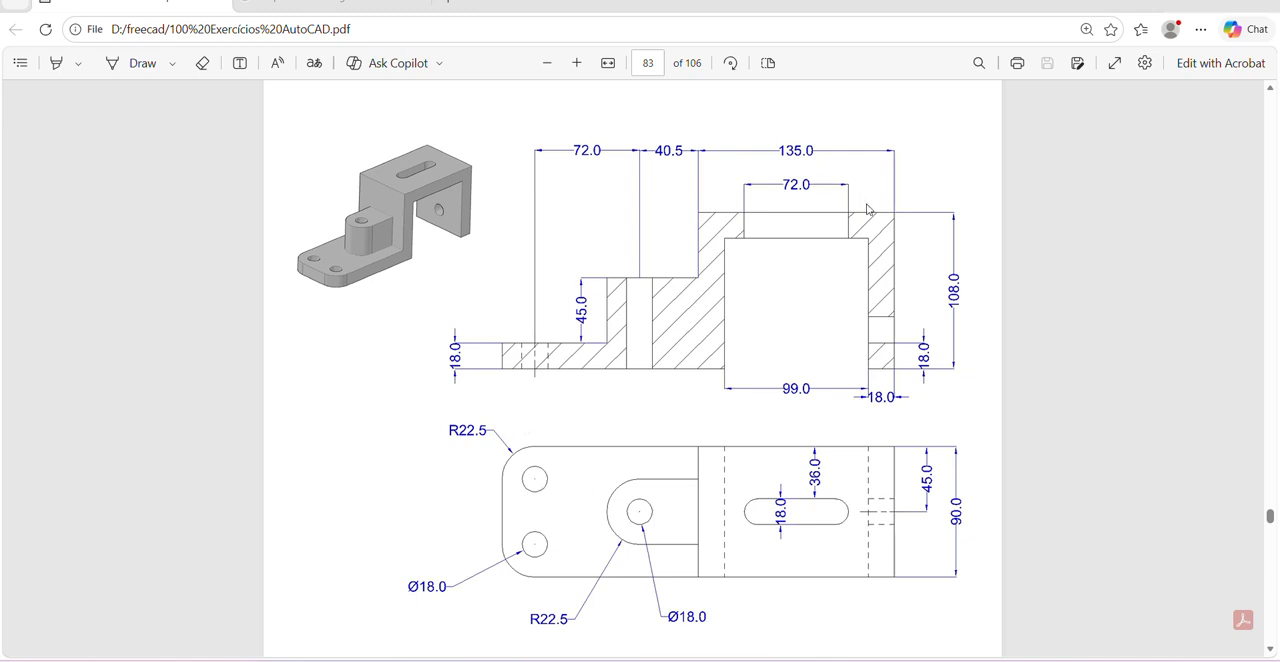
- Study the bracket's section and top views on page 83 of the PDF, and switch to the empty sketch in FreeCAD
scroll(555, 399, "down", 1)
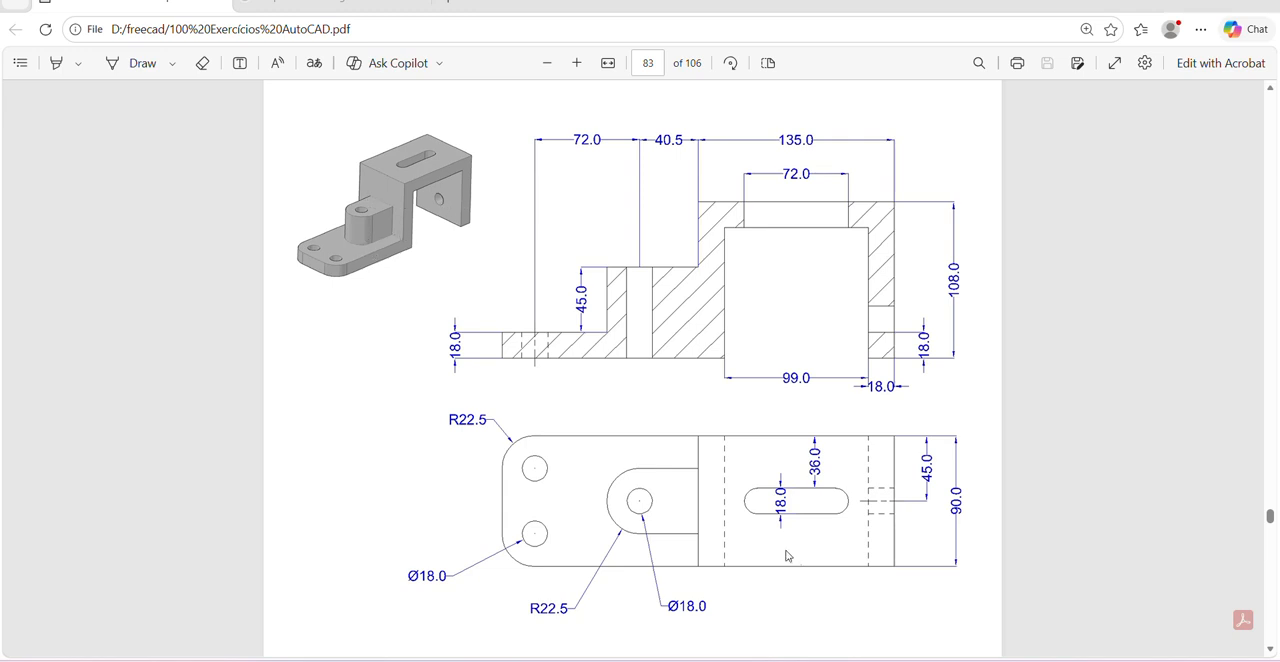
scroll(750, 465, "down", 1)
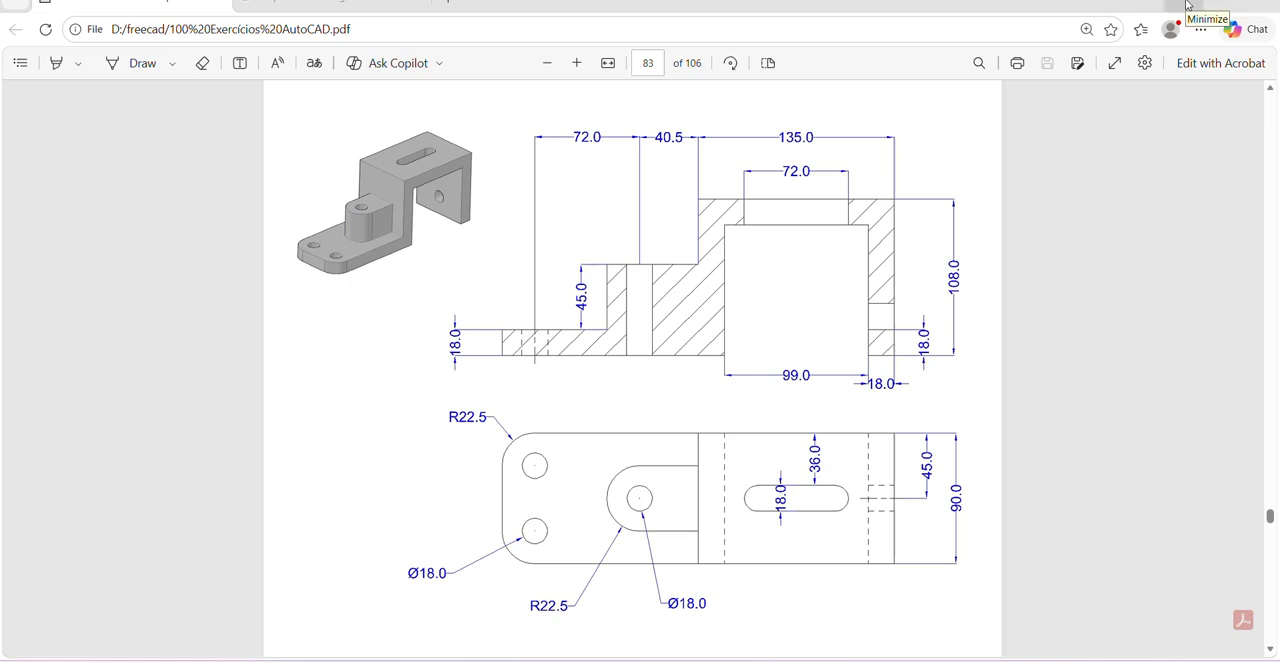
left_click(1187, 5)
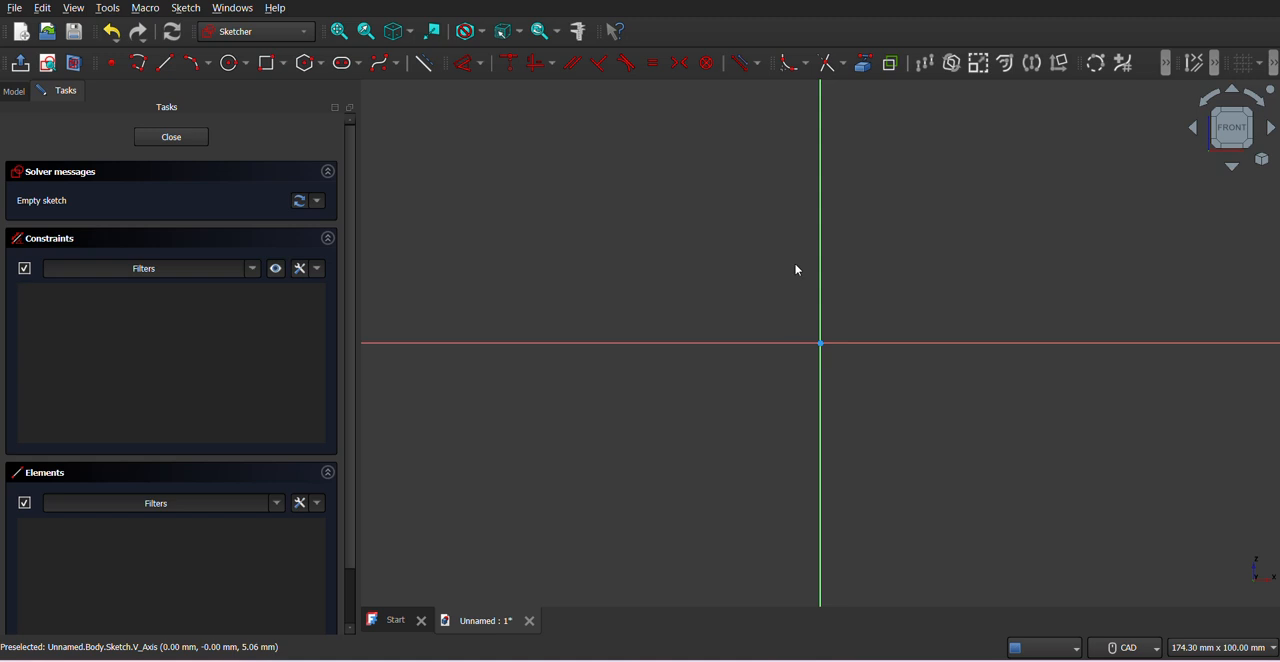
- Draw a polyline along the horizontal axis, around a rectangular opening about 40 mm wide and 34 mm high, ending with a short foot line
middle_click_drag(691, 294, 695, 400)
middle_click_drag(669, 343, 709, 393)
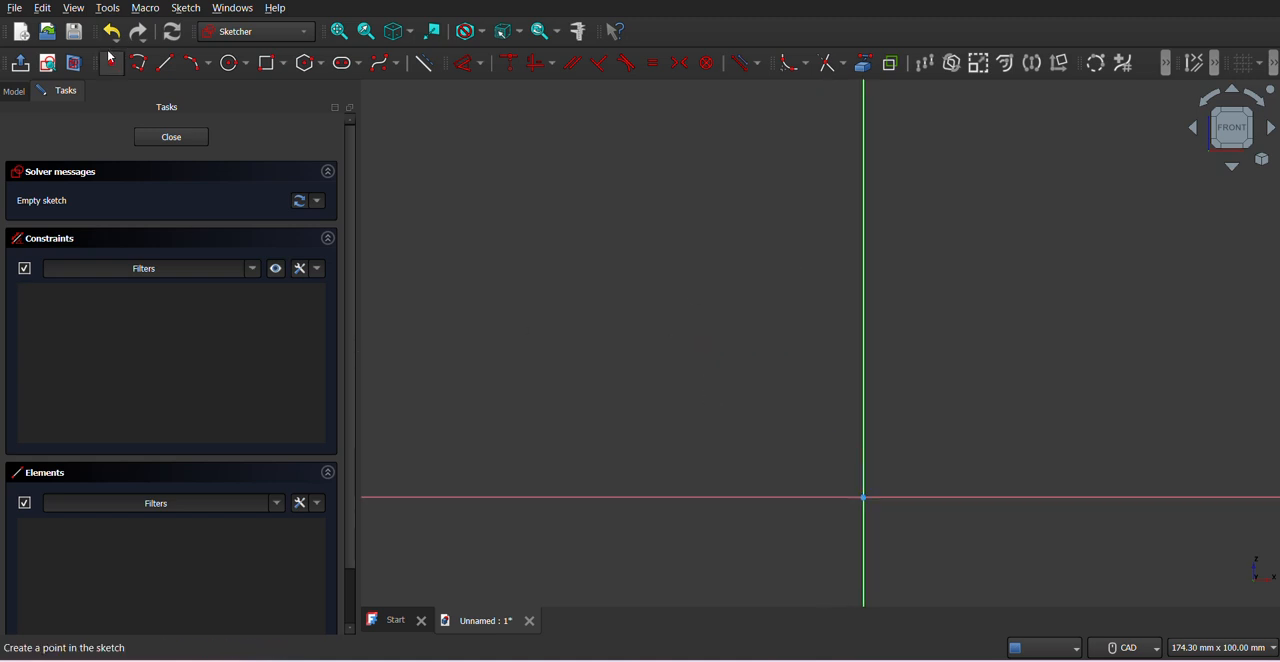
left_click(138, 66)
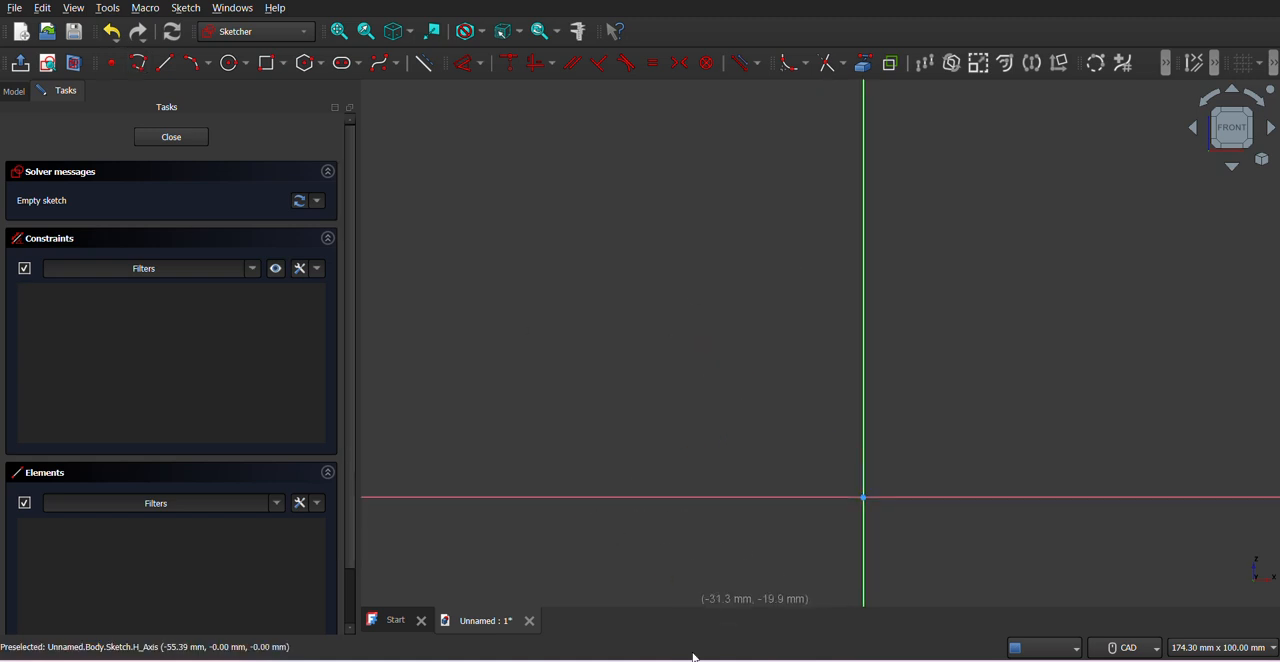
key("alt+Tab")
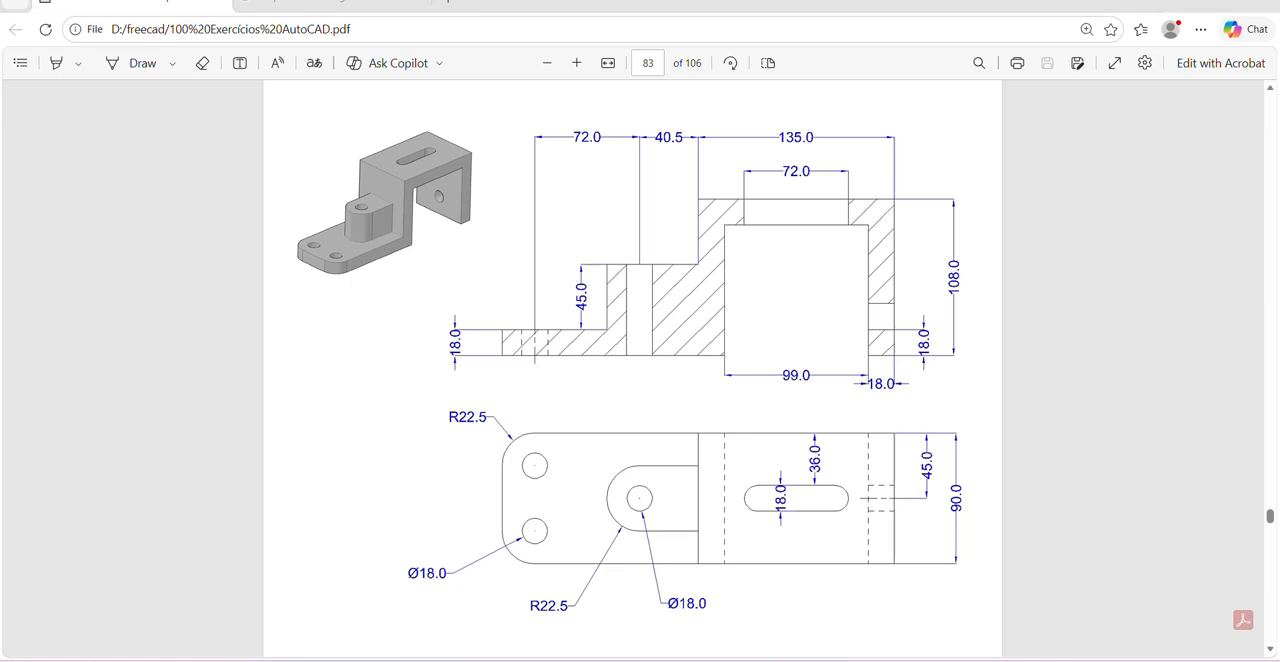
key("alt+Tab")
left_click(524, 497)
left_click(792, 497)
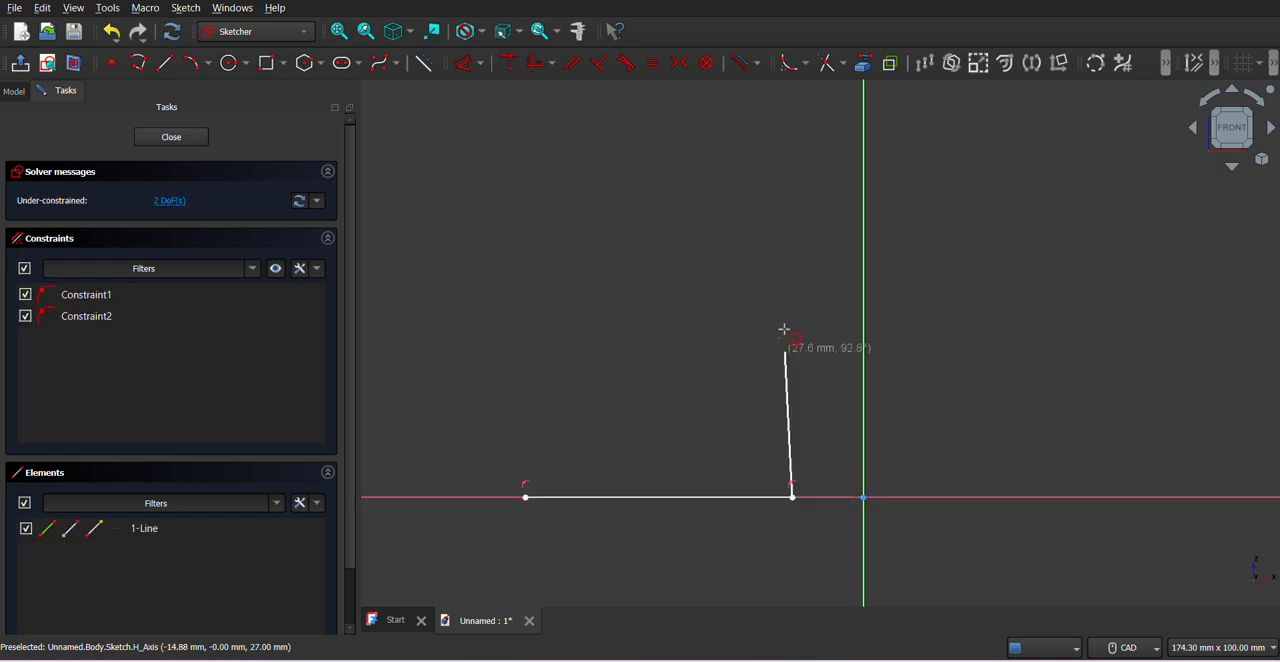
left_click(792, 318)
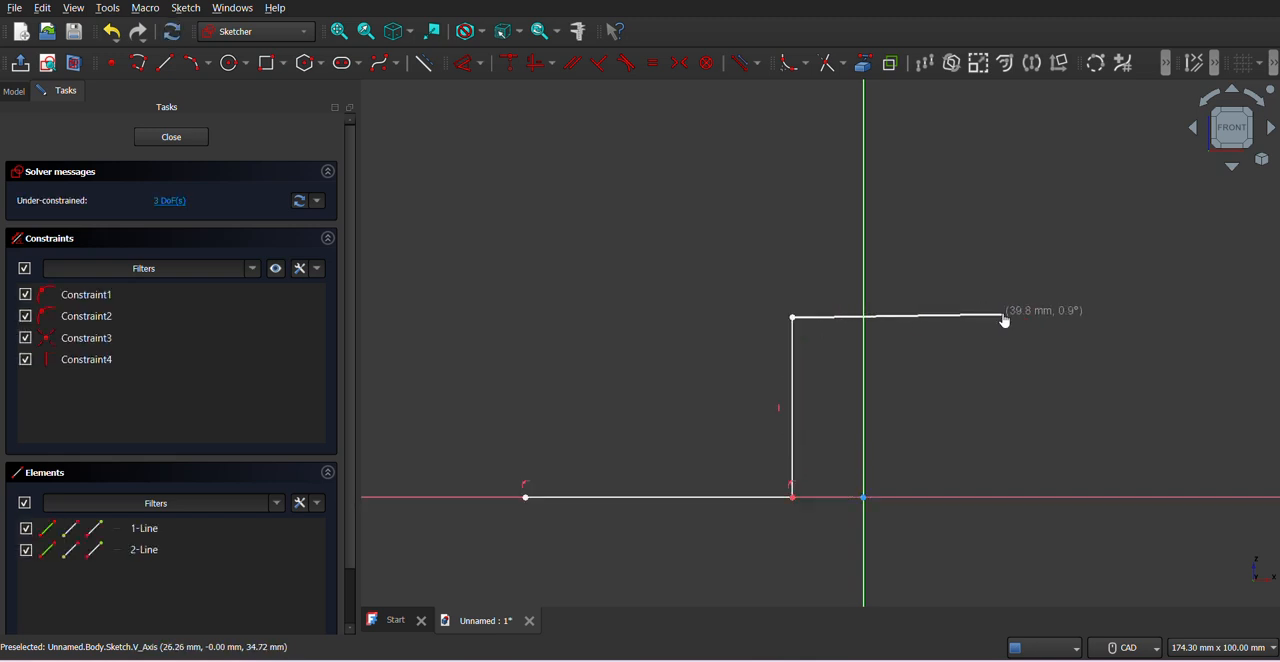
left_click(1002, 318)
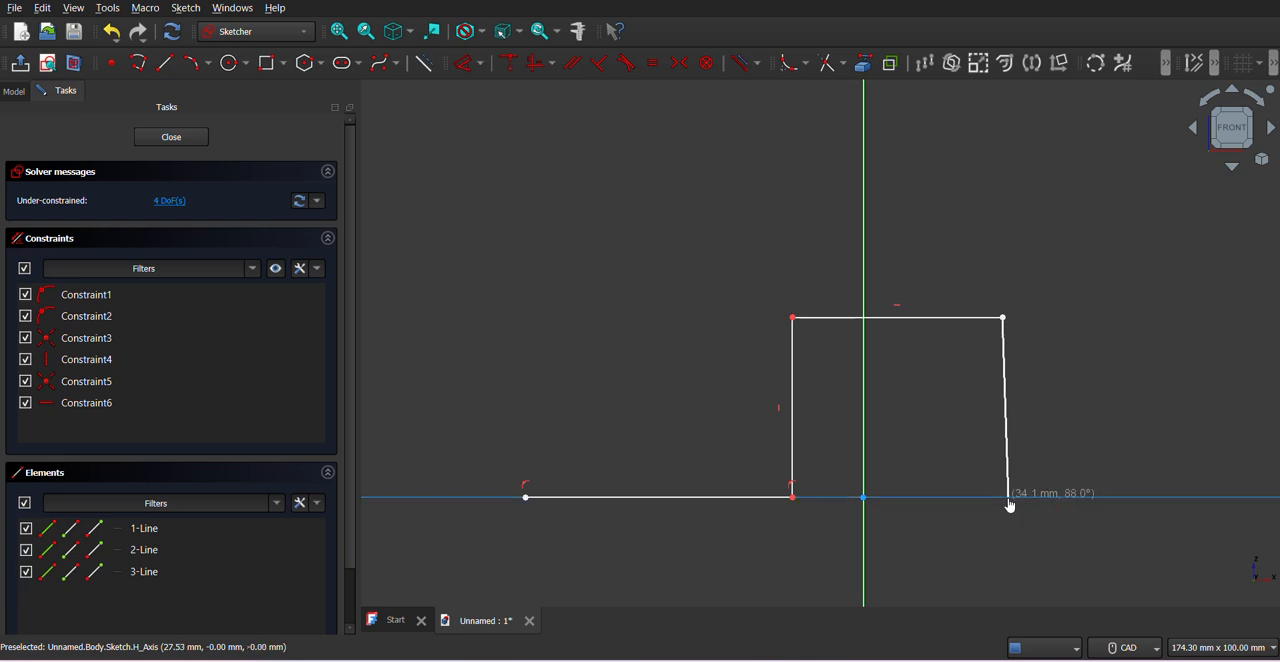
left_click(1008, 503)
left_click(1040, 501)
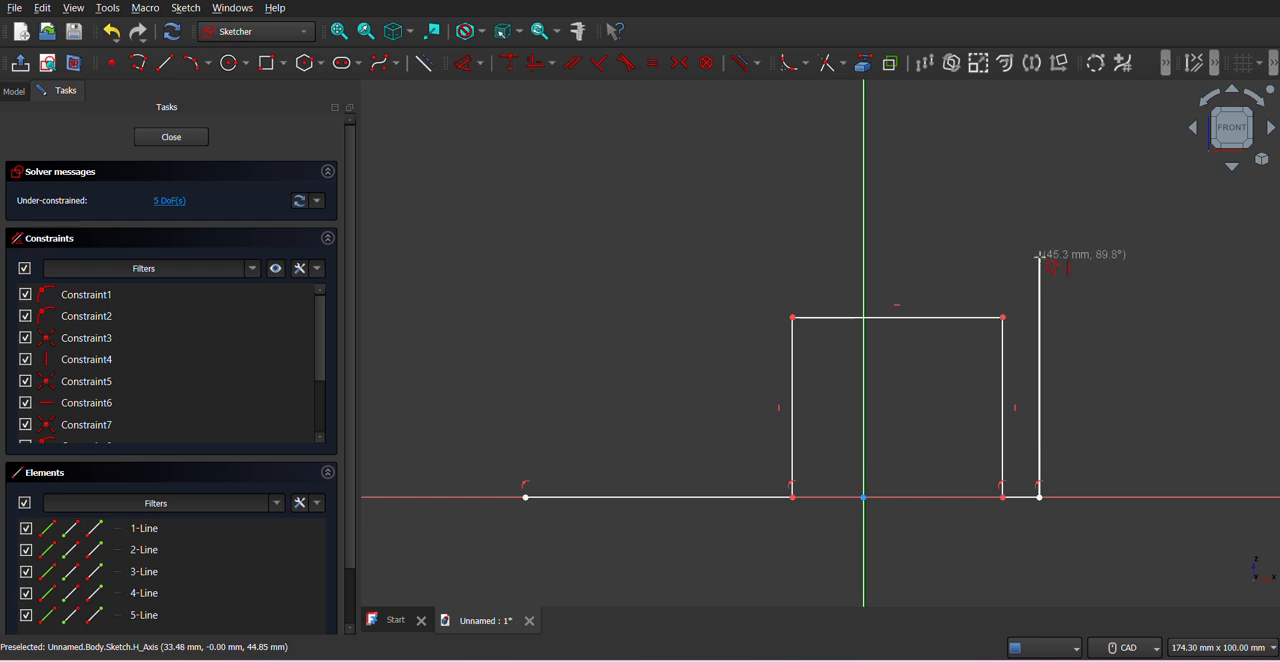
- Close the stepped profile with an outer block about 54 mm wide and a base strip about 8 mm high, constraining its end edge vertical
left_click(1040, 256)
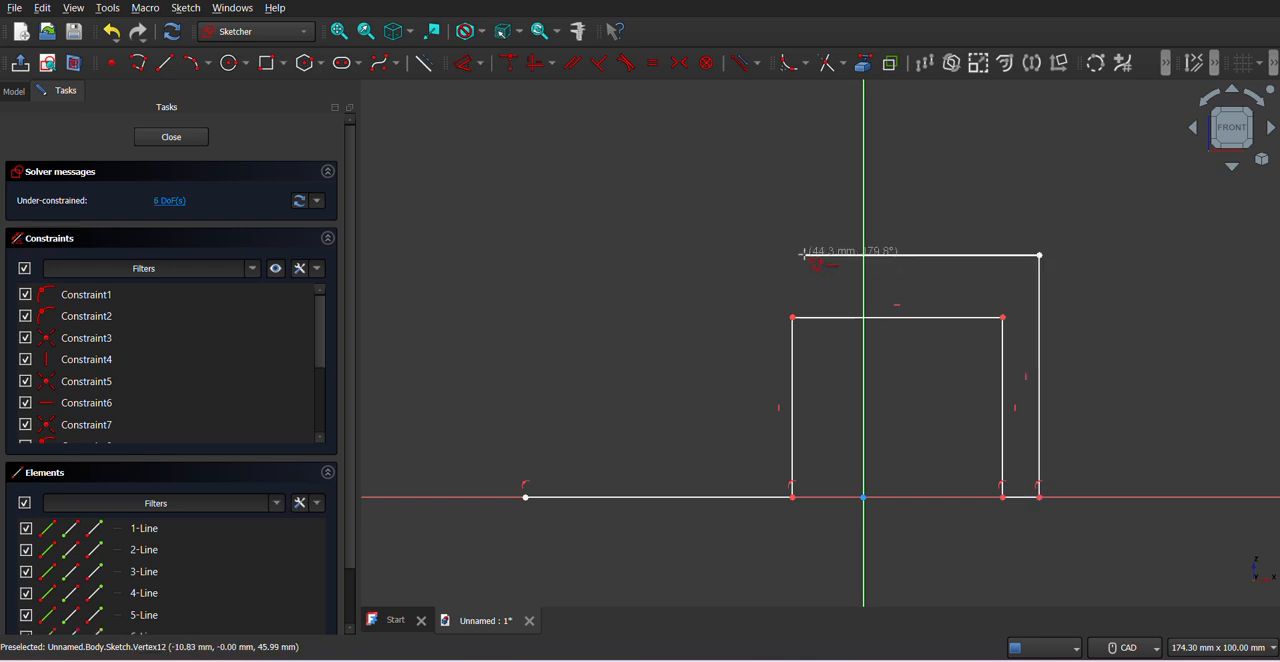
left_click(757, 256)
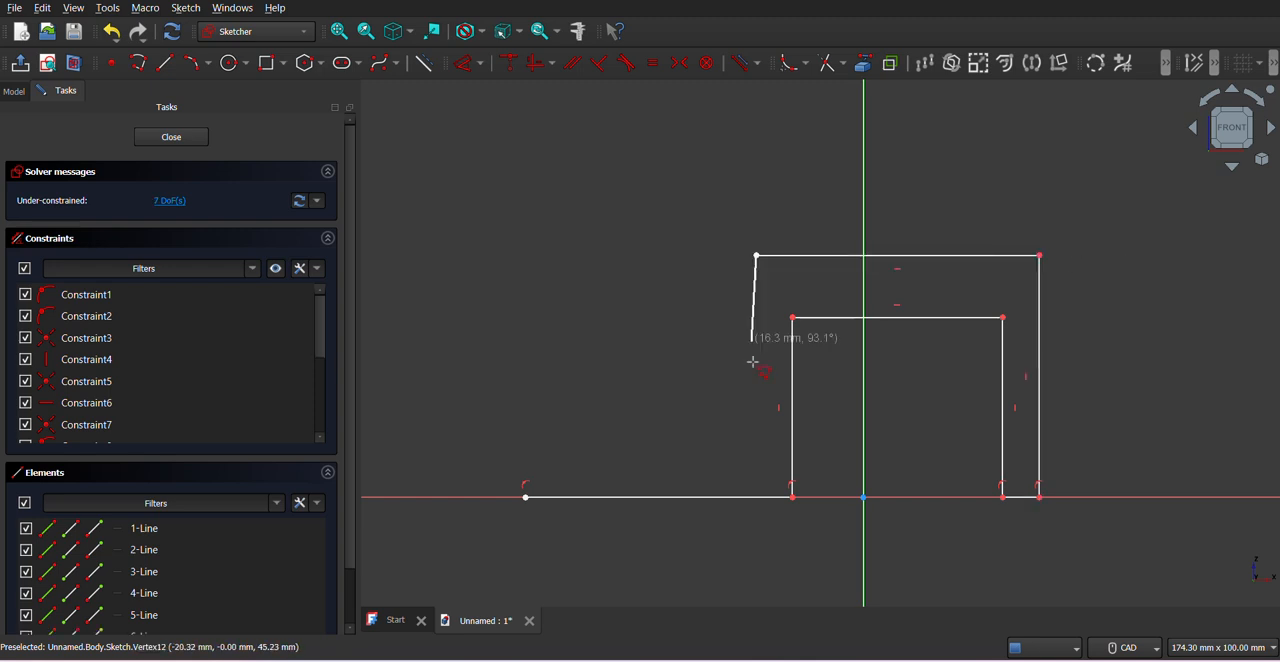
left_click(757, 454)
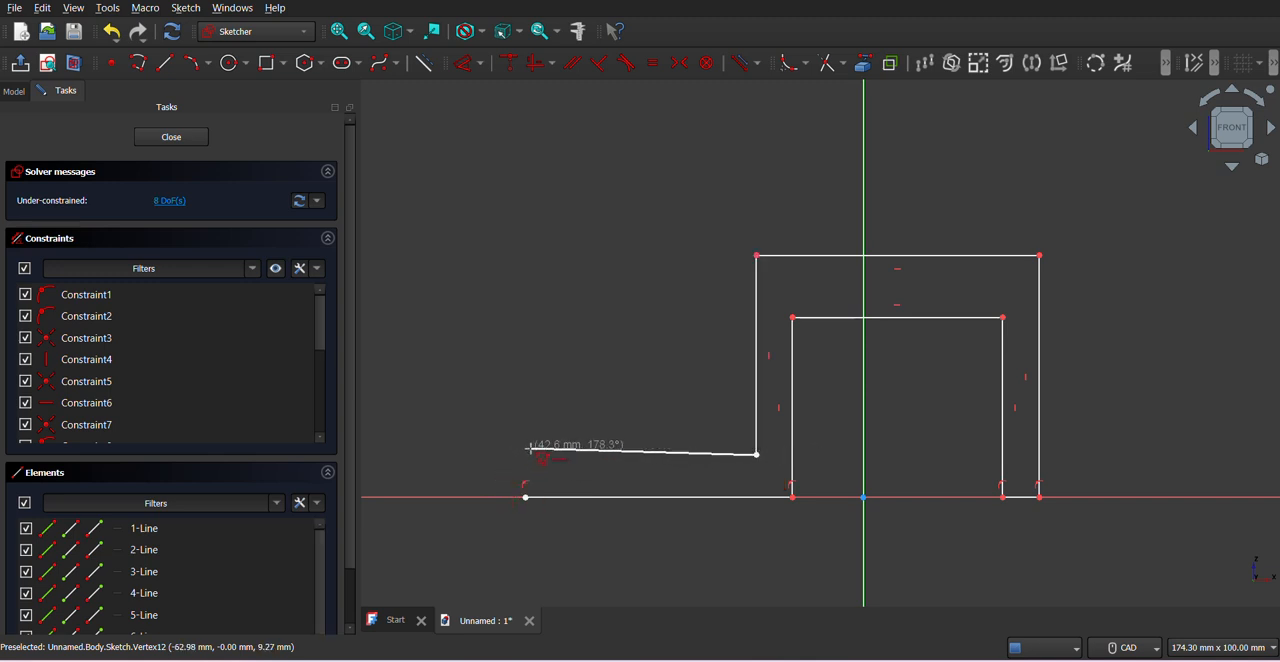
left_click(529, 455)
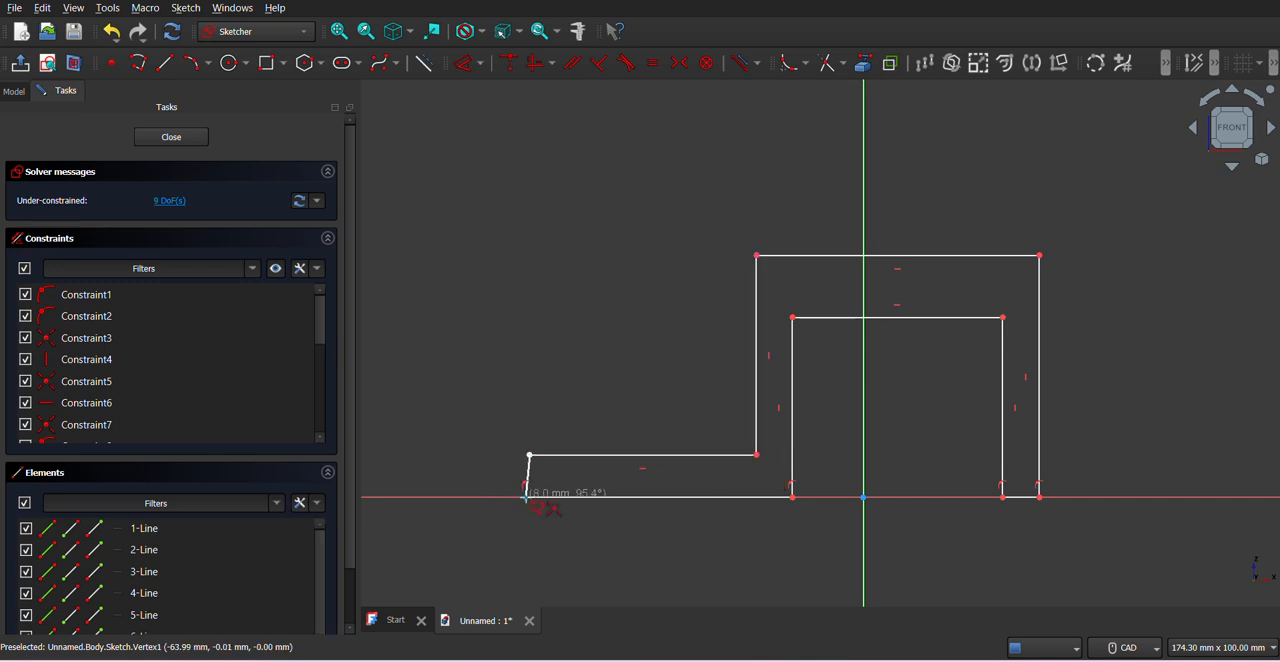
left_click(525, 496)
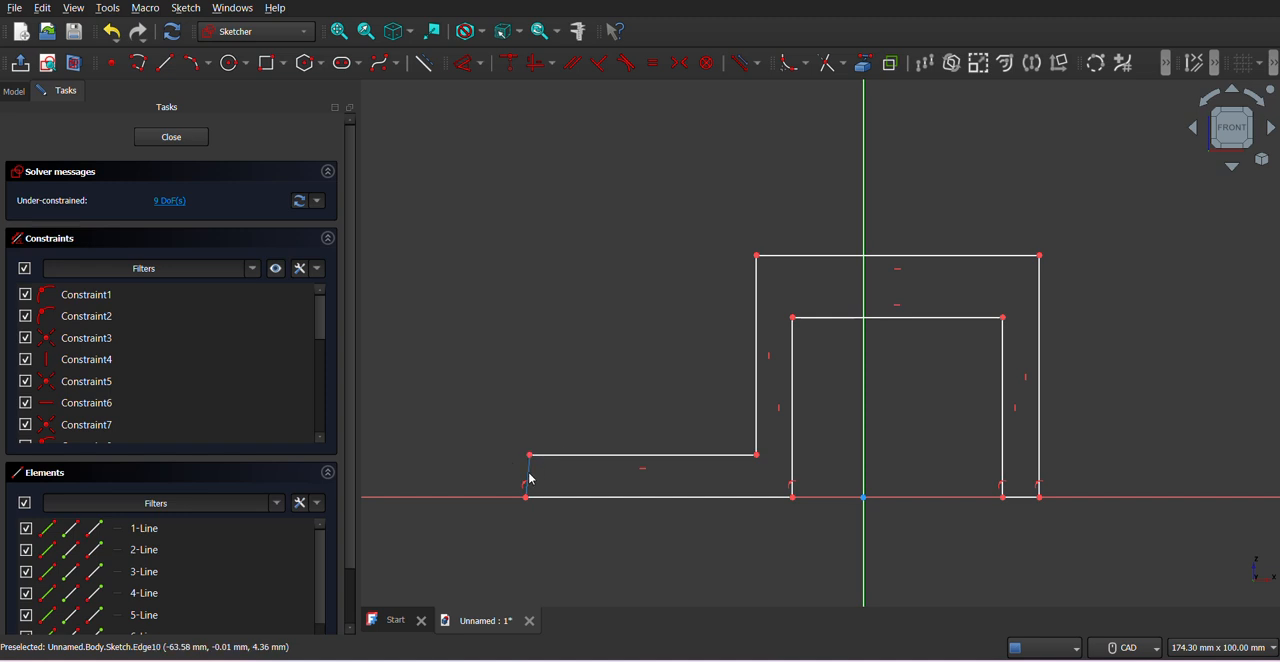
right_click(530, 473)
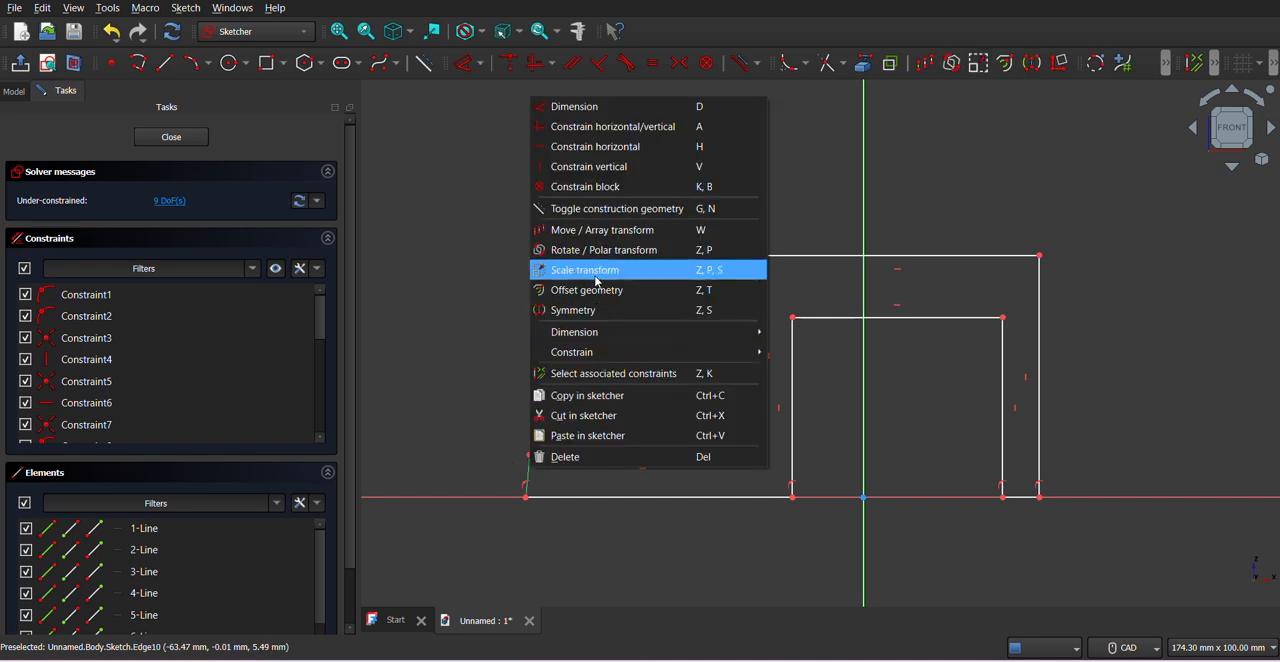
left_click(605, 166)
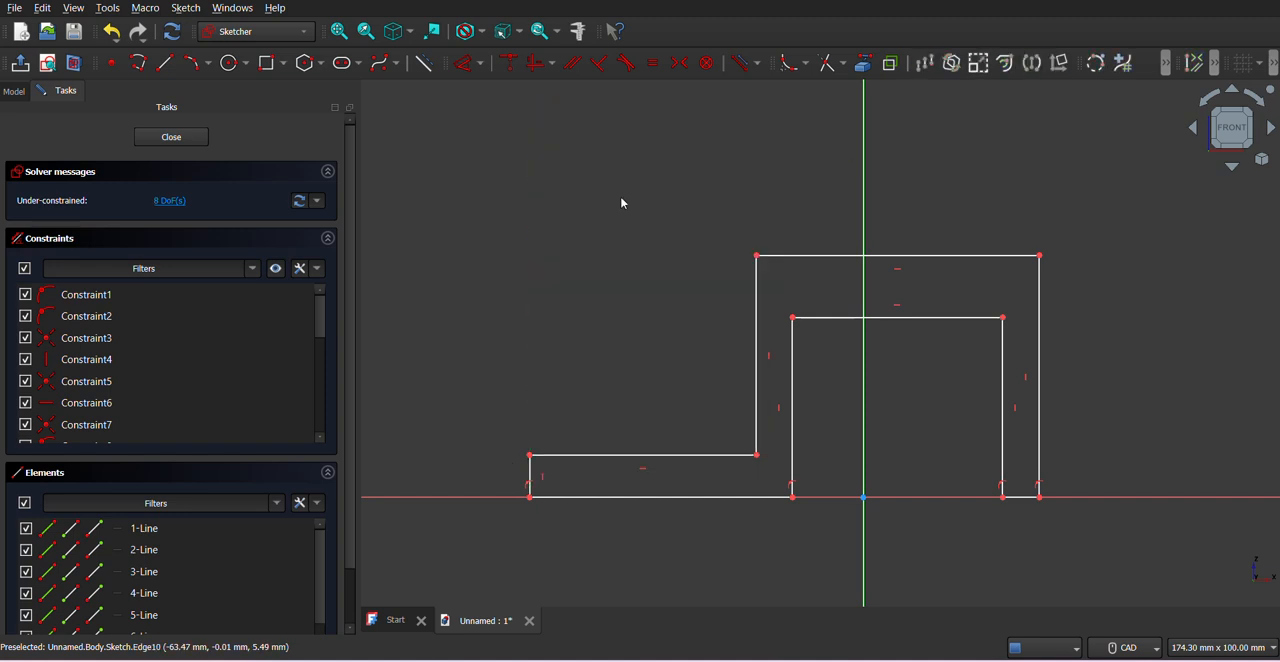
- Dimension the base strip's vertical end edge to 18 mm, as given in the PDF drawing
key("alt+Tab")
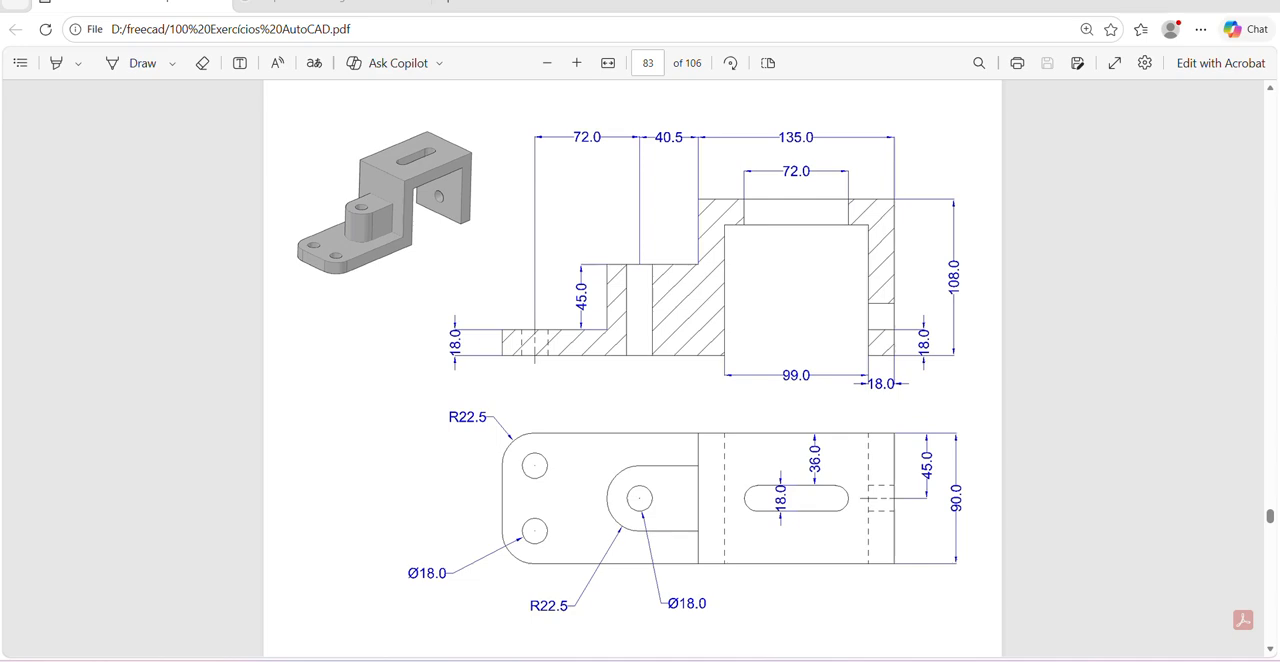
key("alt+Tab")
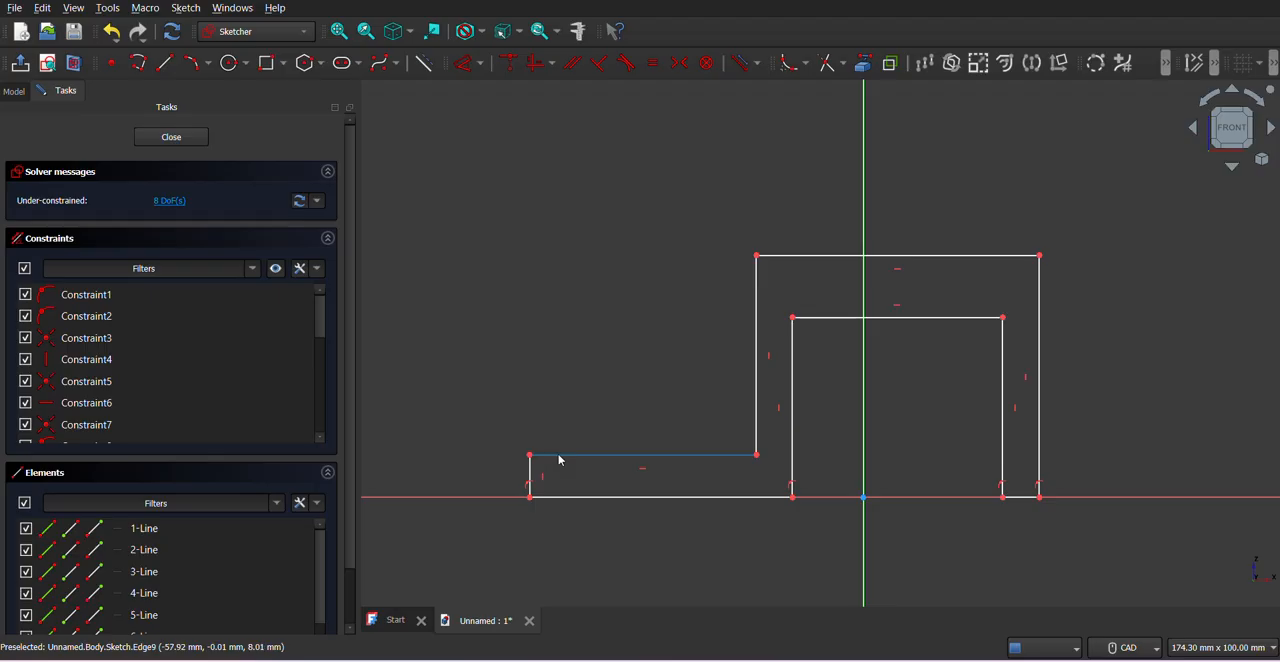
left_click(456, 67)
left_click(529, 477)
left_click(475, 479)
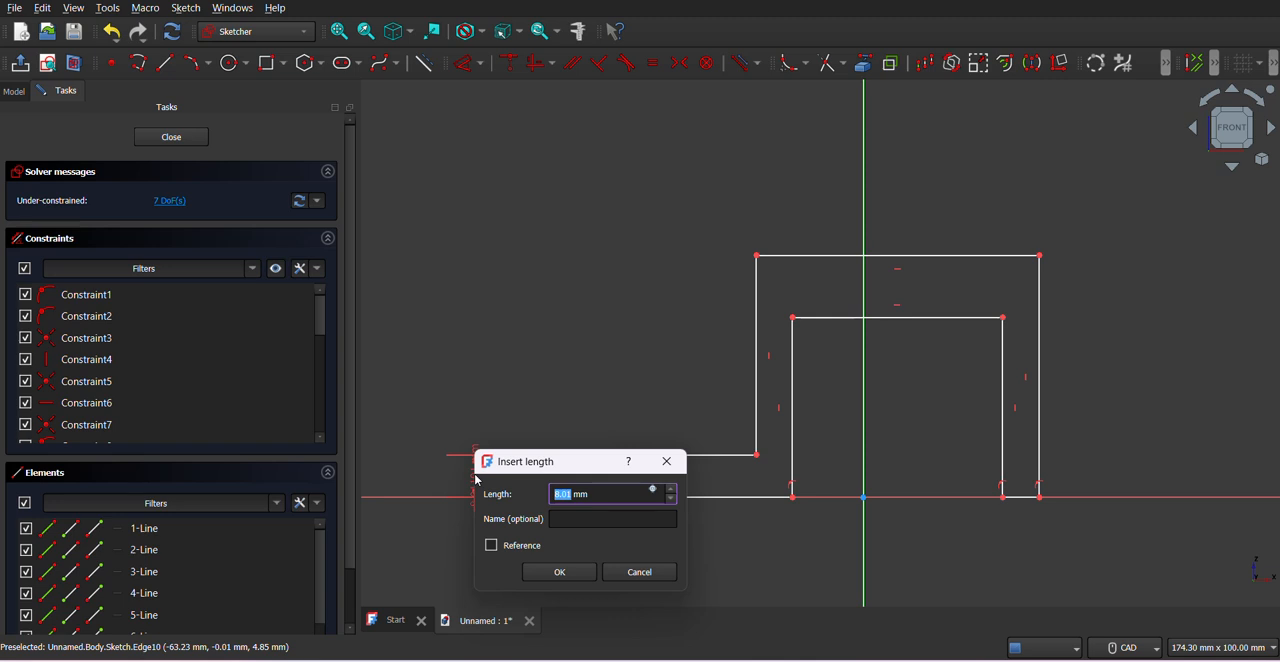
type("18")
key("Return")
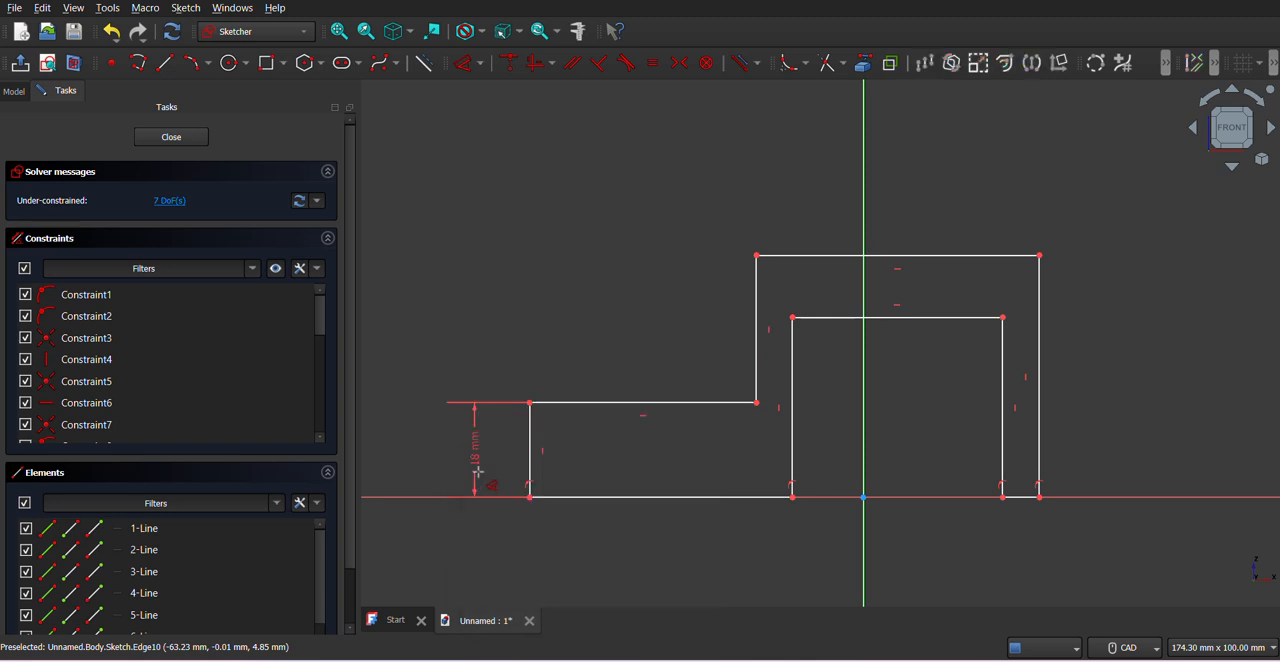
- Dimension the outer block's top edge to 135 mm, as given in the PDF drawing
key("alt+Tab")
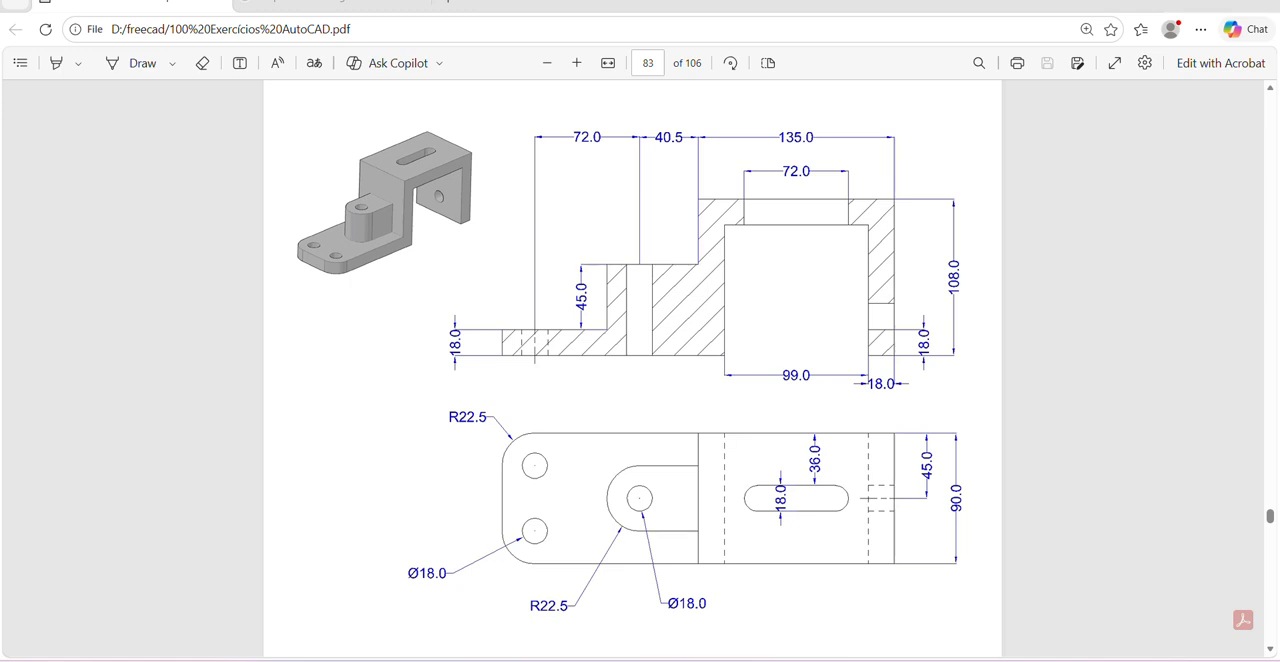
key("alt+Tab")
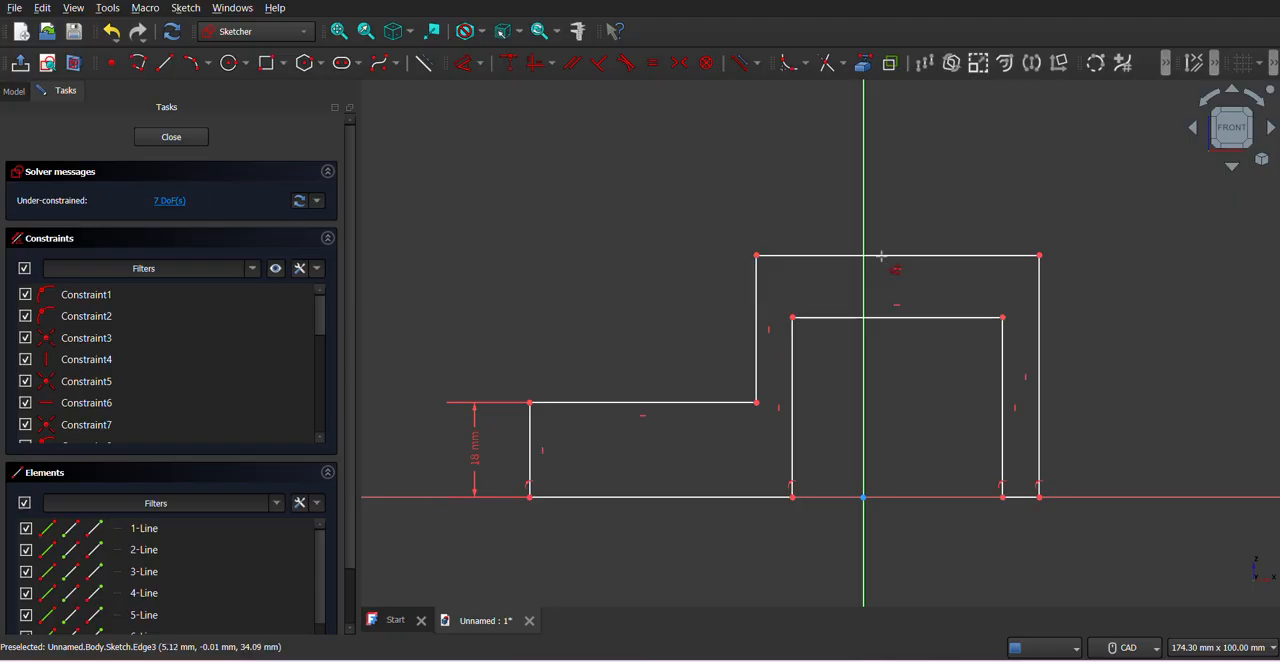
left_click(923, 256)
left_click(938, 207)
type("1")
type("35")
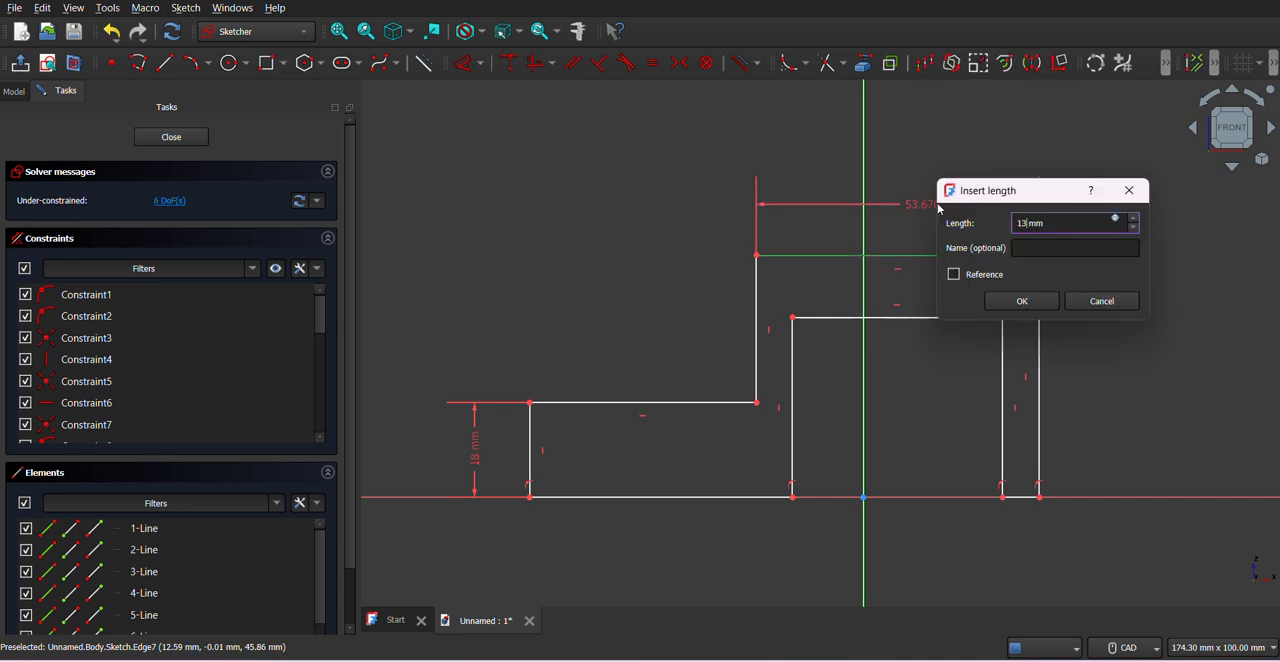
key("Return")
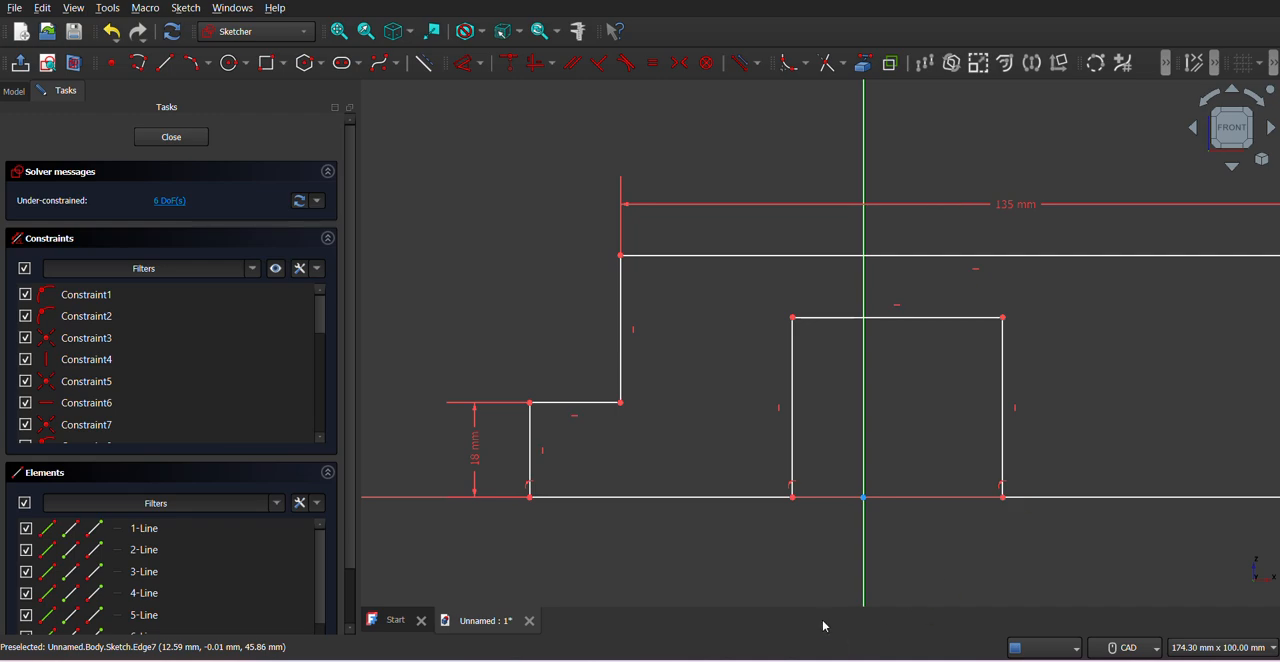
- Reshape the profile after the PDF drawing by moving the opening's vertical sides and shifting the outer block right, beyond the vertical axis
key("alt+Tab")
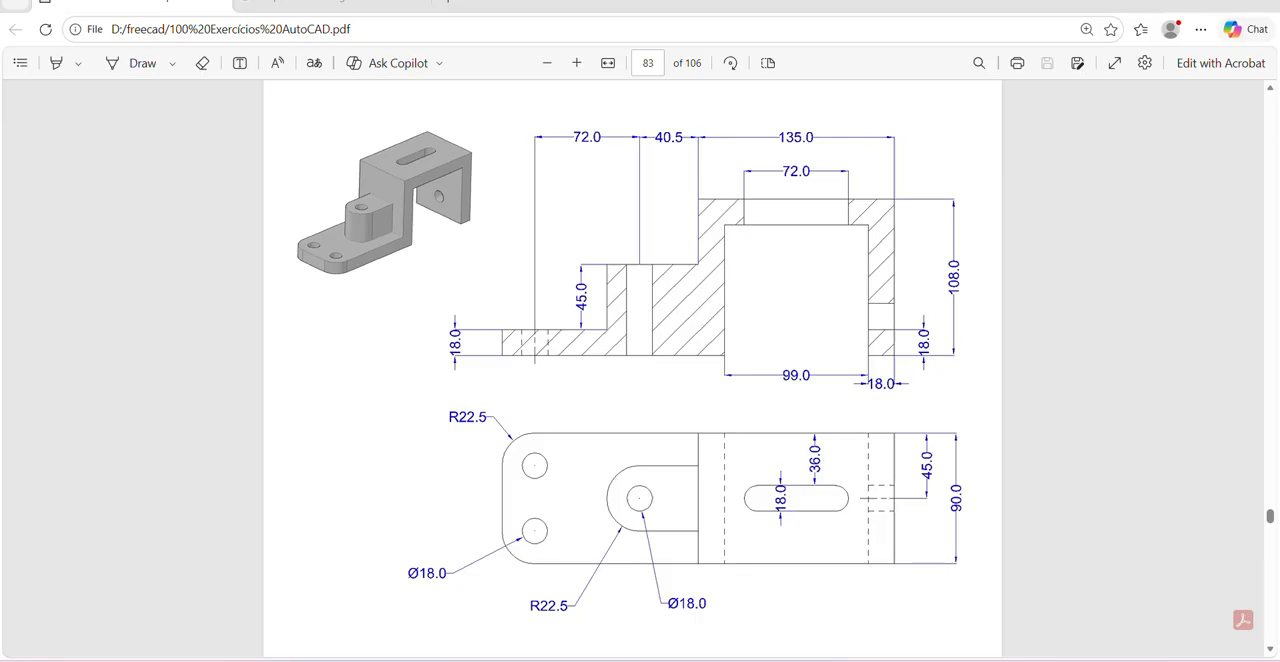
key("alt+Tab")
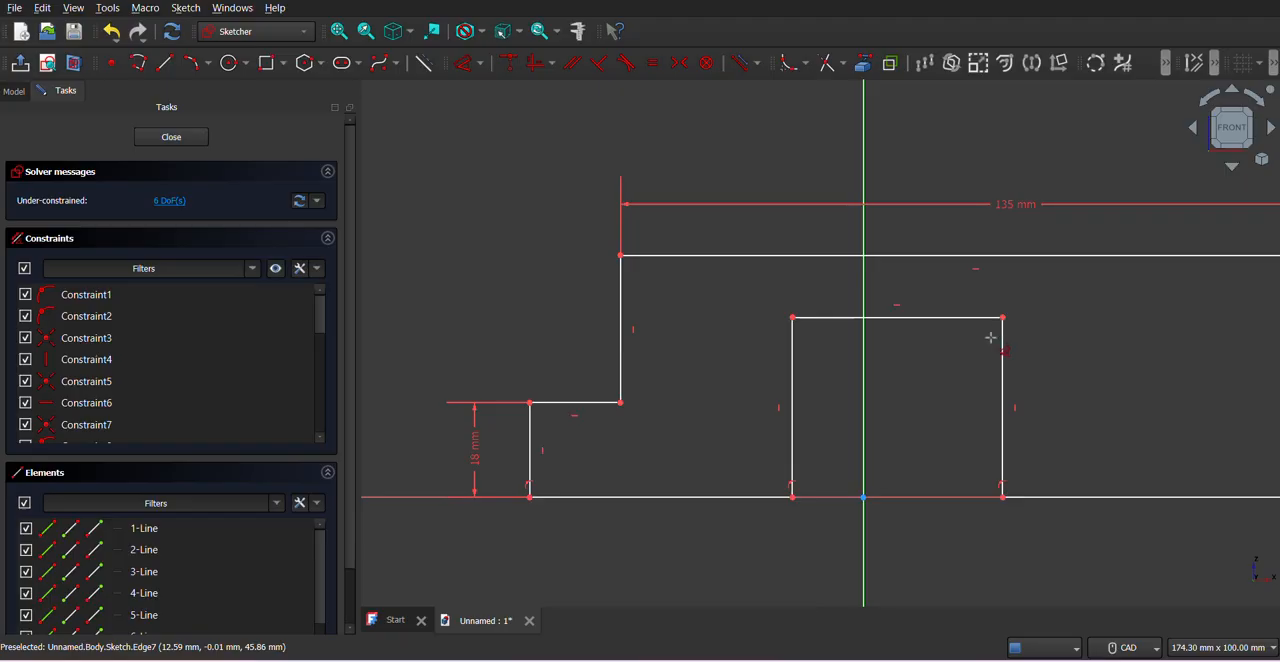
scroll(985, 355, "down", 2)
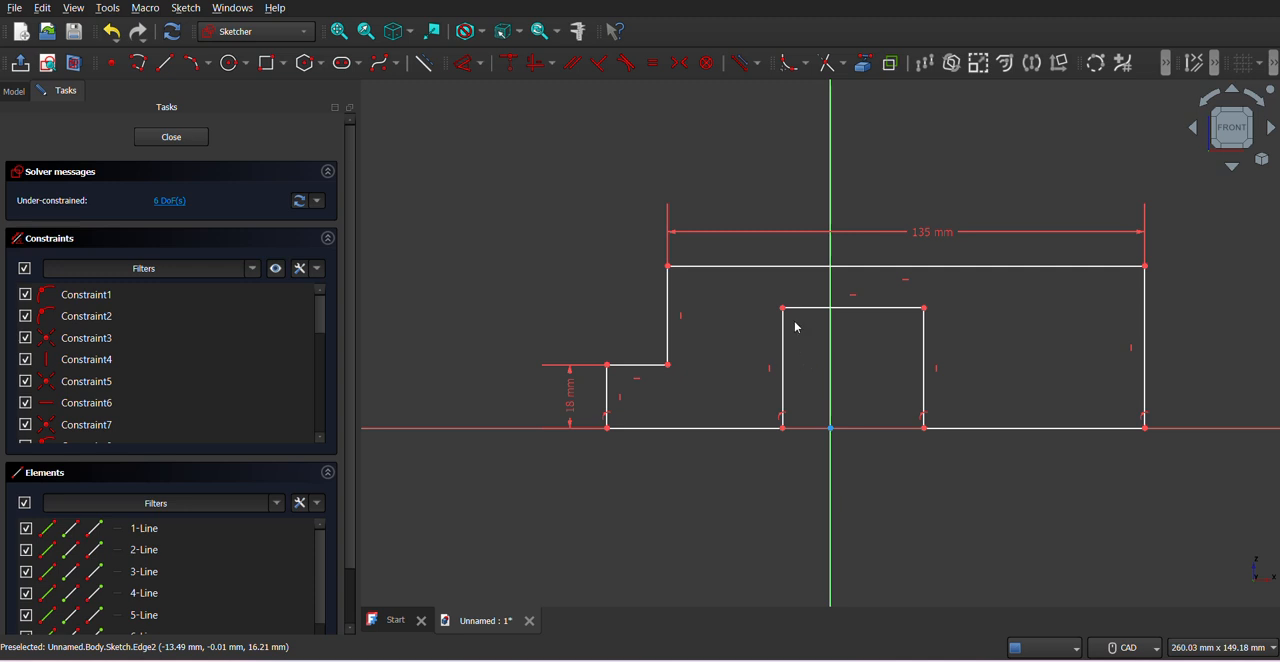
left_click_drag(785, 310, 817, 317)
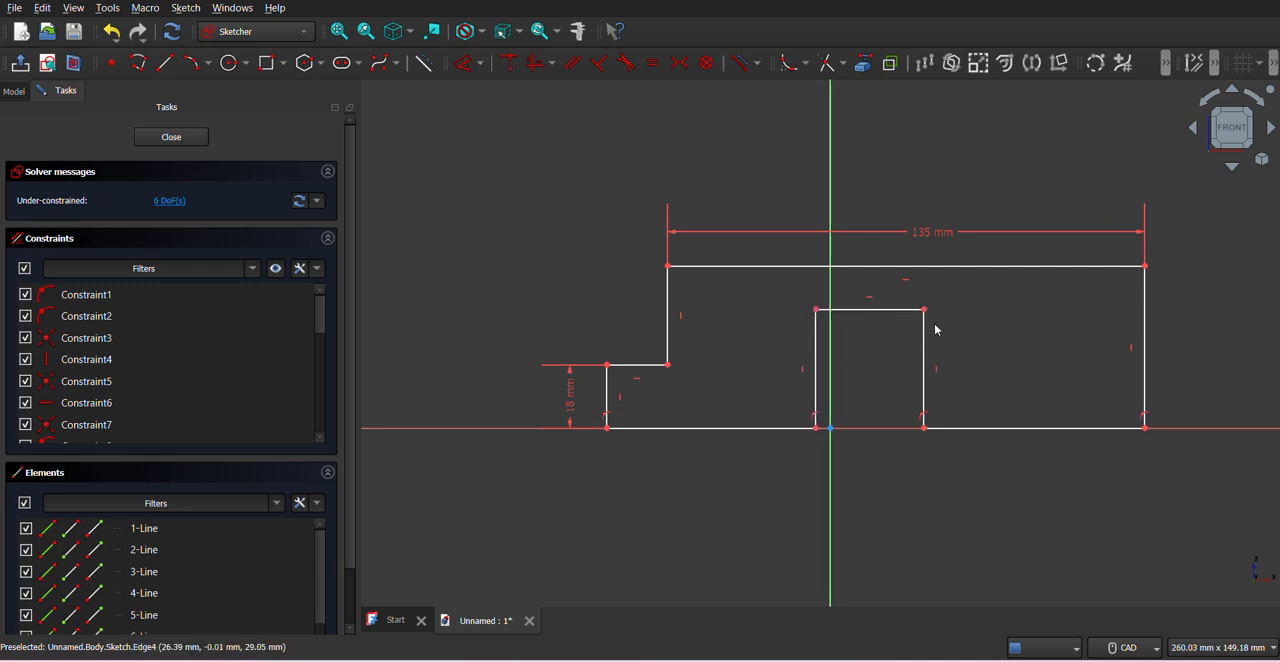
left_click_drag(923, 343, 1117, 322)
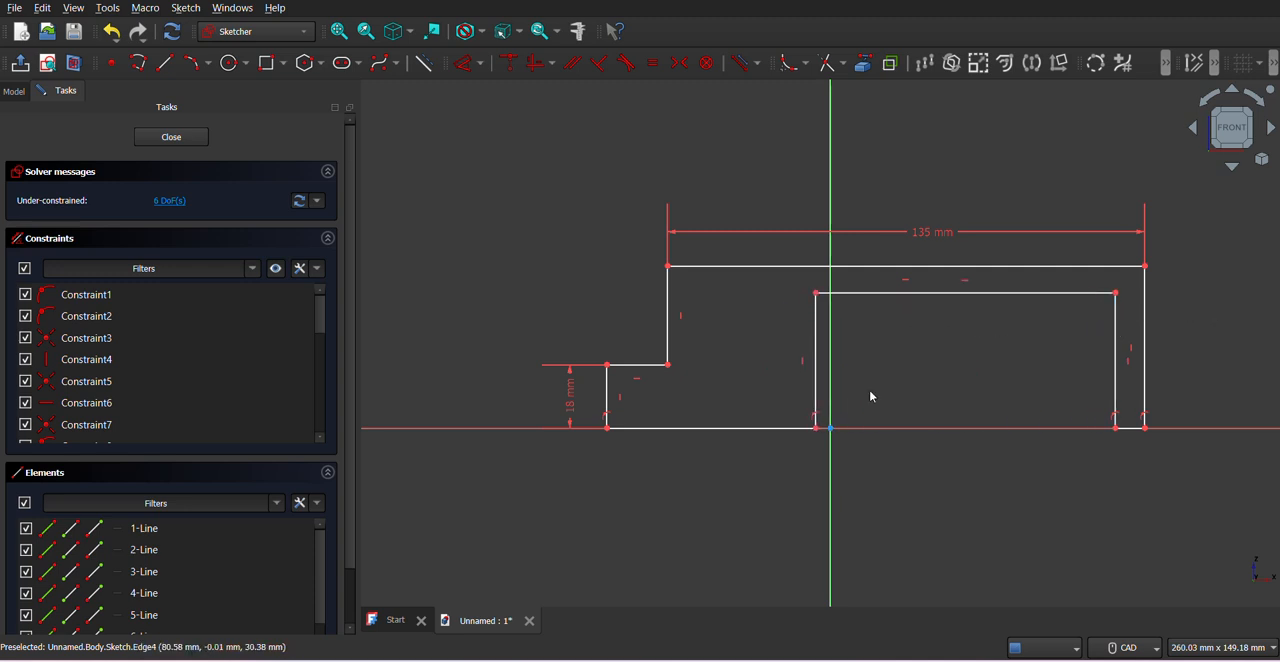
left_click_drag(667, 325, 791, 302)
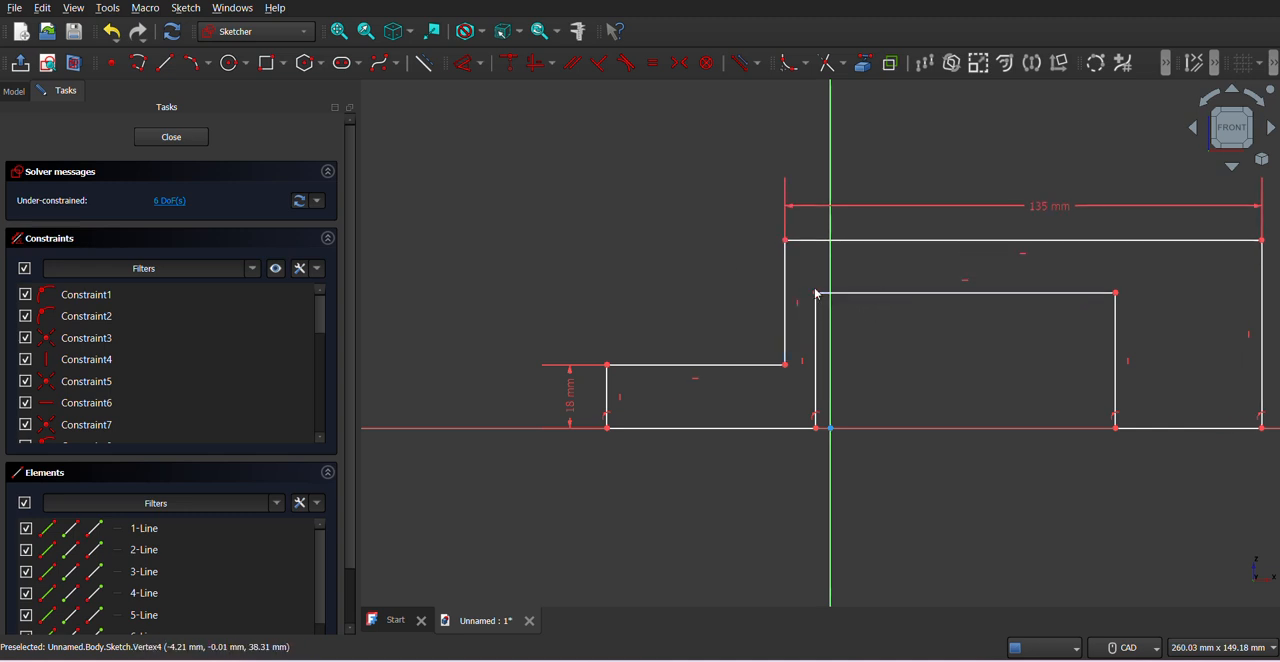
left_click_drag(816, 297, 931, 291)
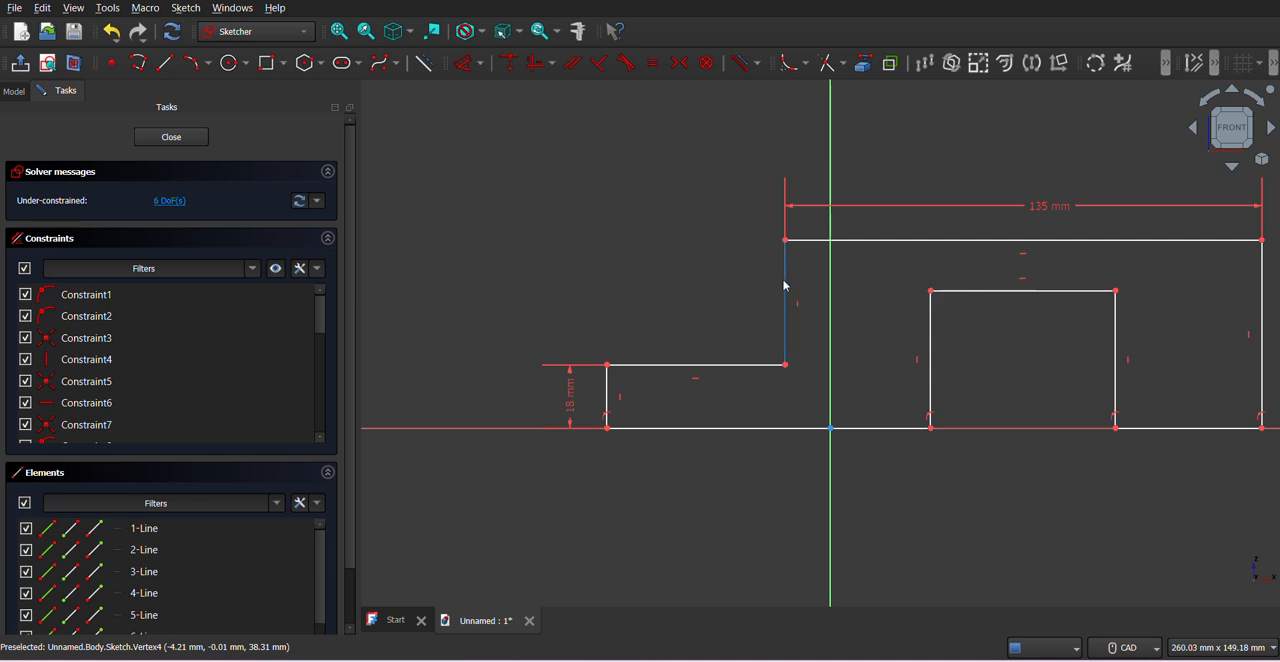
left_click_drag(785, 286, 868, 278)
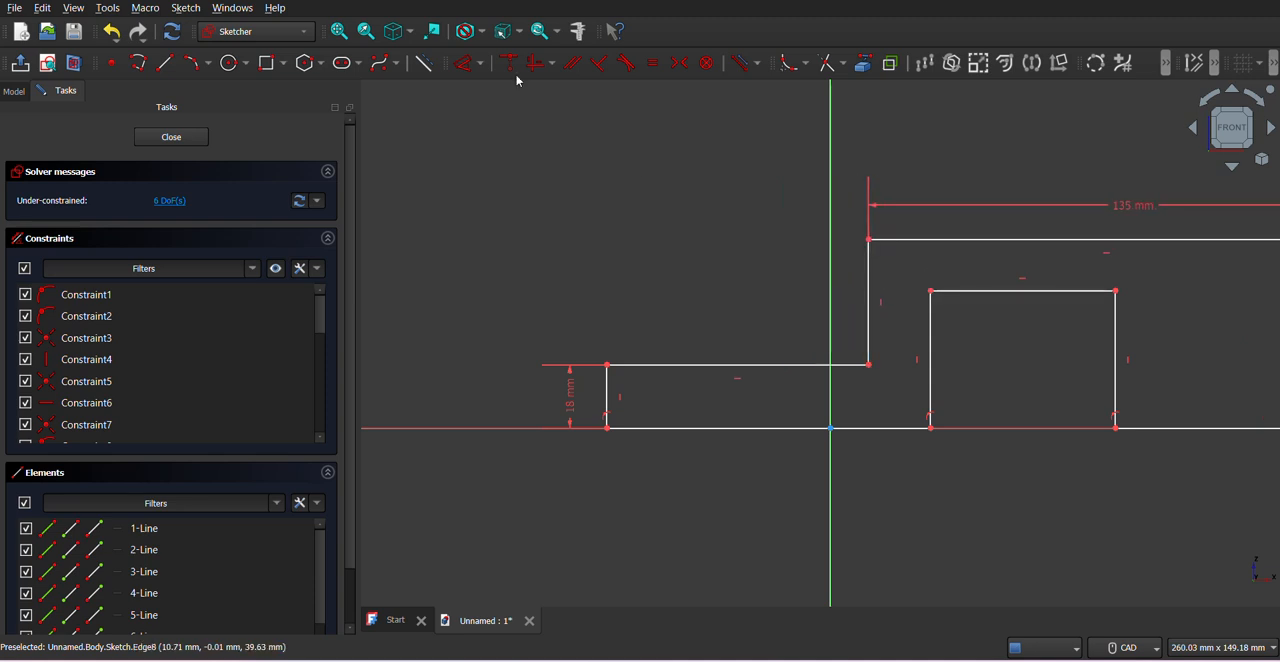
- Dimension the distance between the opening's vertical sides to 99 mm, as given in the PDF drawing
left_click(345, 28)
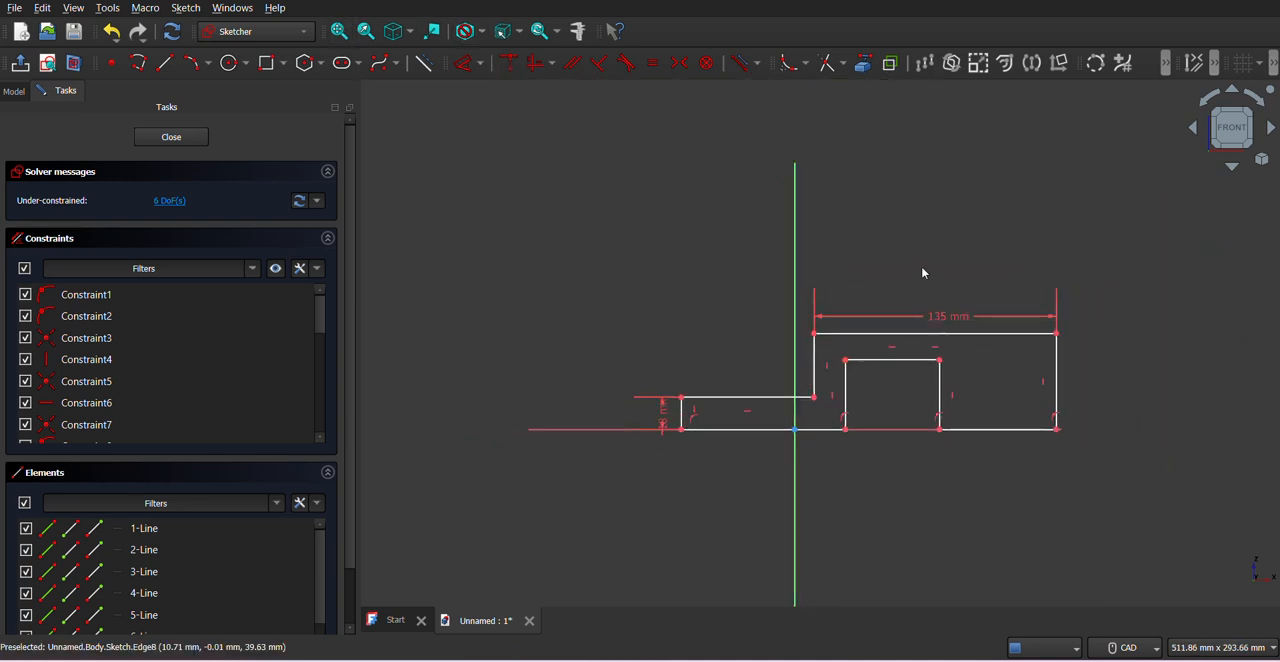
scroll(947, 356, "up", 3)
key("alt+Tab")
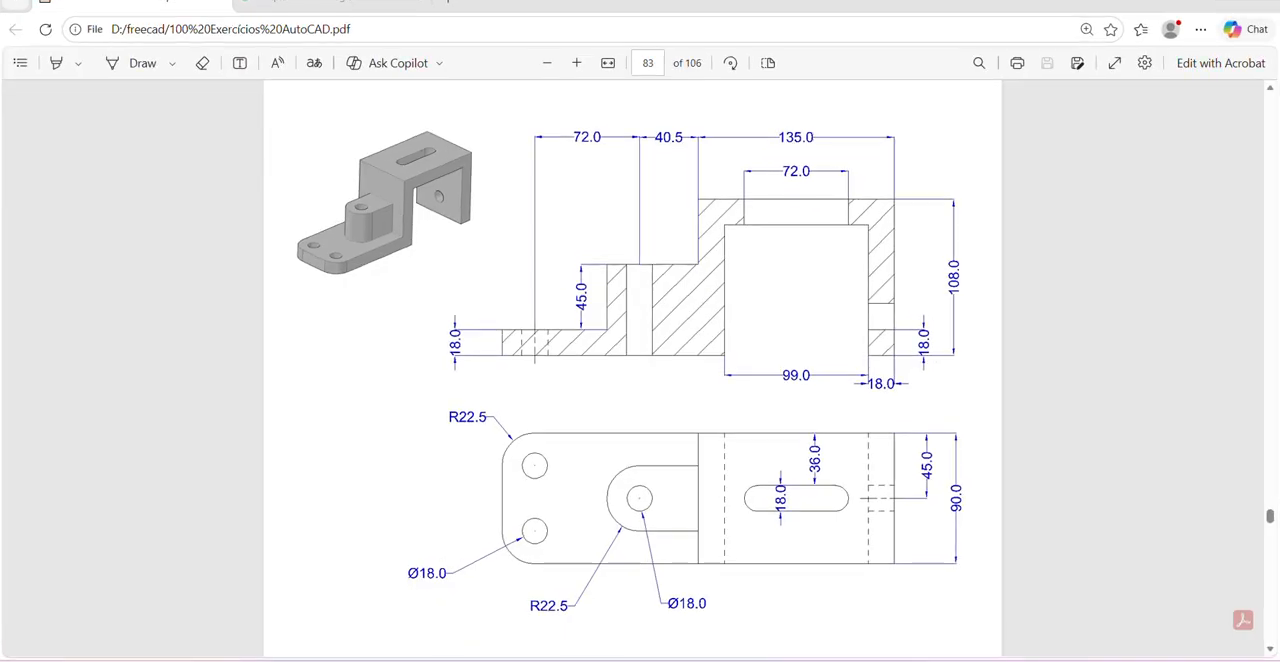
key("alt+Tab")
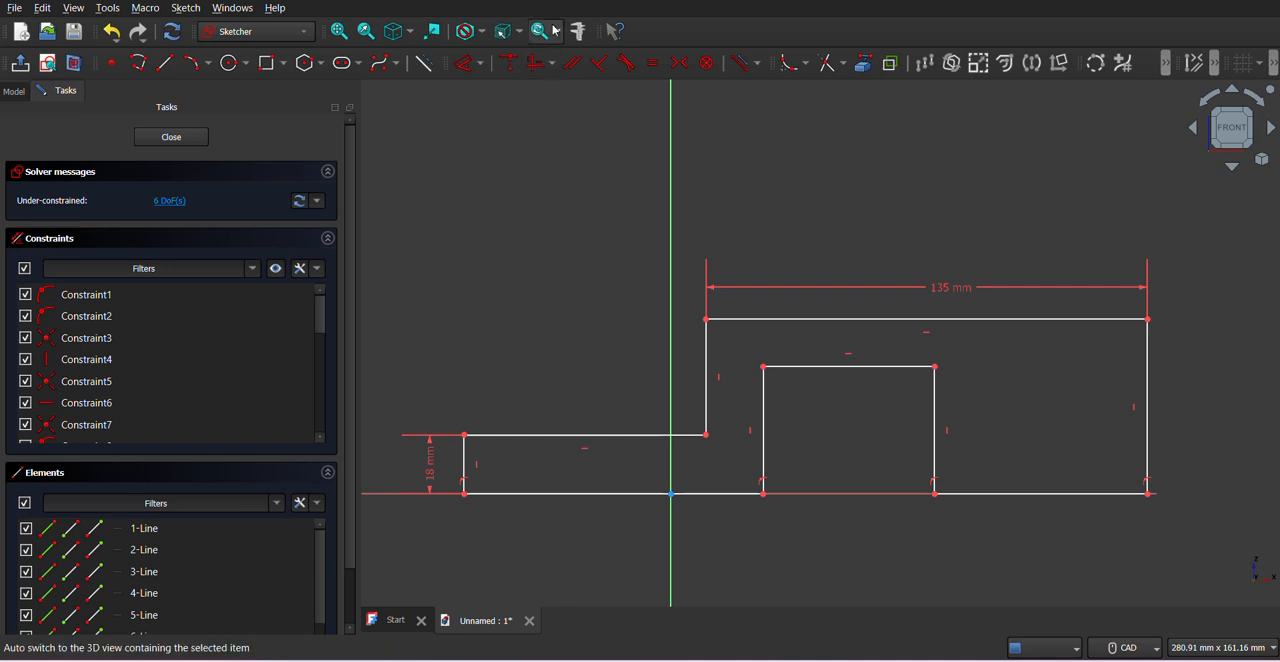
left_click(764, 418)
left_click(935, 411)
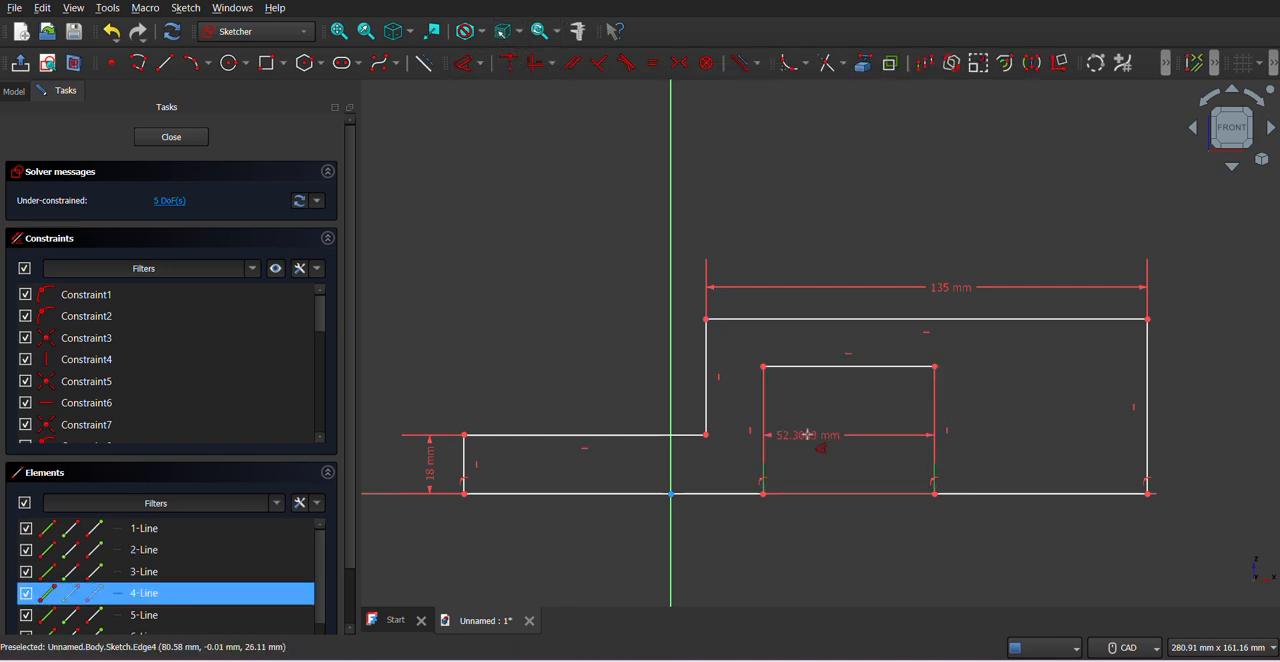
left_click(808, 435)
type("9")
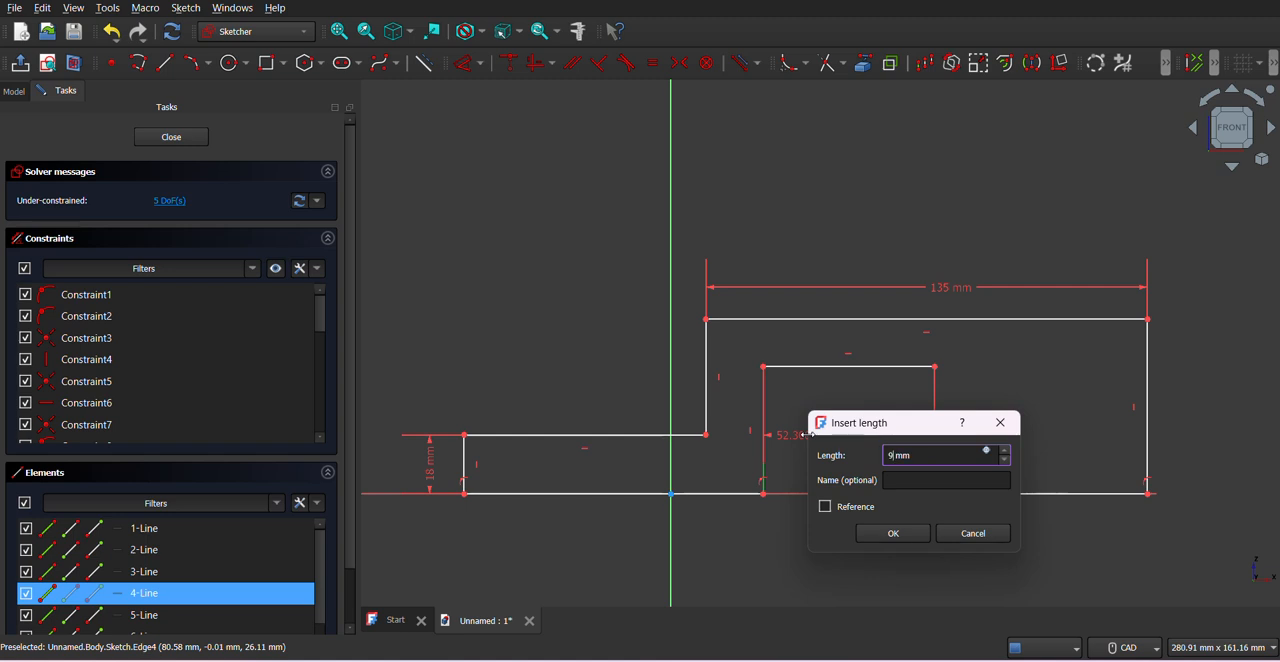
type("9")
key("Return")
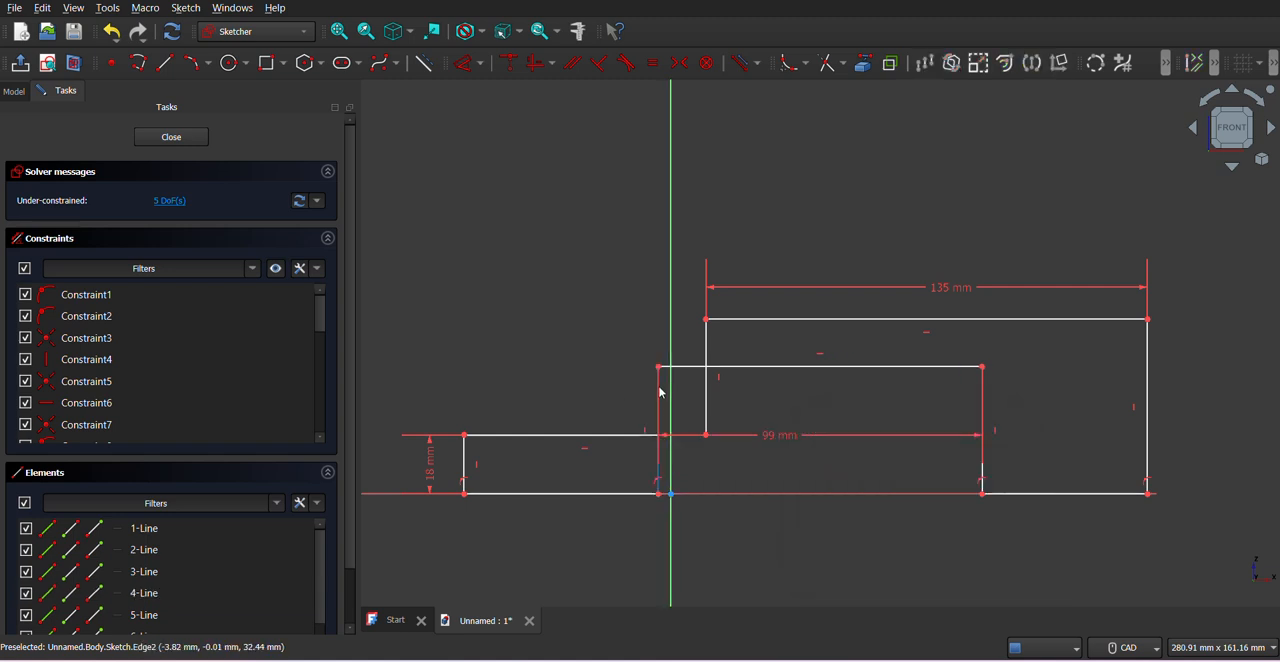
- Move the opening inside the outer block and dimension the outer leg's thickness to 18 mm, as given in the PDF drawing
left_click_drag(660, 377, 777, 377)
key("alt+Tab")
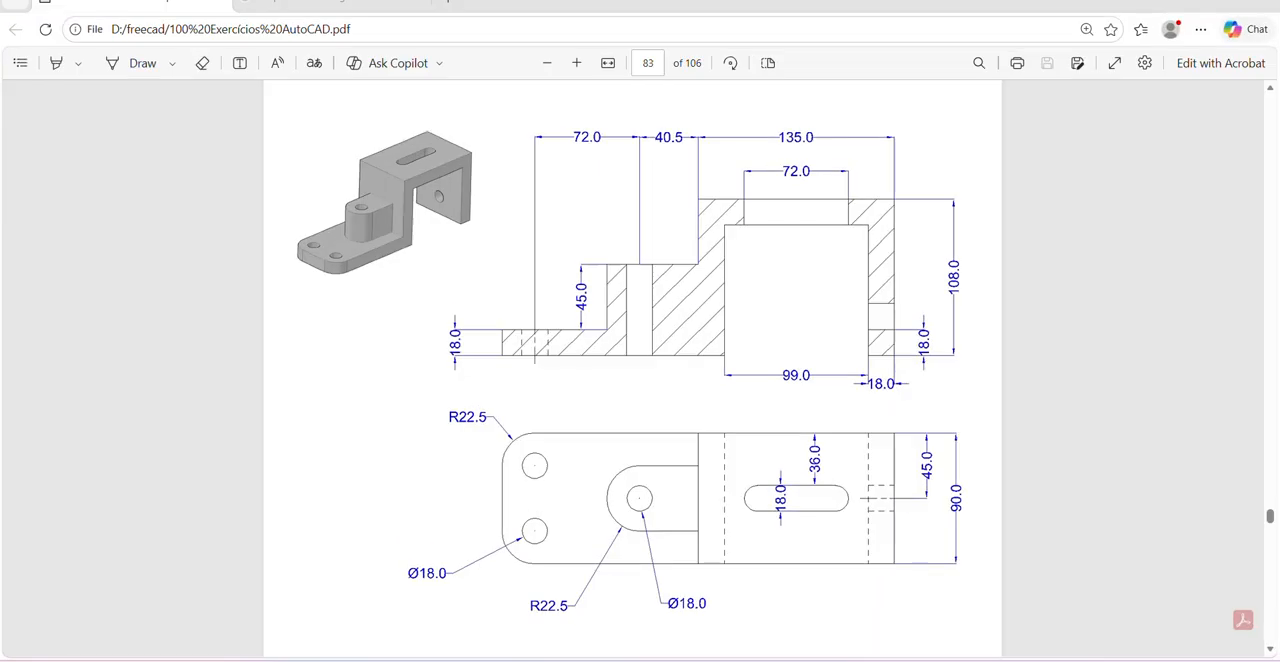
key("alt+Tab")
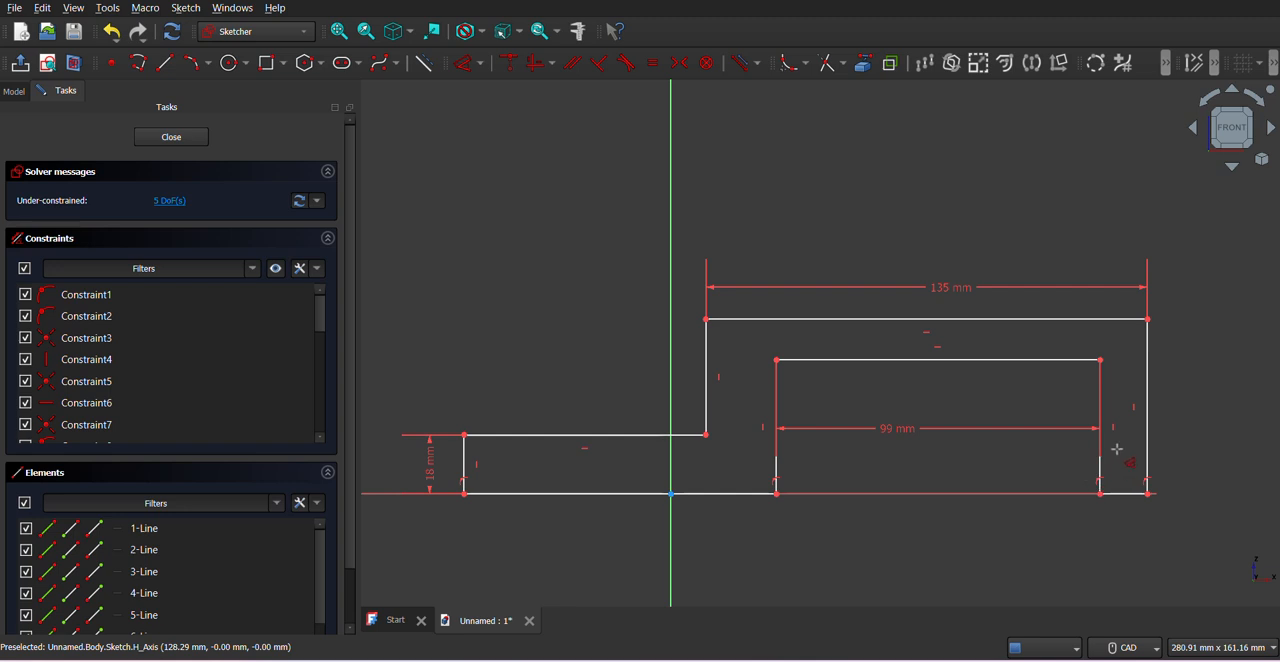
left_click(1100, 484)
left_click(1147, 430)
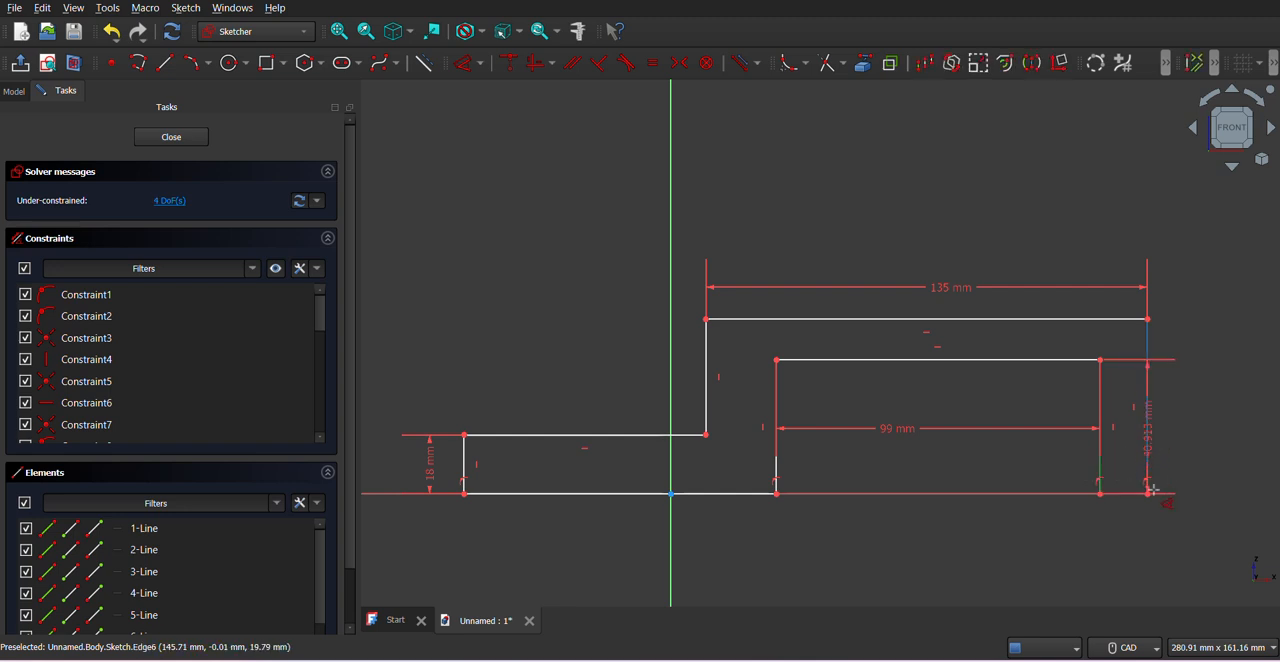
left_click(1130, 547)
type("18")
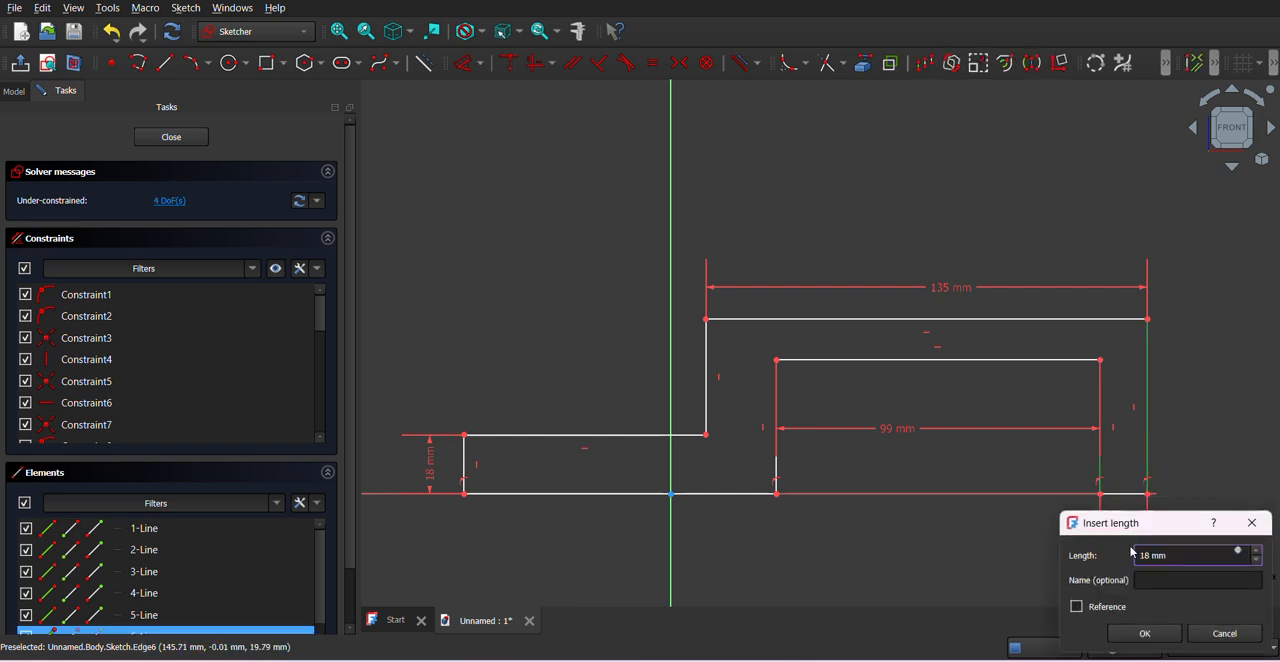
key("Return")
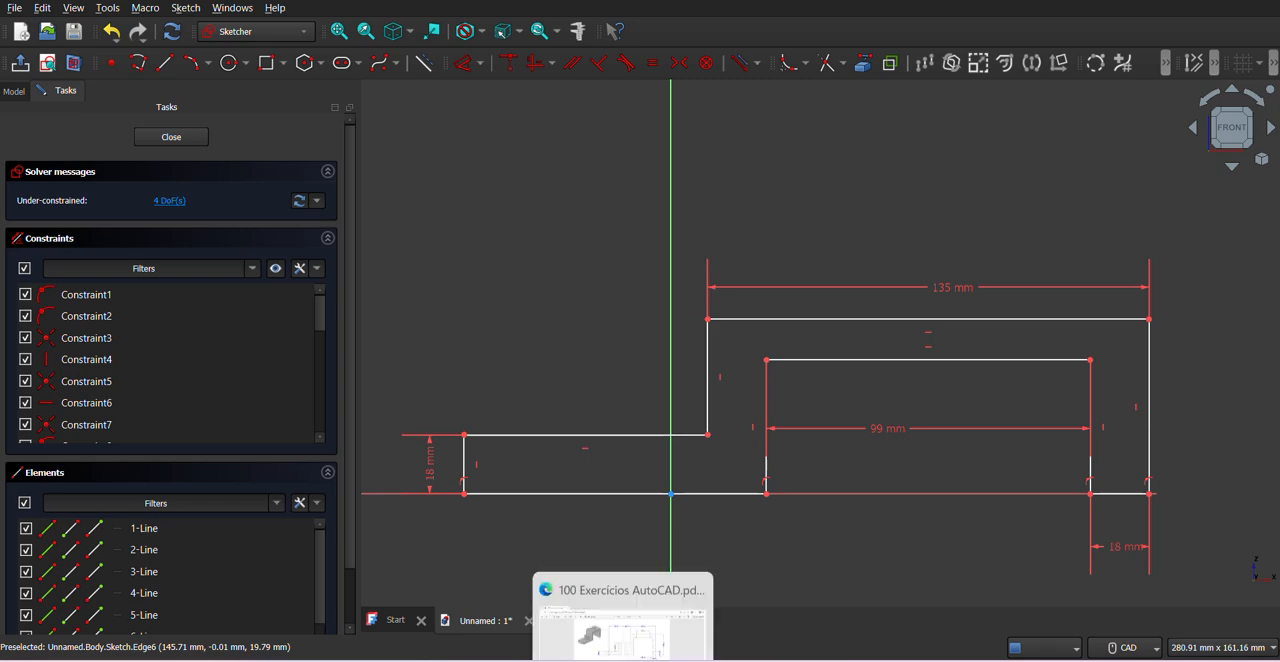
- Dimension the outer block's overall height from its base edge to its top edge as 108 mm, following the PDF drawing
key("alt+Tab")
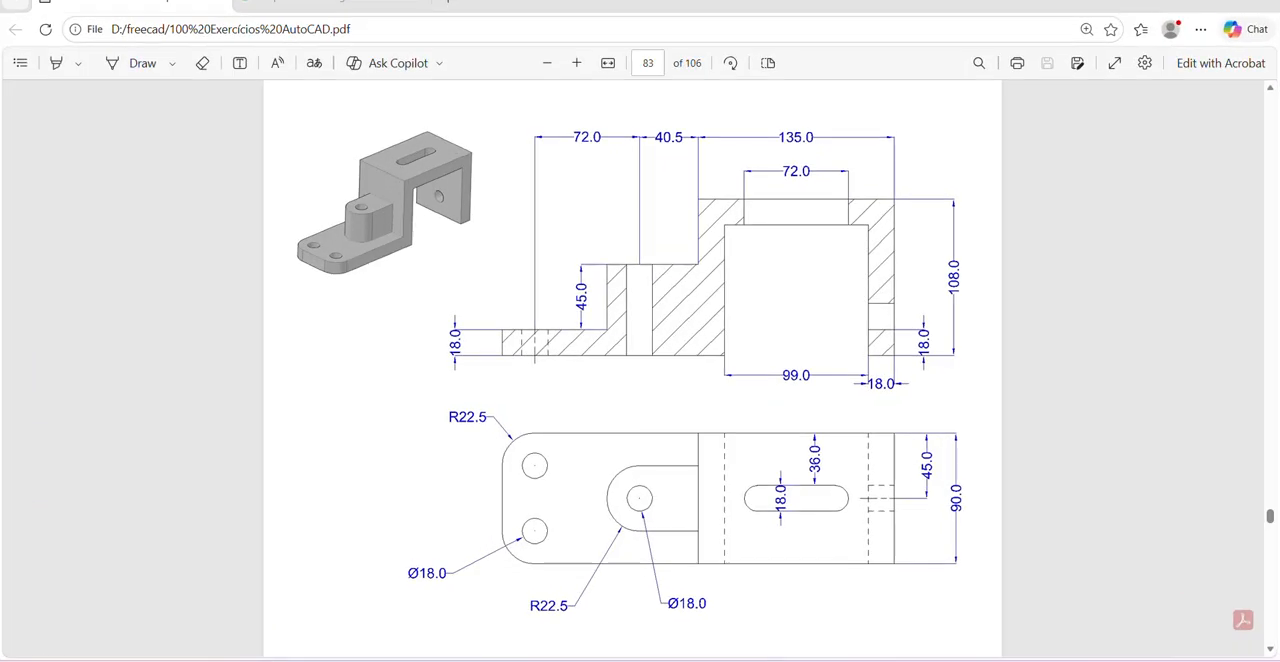
key("alt+Tab")
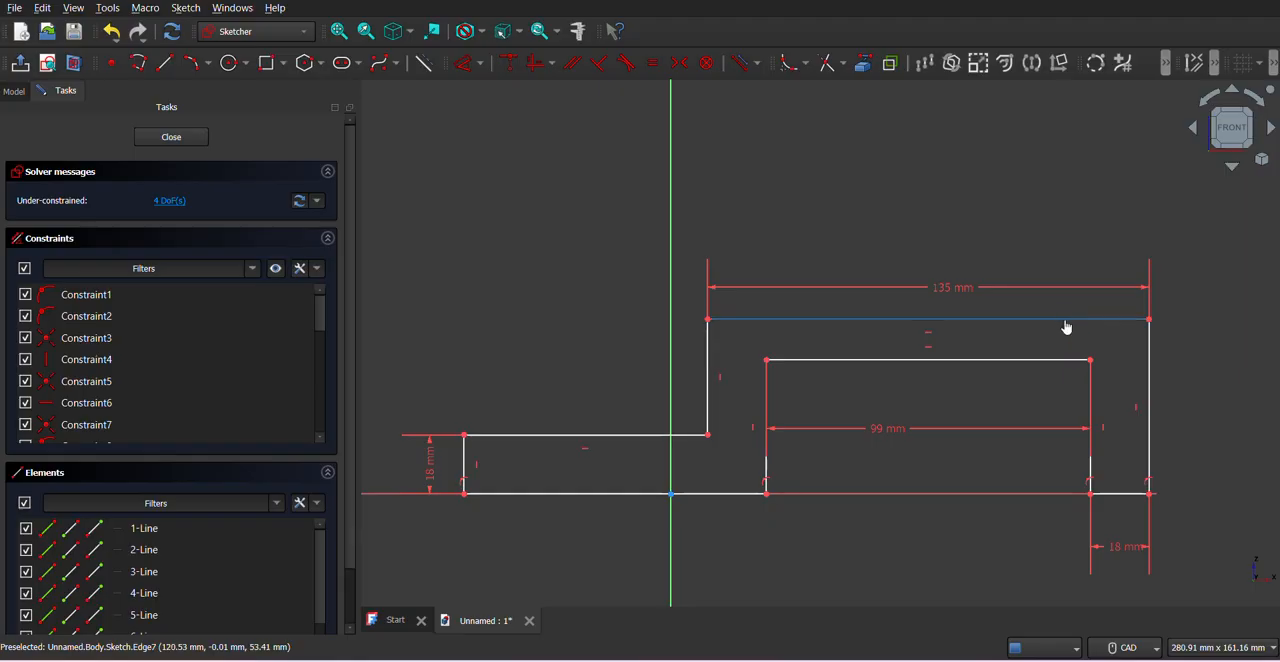
left_click(1066, 320)
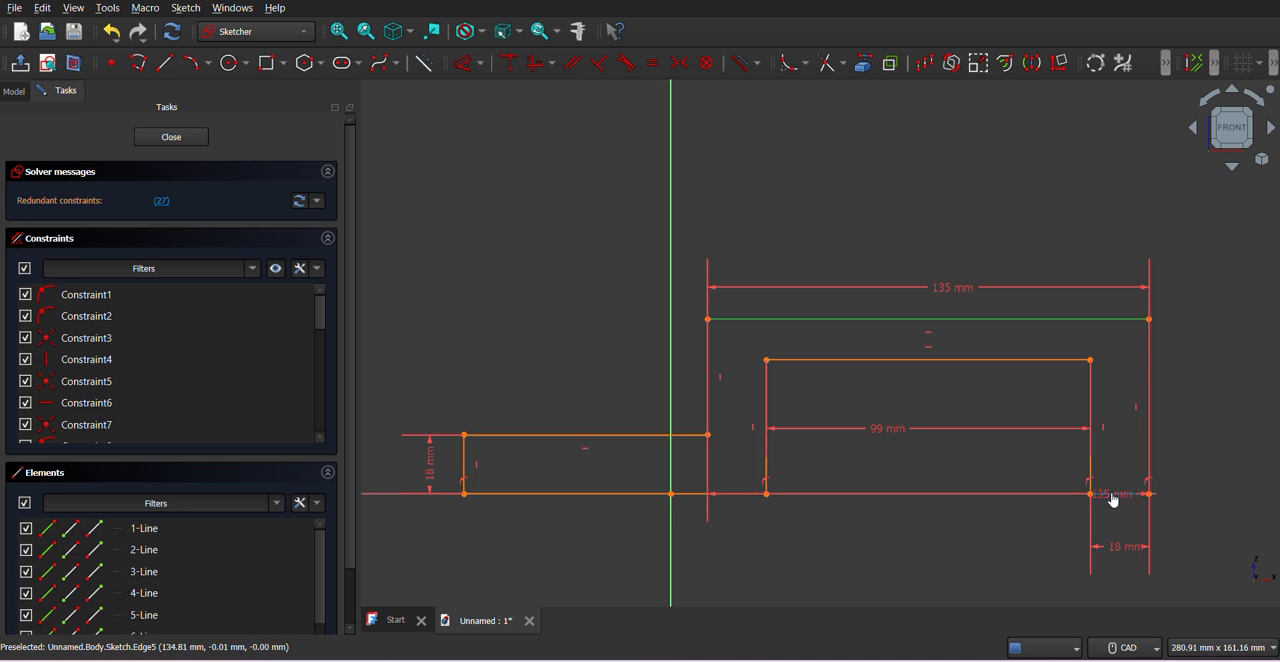
left_click(1115, 493)
left_click(1190, 414)
type("10")
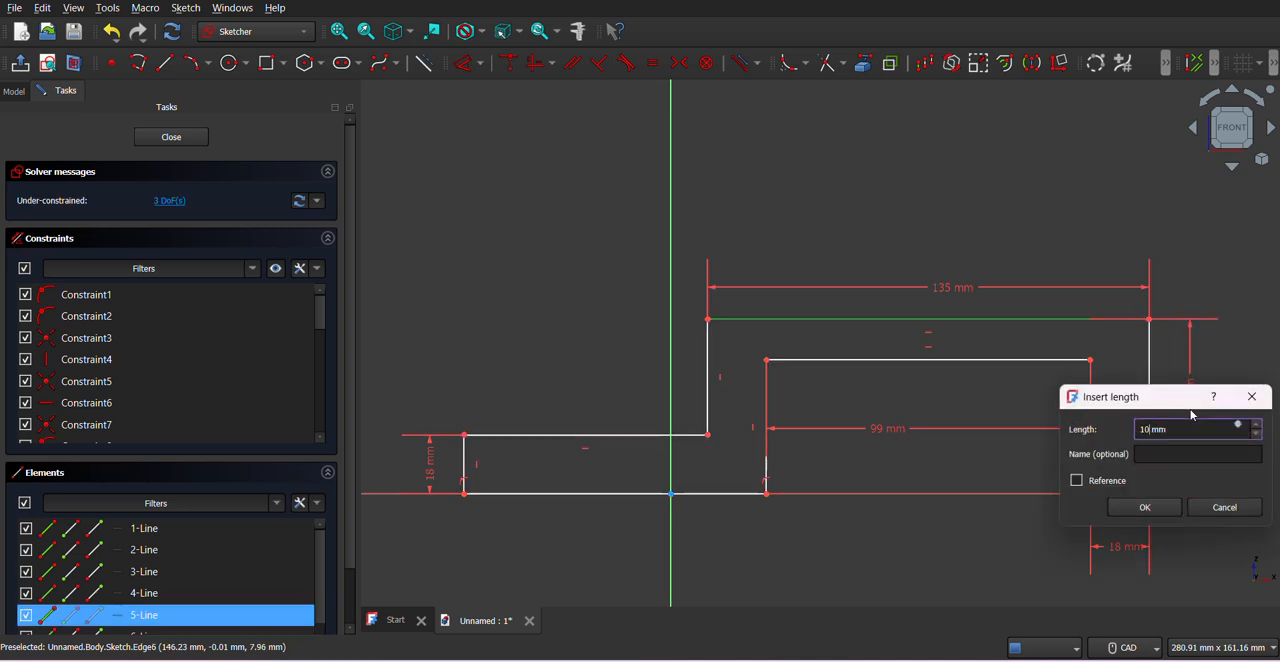
type("6")
key("Return")
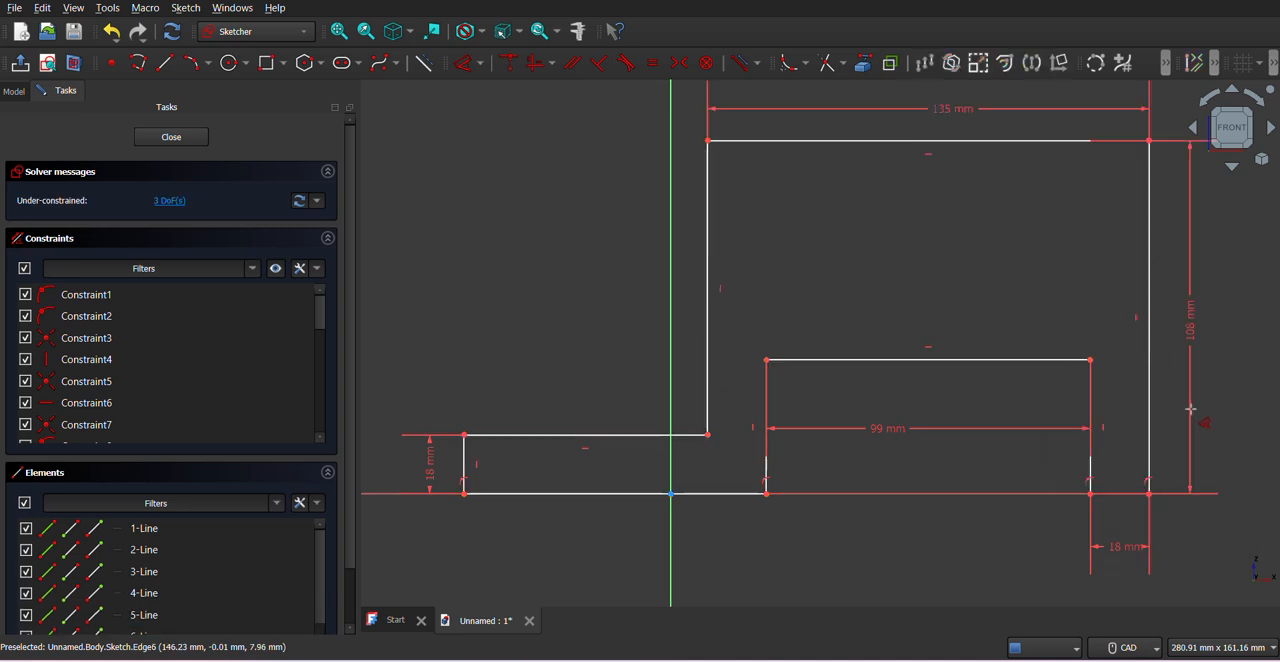
- Dimension the gap between the block's top edge and the opening's top edge to 18 mm, as given in the PDF drawing
key("alt+Tab")
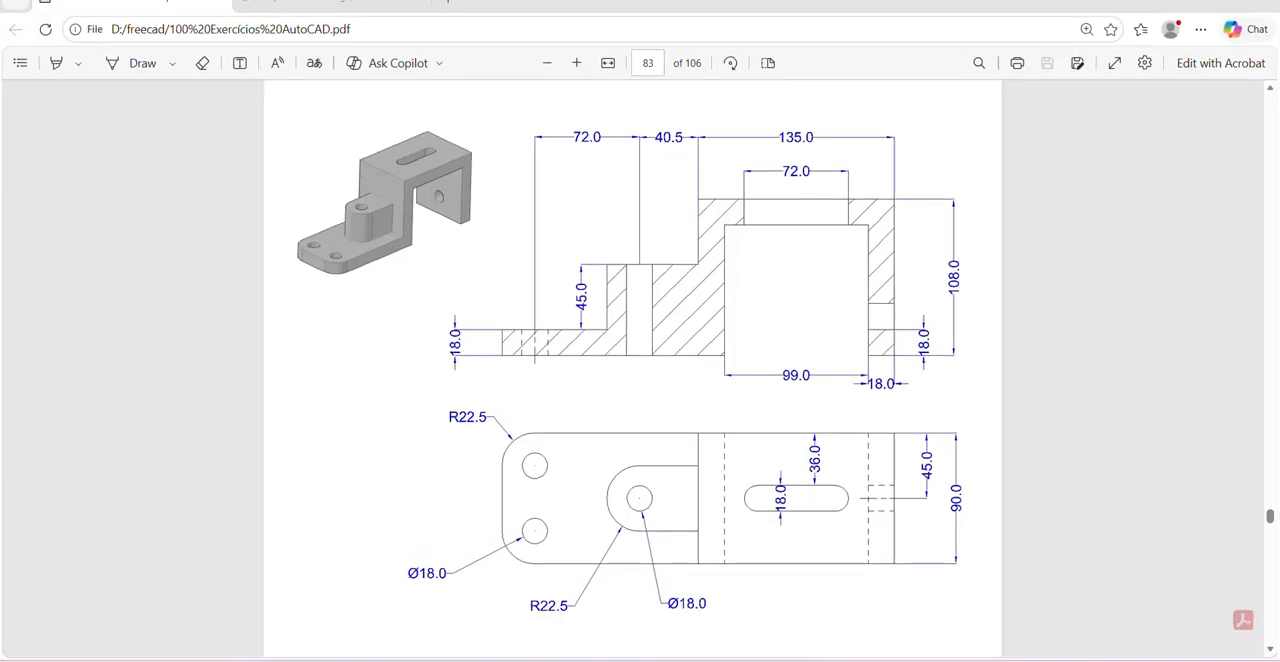
key("alt+Tab")
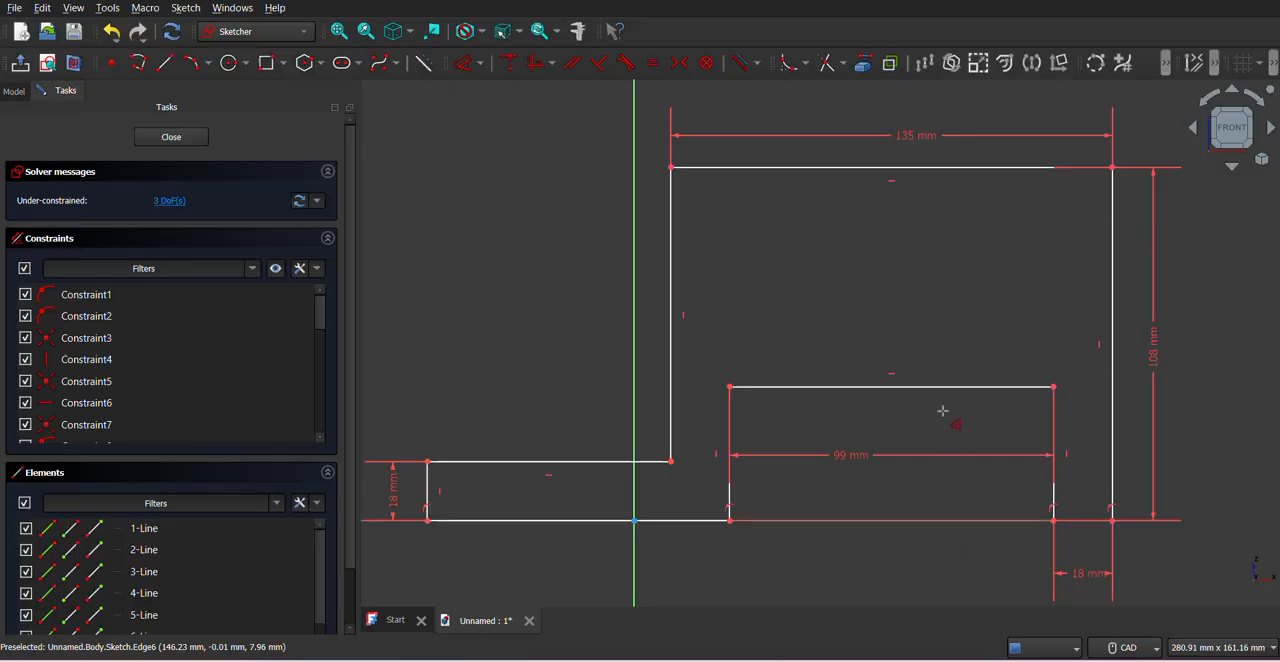
left_click_drag(946, 397, 933, 167)
left_click(933, 167)
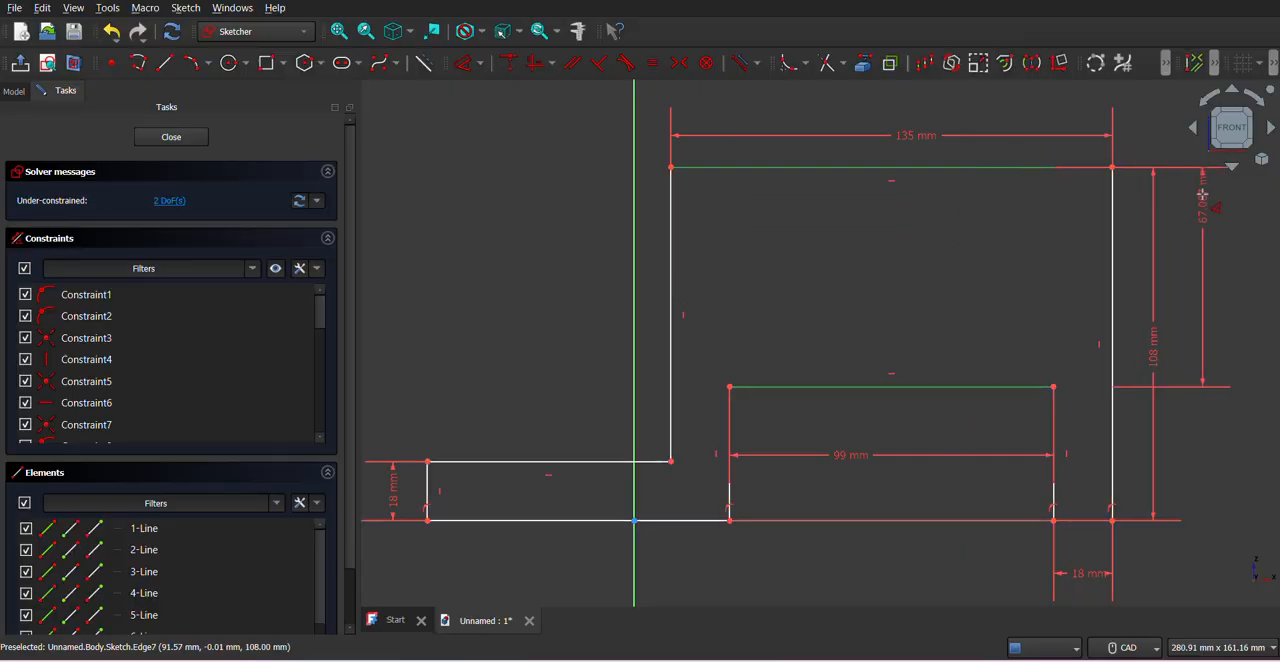
left_click(1203, 201)
type("18")
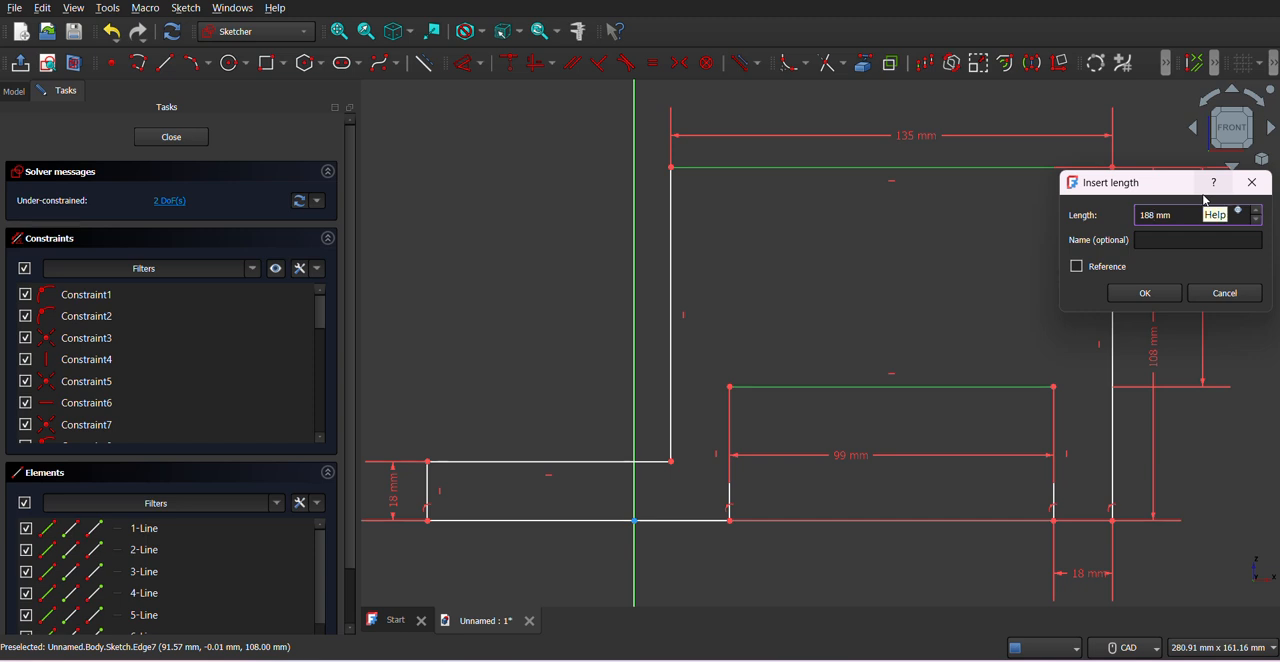
key("Return")
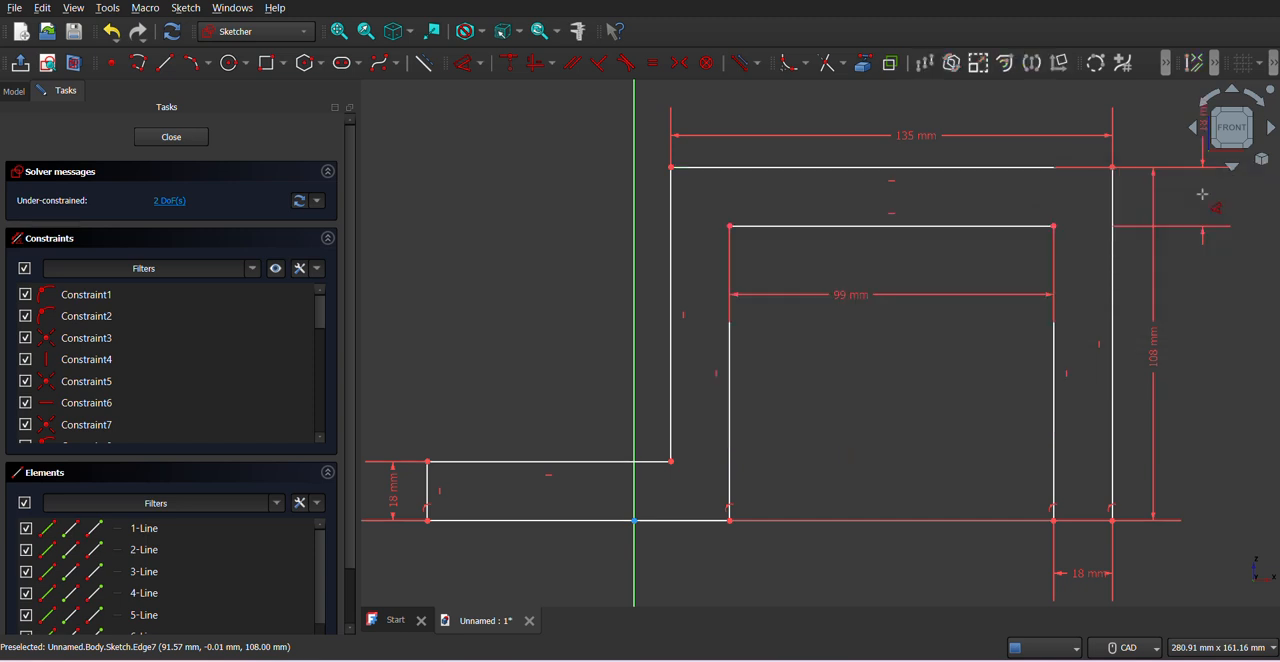
- Compare the profile sketch with the PDF drawing and close the sketch
middle_click_drag(920, 422, 935, 436)
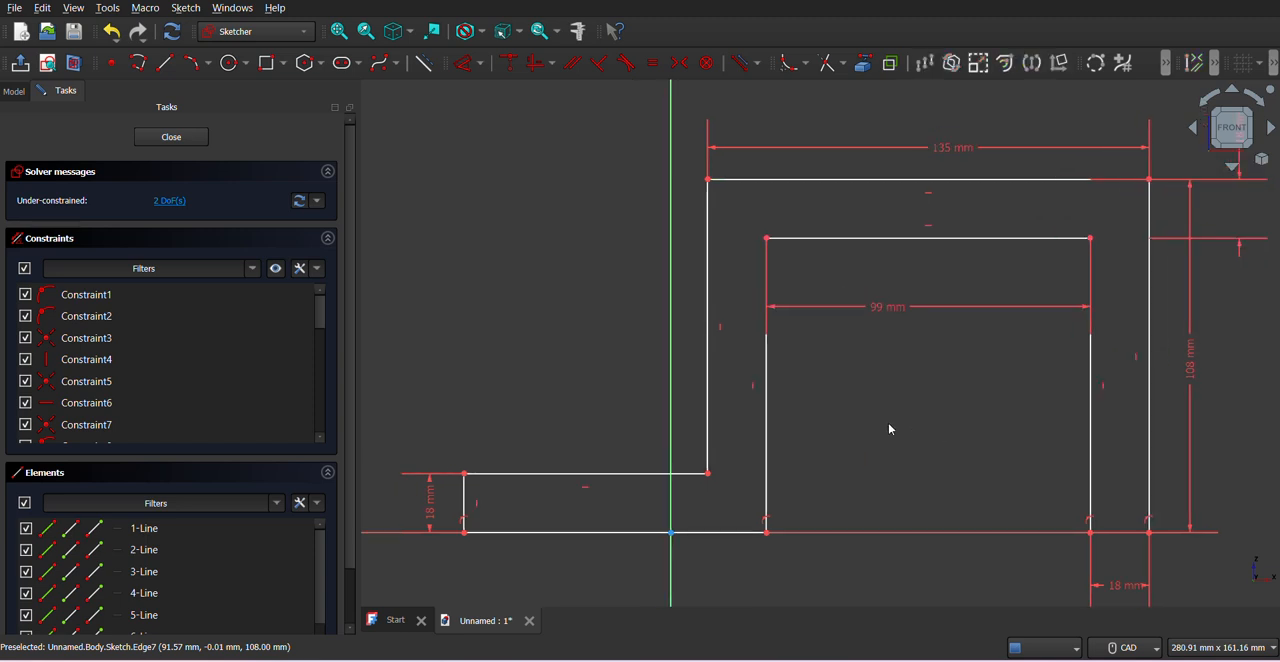
left_click(339, 31)
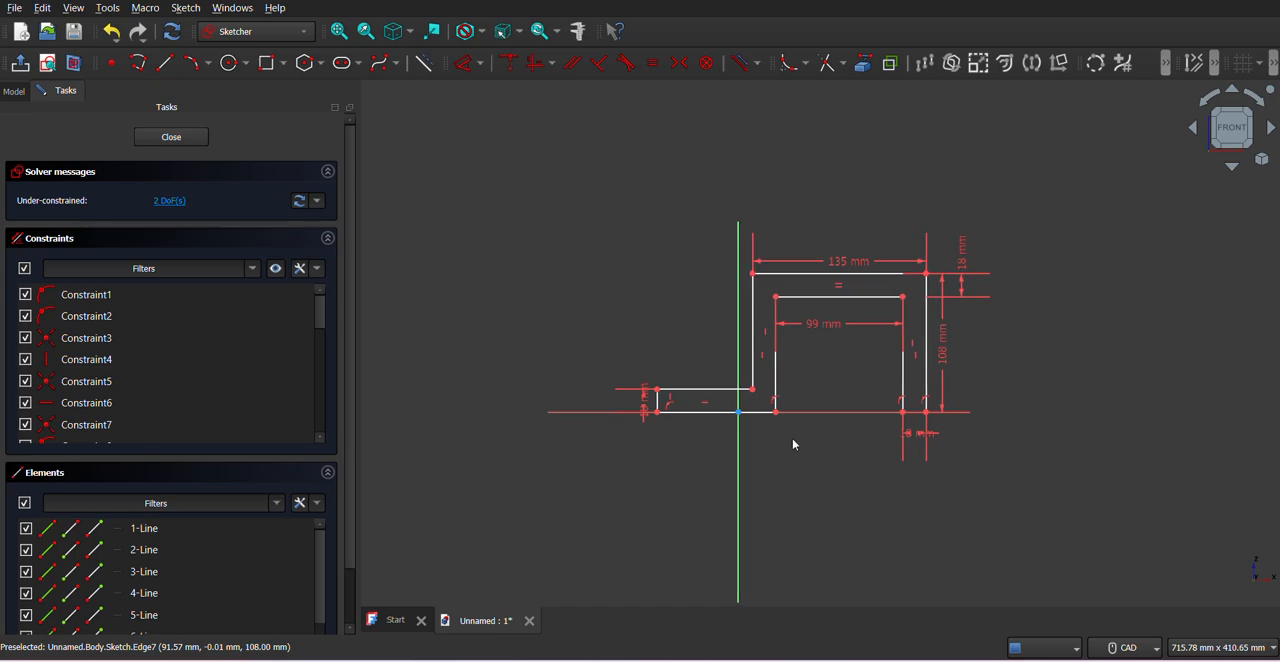
left_click(635, 660)
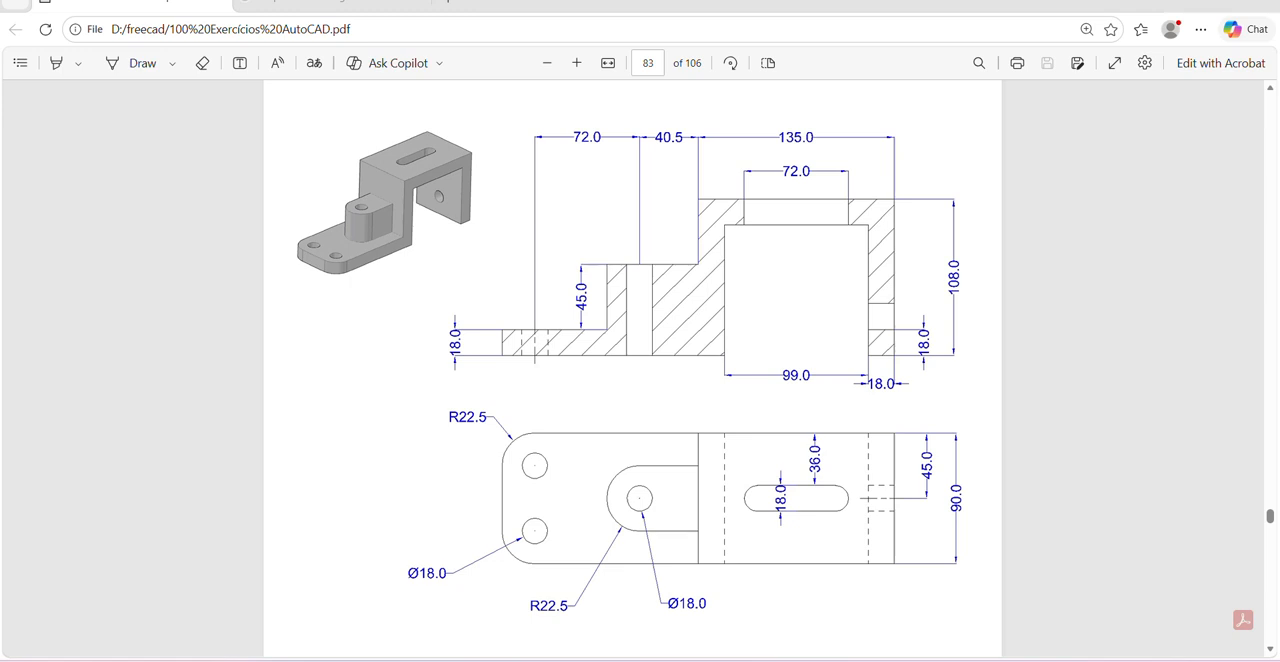
key("alt+Tab")
left_click(160, 138)
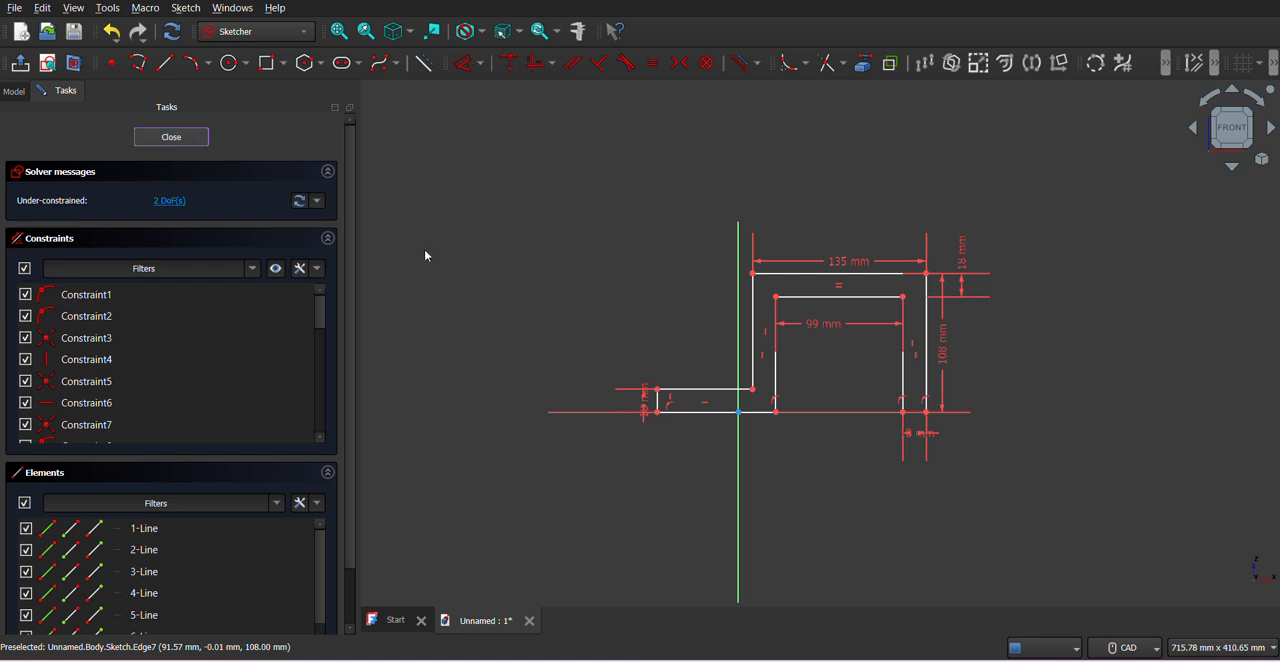
- Pad the profile sketch 90 mm, symmetric to the sketch plane
left_click(350, 35)
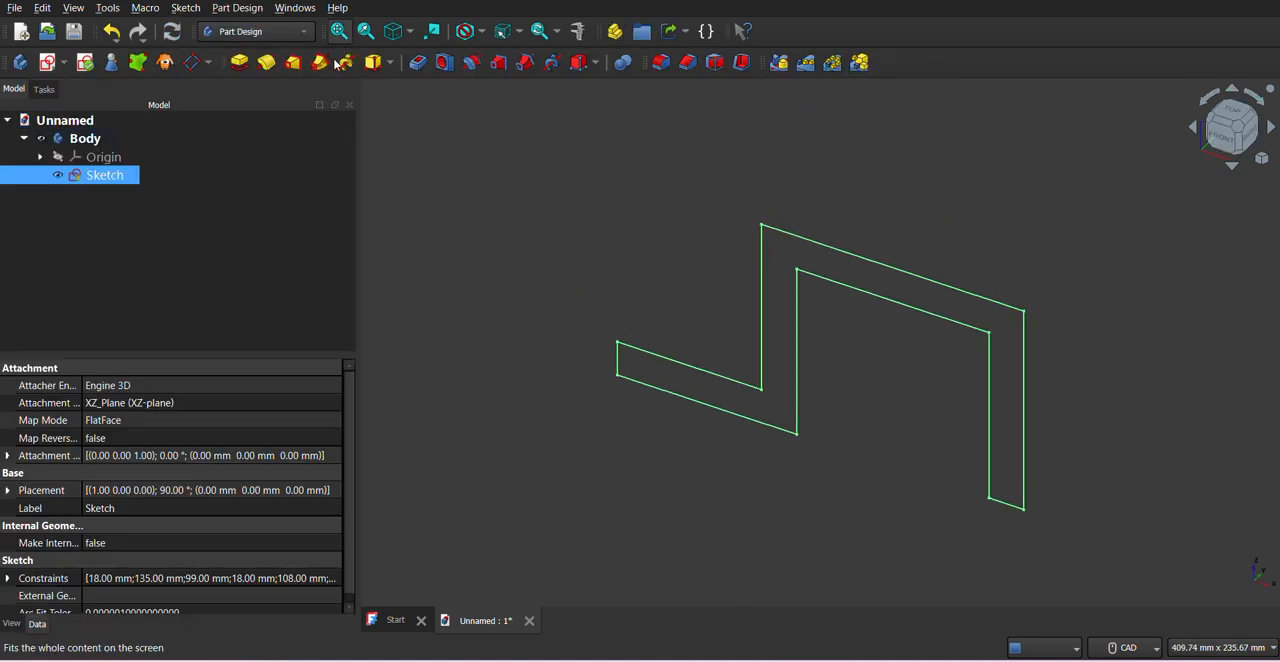
left_click(240, 64)
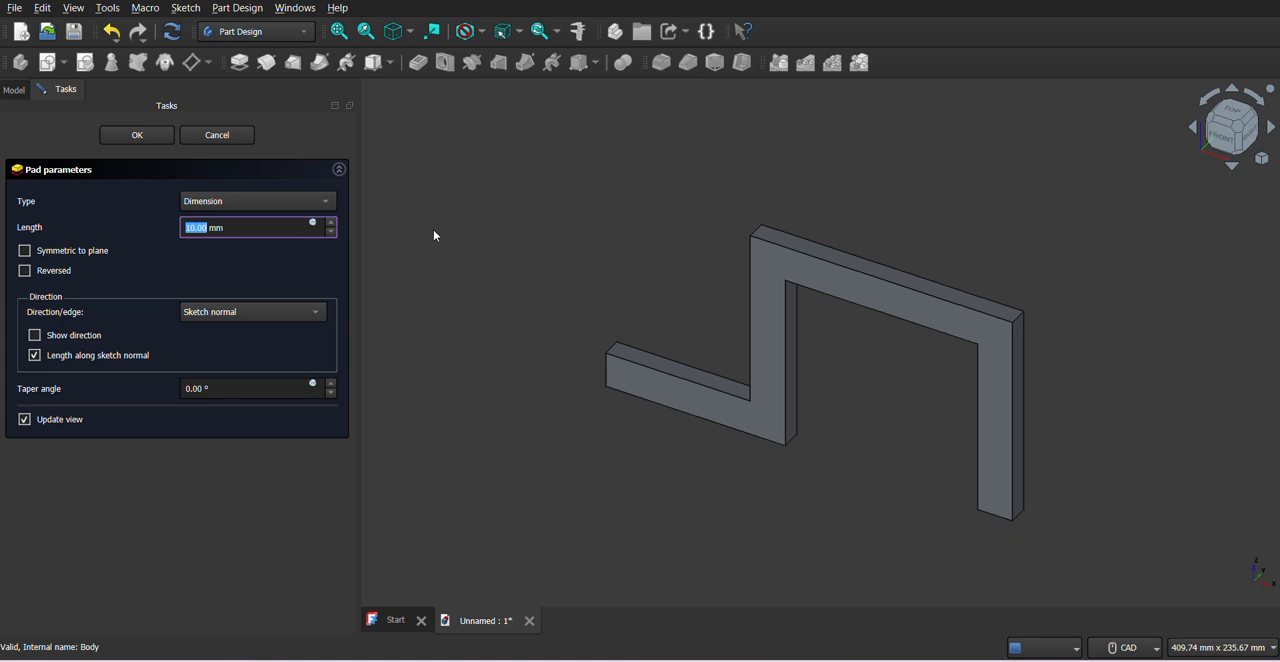
left_click(41, 256)
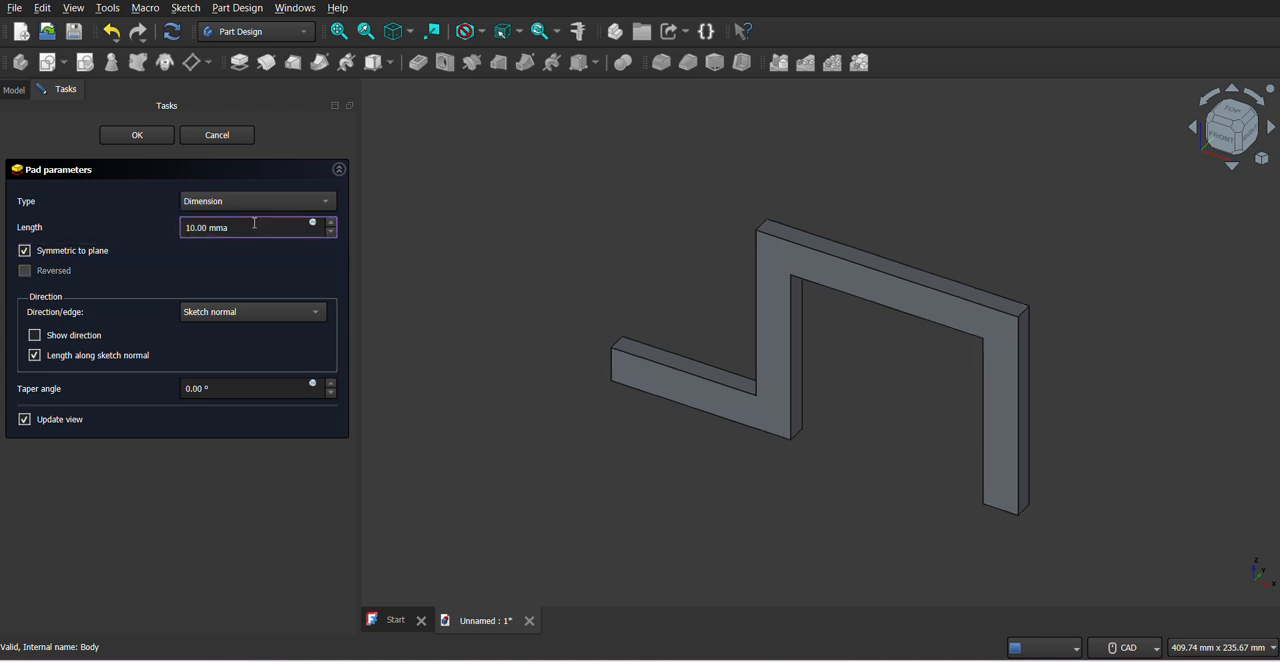
key("ctrl+a")
type("5")
left_click(137, 136)
- Fillet the base flange's two outer vertical corner edges with a 22.5 mm radius, following the PDF drawing
middle_click_drag(855, 445, 973, 449)
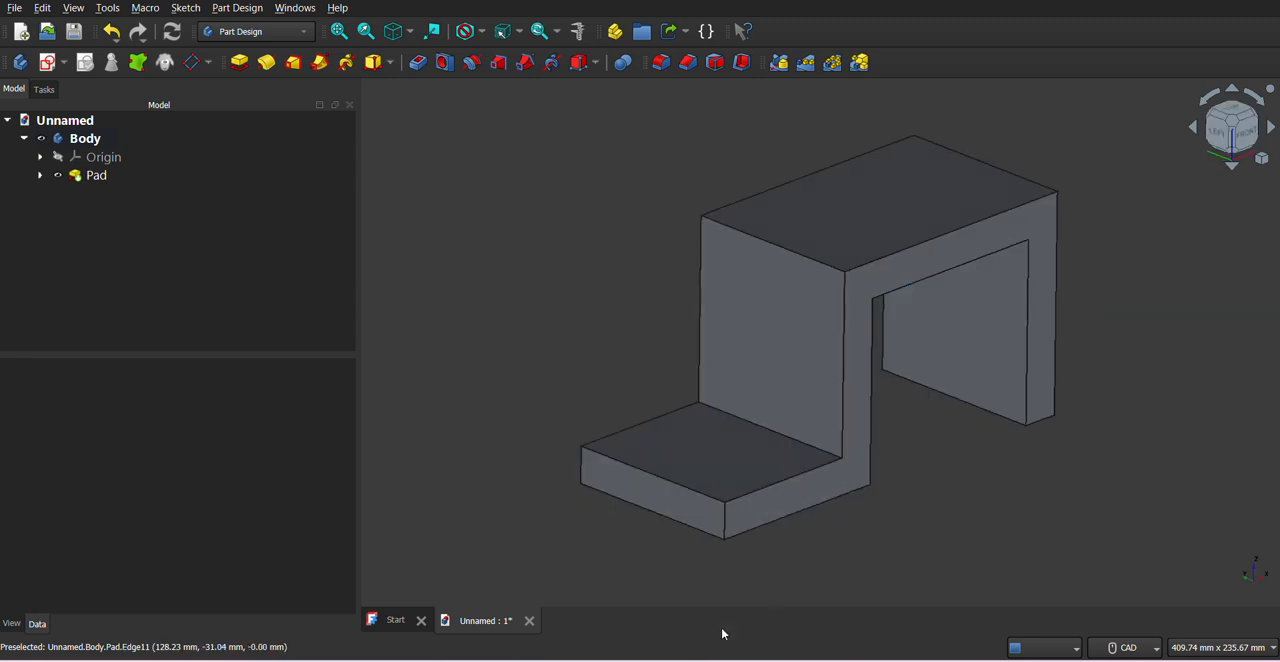
left_click(623, 659)
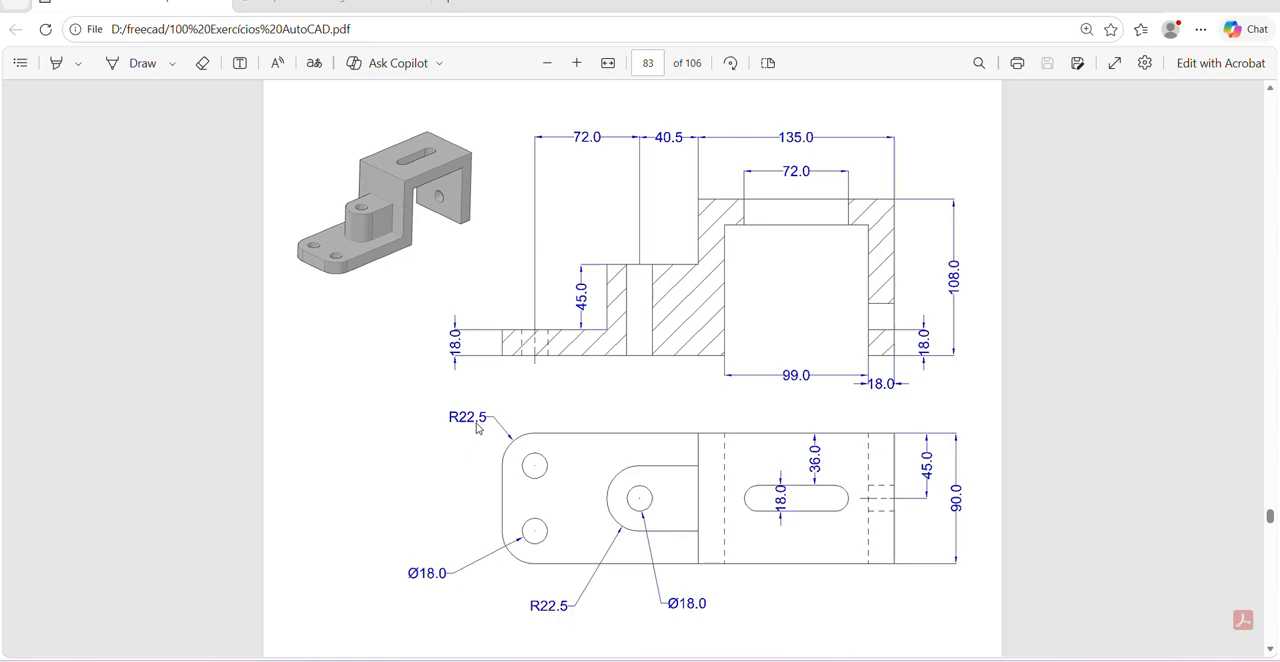
key("alt+Tab")
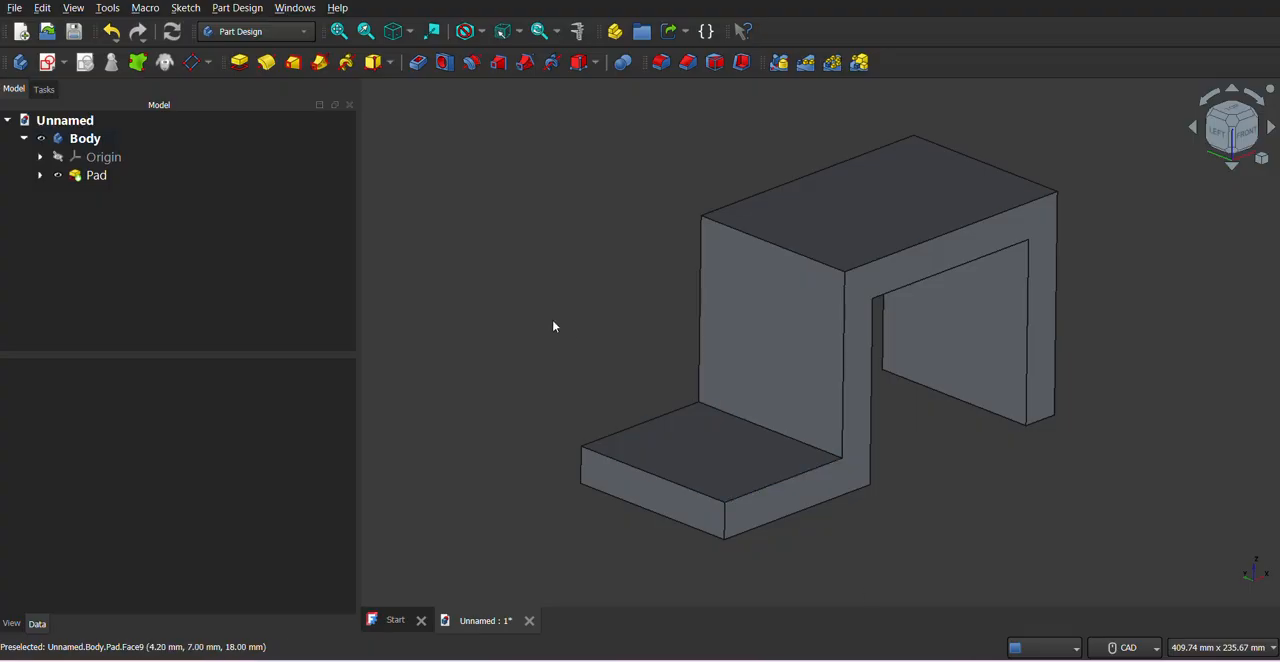
left_click(661, 63)
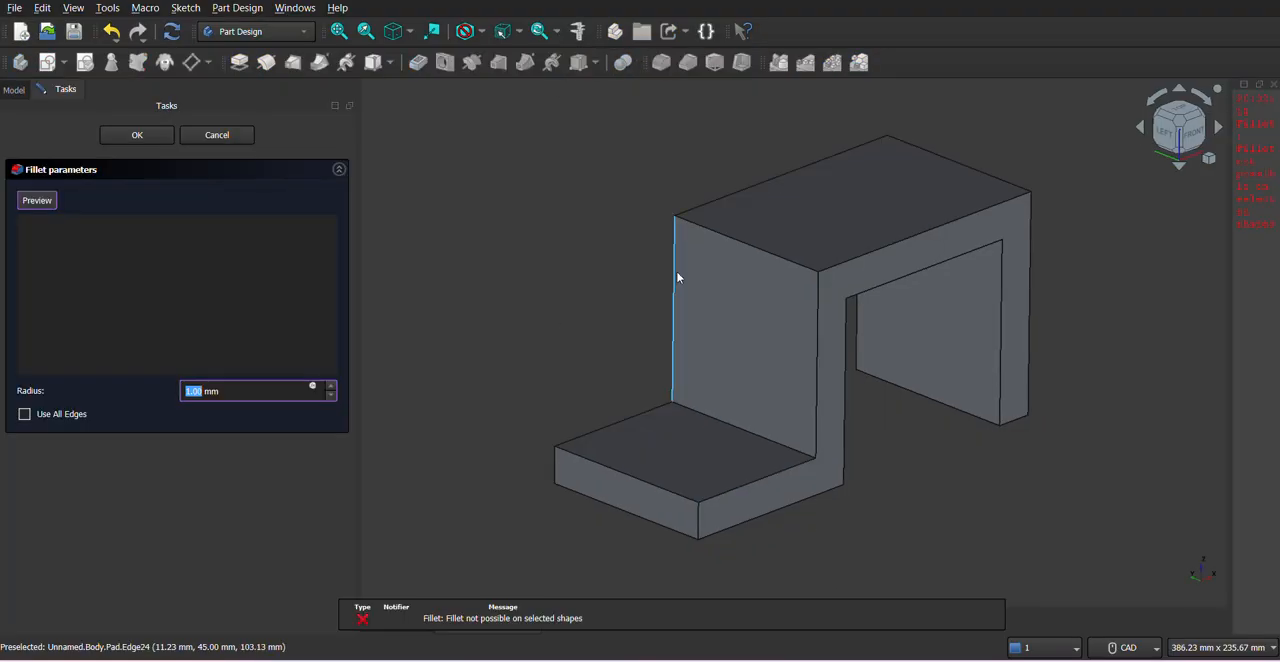
left_click(699, 518)
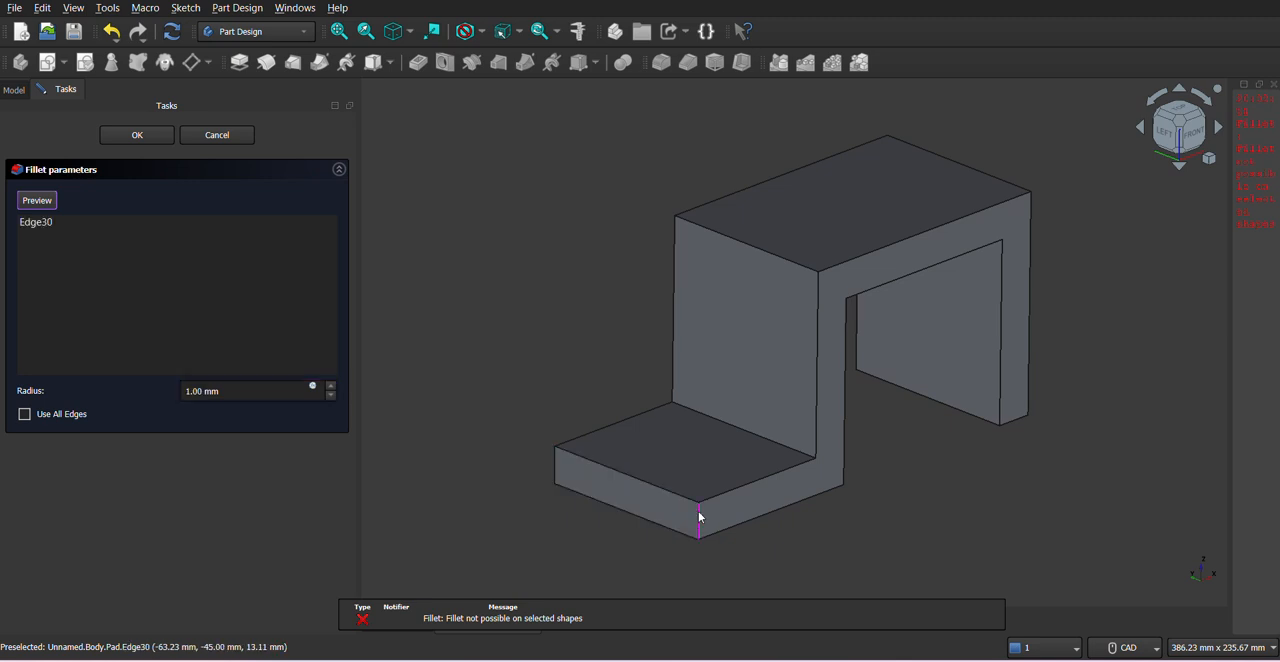
left_click(556, 465)
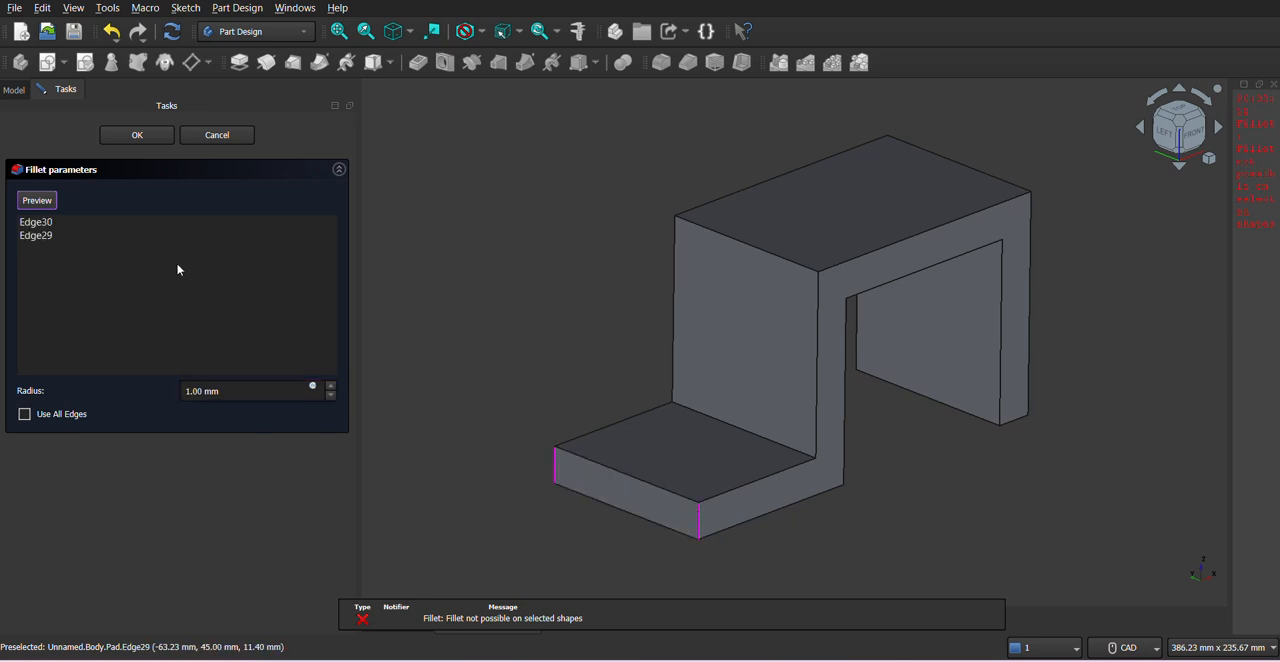
triple_click(249, 392)
type("22.5")
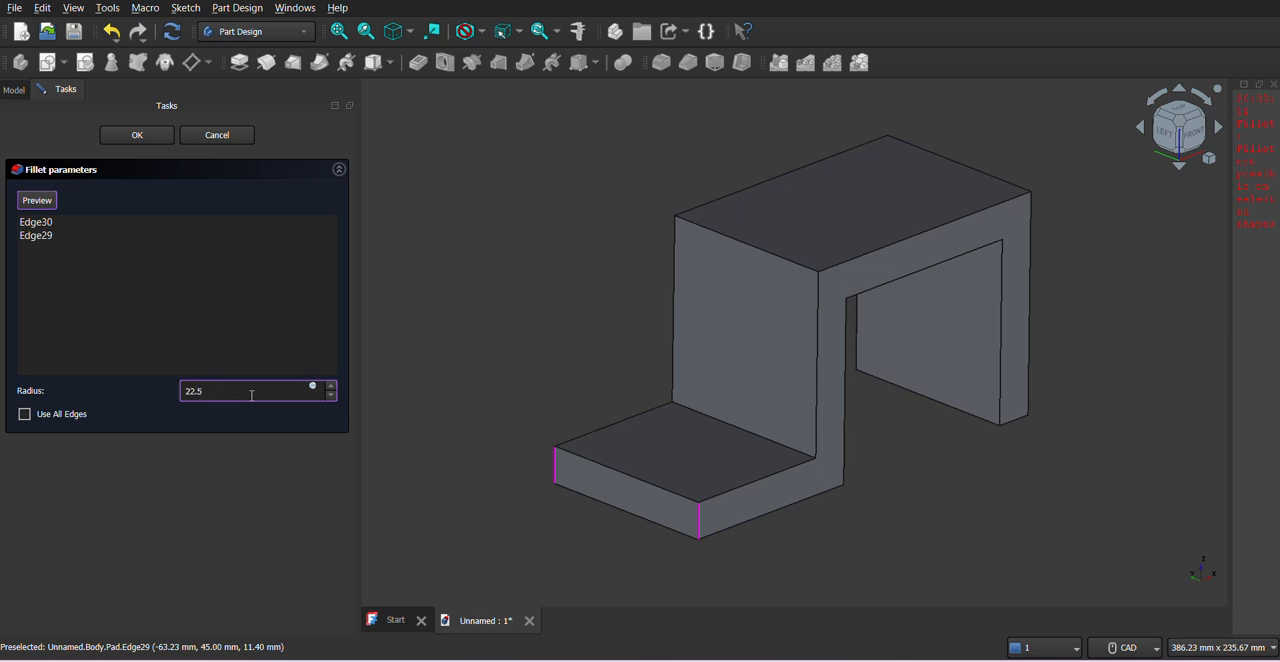
left_click(191, 484)
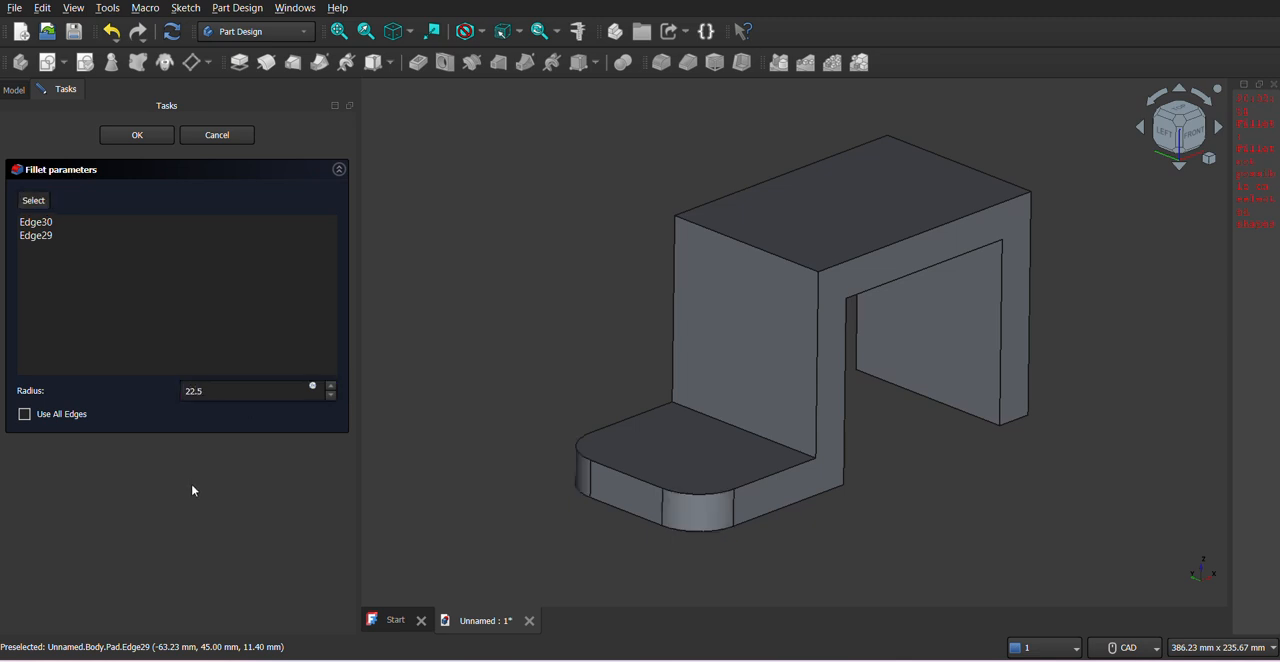
left_click(153, 139)
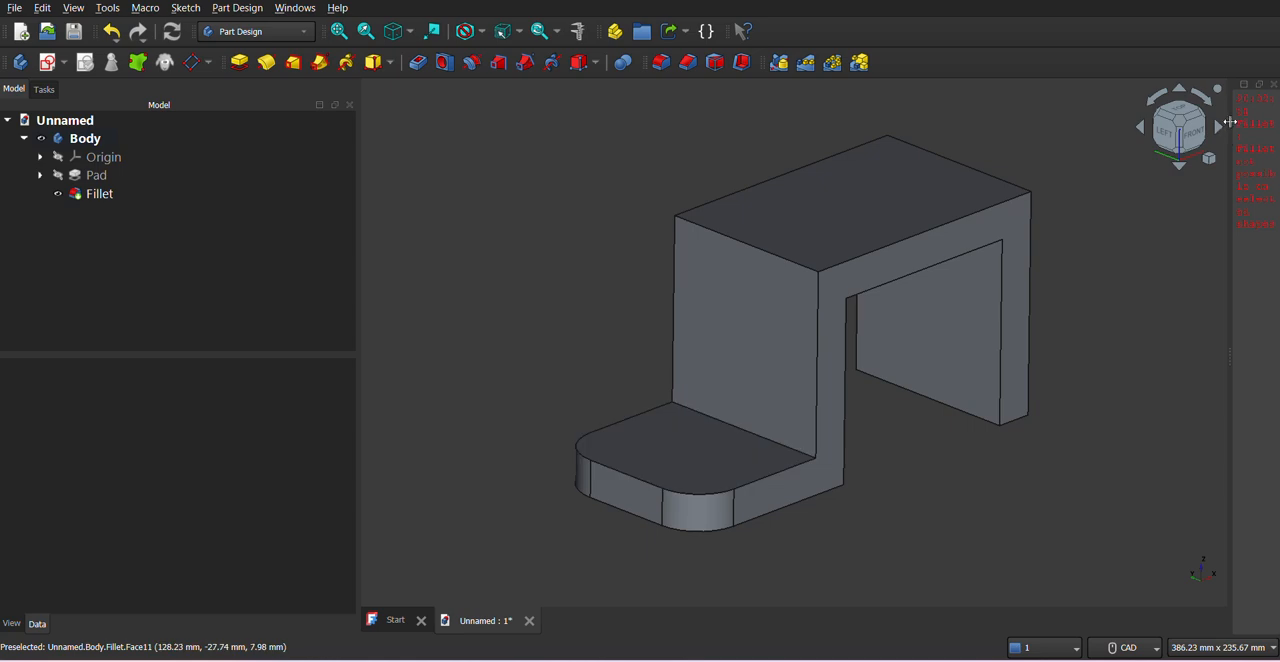
left_click(1275, 85)
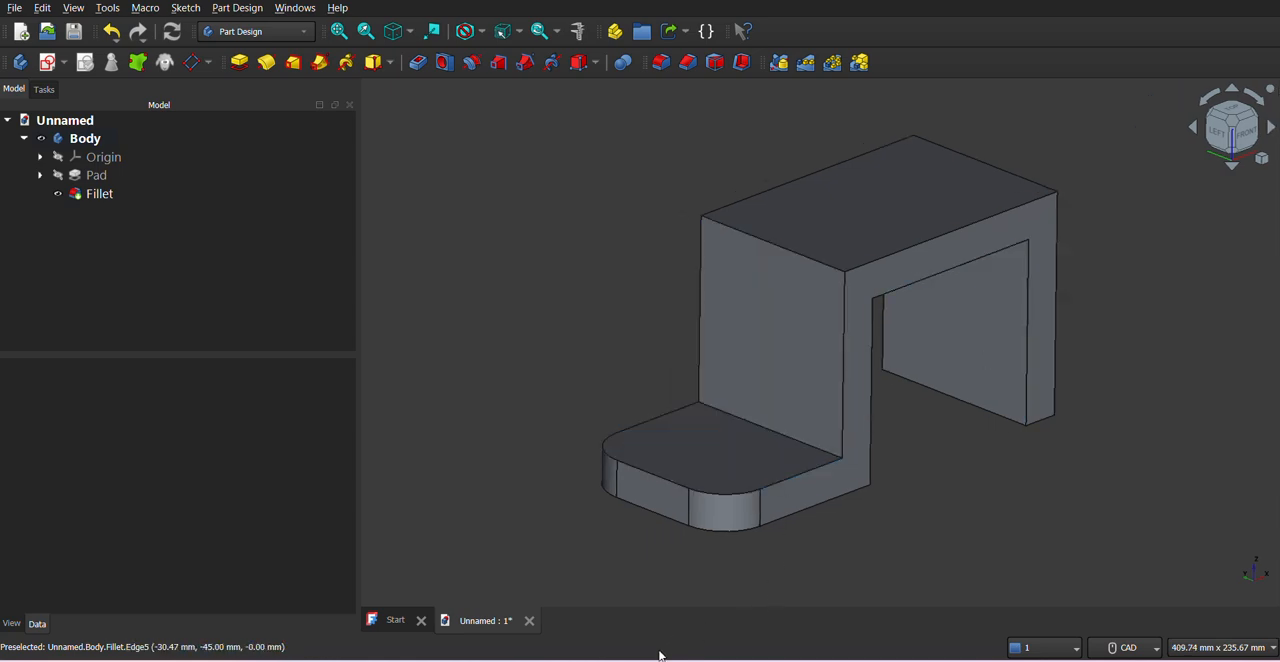
- Lengthen the base flange in the pad's profile sketch by moving its outer end to about 138 mm from the vertical axis, and close the sketch
key("alt+Tab")
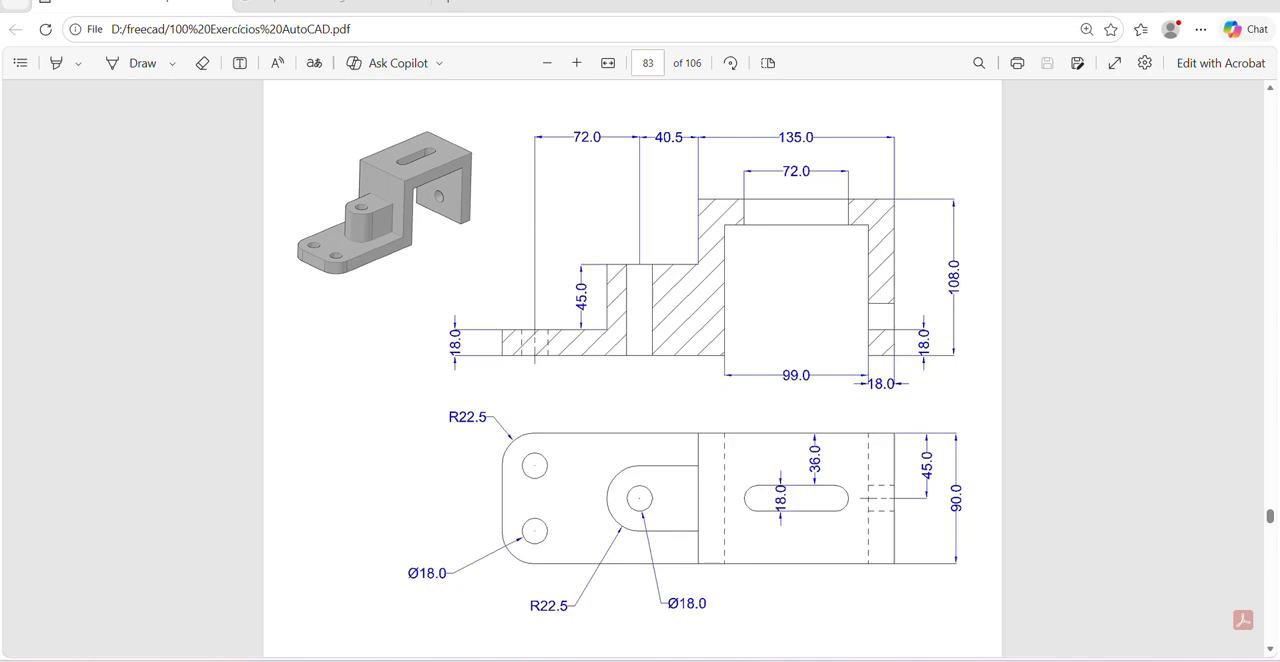
key("alt+Tab")
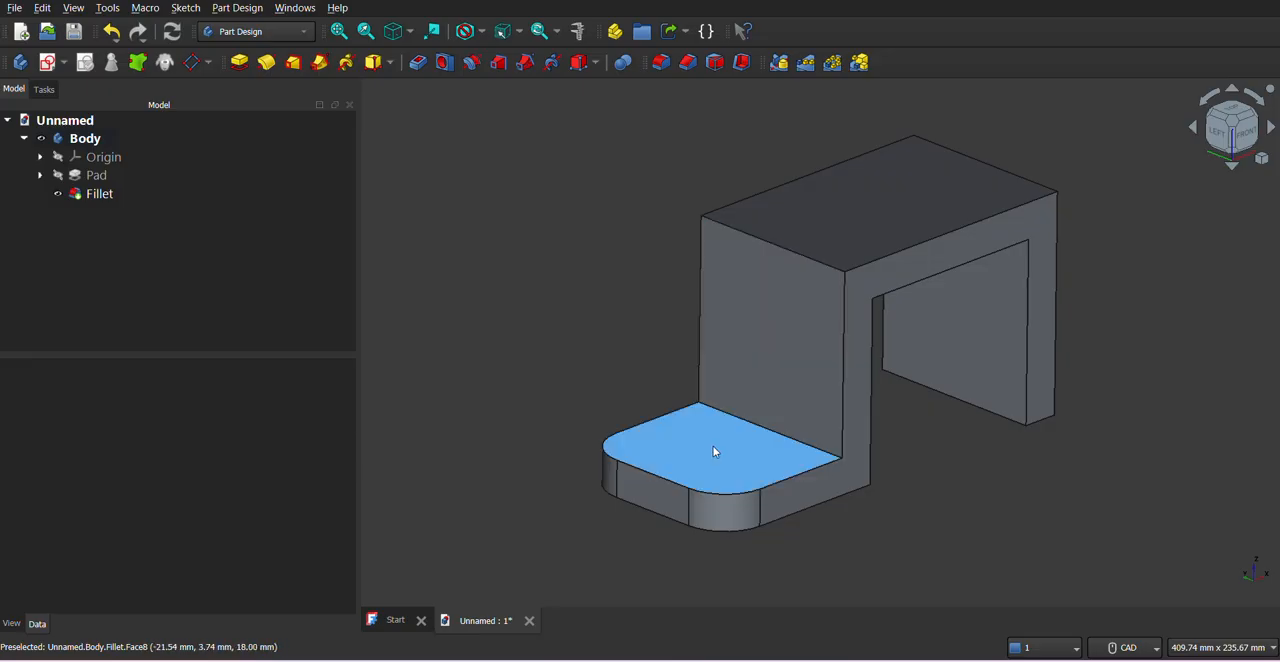
left_click(40, 175)
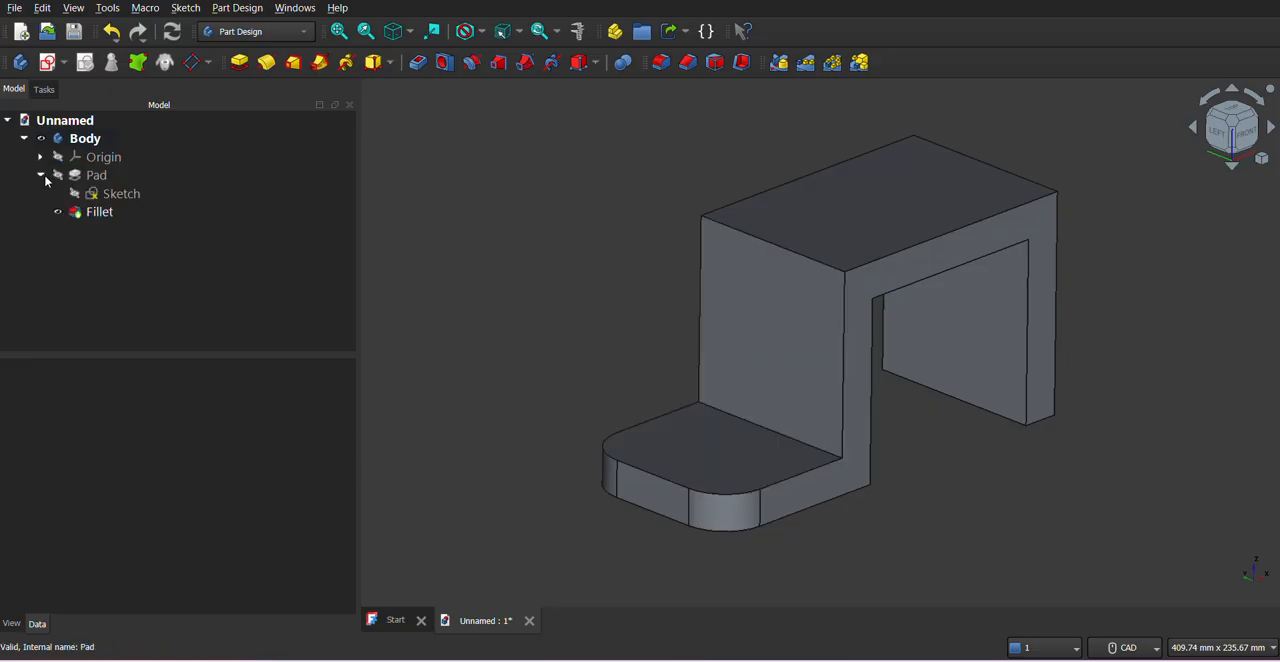
left_click(100, 194)
right_click(100, 194)
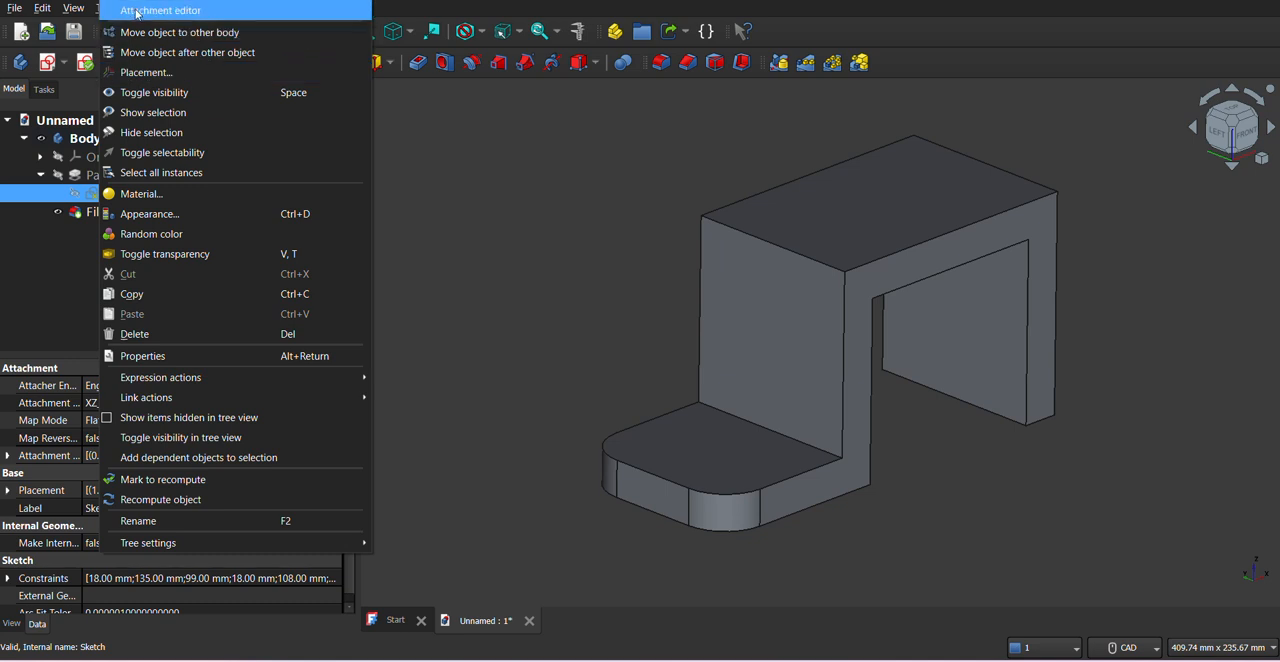
left_click(631, 273)
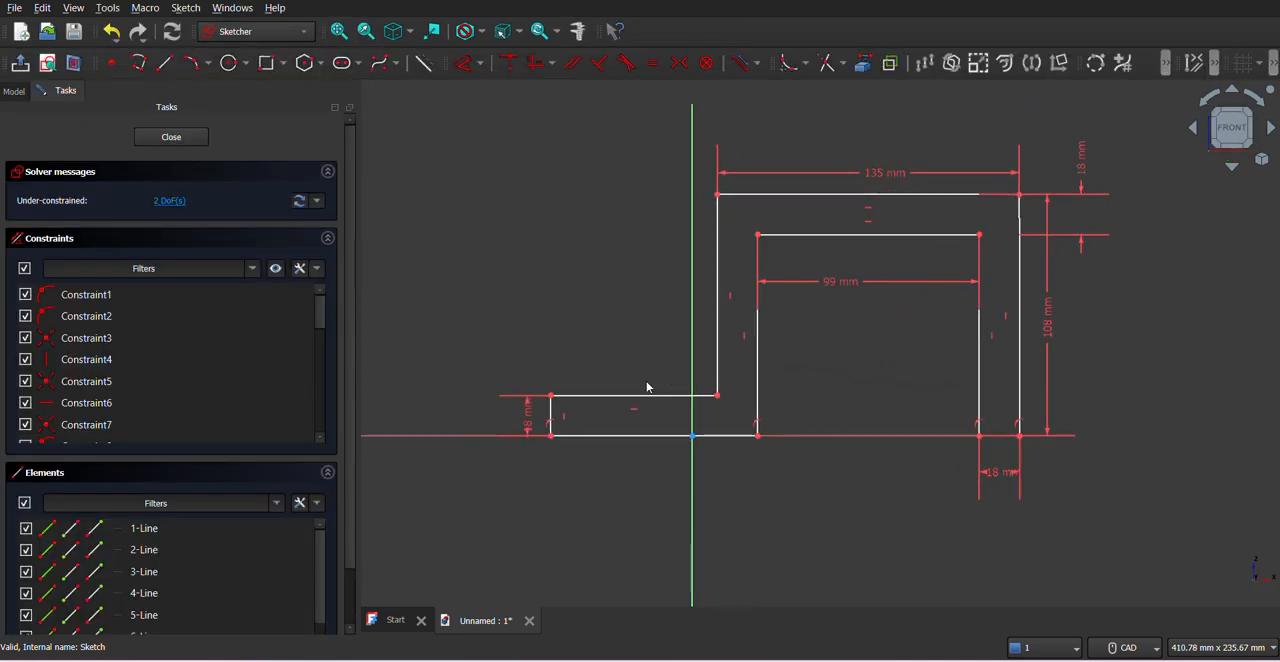
left_click_drag(548, 405, 423, 403)
middle_click_drag(615, 291, 649, 300)
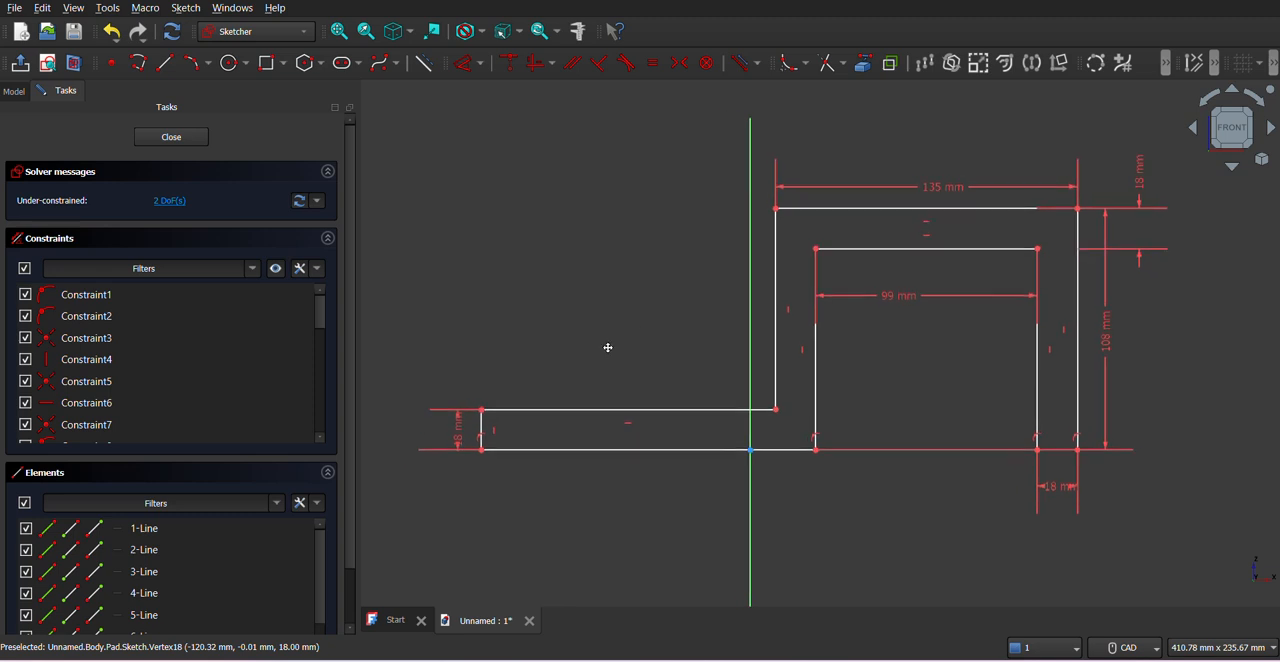
middle_click_drag(606, 346, 654, 355)
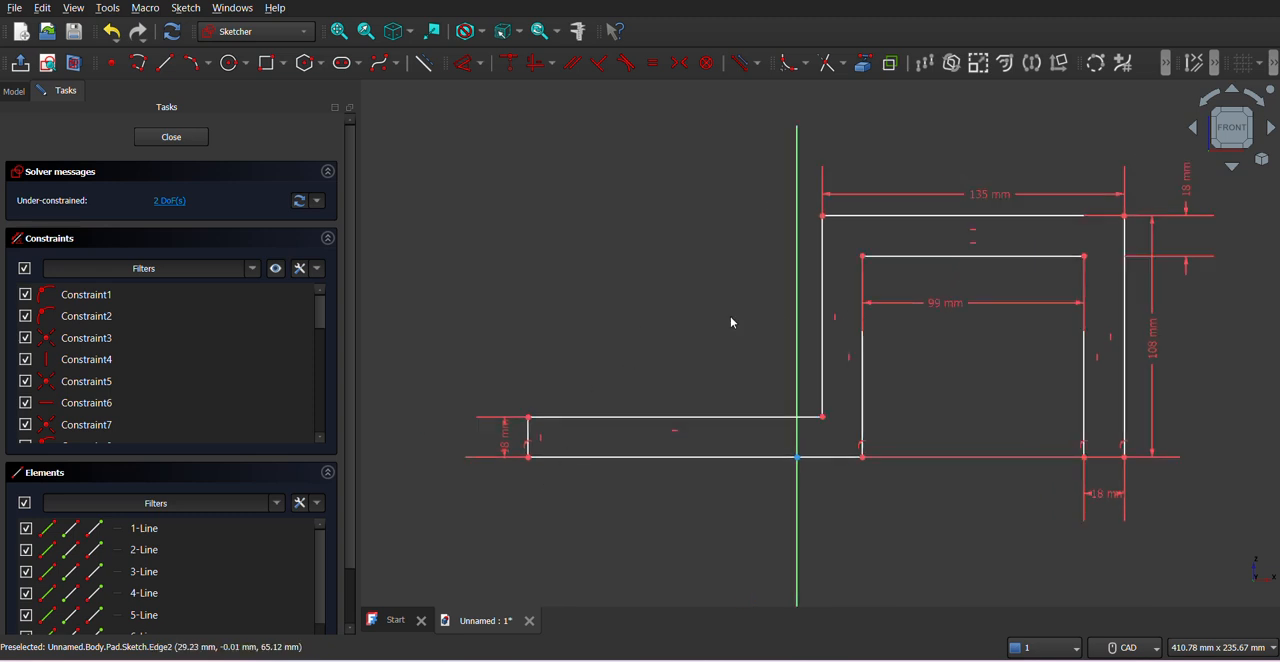
left_click_drag(529, 421, 488, 417)
left_click(174, 137)
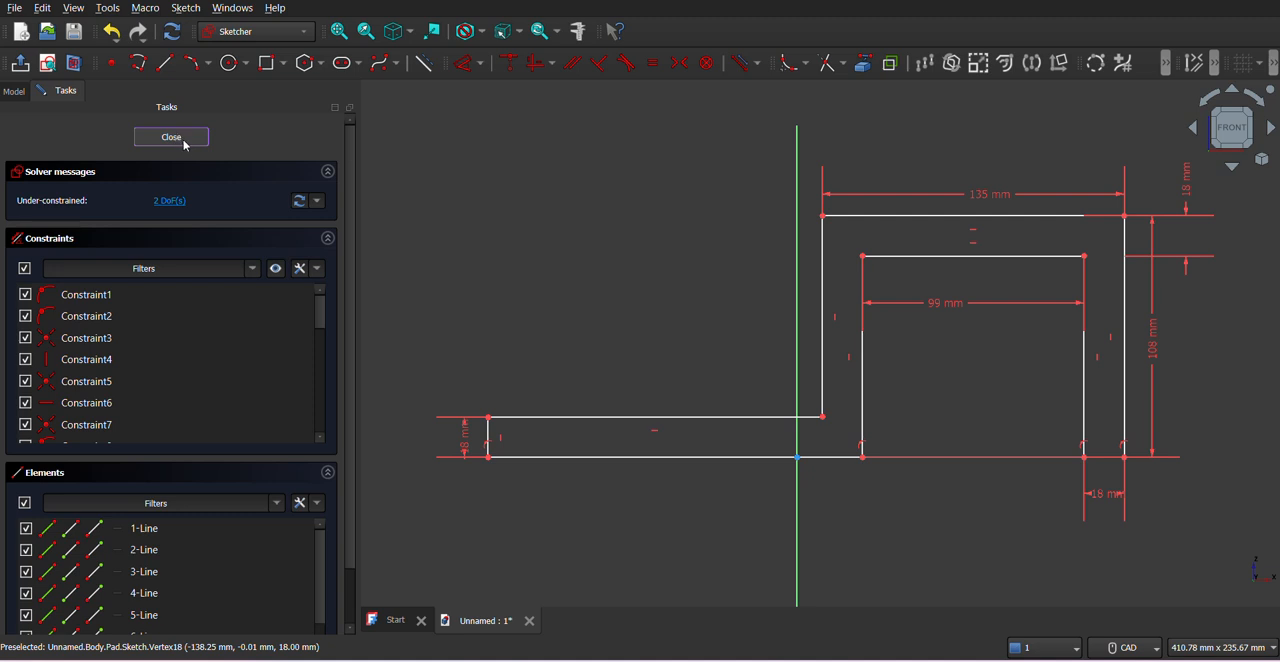
- Create a sketch on the base flange's upper face and project the edge where it meets the block as external geometry
left_click(677, 454)
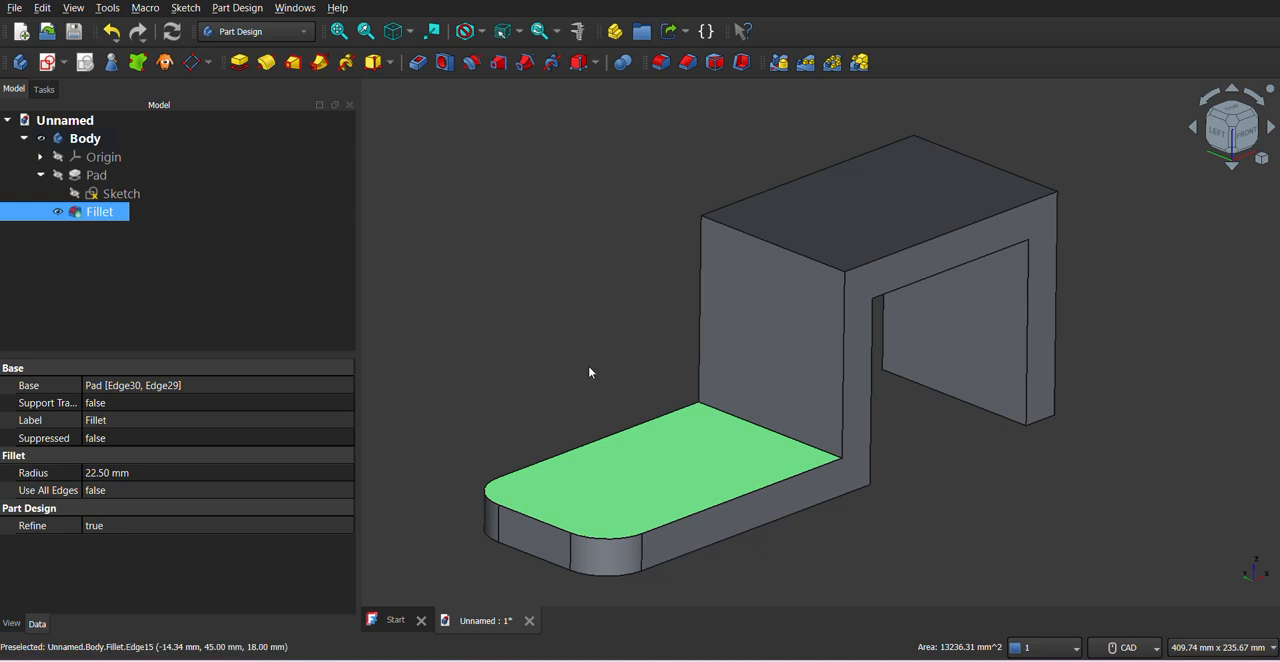
left_click(64, 64)
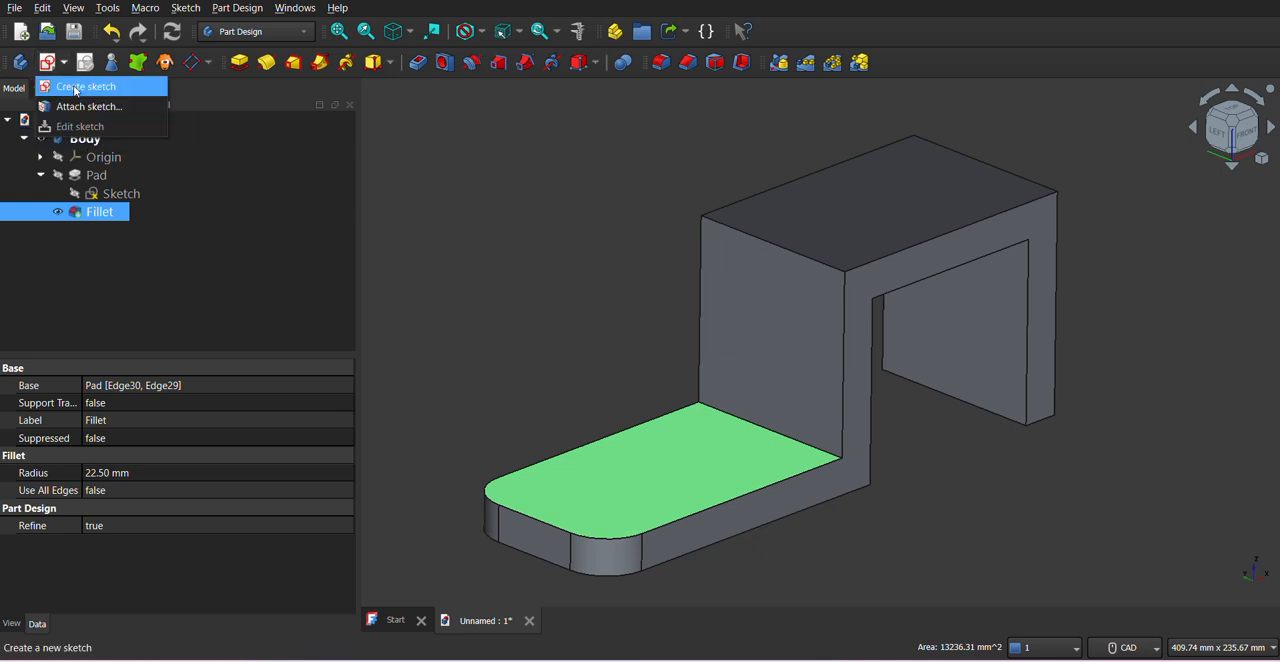
left_click(74, 87)
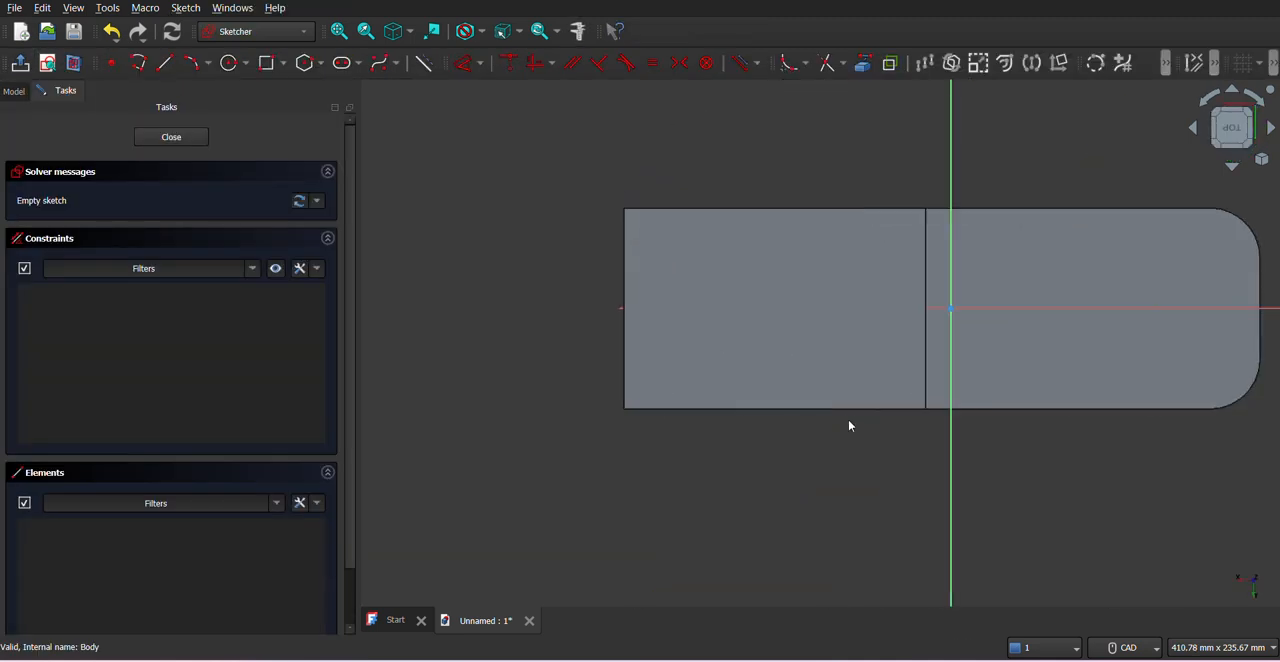
left_click(864, 63)
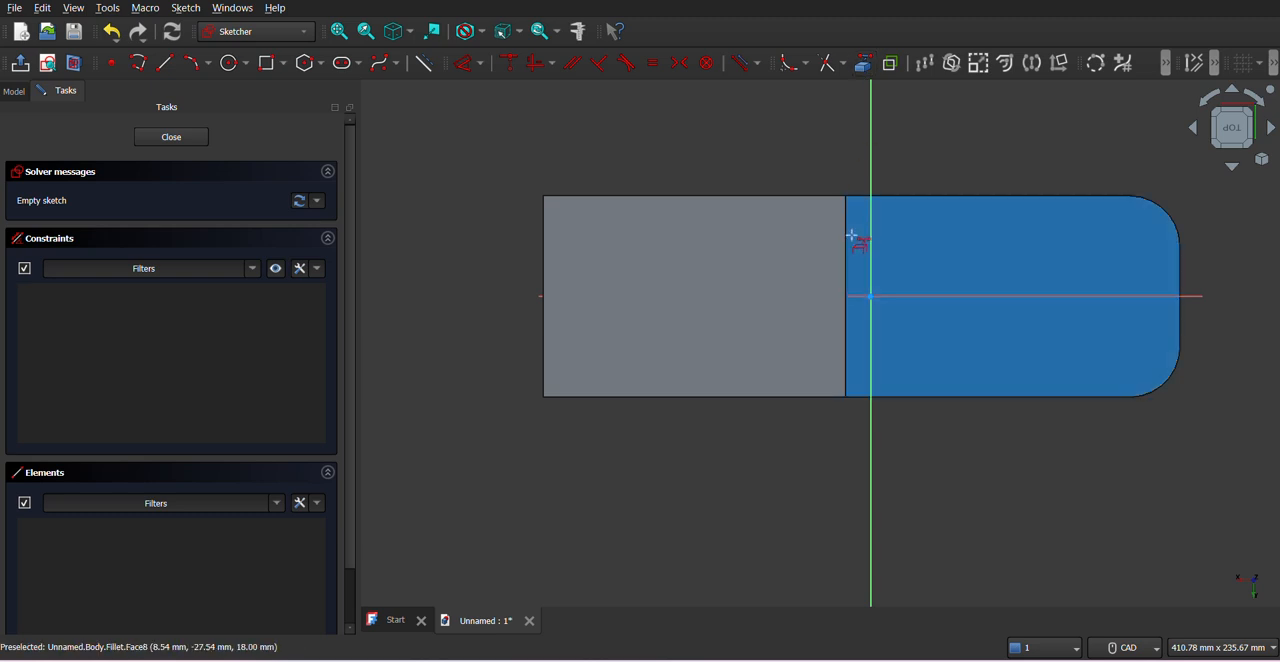
left_click(847, 240)
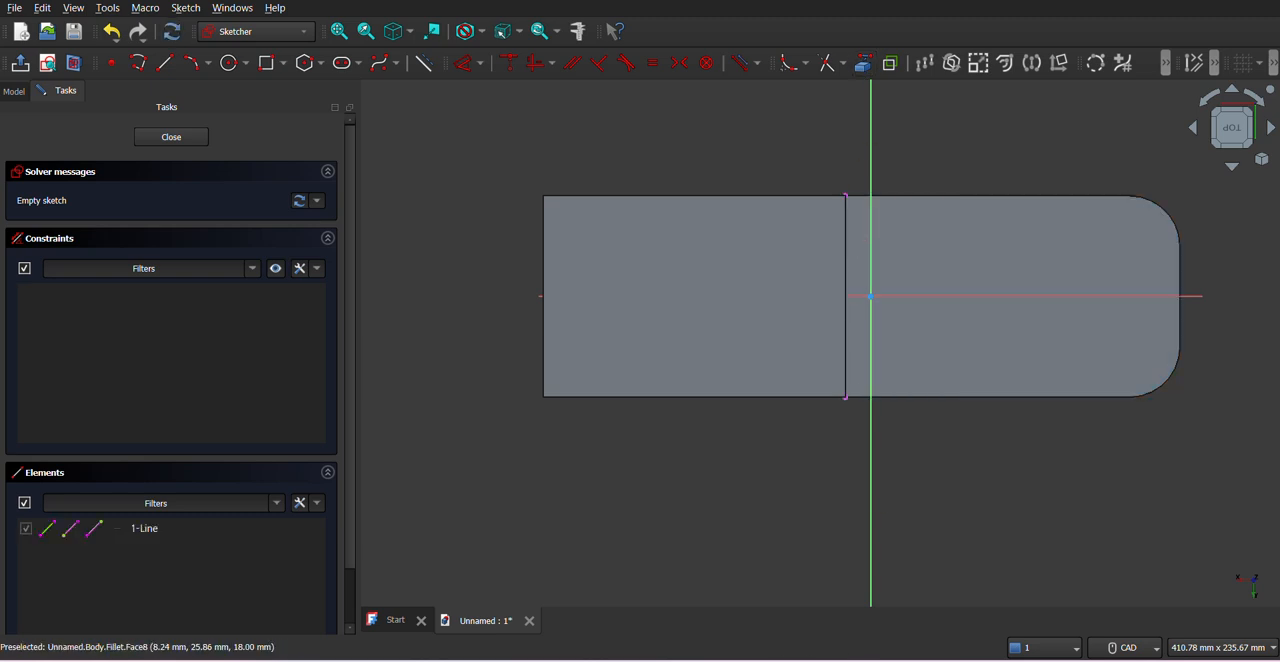
- Following the PDF drawing, draw two separate lines about 44 mm long from the projected edge toward the rounded end, one on each side of the horizontal axis
key("alt+Tab")
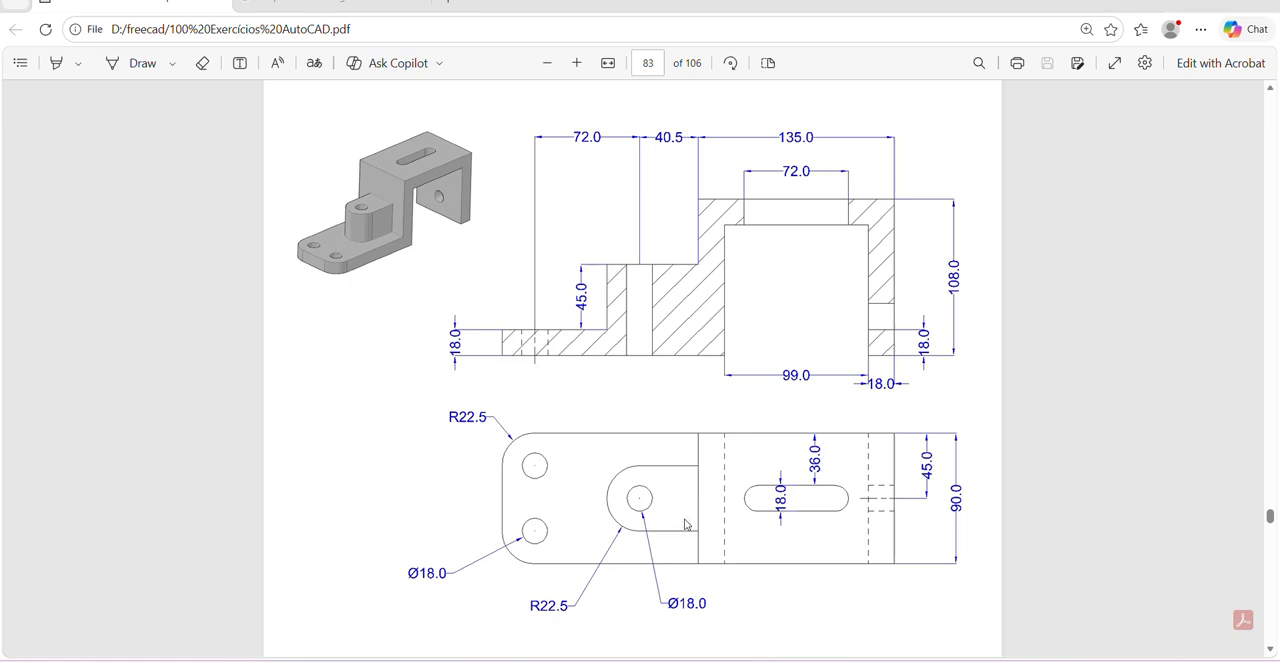
key("alt+Tab")
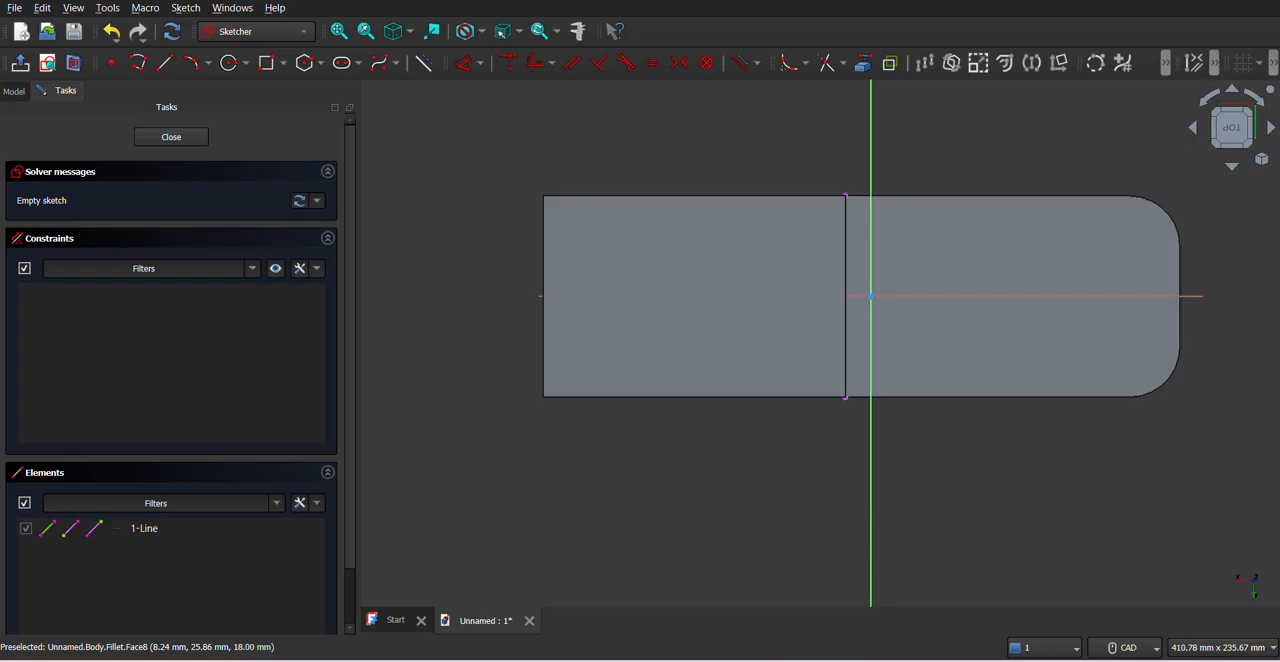
left_click(165, 64)
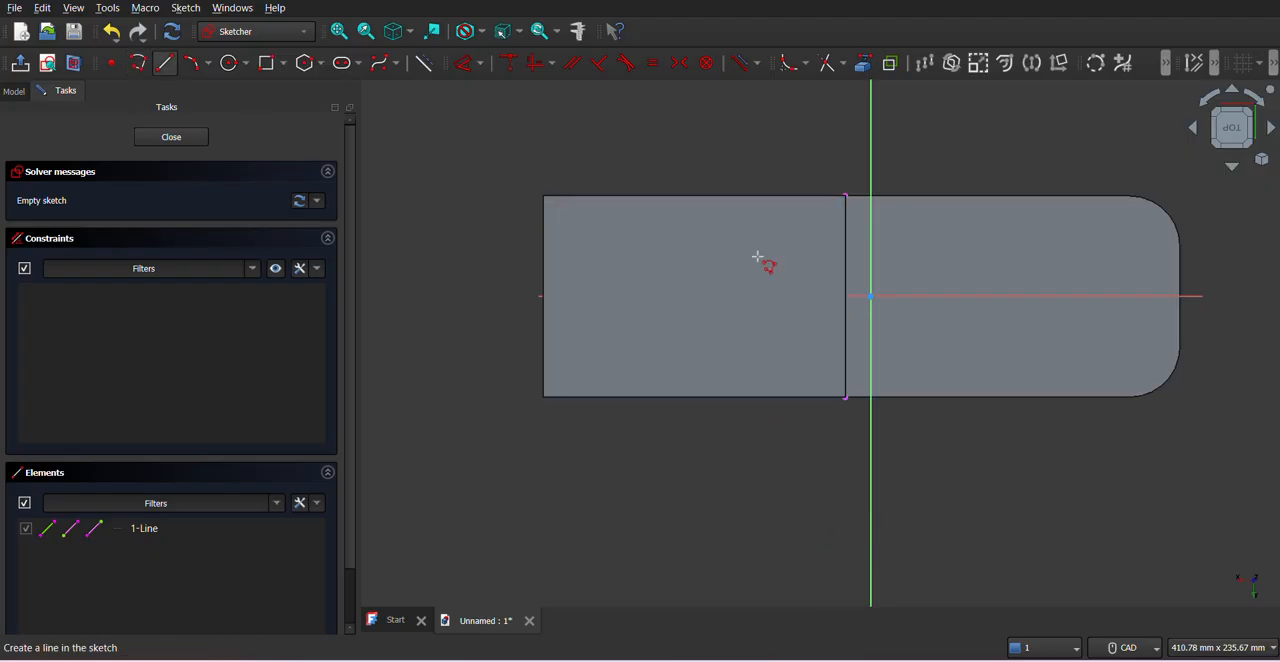
left_click(846, 238)
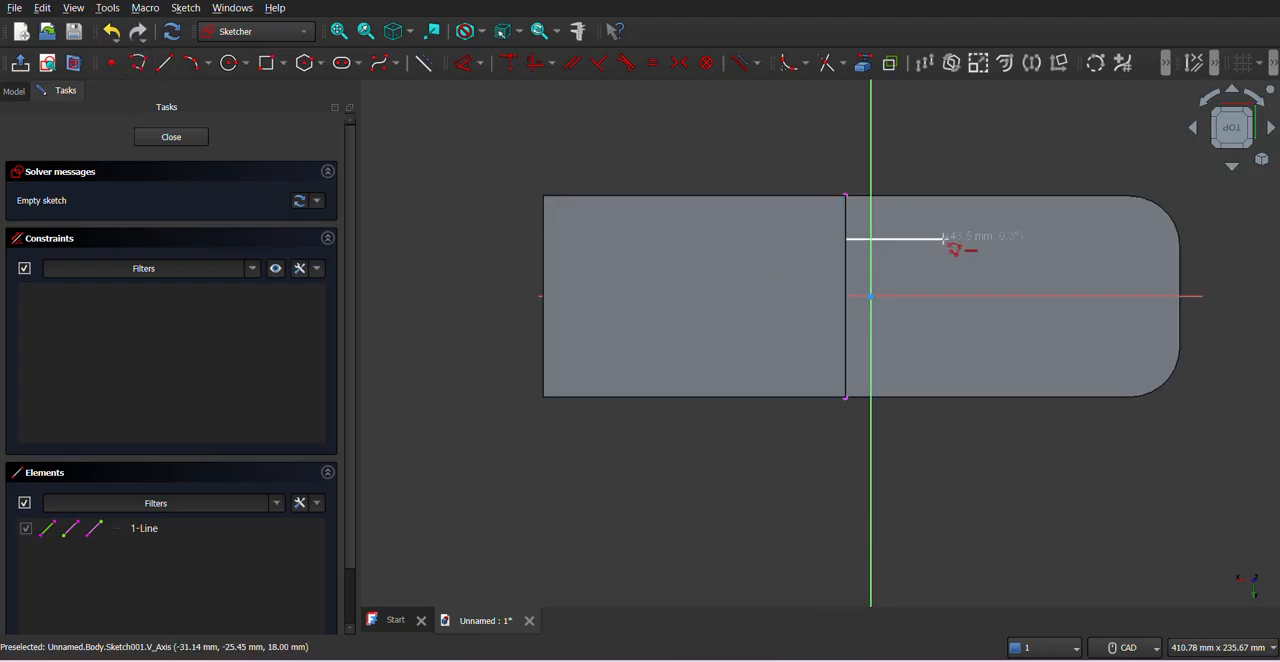
left_click(943, 238)
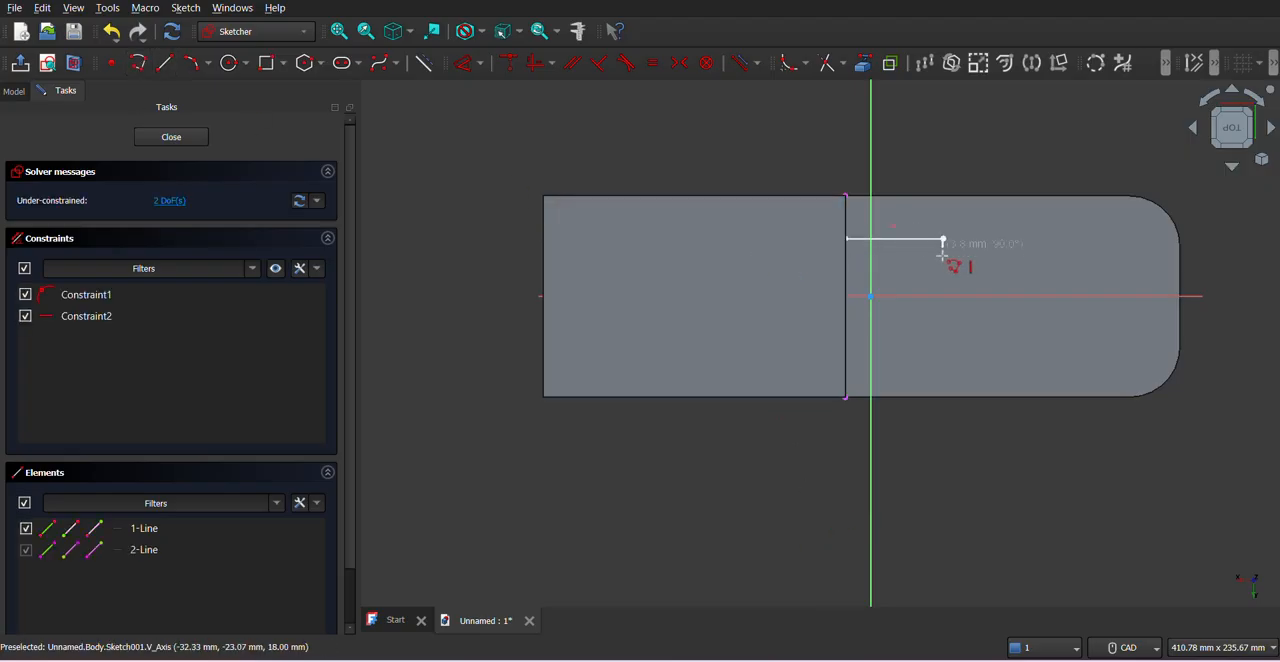
left_click(845, 335)
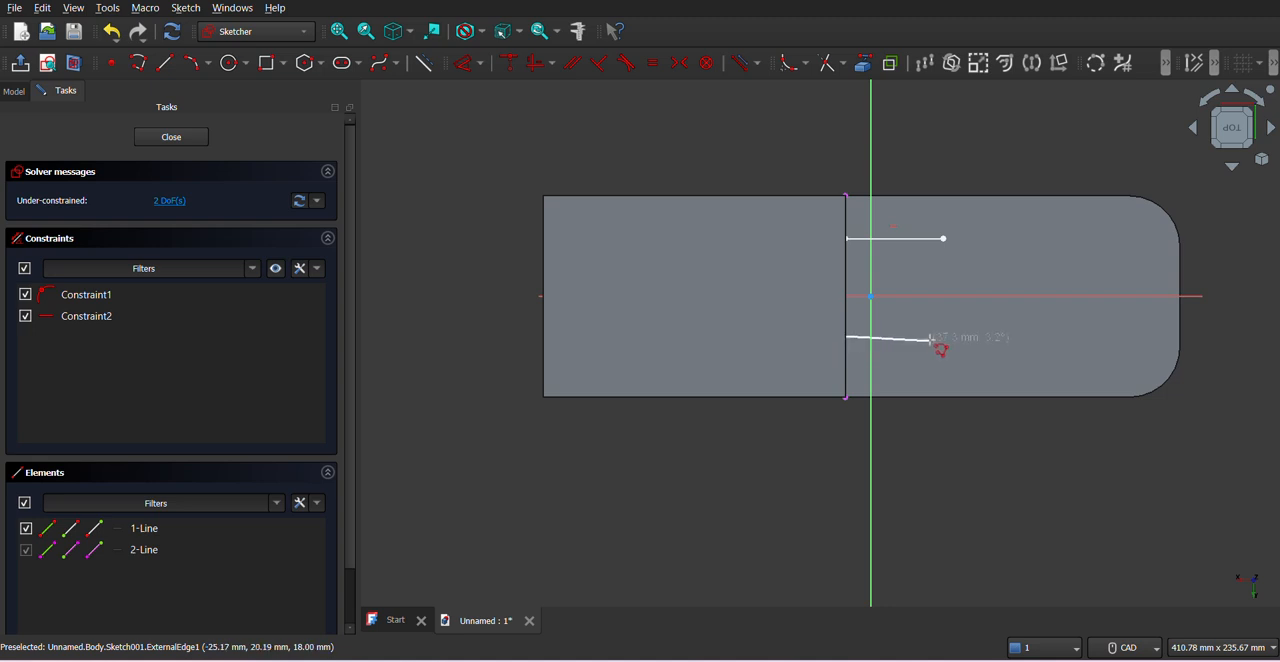
left_click(944, 330)
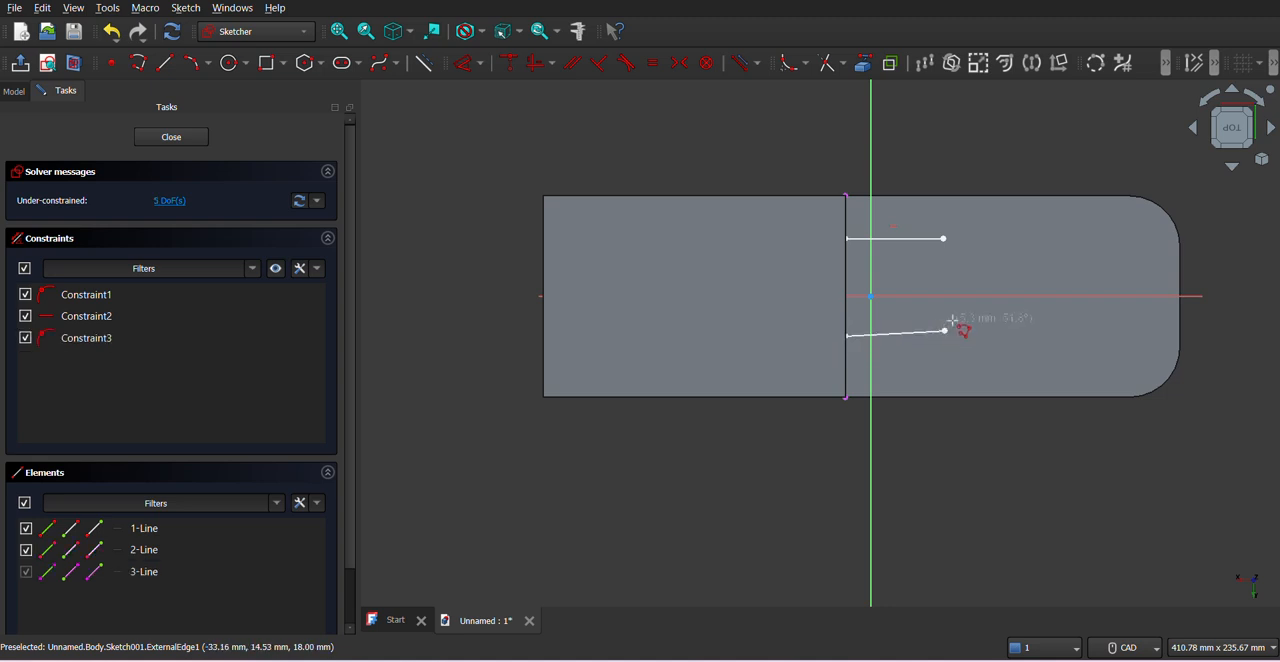
- Constrain the slanted lower line to horizontal and align the free endpoints of both lines vertically
right_click(913, 345)
right_click(911, 334)
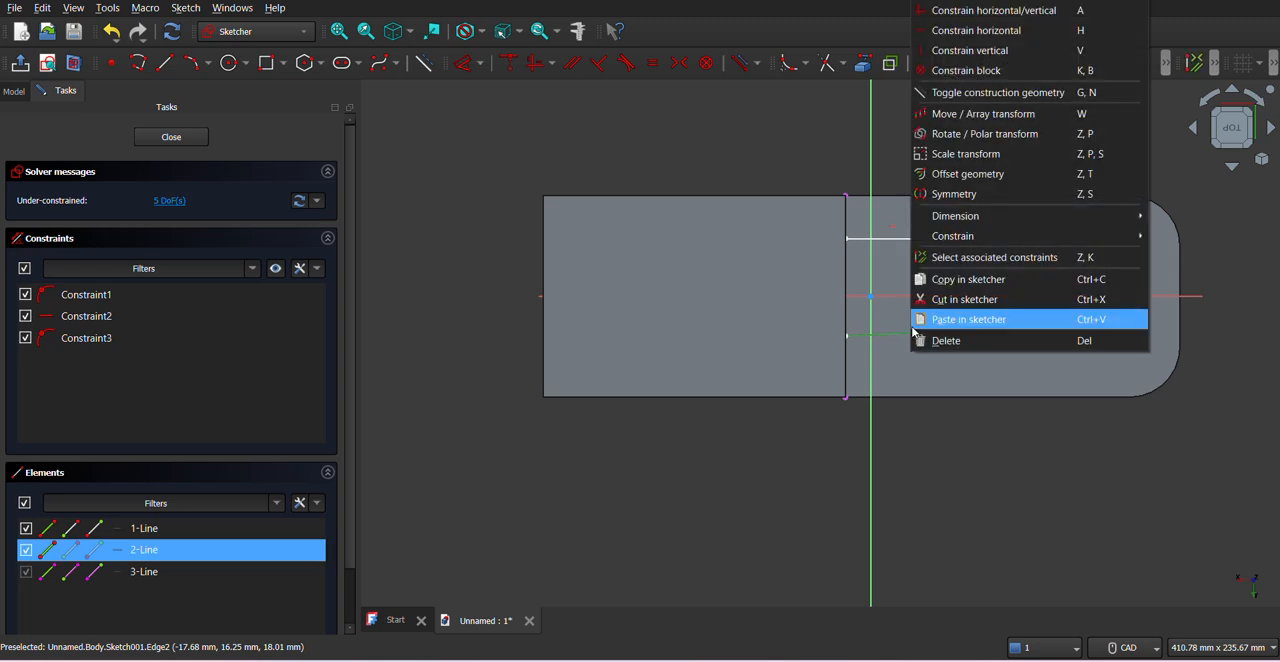
left_click(965, 34)
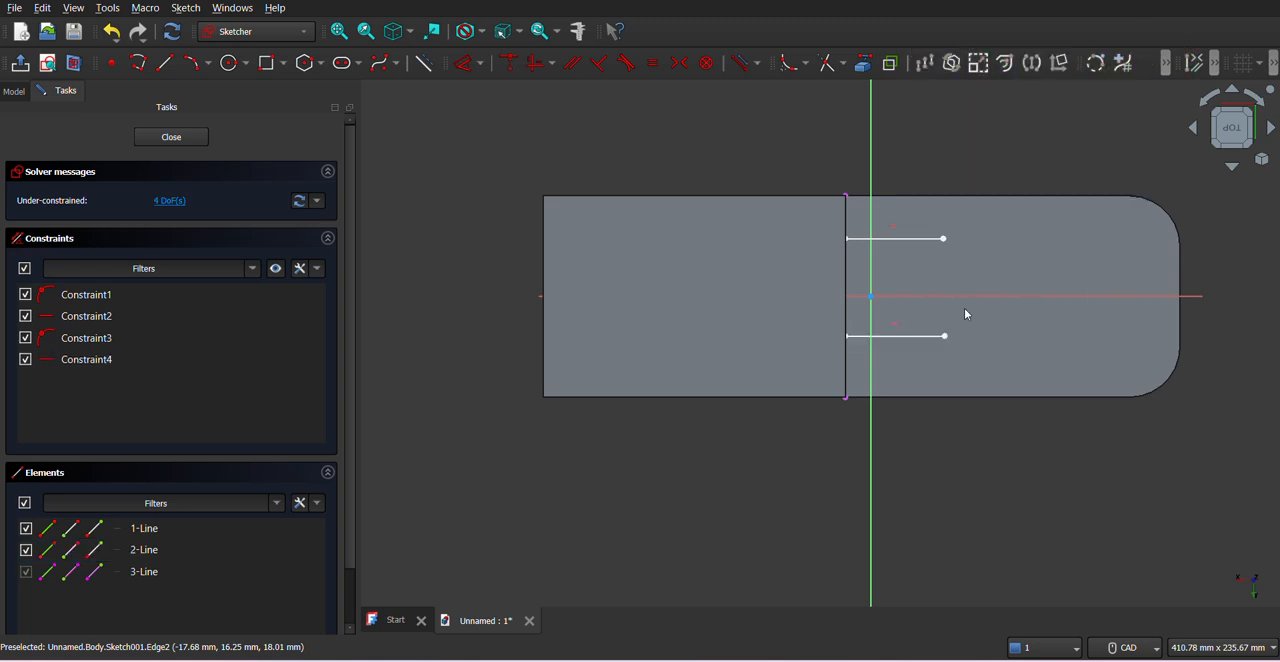
right_click(960, 258)
left_click(944, 243)
left_click(944, 241)
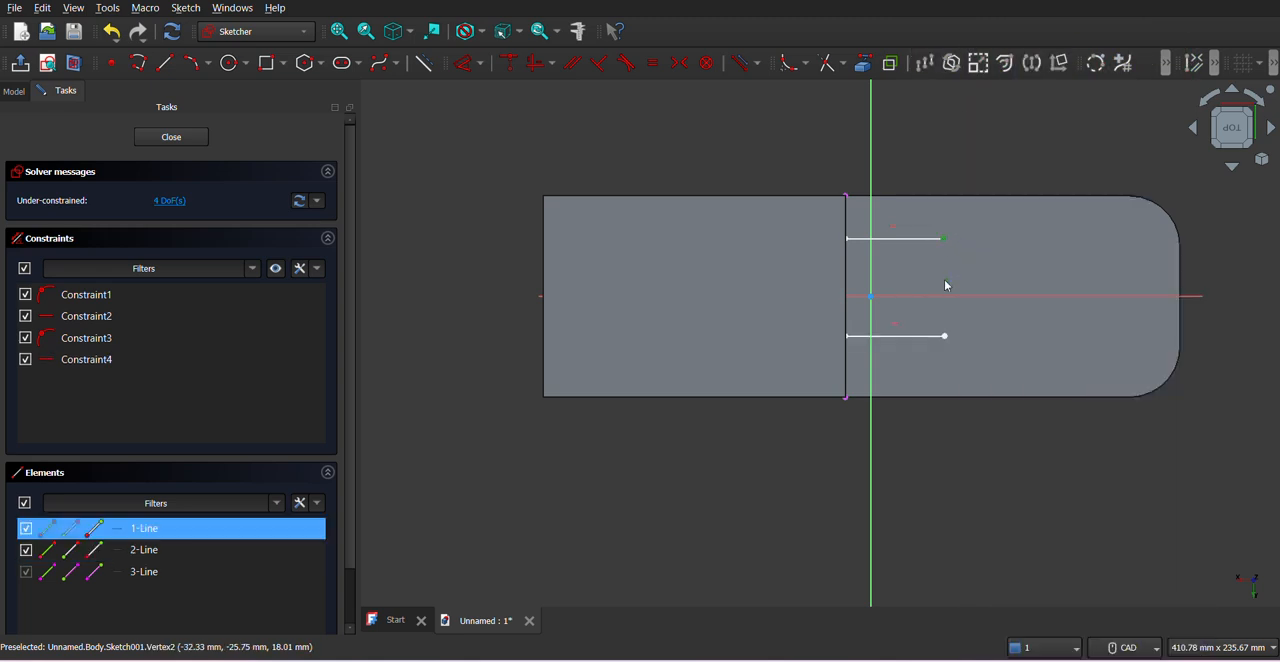
left_click(945, 337)
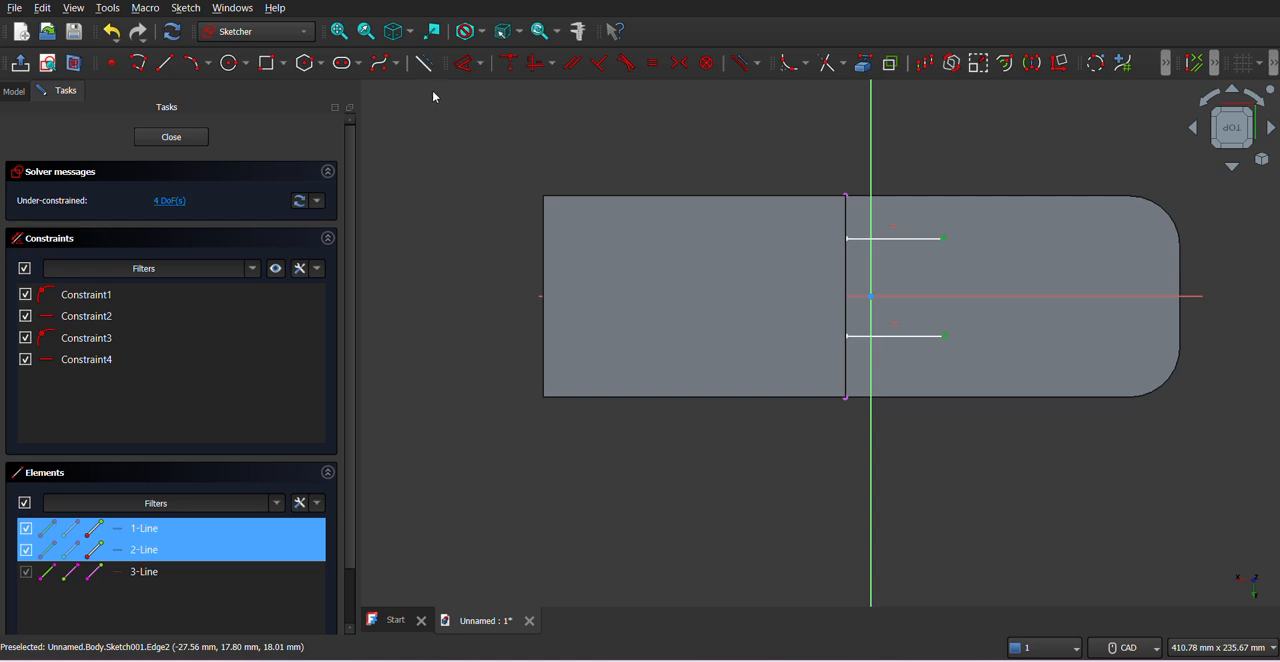
left_click(552, 63)
left_click(548, 129)
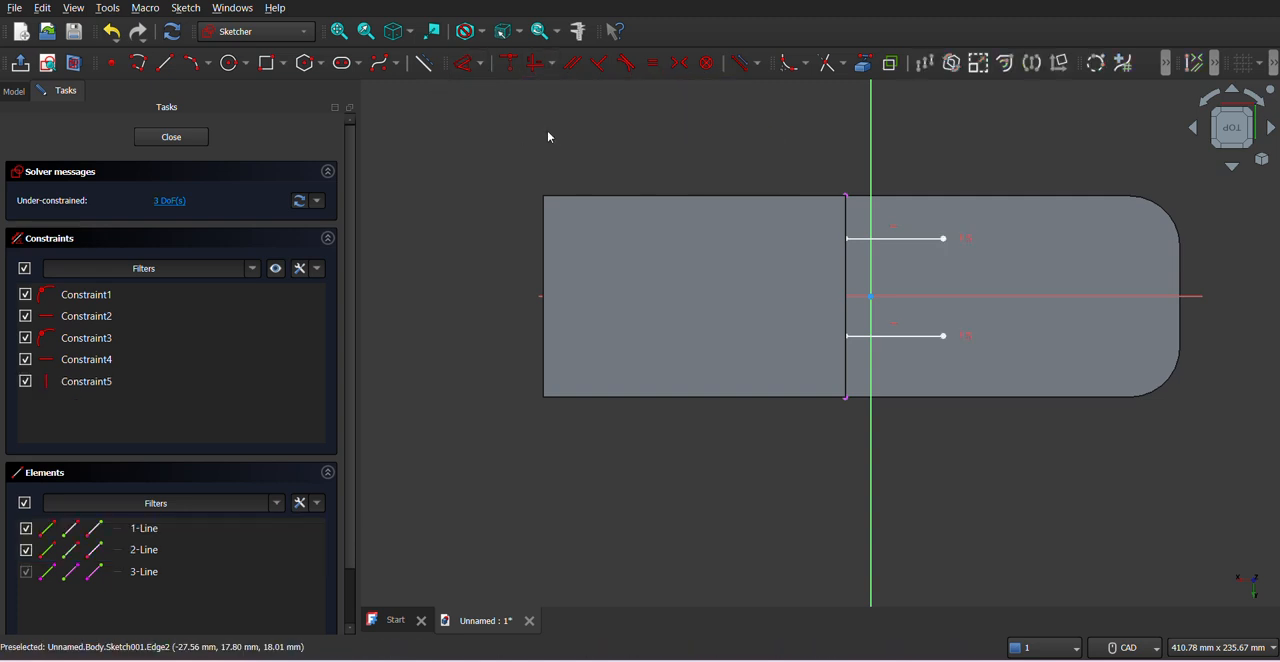
- Draw a three-rim-point arc joining the free ends of the two horizontal lines, bulging toward the flange's rounded end
left_click(190, 63)
left_click(943, 237)
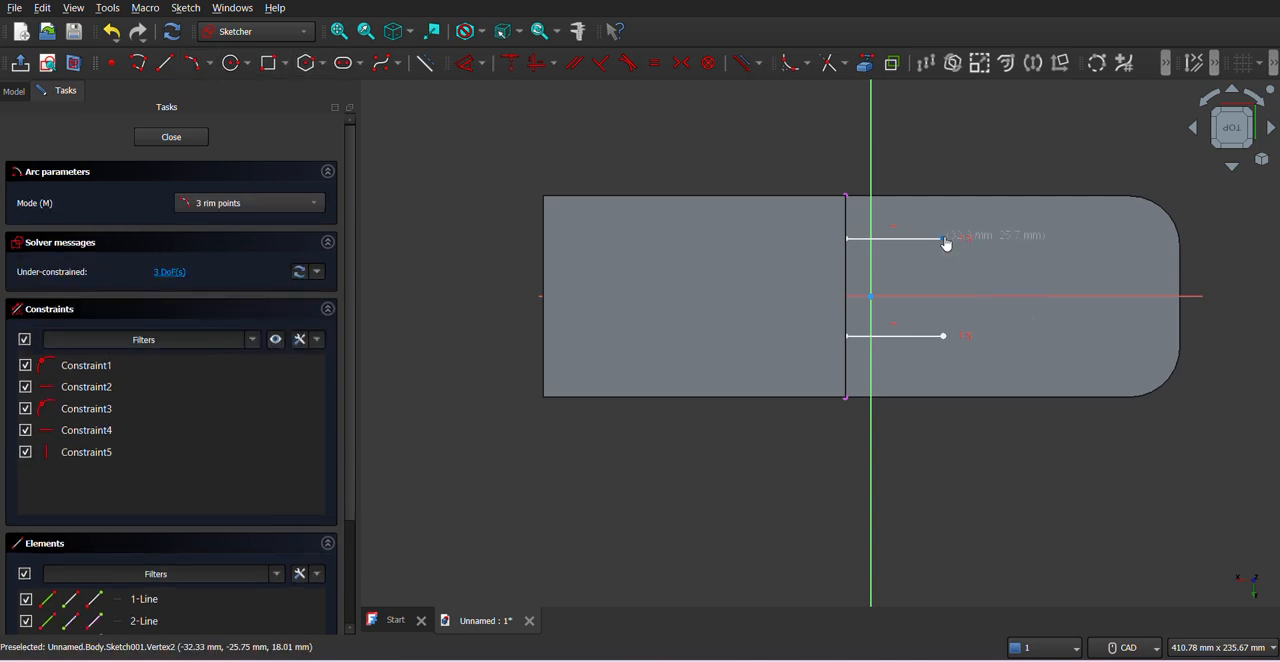
left_click(944, 336)
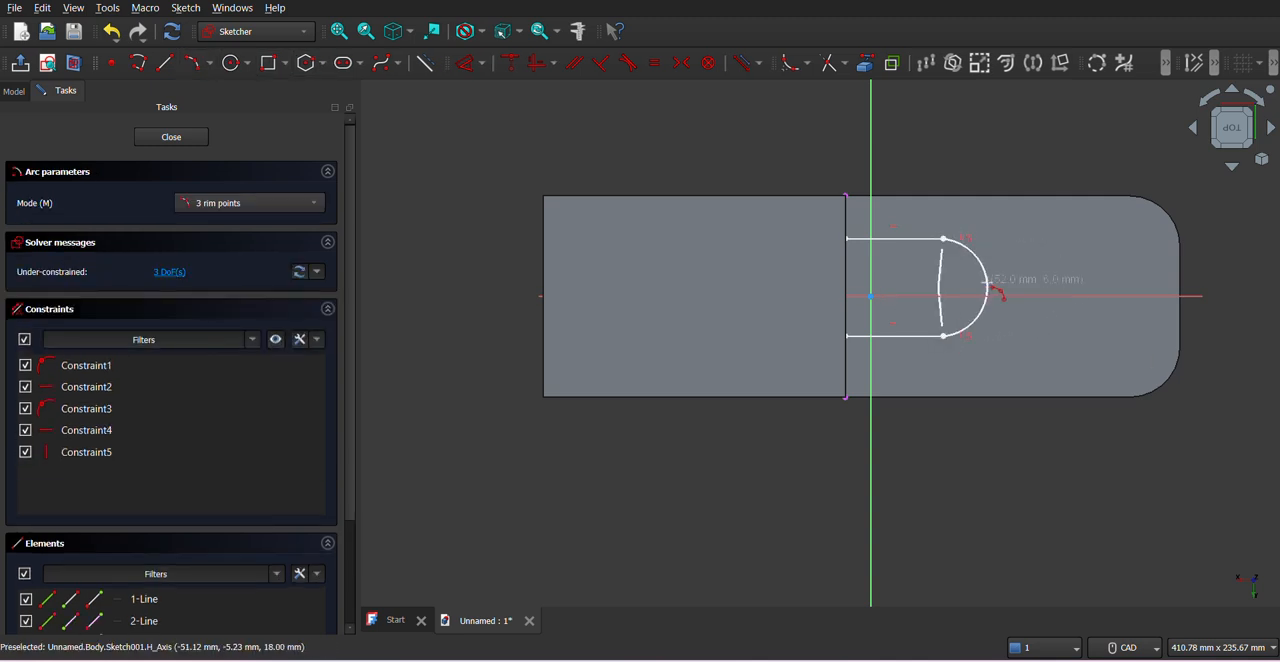
left_click(988, 289)
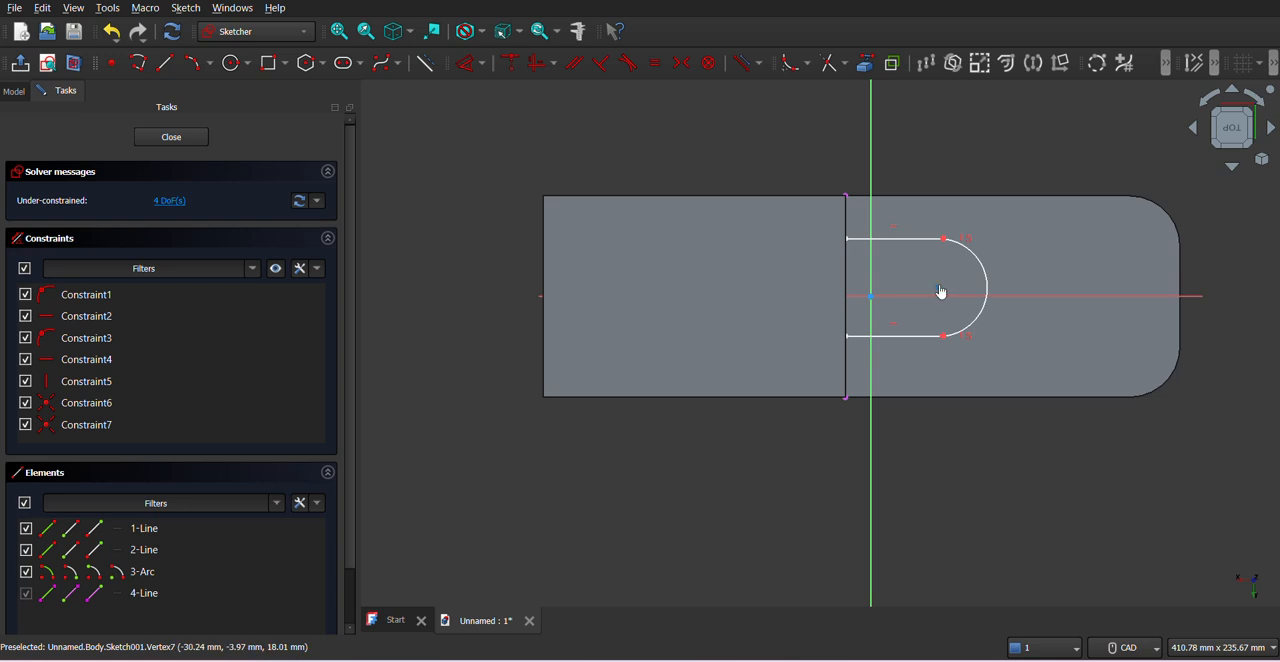
- Constrain the arc's centre point onto the sketch's horizontal axis
left_click(937, 288)
left_click(929, 297)
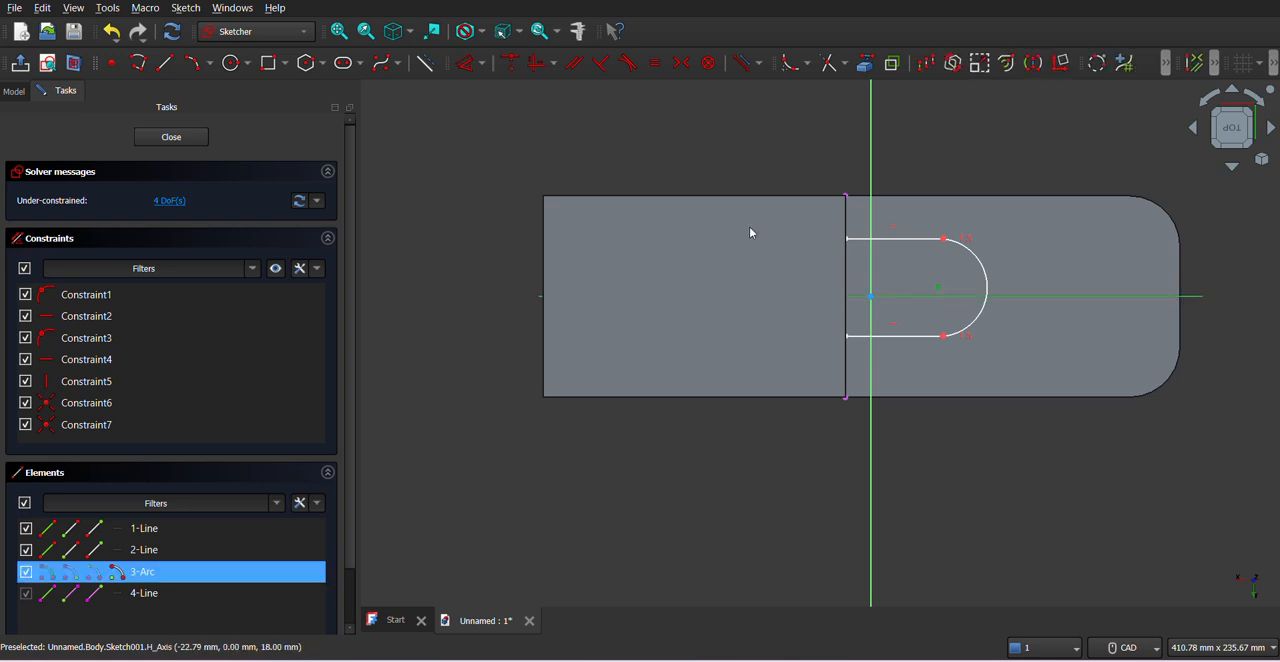
left_click(511, 63)
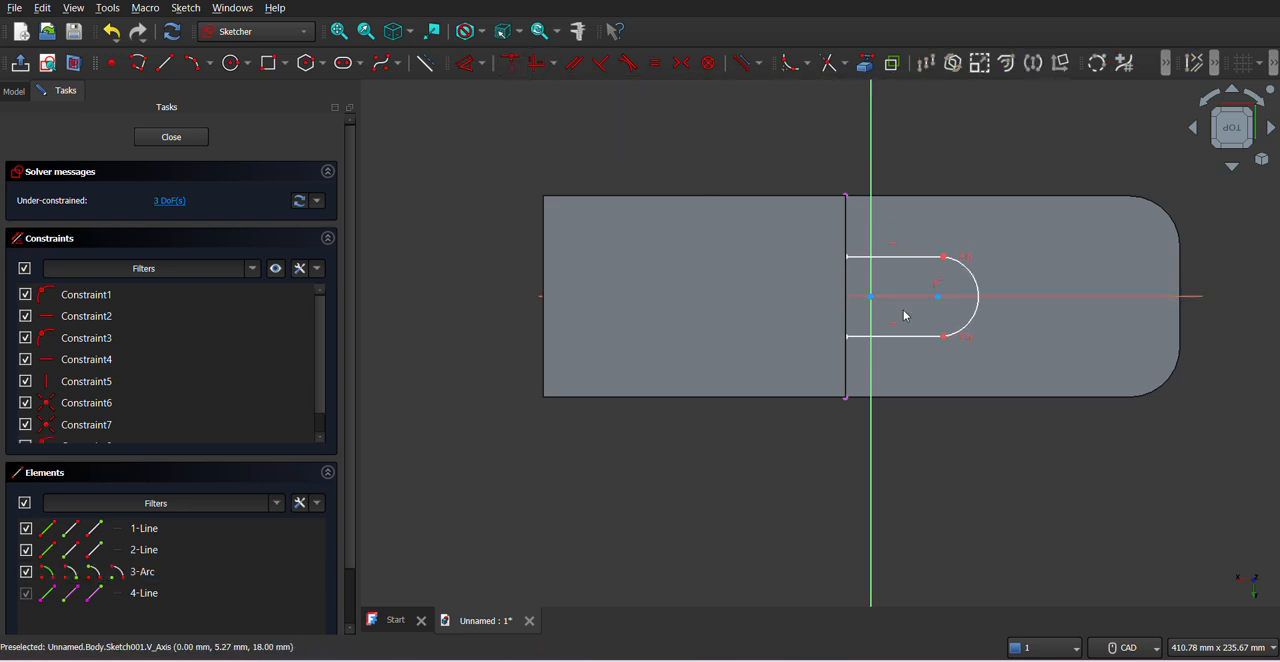
- Look up the boss radius in the PDF drawing and constrain the arc's radius to 22.5 mm
key("alt+Tab")
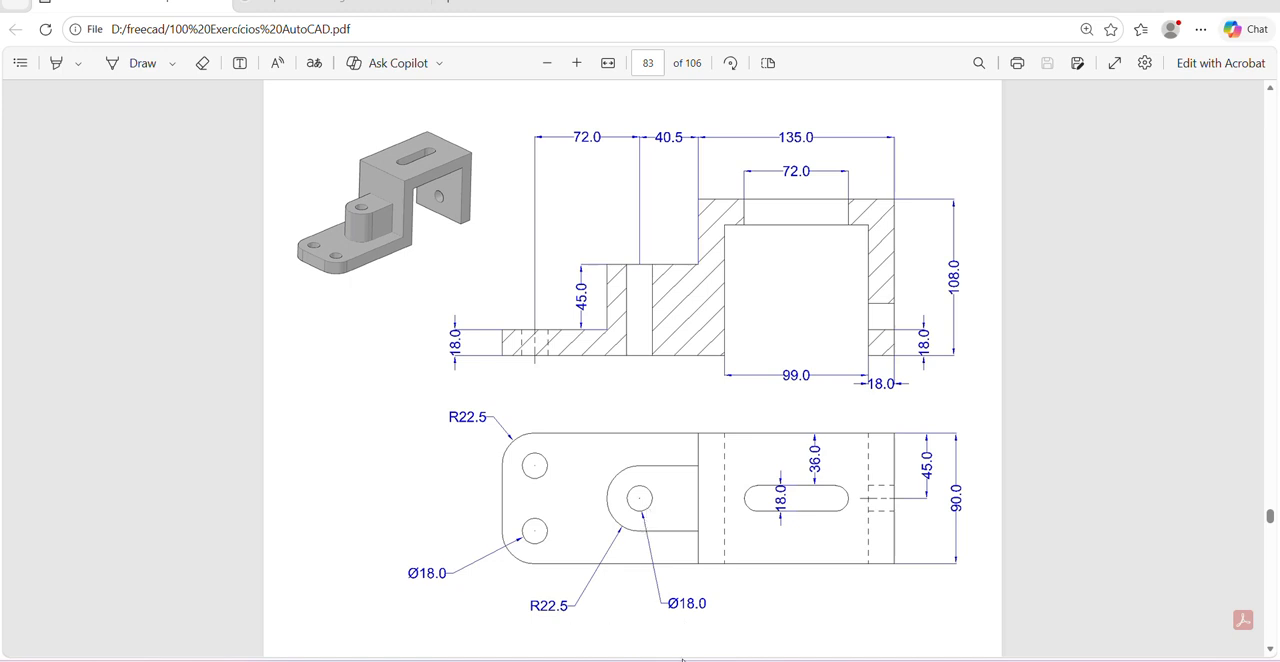
left_click(659, 660)
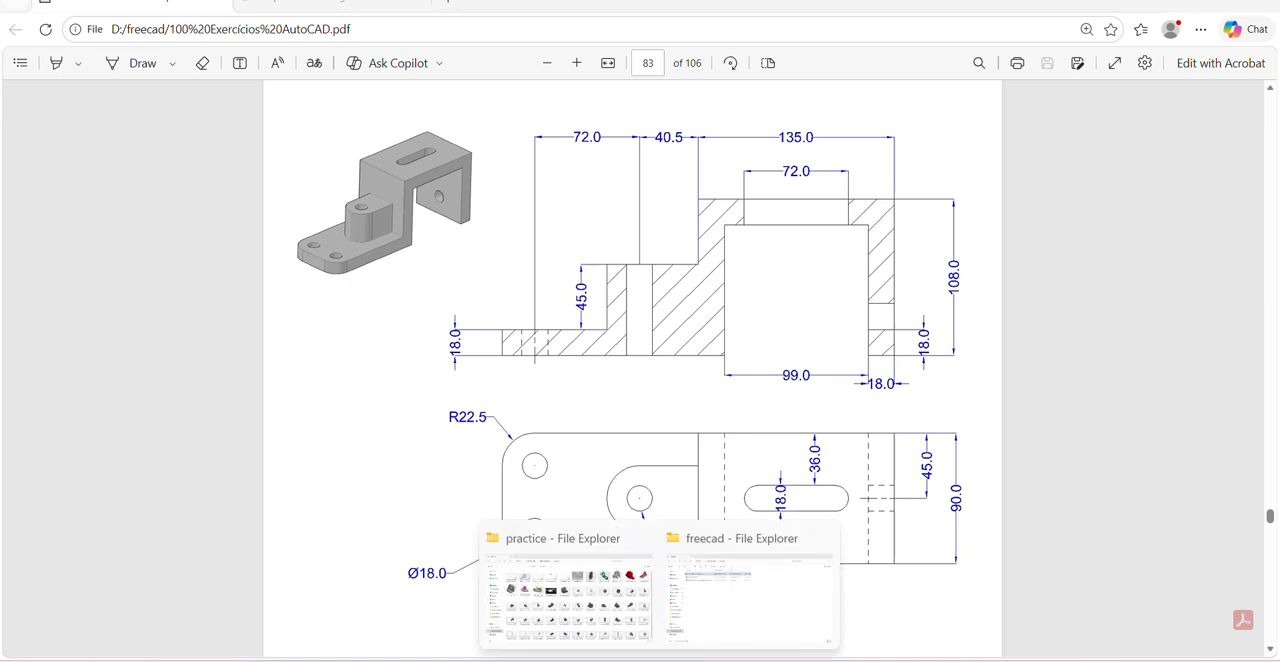
left_click(848, 660)
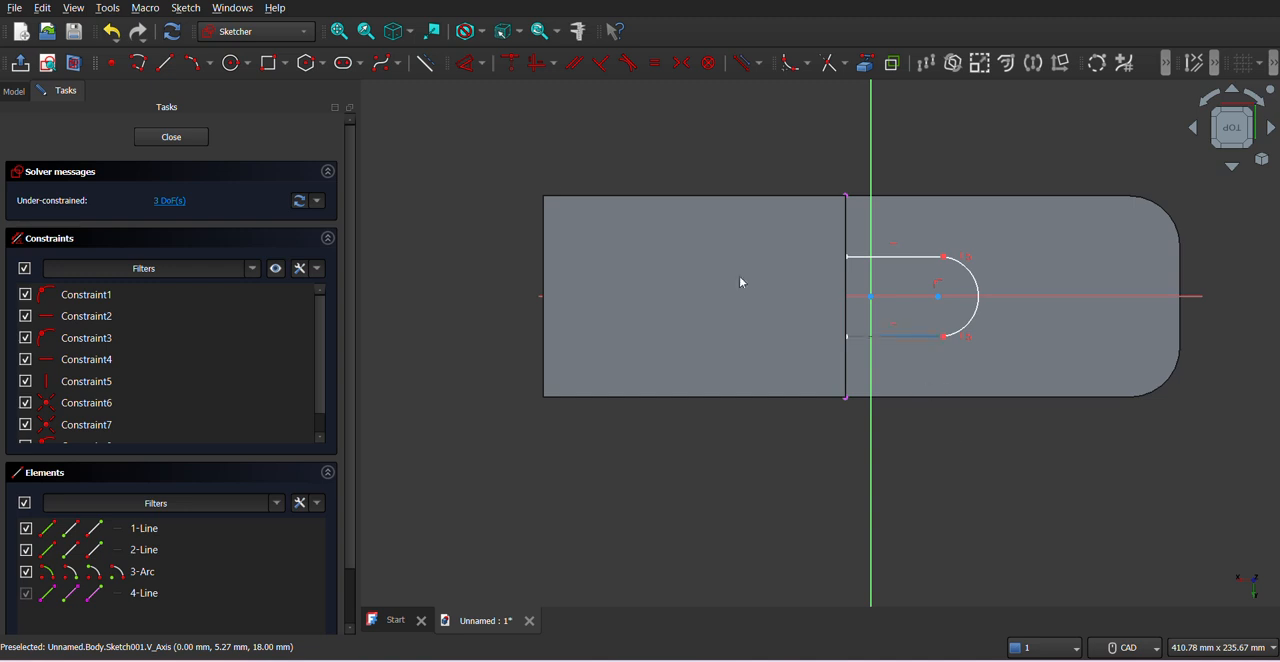
left_click(471, 63)
left_click(973, 284)
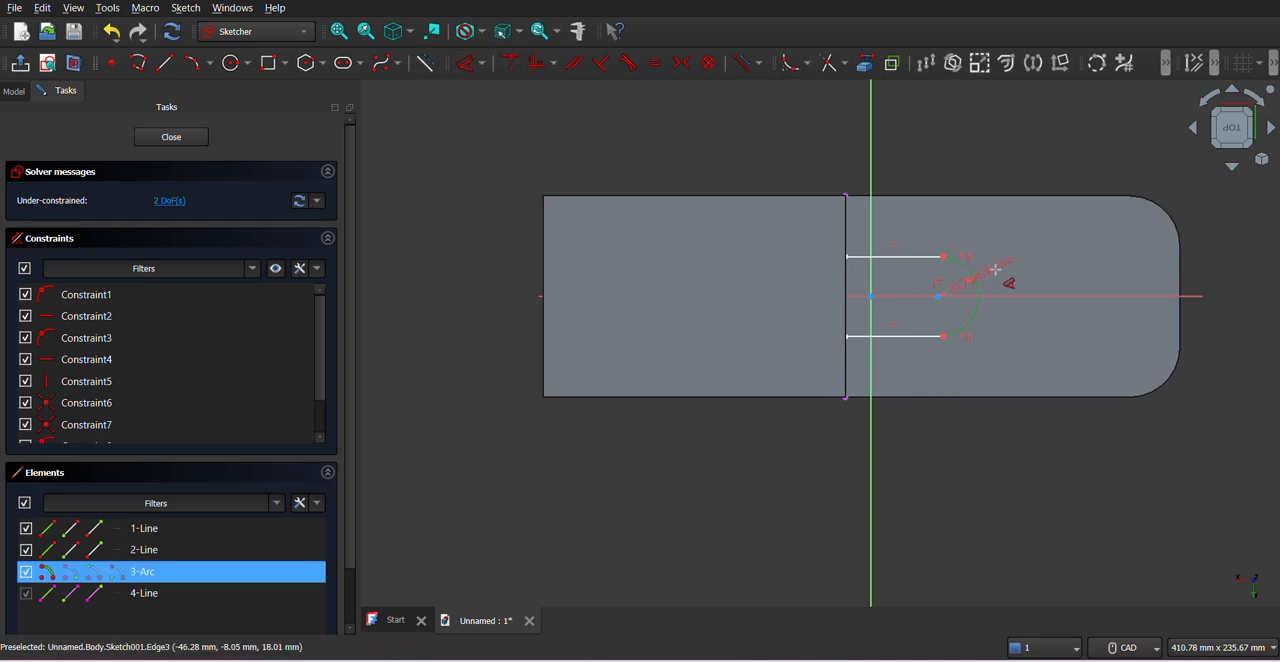
left_click(1005, 272)
type("22.")
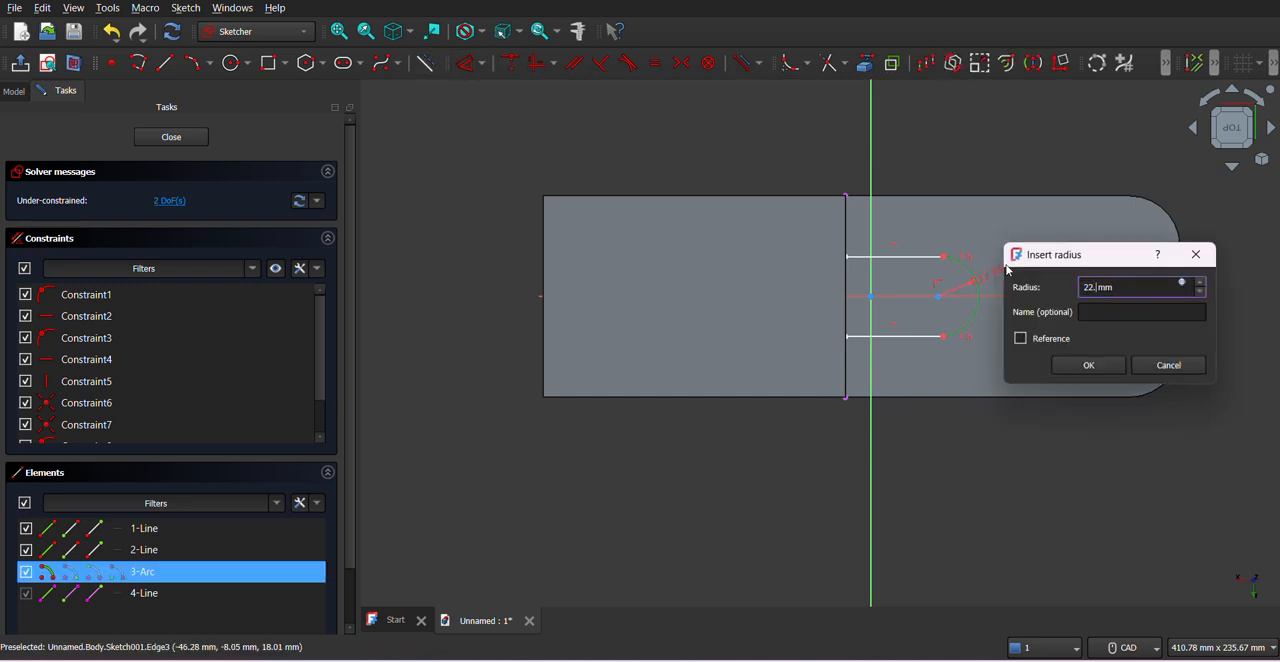
type("5")
key("Return")
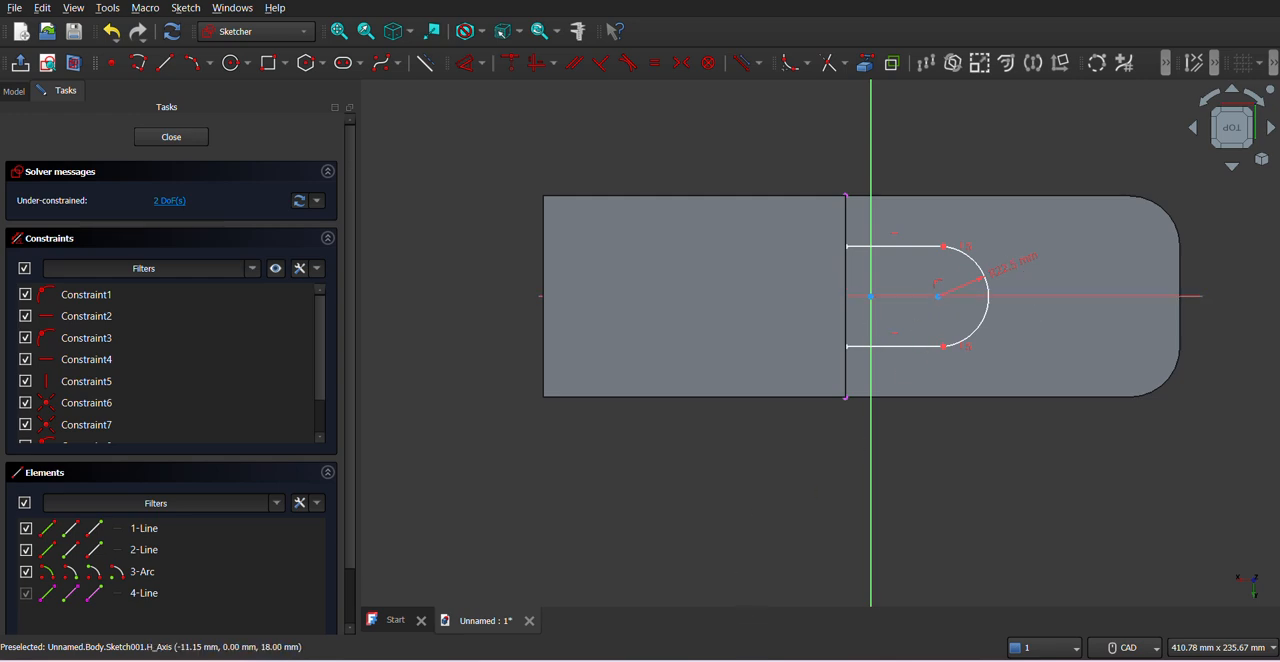
- Check the boss in the PDF drawing, close the boss sketch and try to pad it
key("alt+Tab")
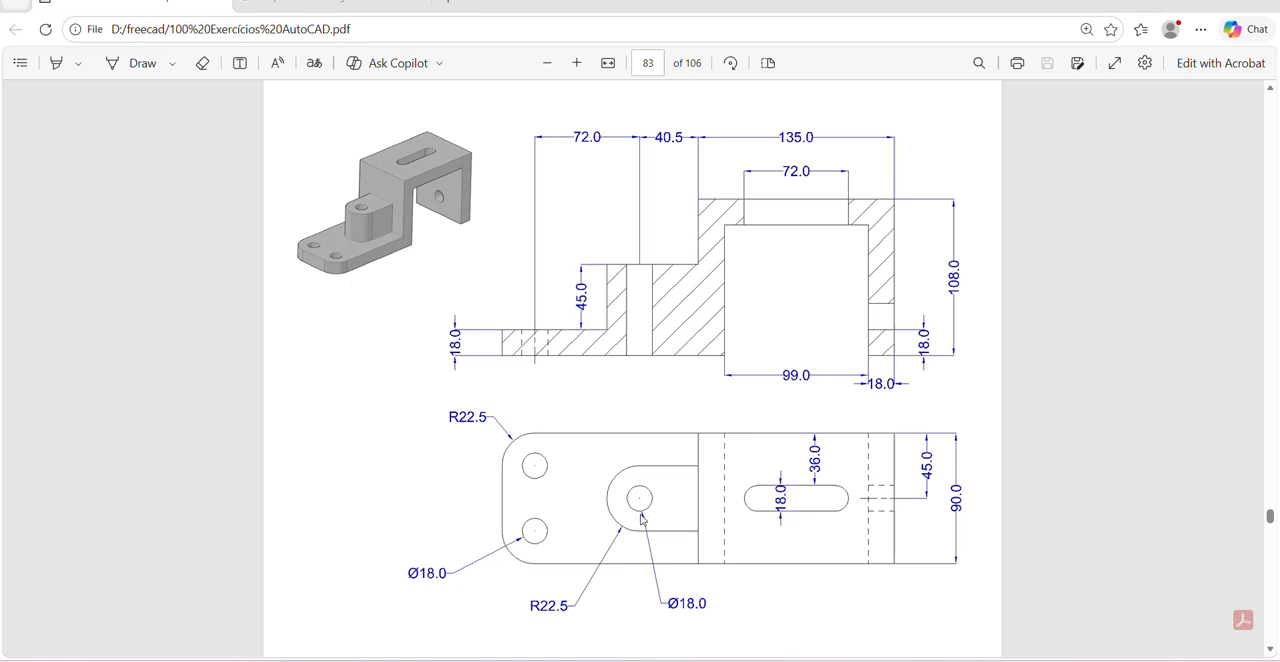
key("alt+Tab")
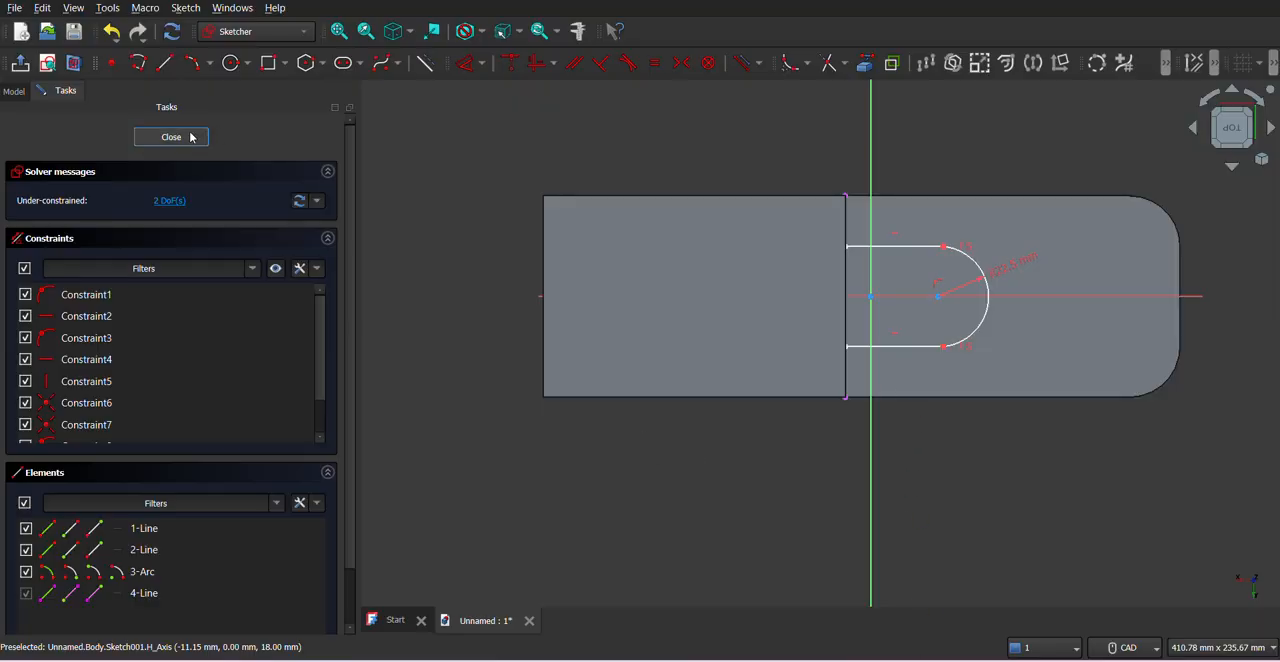
key("Escape")
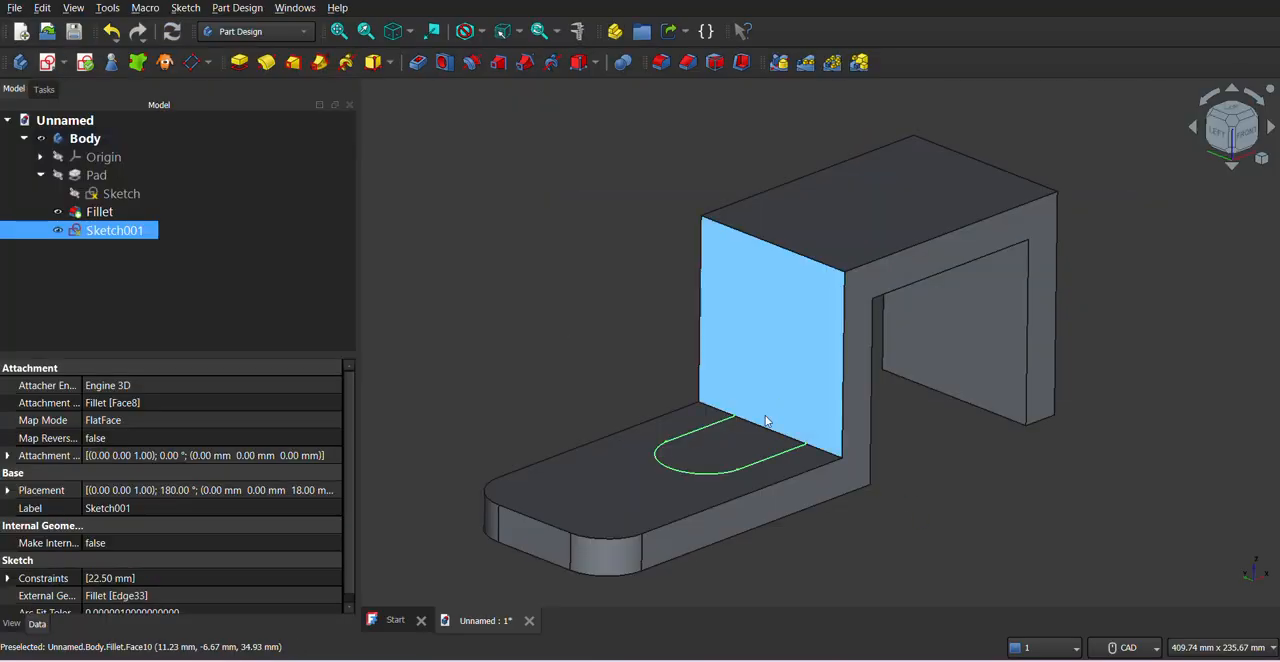
left_click(242, 69)
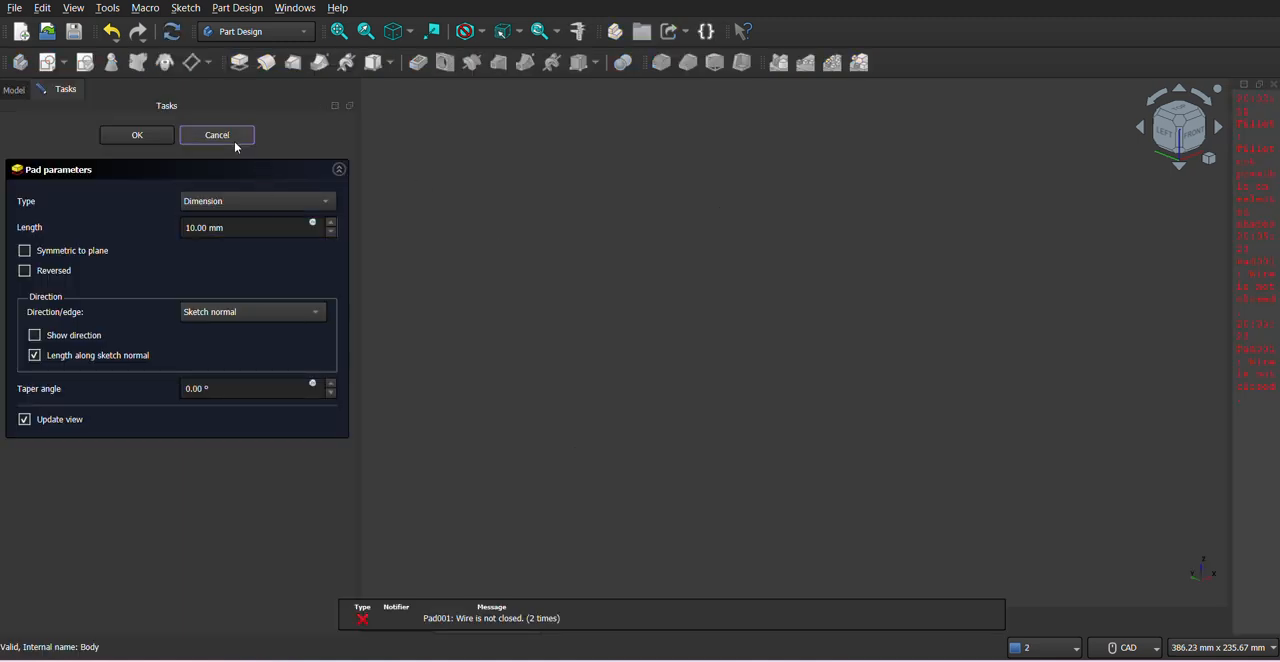
left_click(235, 147)
- Allow multiple solids in the body by setting its Allow Compound property to true
left_click(83, 143)
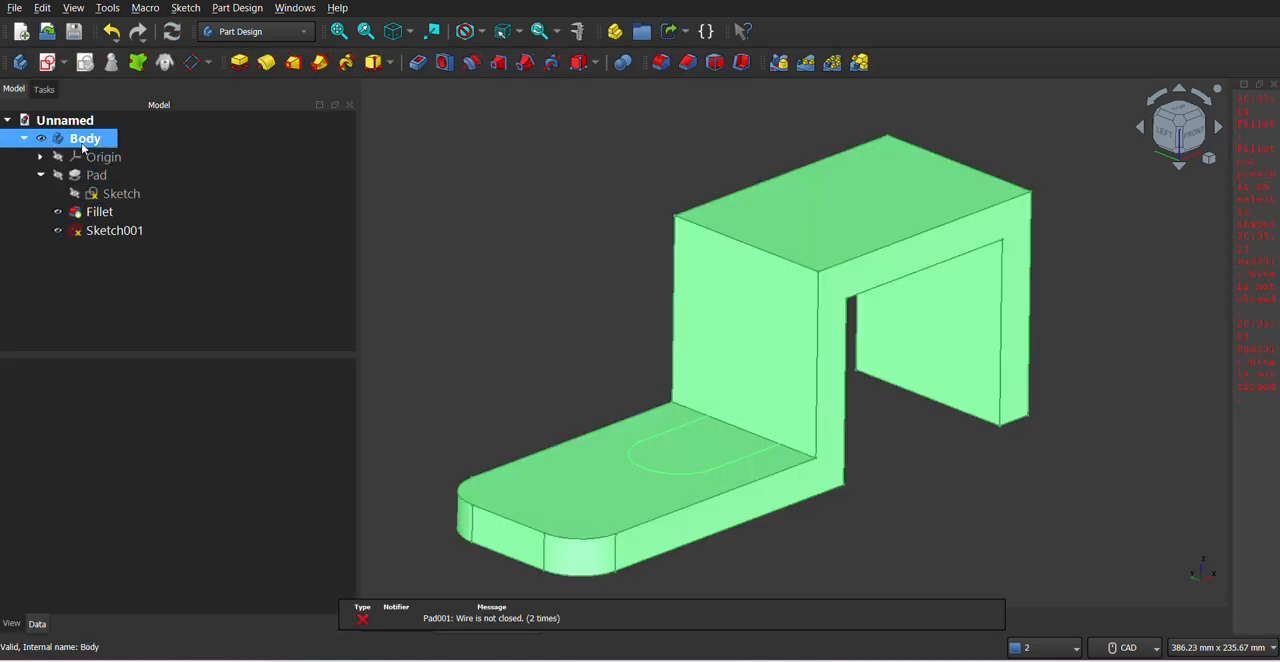
right_click(83, 145)
left_click(32, 344)
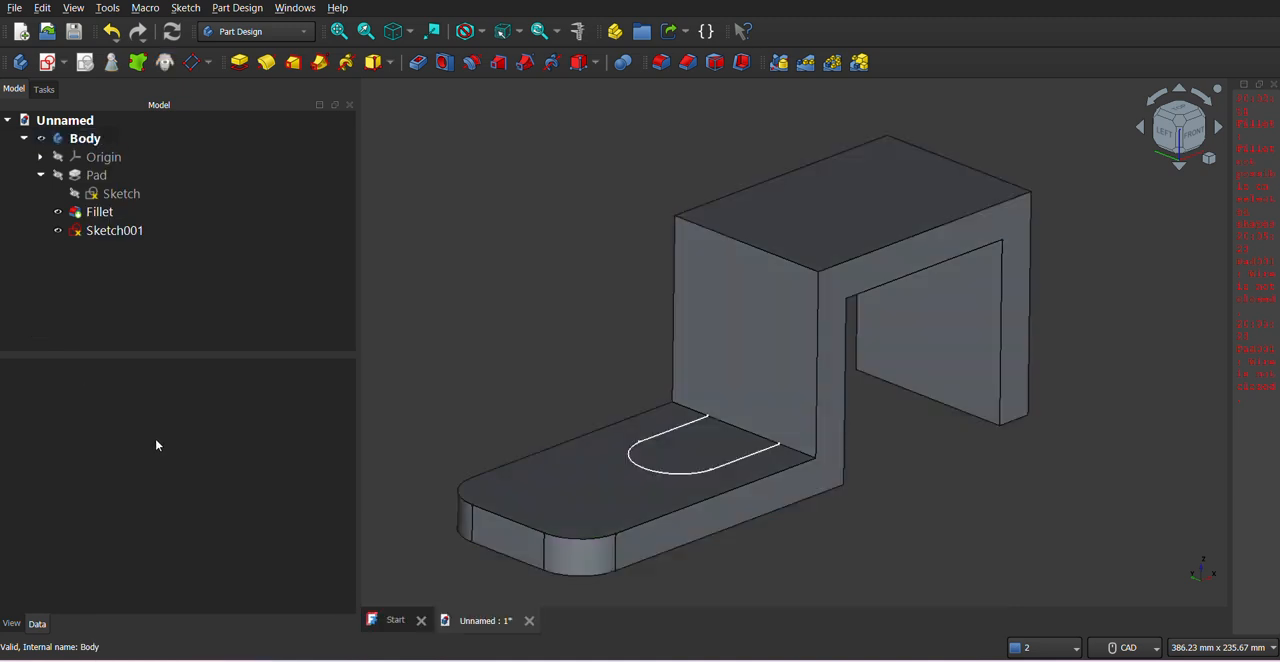
left_click(78, 138)
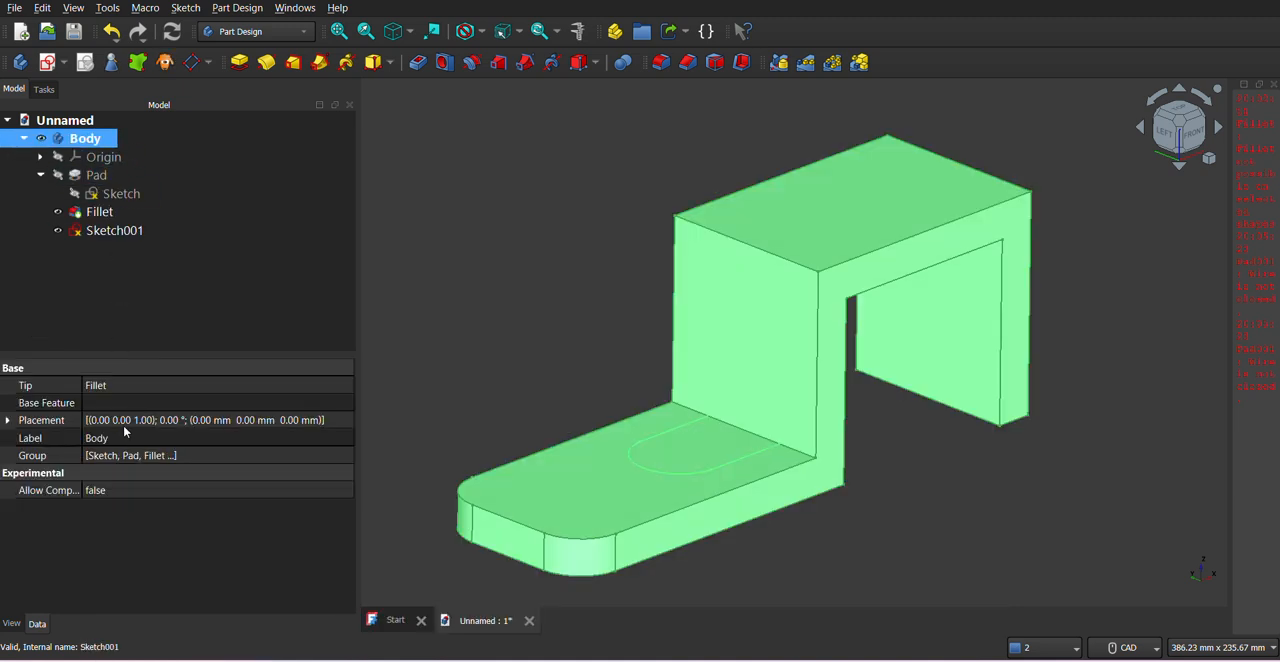
left_click(105, 490)
left_click(122, 493)
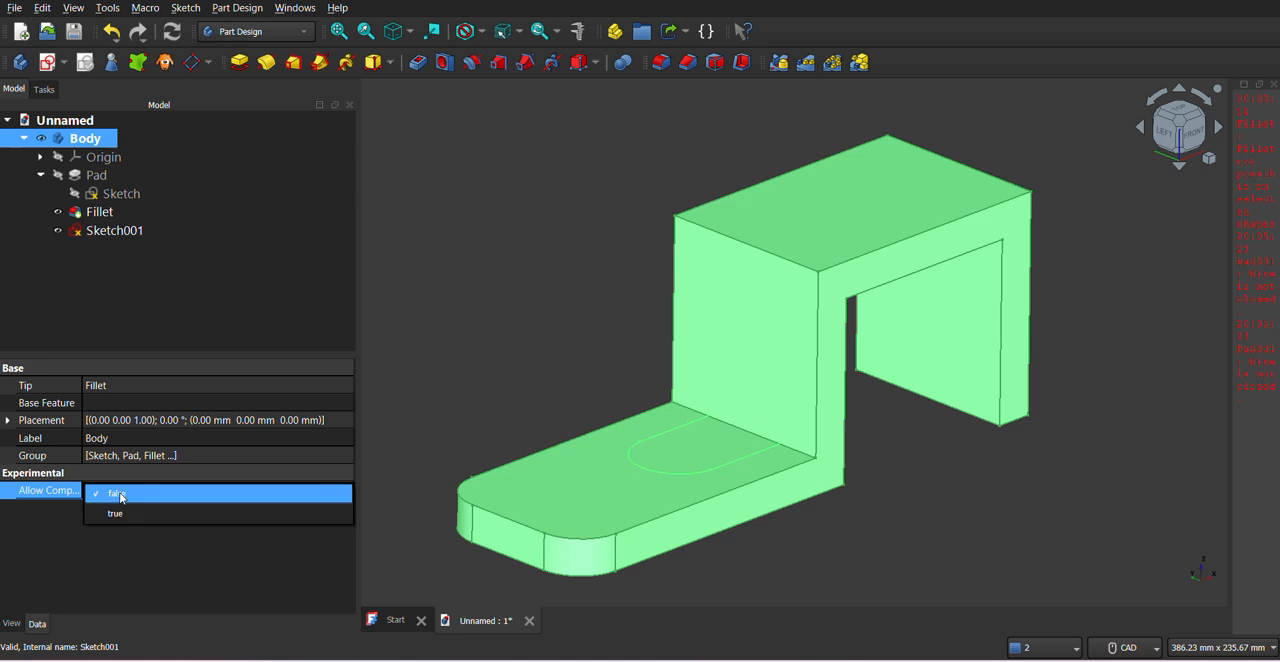
left_click(113, 514)
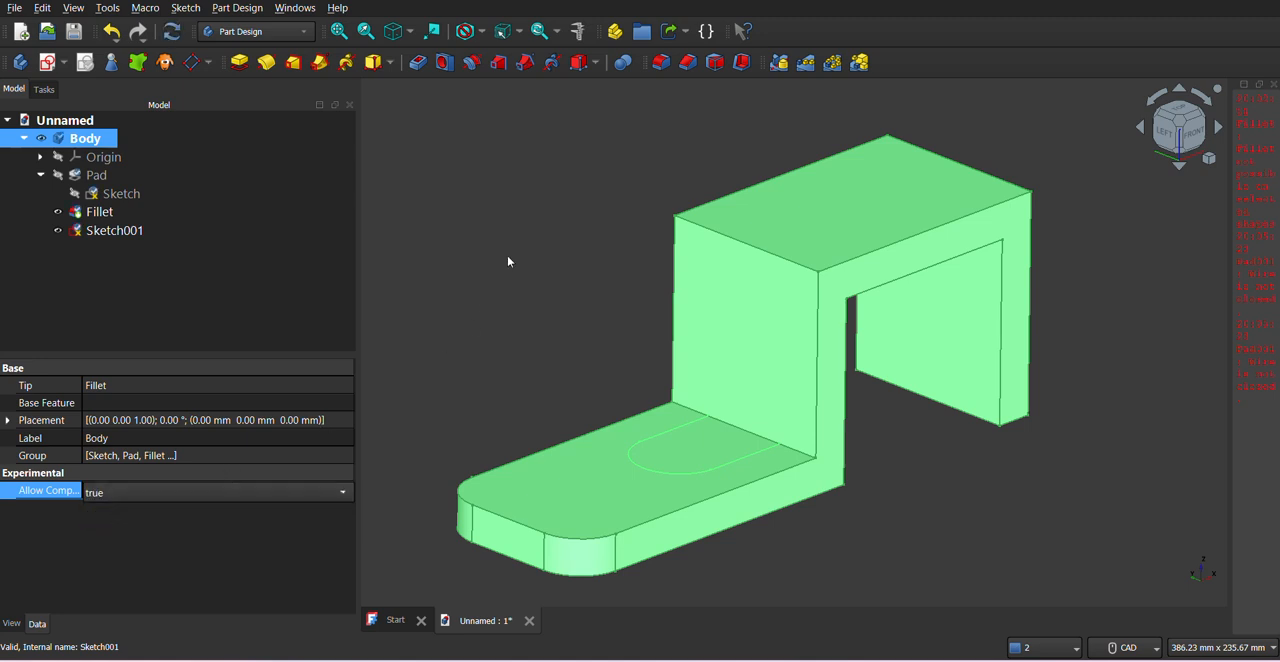
- Try again to pad the boss sketch with multiple solids allowed in the body
left_click(260, 271)
left_click(126, 230)
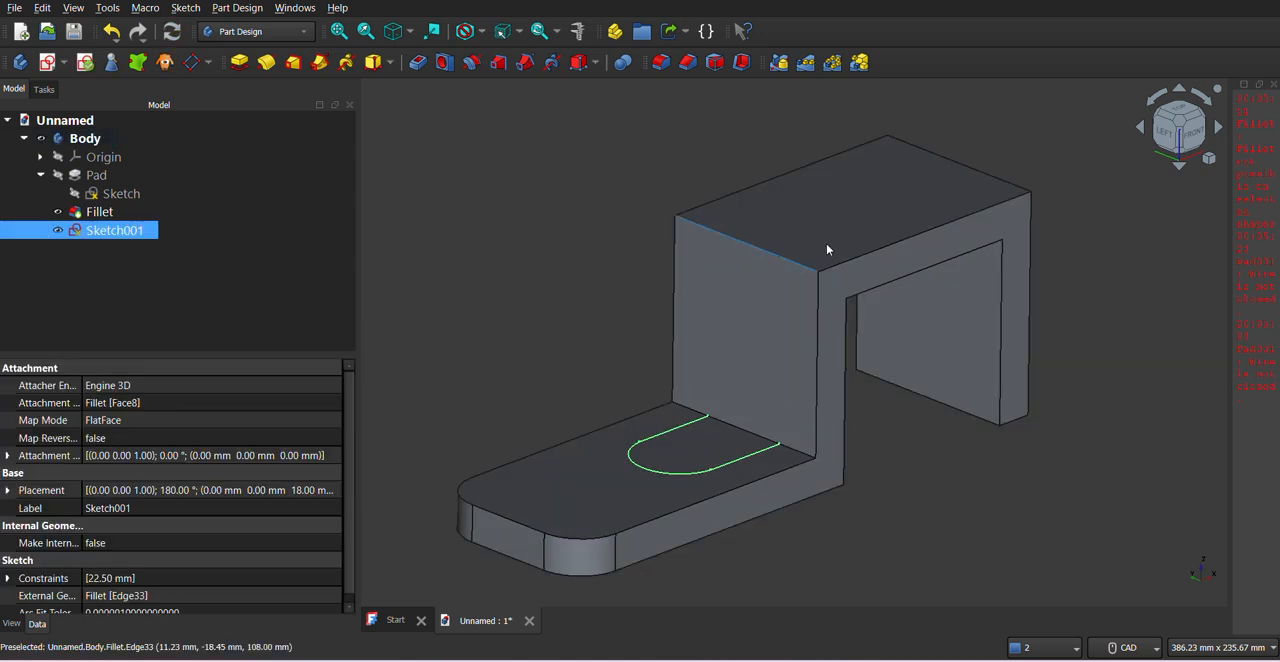
left_click(1273, 84)
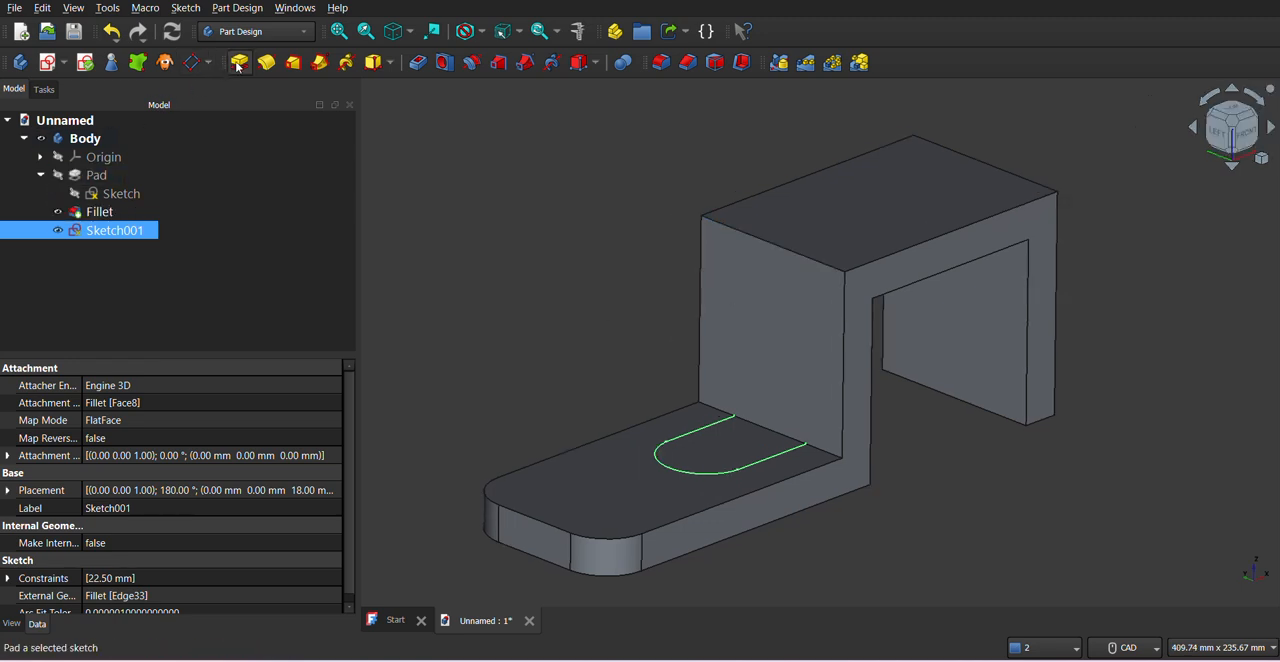
left_click(218, 136)
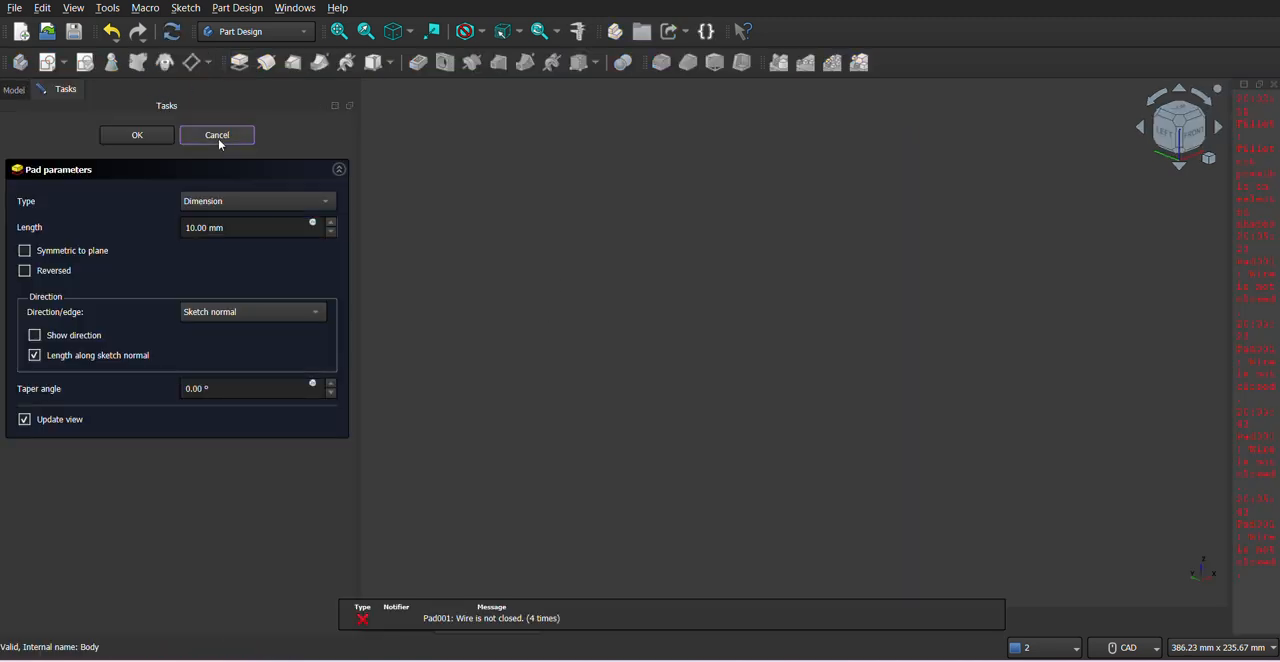
- Reopen the boss sketch, draw a line about 45 mm long along the block edge joining the profile's open ends, and close the sketch
left_click(115, 230)
right_click(115, 235)
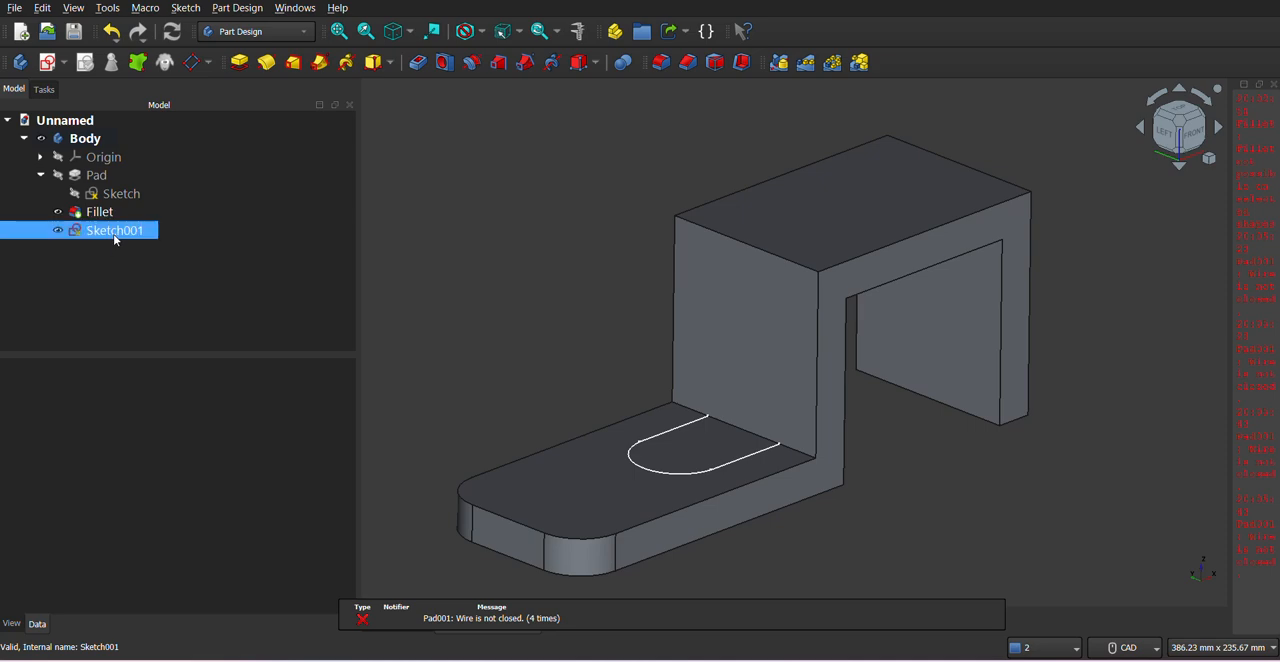
left_click(184, 2)
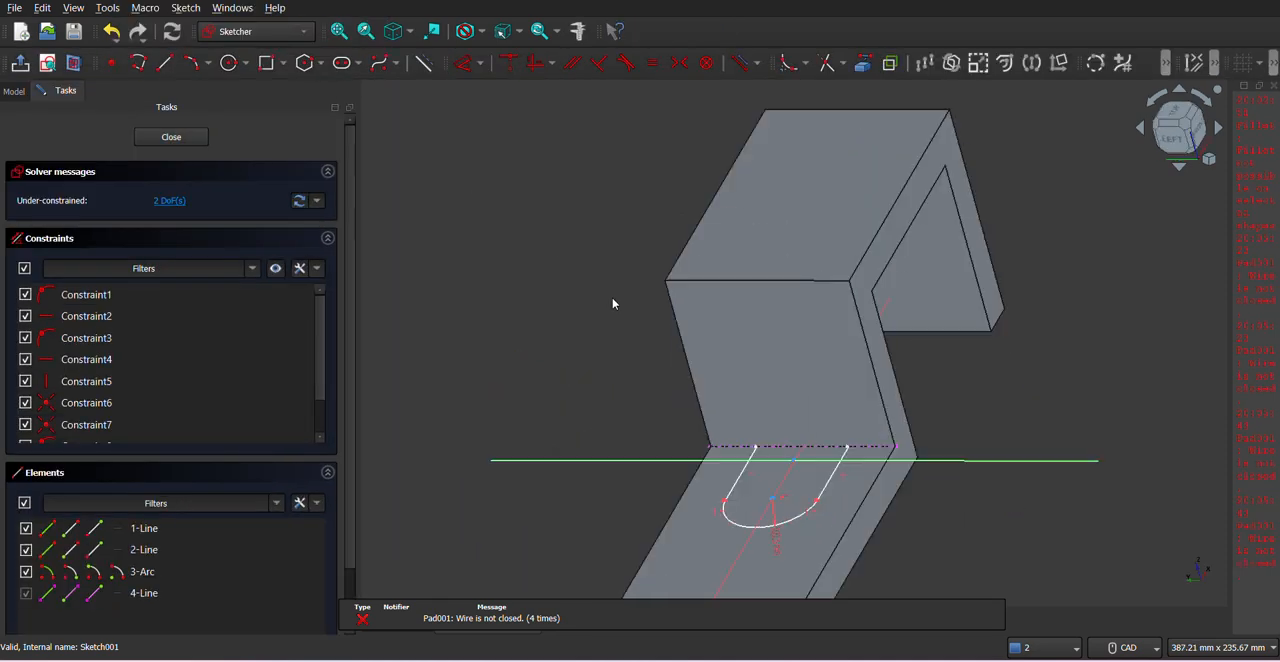
left_click(1275, 88)
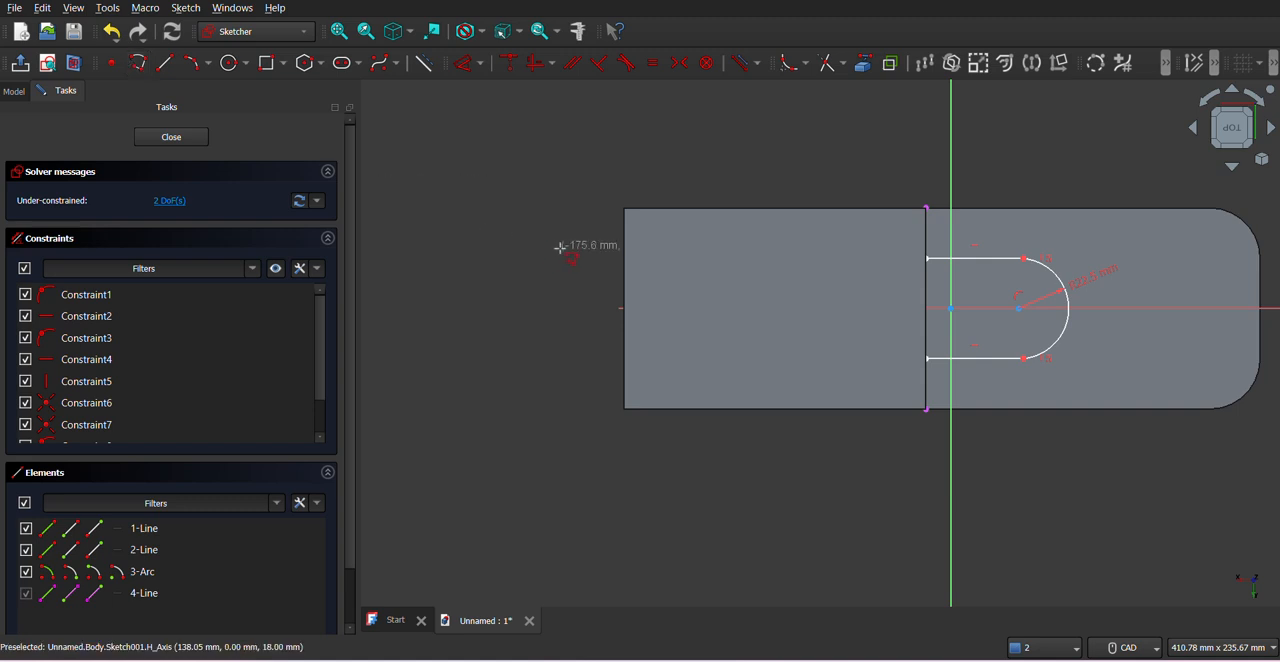
left_click(928, 262)
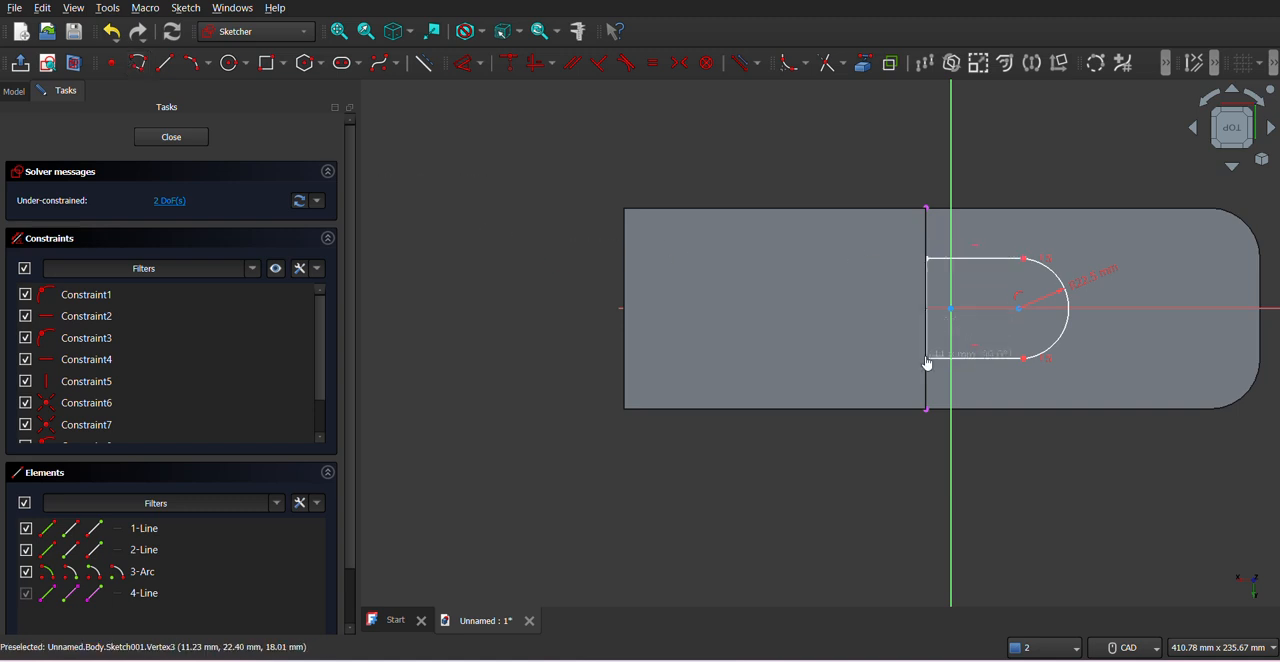
left_click(927, 361)
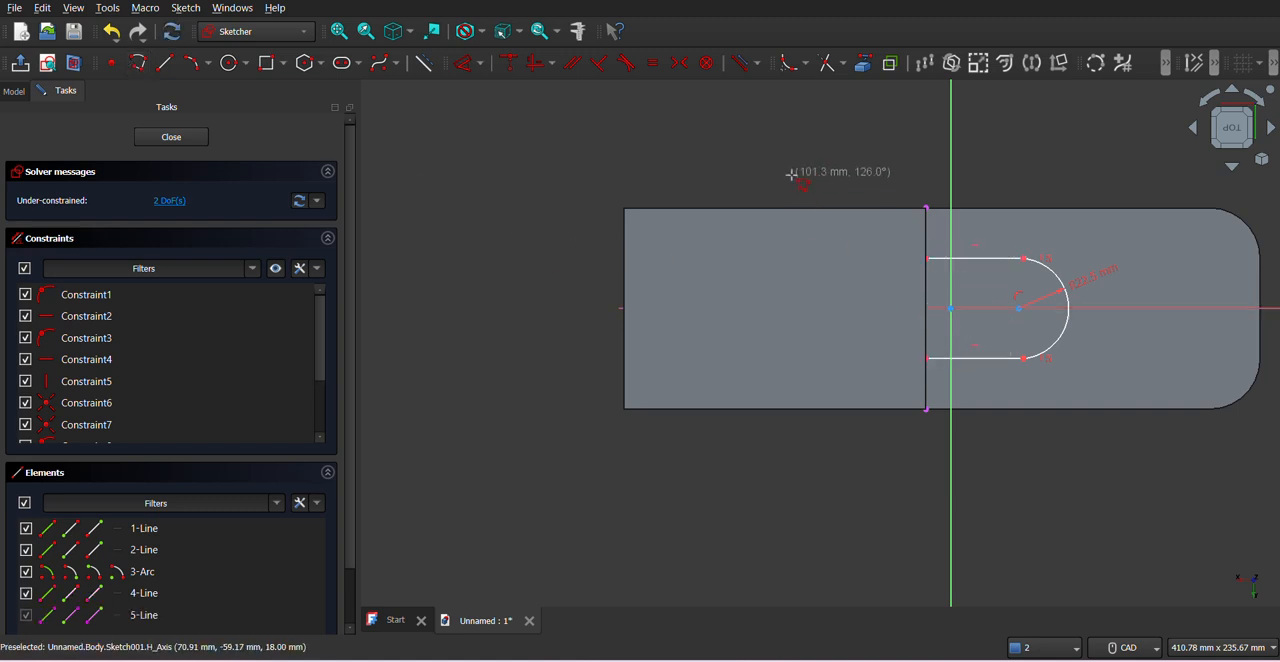
left_click(165, 140)
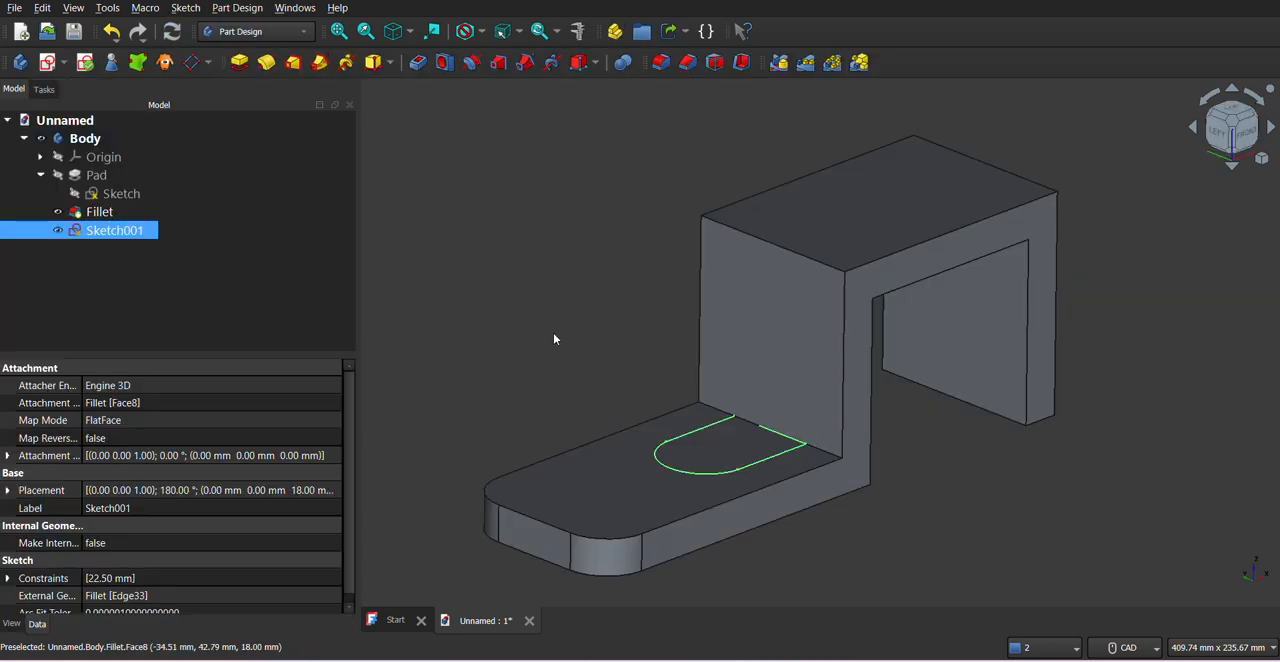
- Pad the closed boss profile 45 mm up from the base flange, following the PDF drawing
left_click(236, 64)
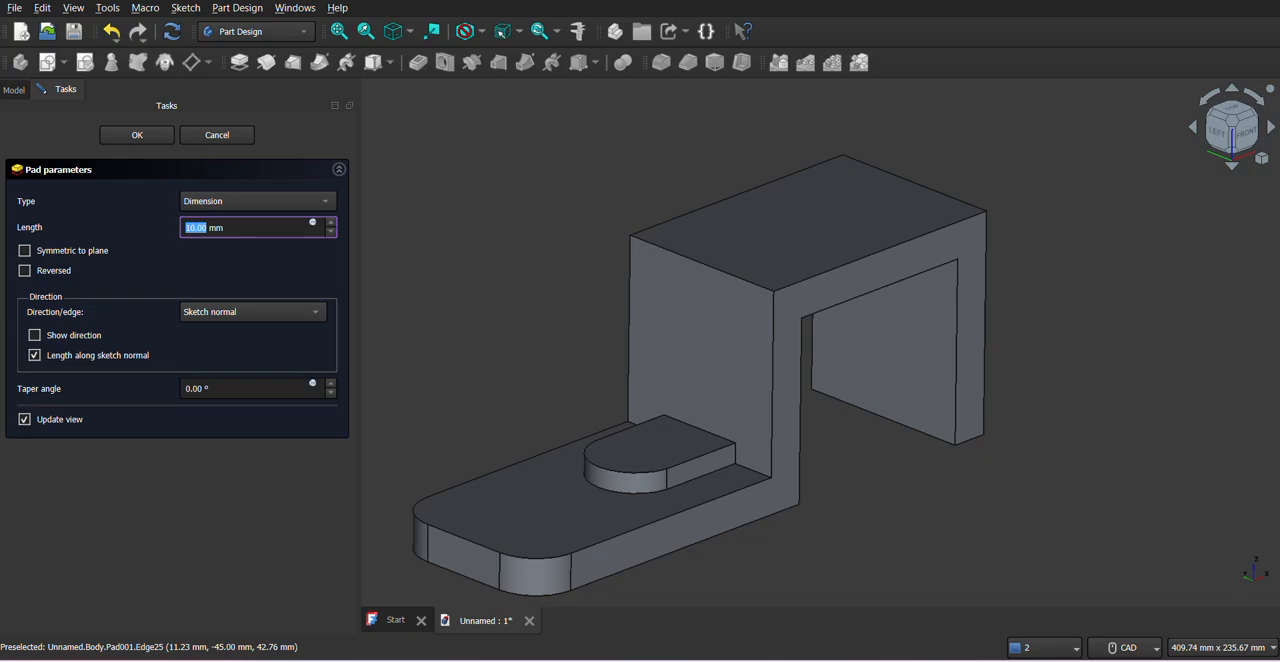
key("alt+Tab")
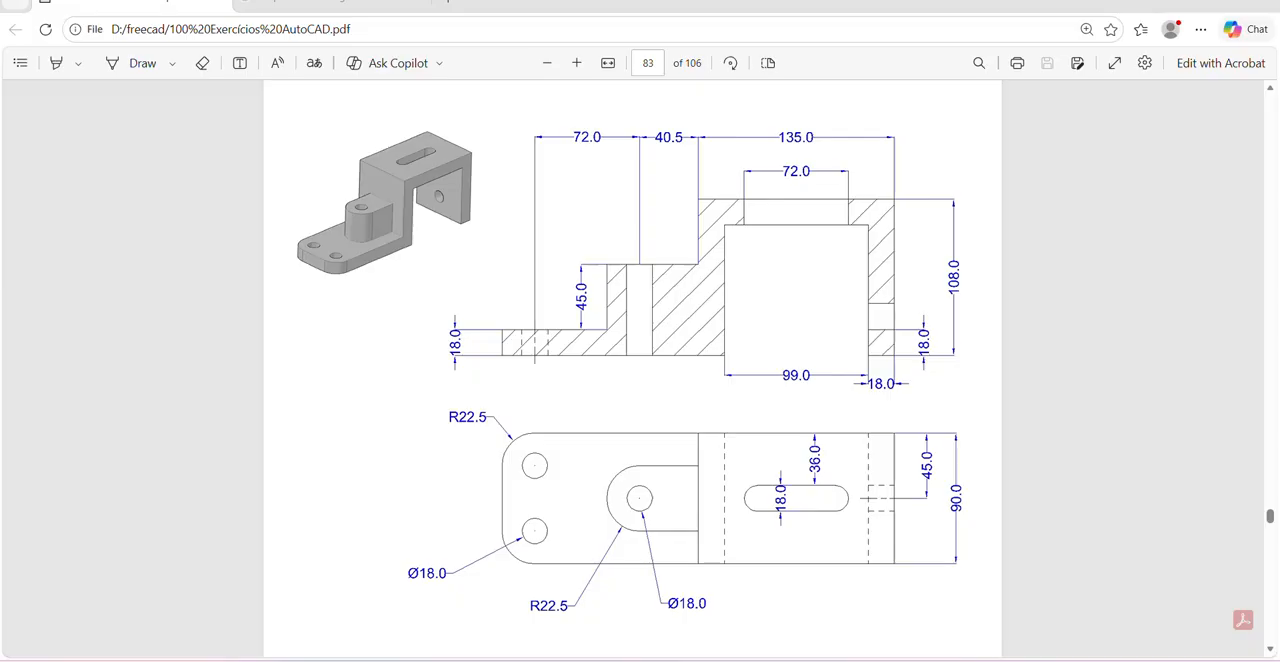
key("alt+Tab")
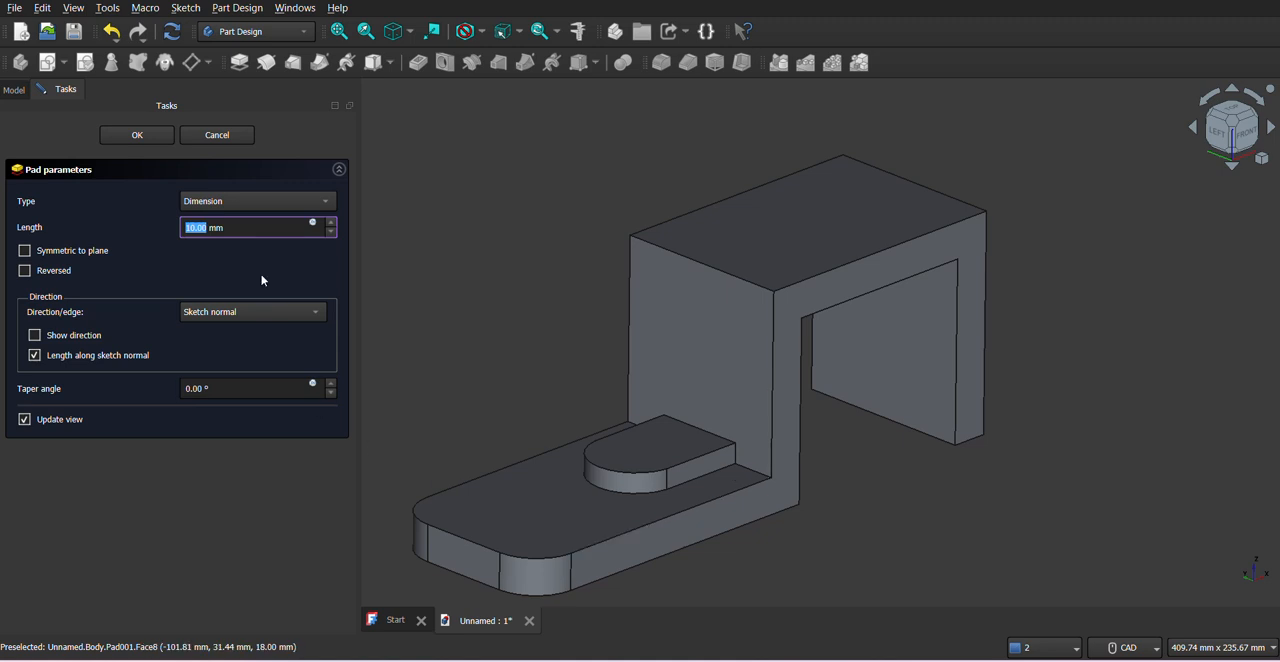
type("45")
middle_click_drag(771, 466, 766, 430)
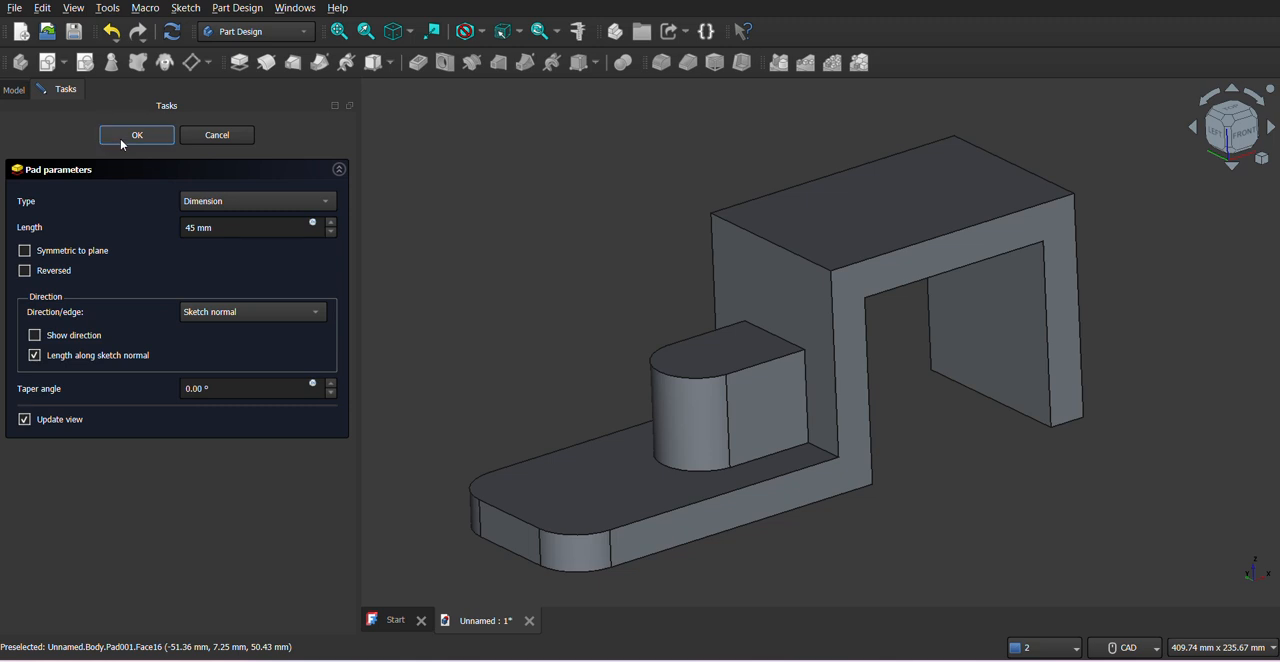
mouse_move(658, 334)
middle_mouse_down()
mouse_move(664, 355)
mouse_move(663, 322)
mouse_move(661, 371)
mouse_move(663, 340)
mouse_move(648, 330)
middle_mouse_up()
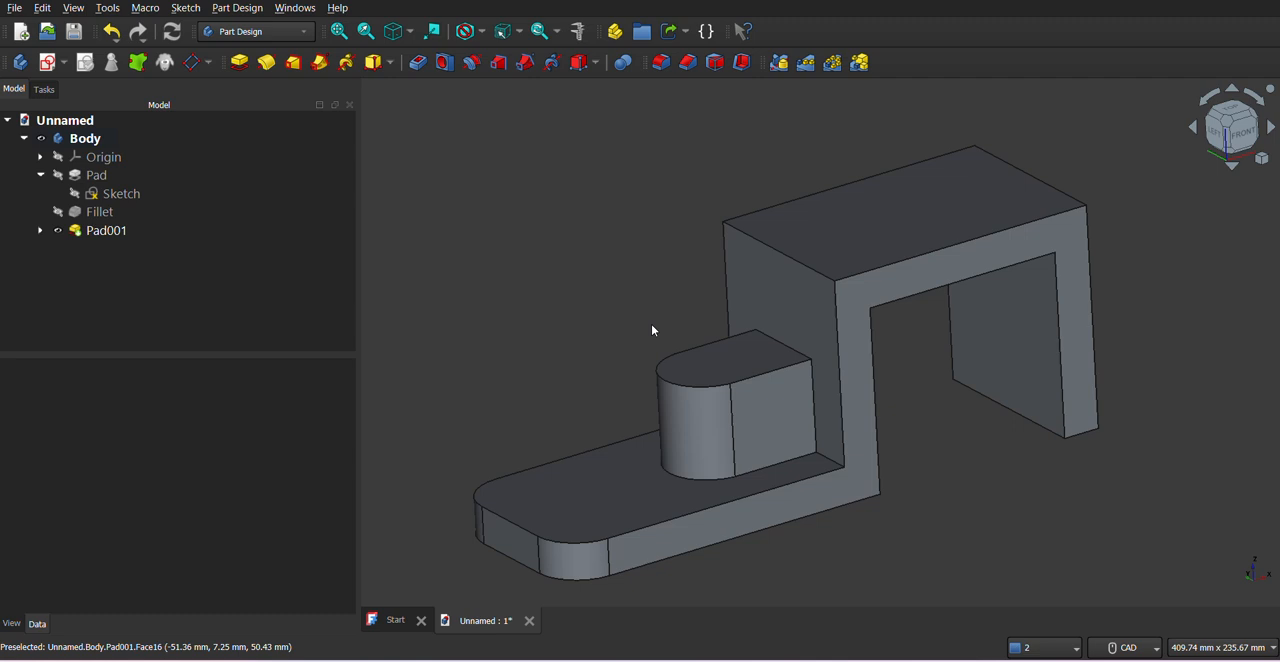
scroll(651, 324, "down", 2)
middle_click_drag(737, 354, 777, 365)
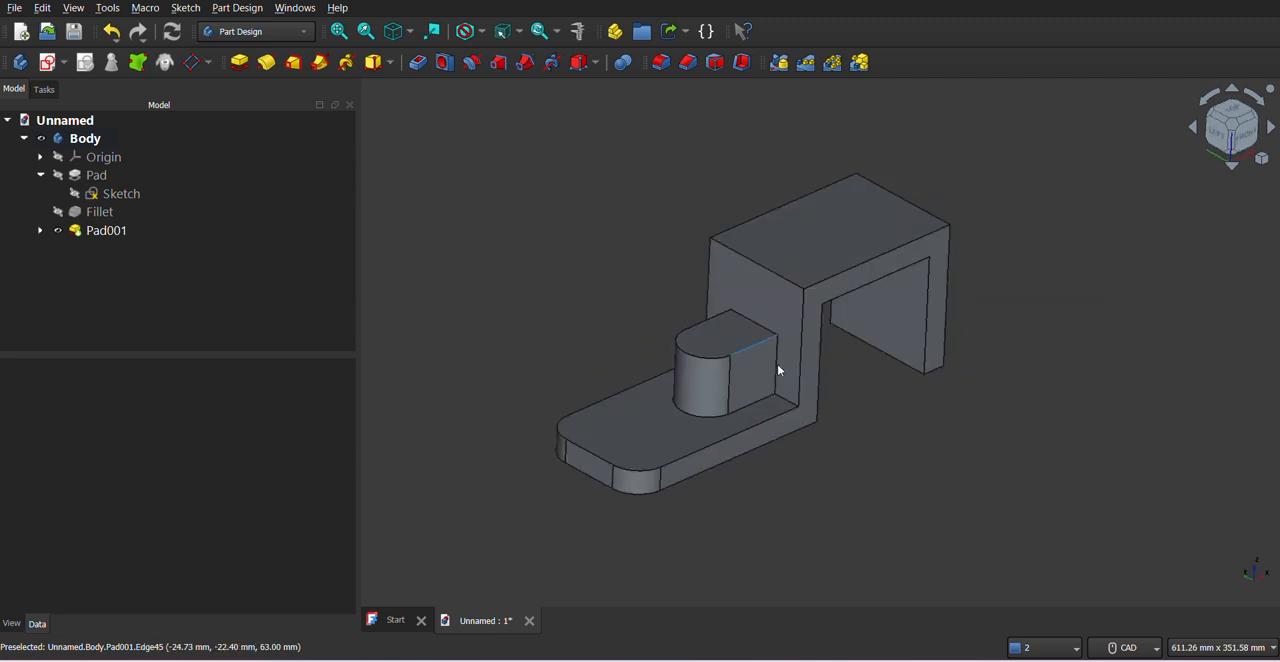
- Start a sketch on the boss's upper face and project the boss's rounded edge as external geometry
left_click(712, 342)
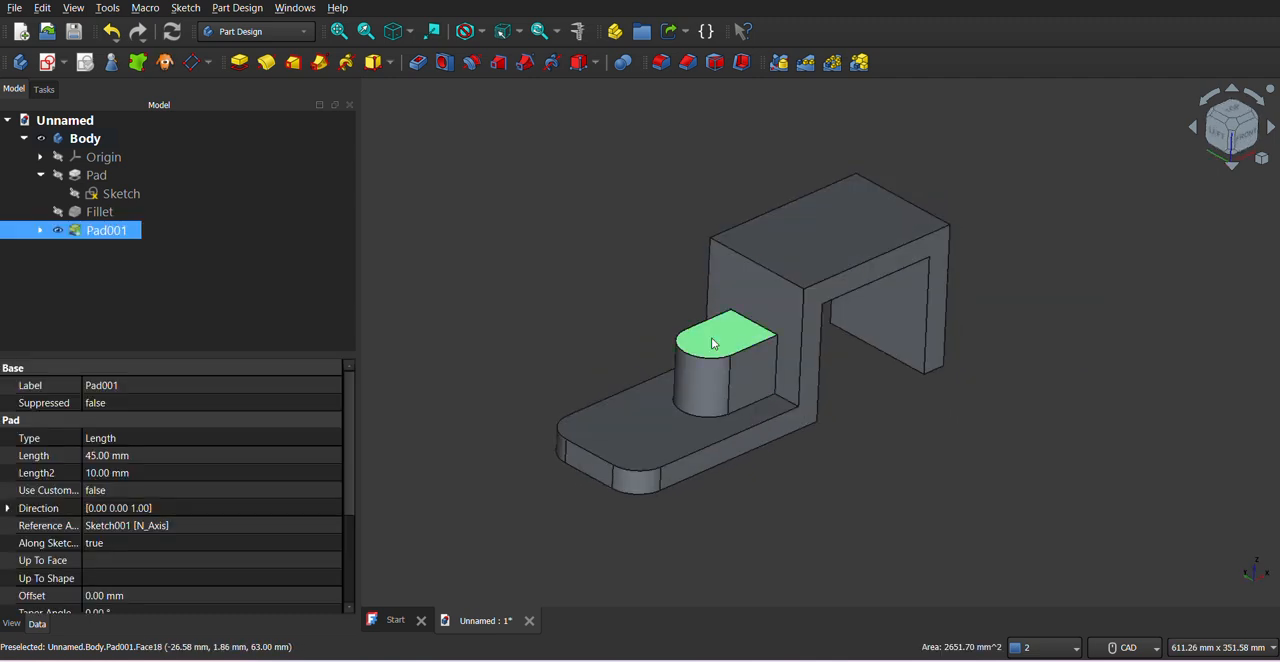
left_click(63, 63)
left_click(85, 86)
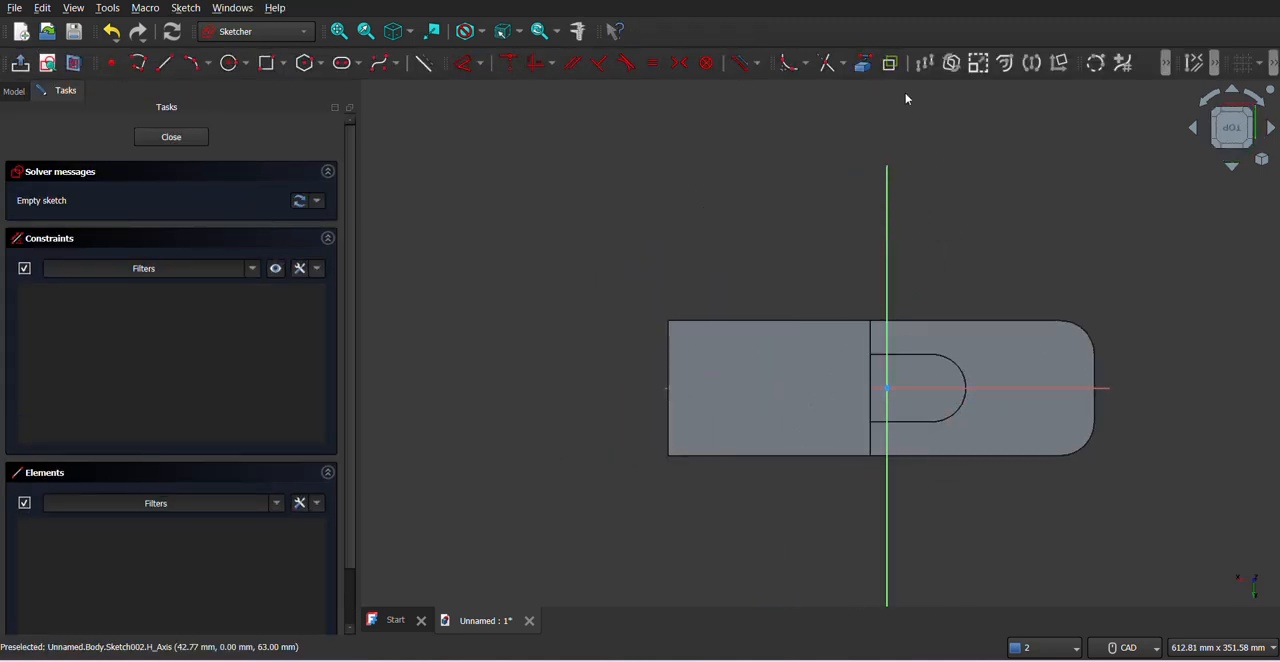
left_click(862, 63)
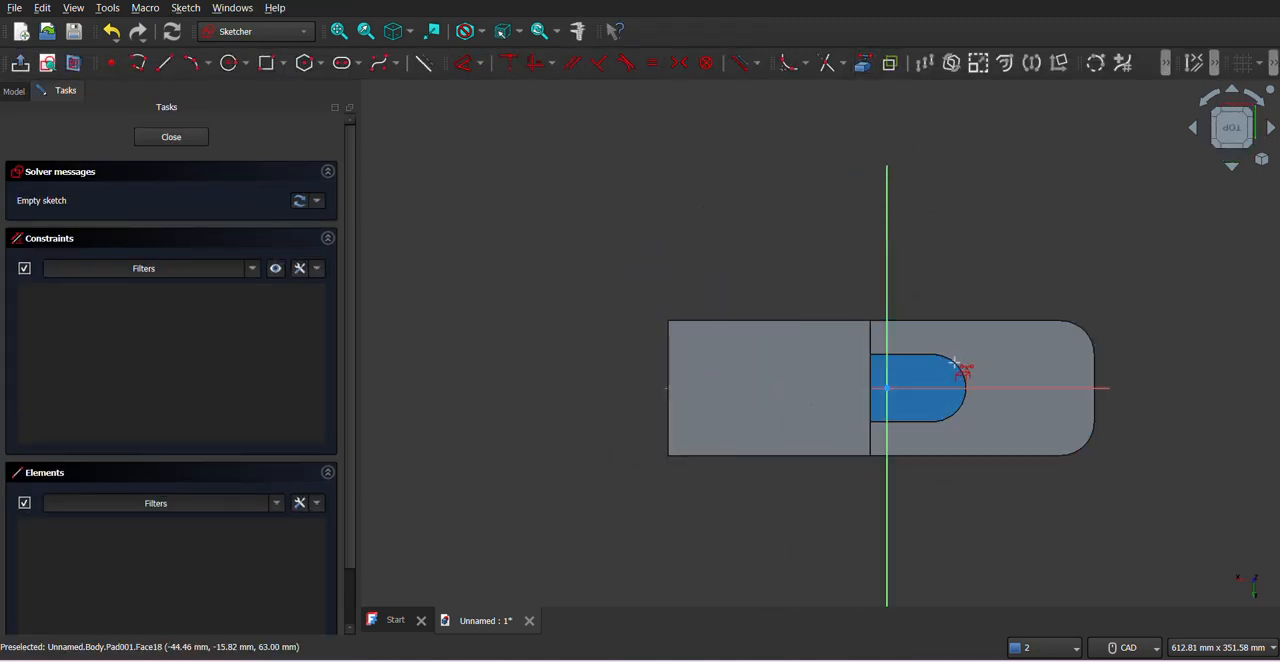
left_click(955, 363)
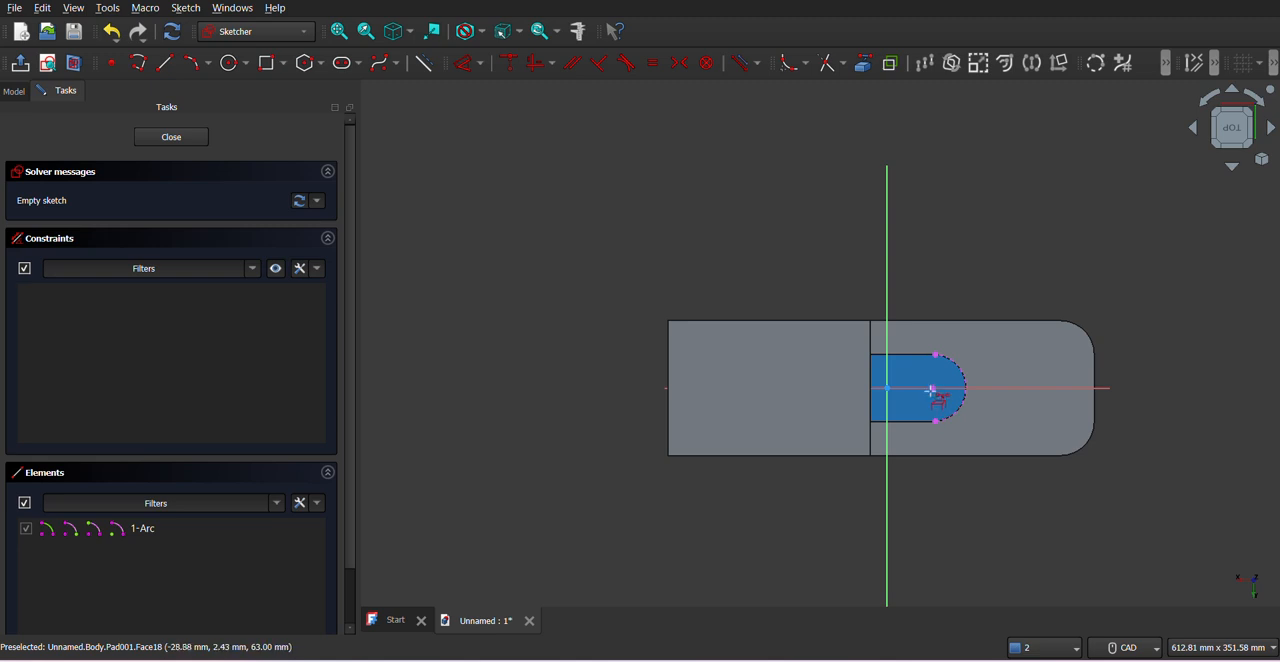
- Draw a circle about 22 mm in diameter centred on the projected arc's centre and check the hole size in the PDF drawing
scroll(932, 390, "up", 5)
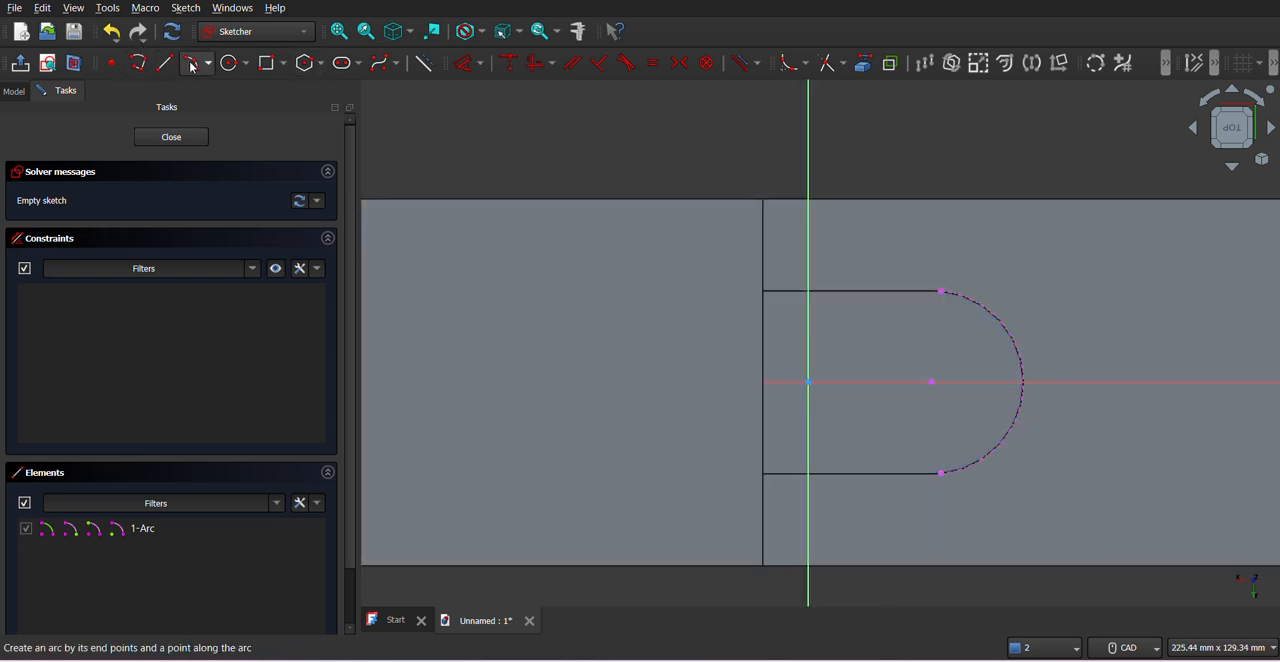
left_click(229, 63)
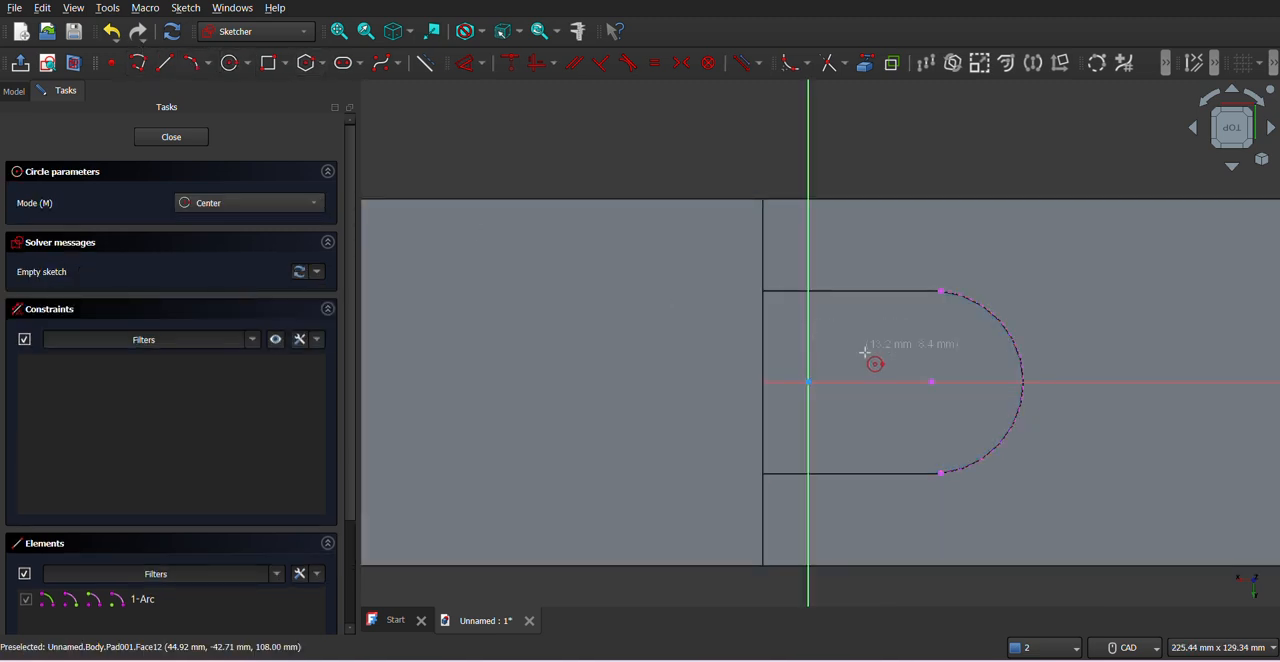
left_click(931, 382)
left_click(943, 347)
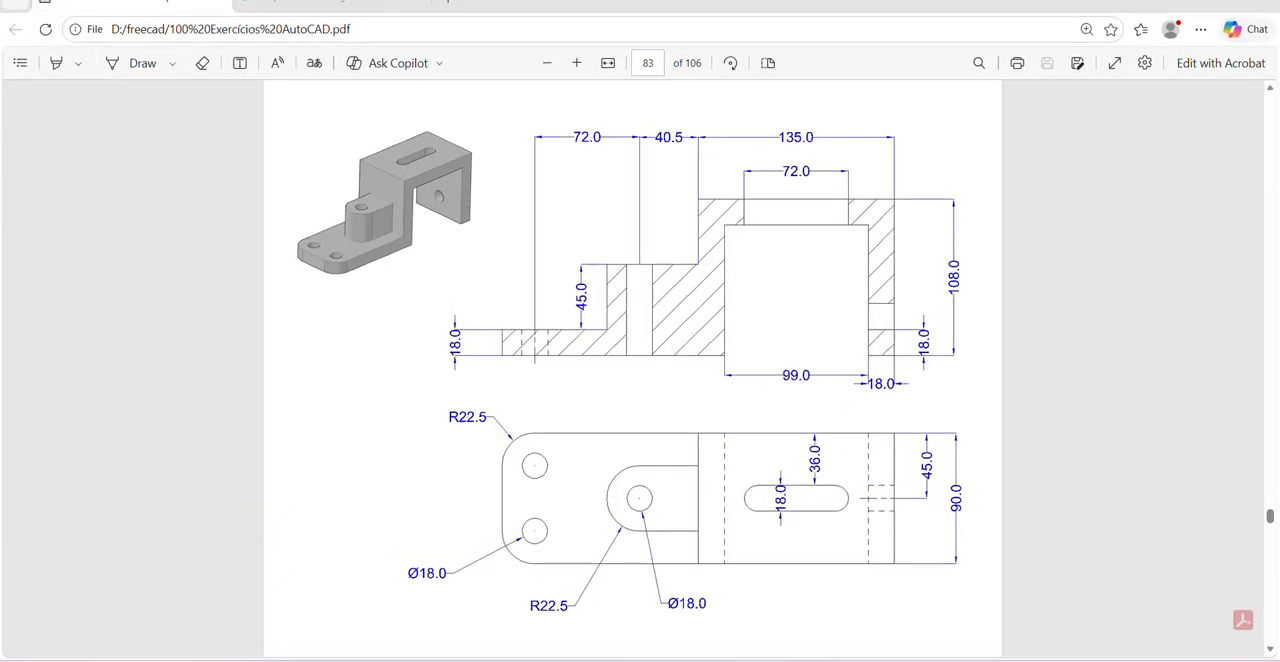
key("alt+Tab")
key("Escape")
- Constrain the circle's diameter to 18 mm and close the sketch
left_click(466, 66)
left_click(913, 344)
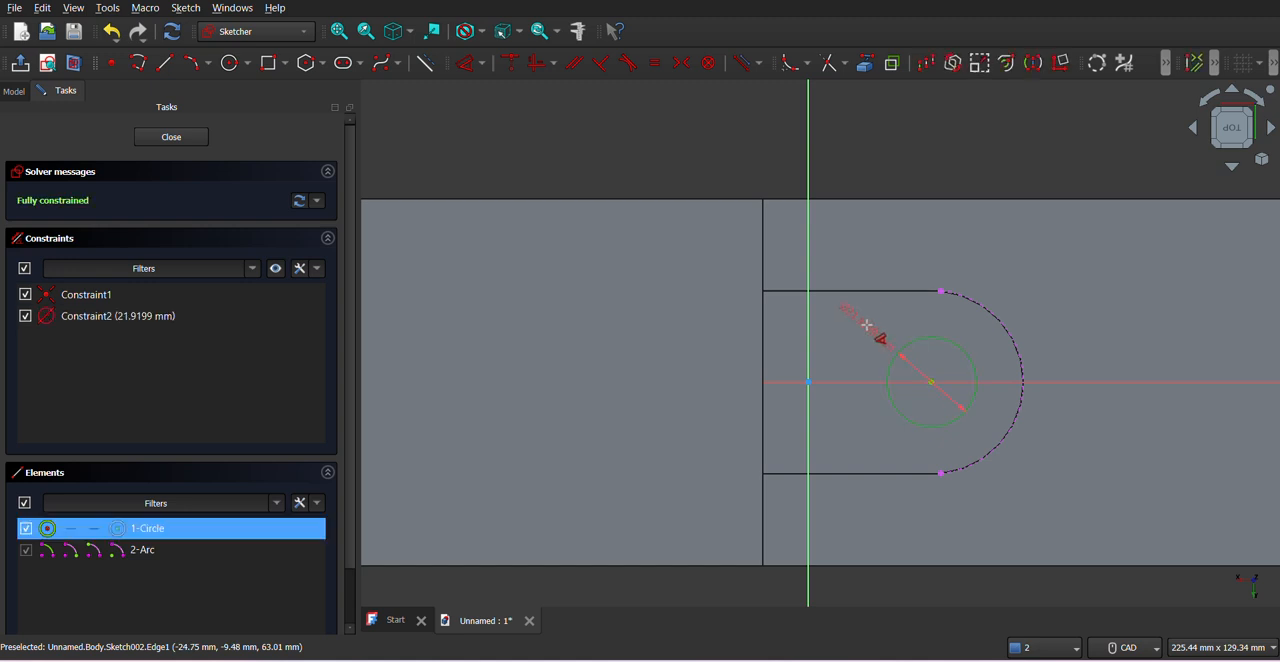
left_click(870, 322)
type("18")
key("Return")
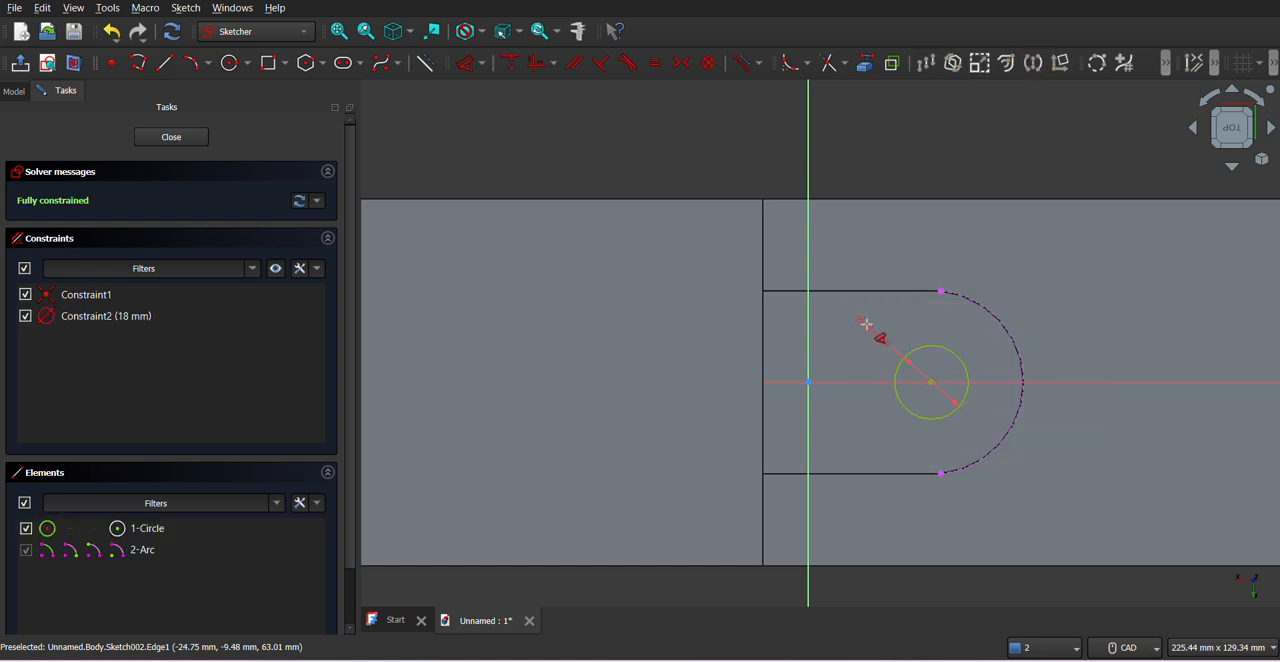
left_click(166, 136)
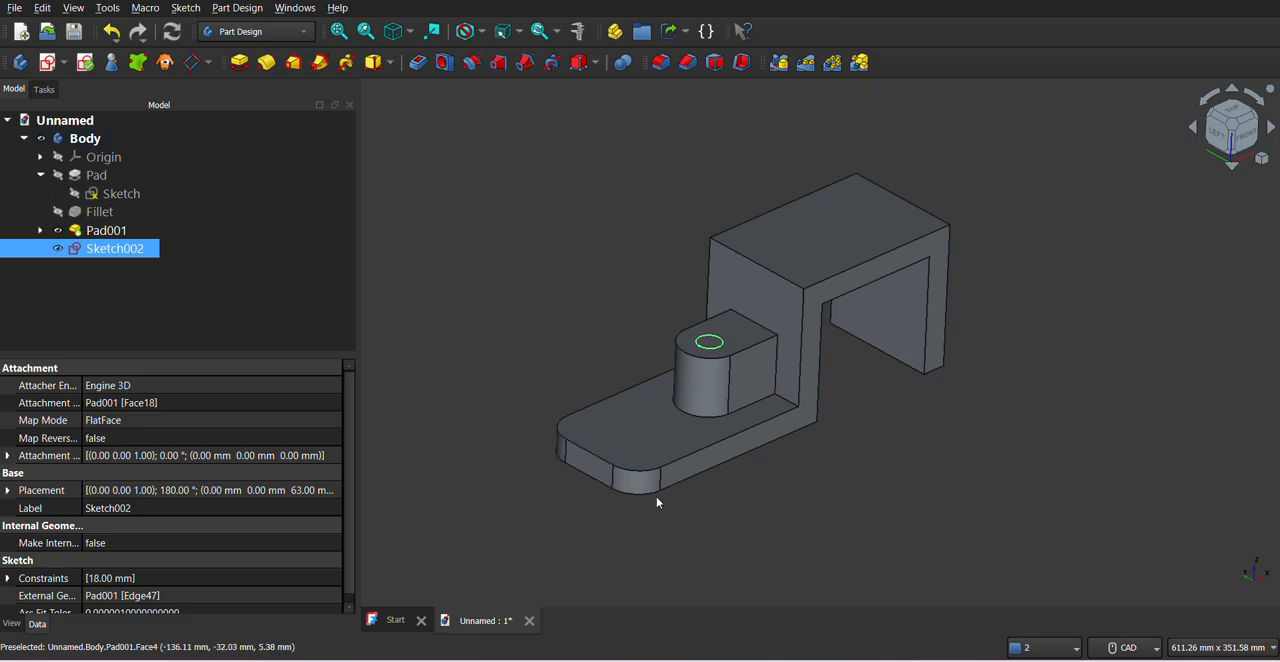
- Check the PDF drawing and create an 18 mm diameter hole in the boss from the circle sketch
key("alt+Tab")
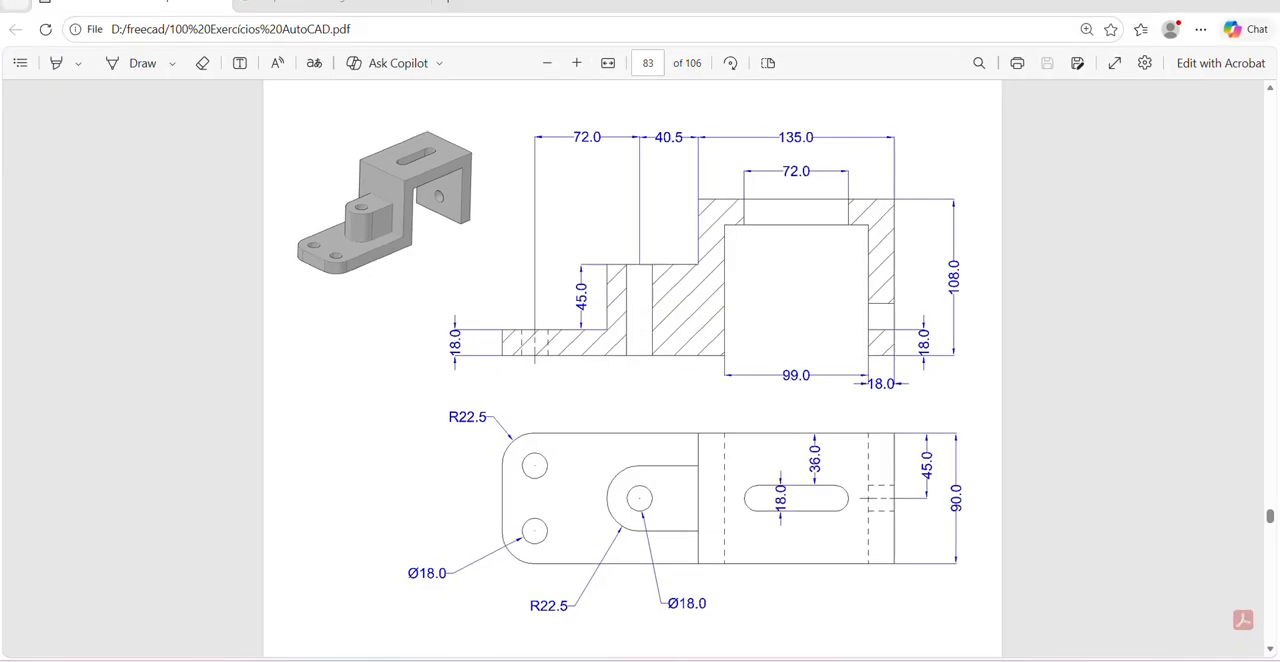
key("alt+Tab")
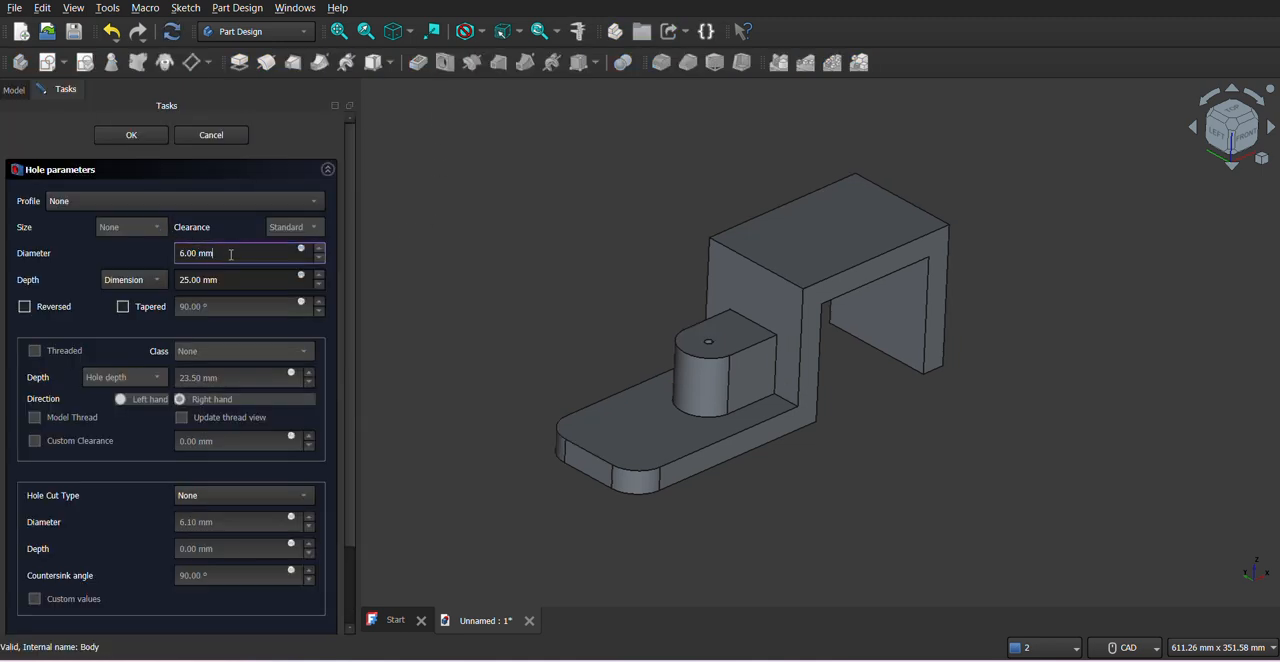
triple_click(231, 253)
type("18")
left_click(171, 171)
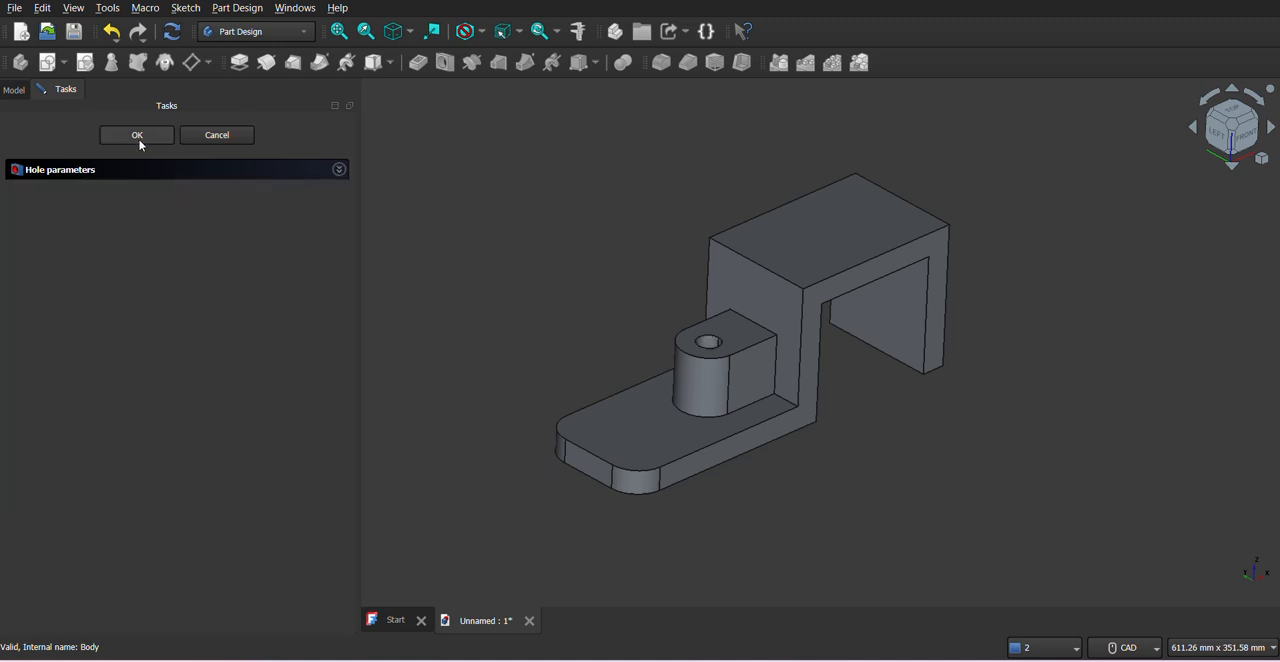
left_click(137, 135)
middle_click_drag(757, 412, 700, 330)
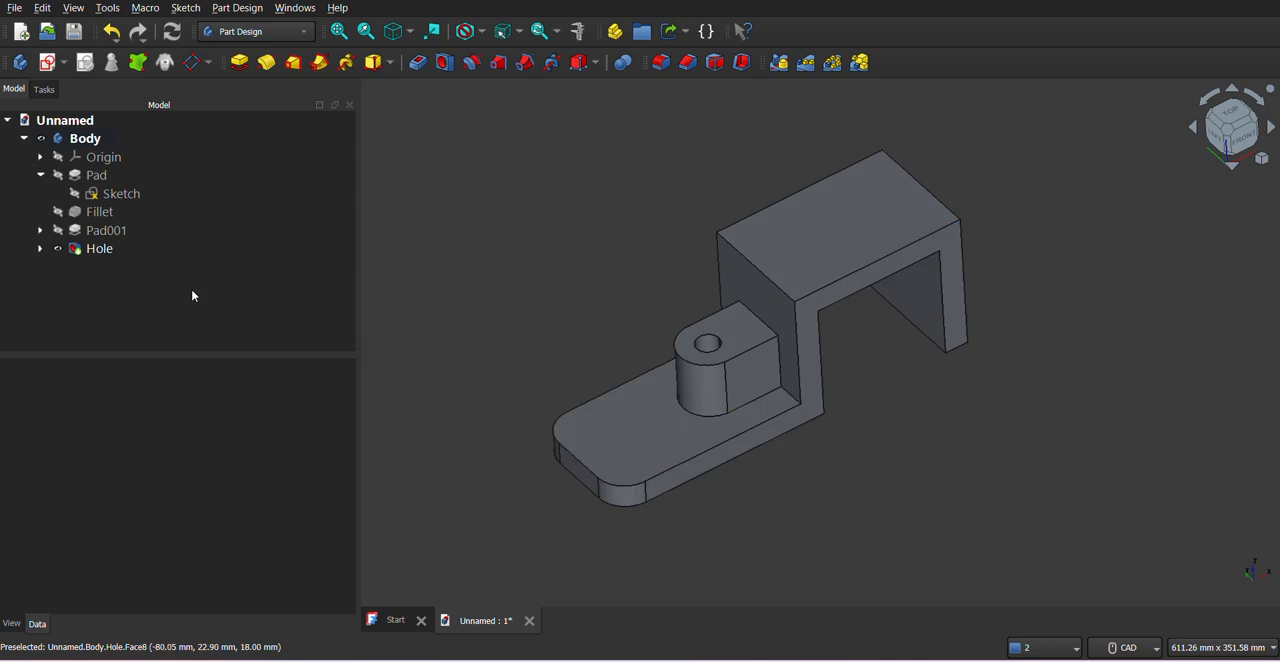
- Edit the boss hole and set its depth to Through all
left_click(94, 250)
right_click(94, 250)
left_click(140, 1)
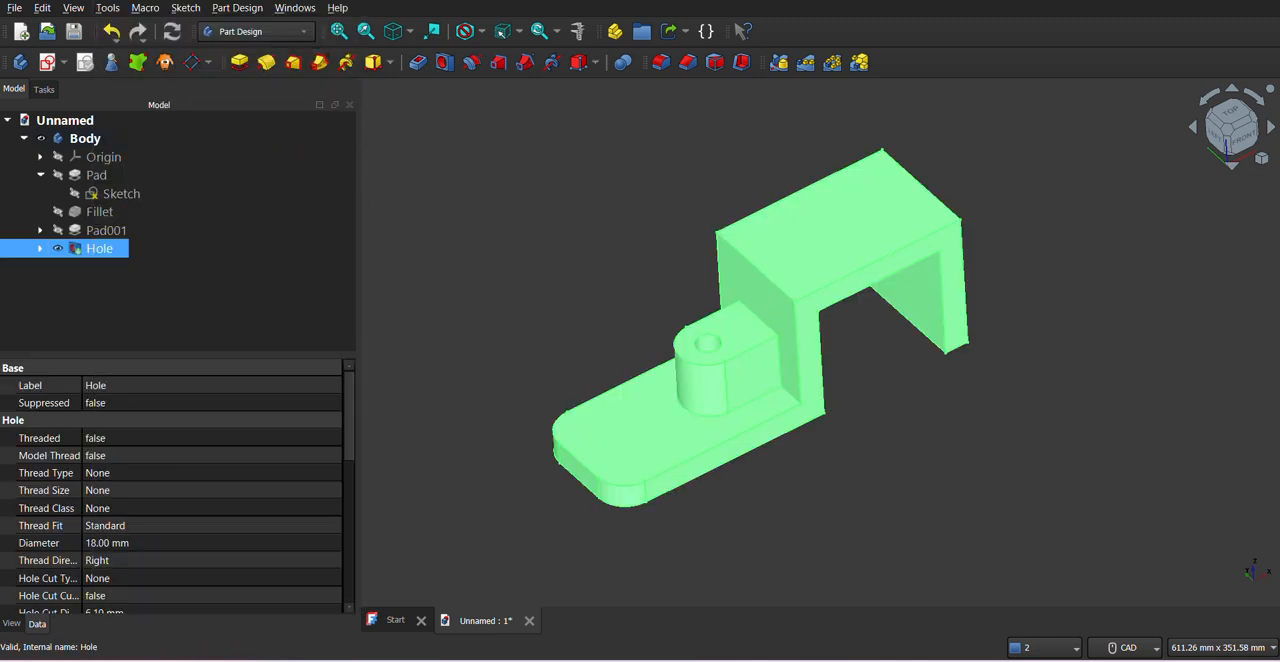
left_click(150, 283)
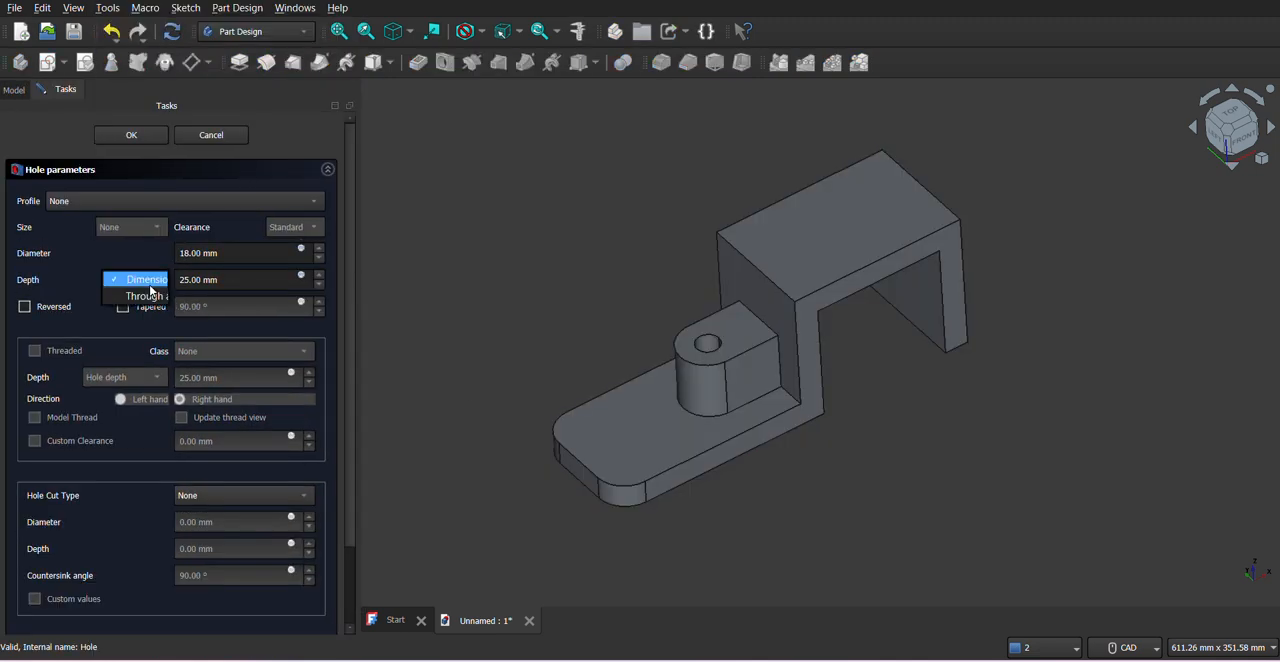
left_click(140, 296)
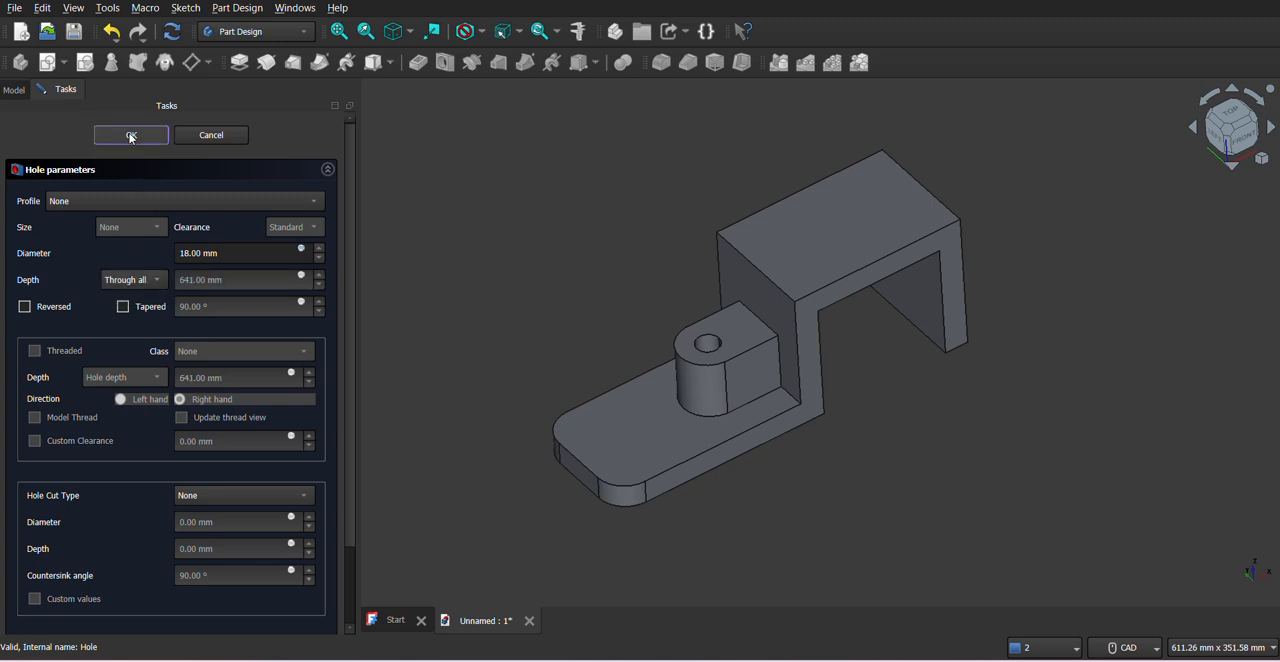
left_click(131, 136)
middle_click_drag(809, 457, 760, 472)
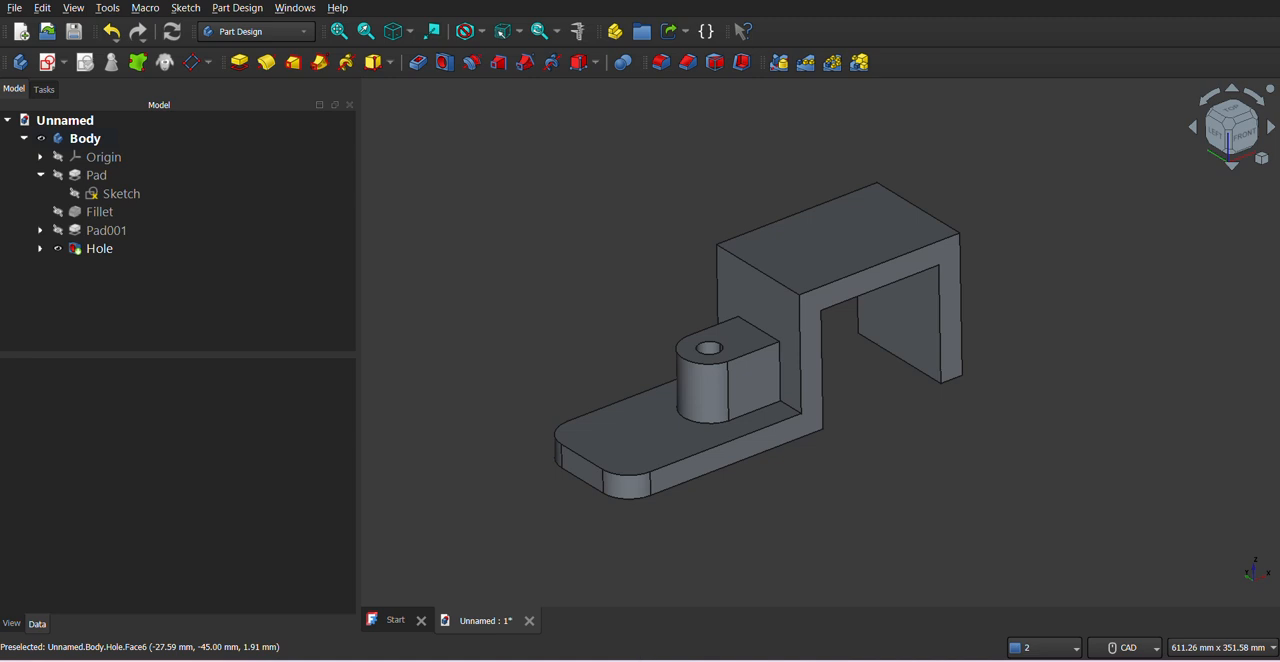
- After consulting the PDF drawing, start a sketch on the base flange's upper face and project its two rounded corner edges as external geometry
left_click(638, 660)
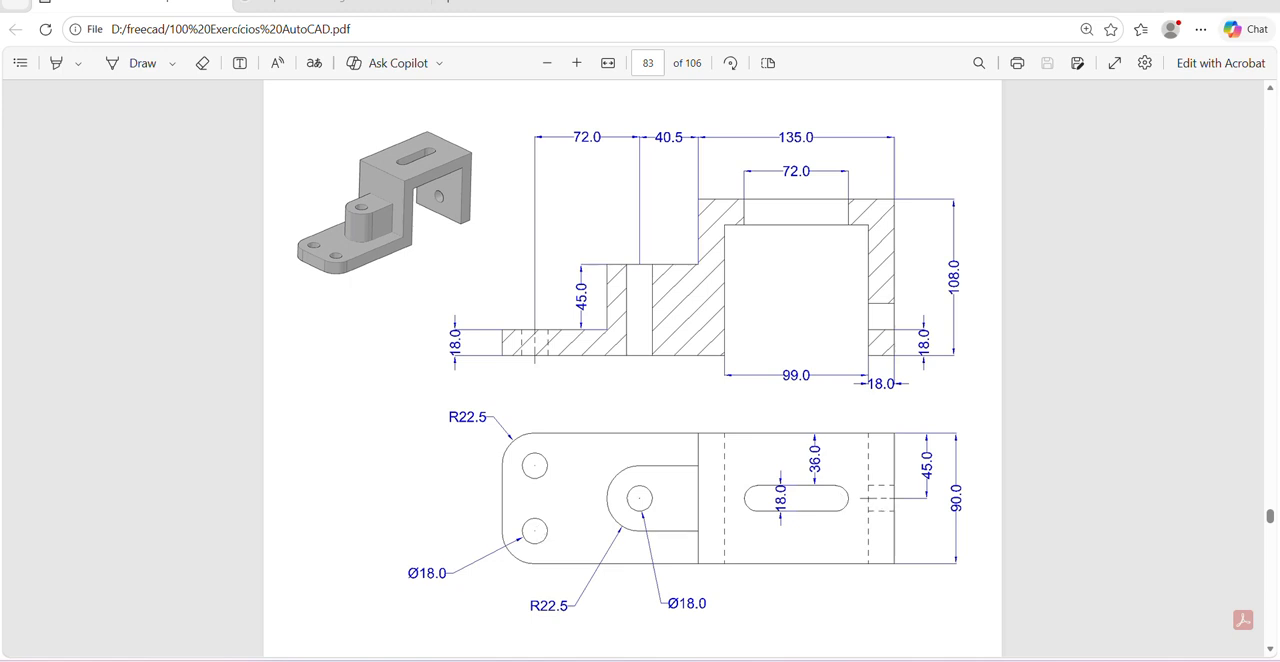
left_click(916, 659)
left_click(631, 453)
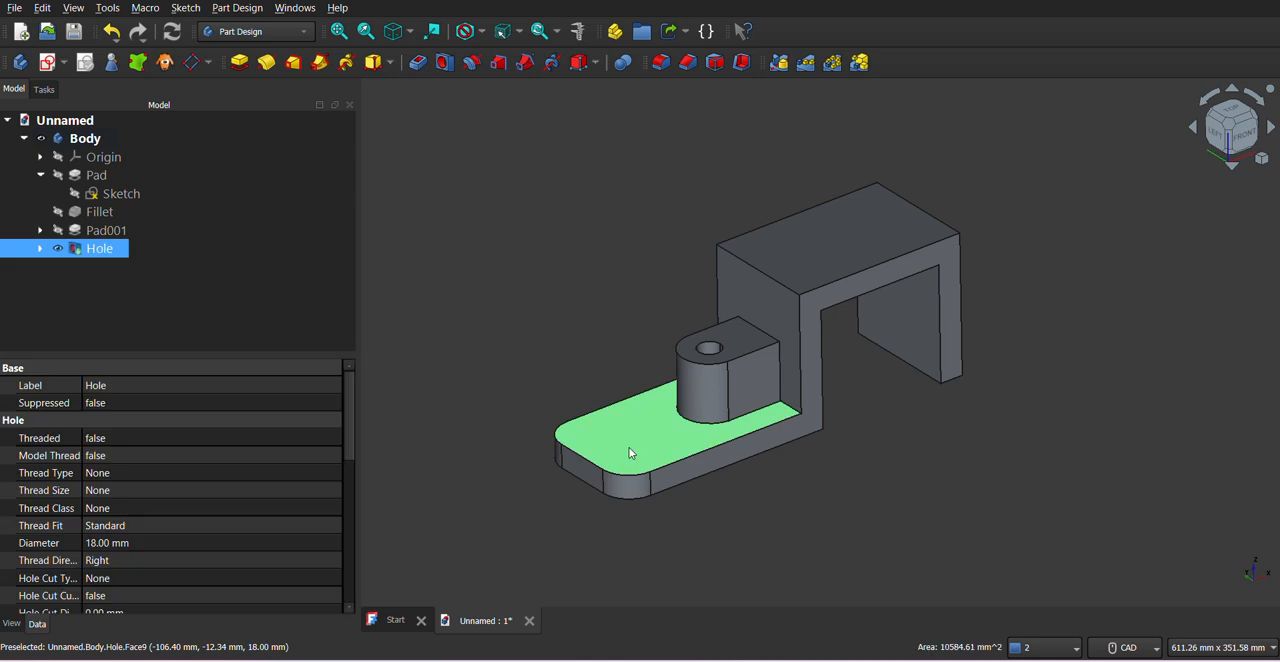
left_click(63, 62)
left_click(82, 86)
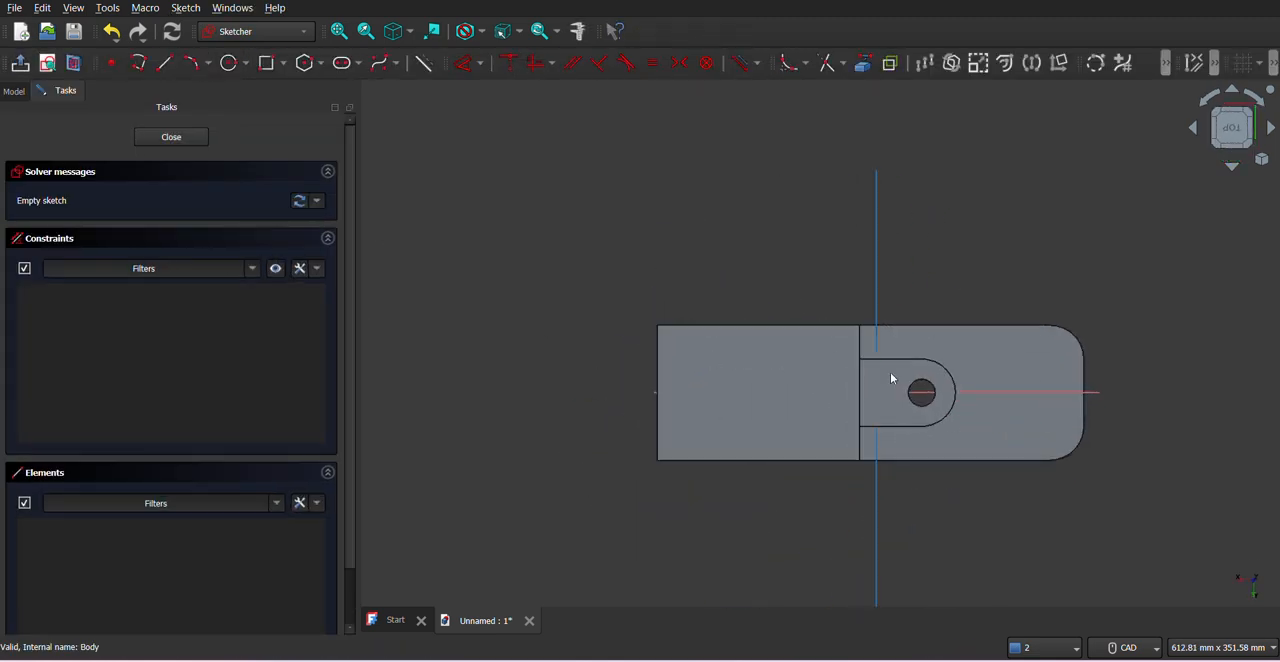
middle_click_drag(911, 380, 797, 372)
left_click(862, 66)
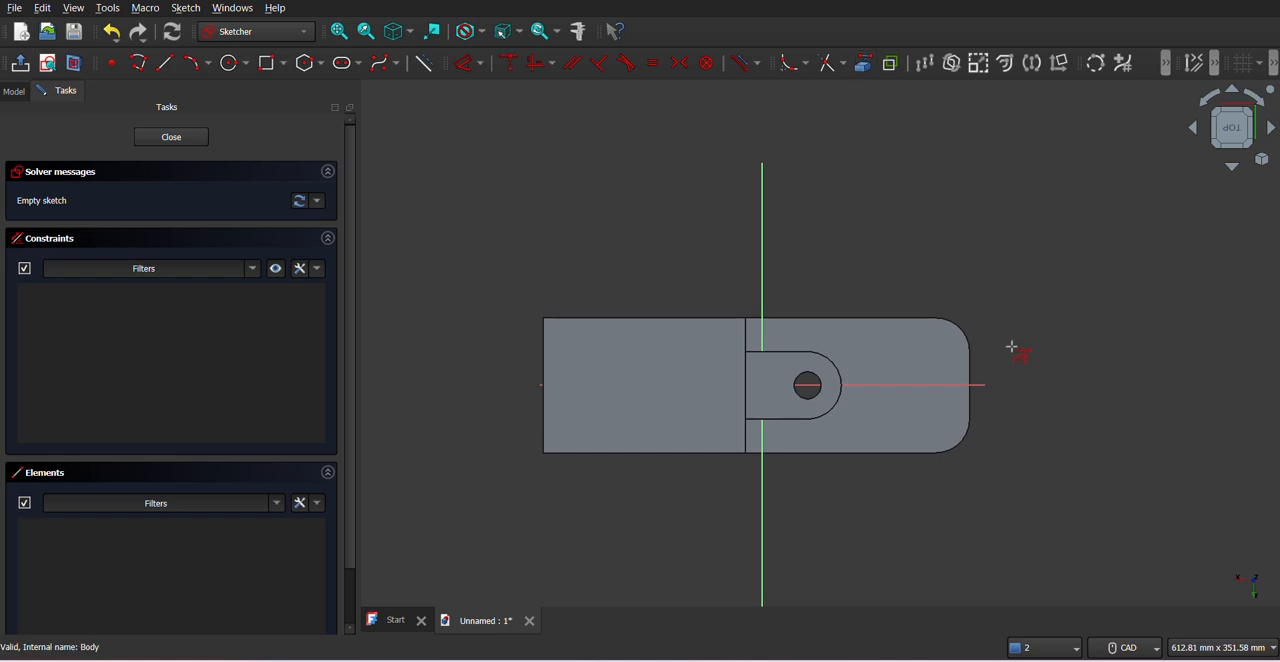
left_click(962, 334)
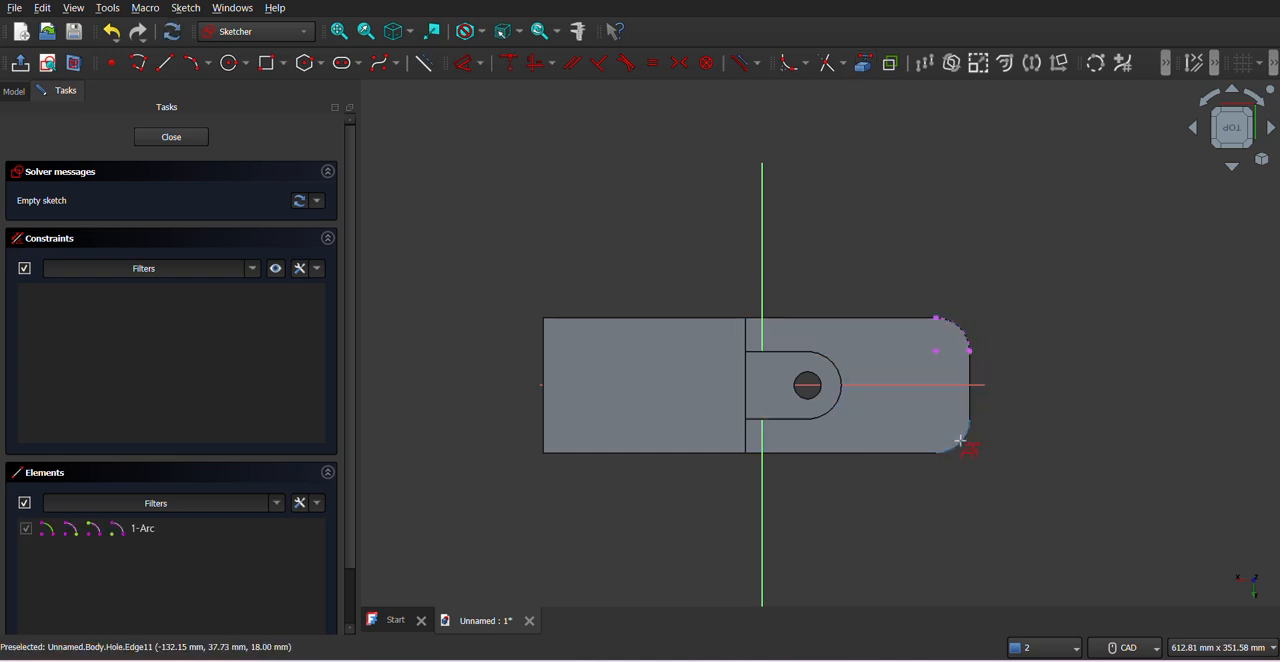
left_click(962, 446)
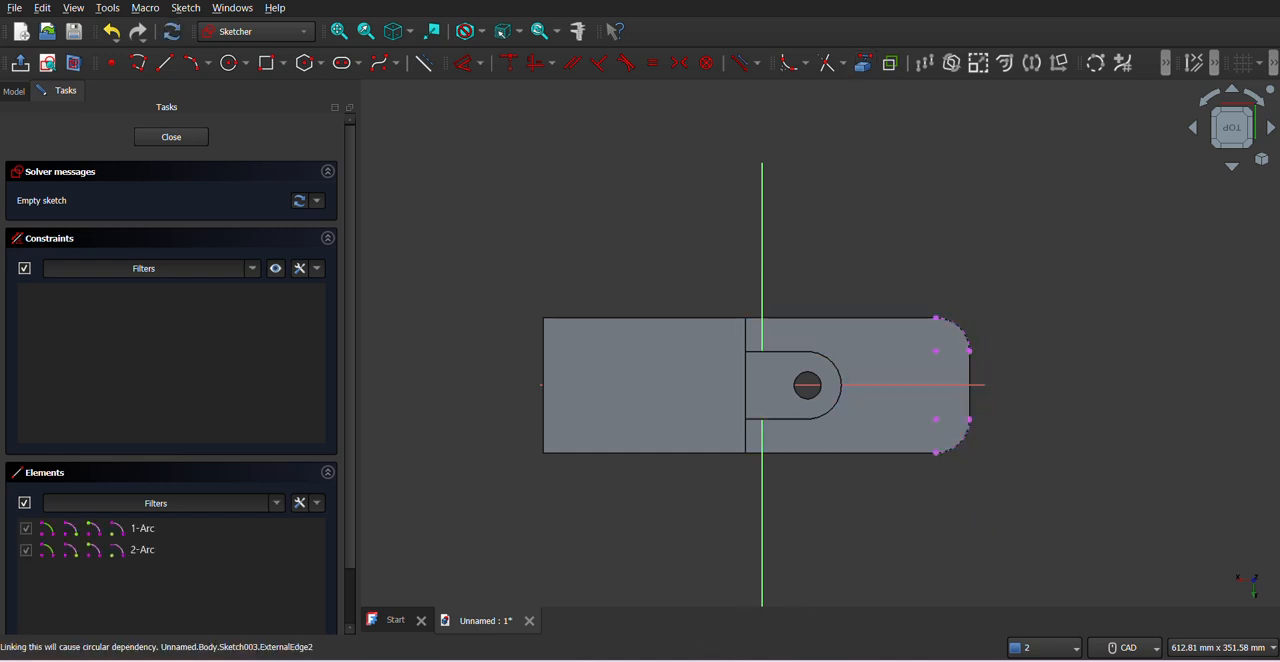
- Draw two 18 mm diameter circles centred on the projected corner arcs, following the PDF drawing, and close the sketch
key("alt+Tab")
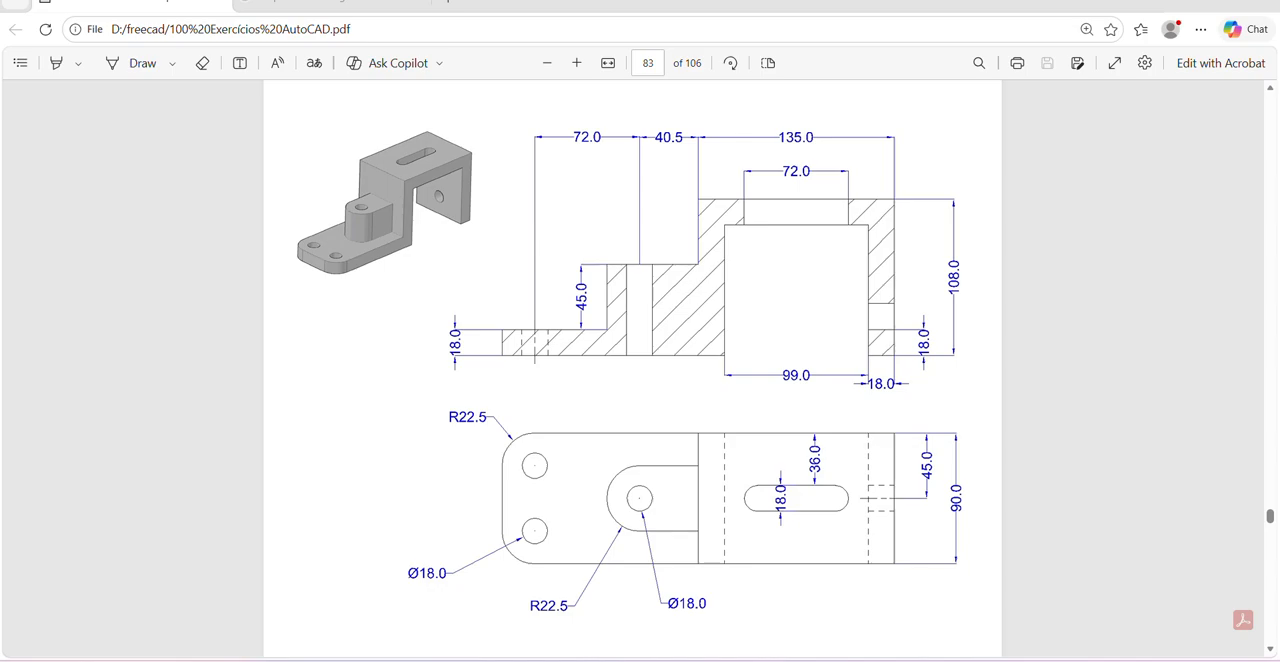
key("alt+Tab")
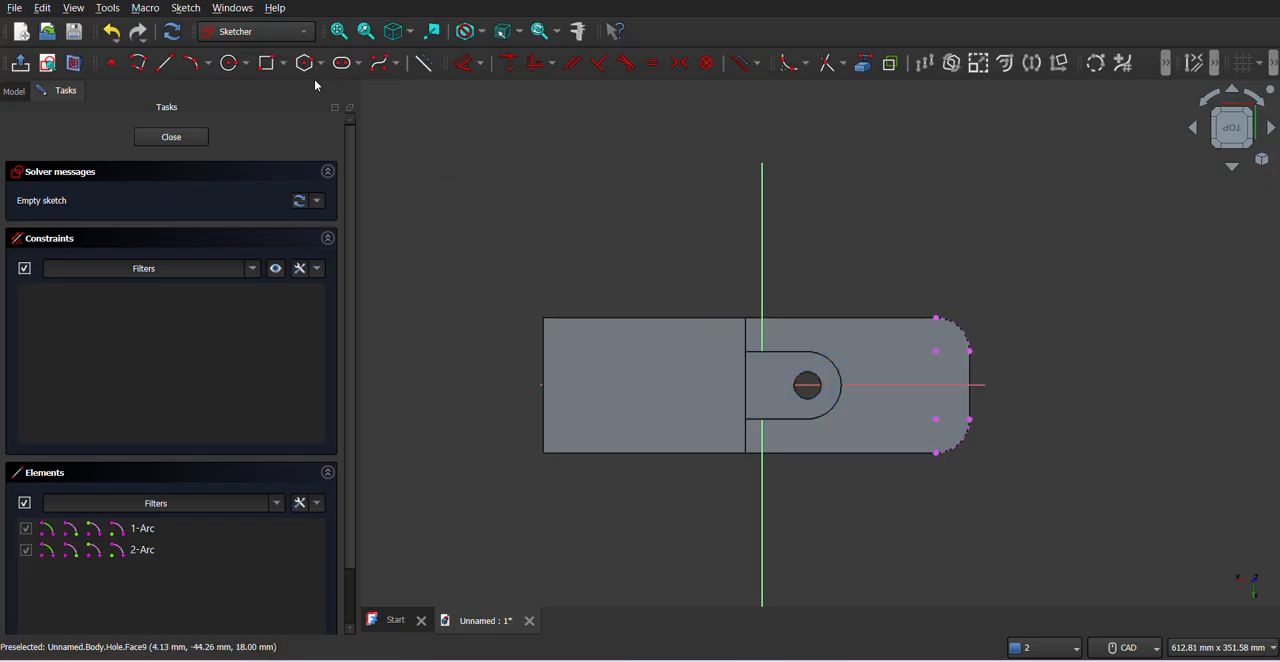
left_click(230, 62)
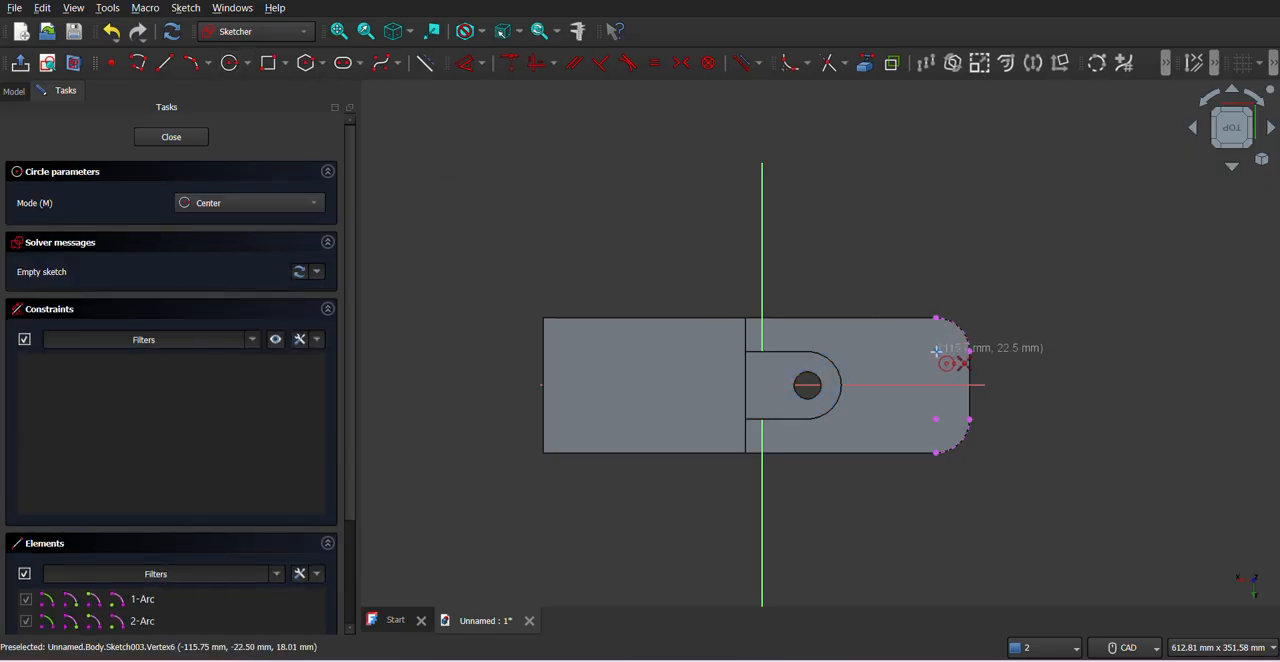
left_click(936, 351)
type("18")
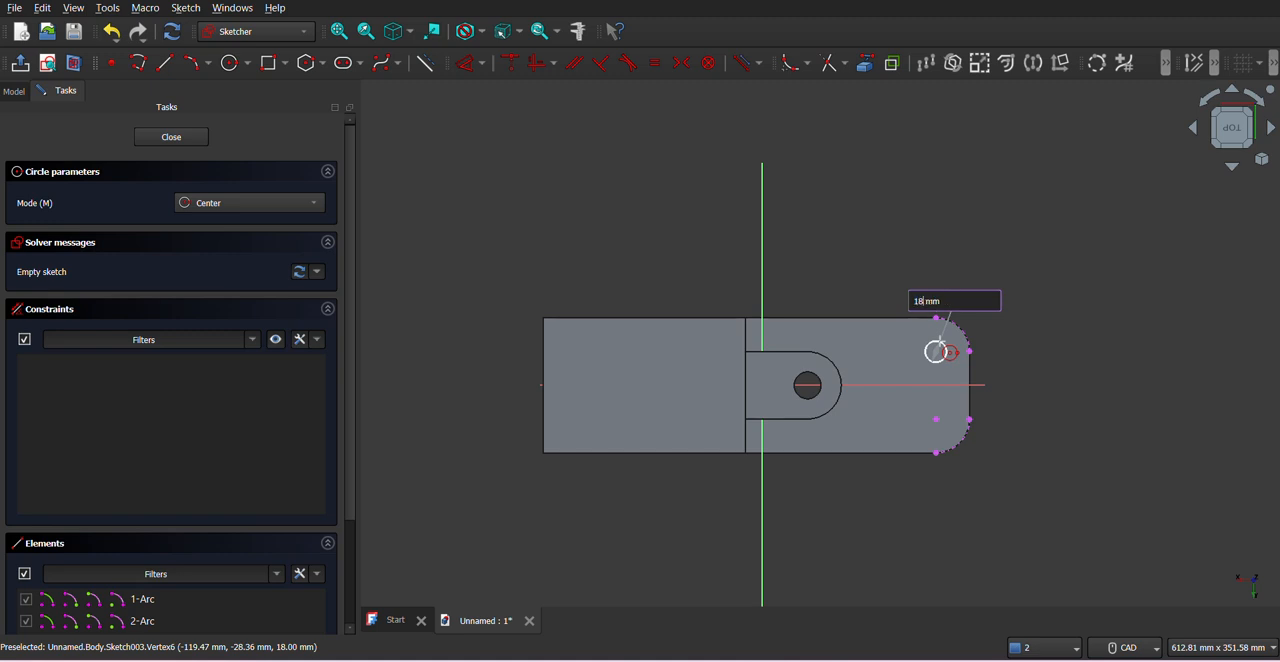
key("Return")
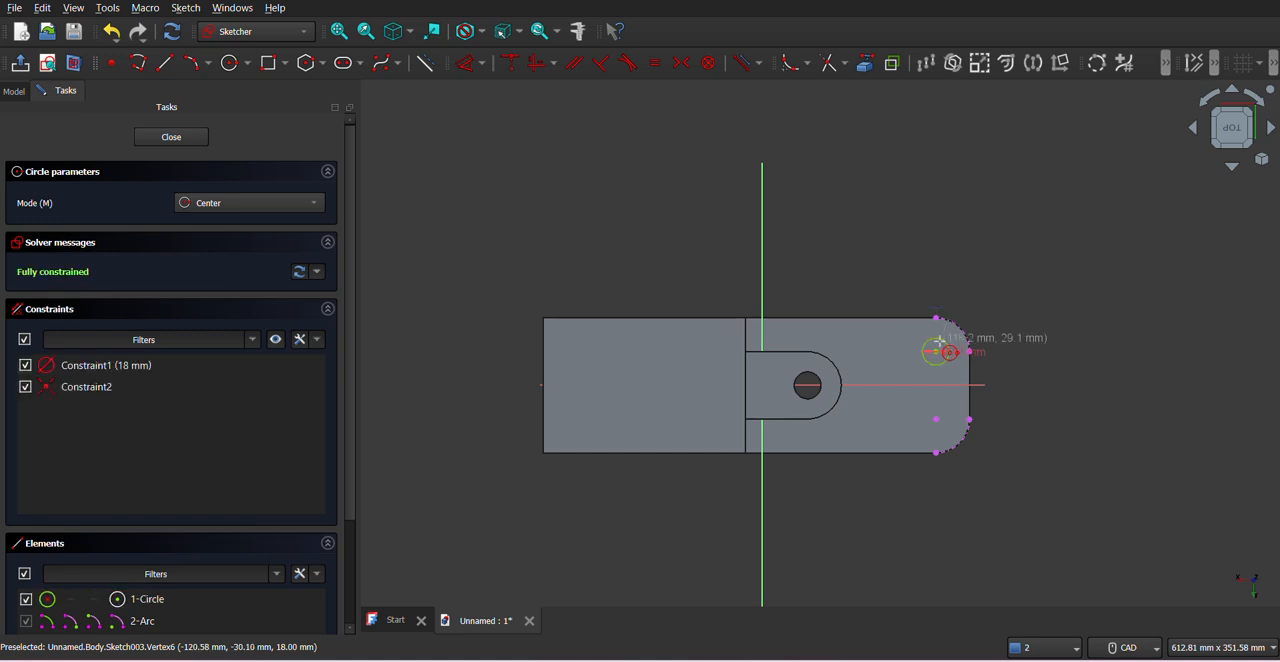
left_click(936, 419)
type("1")
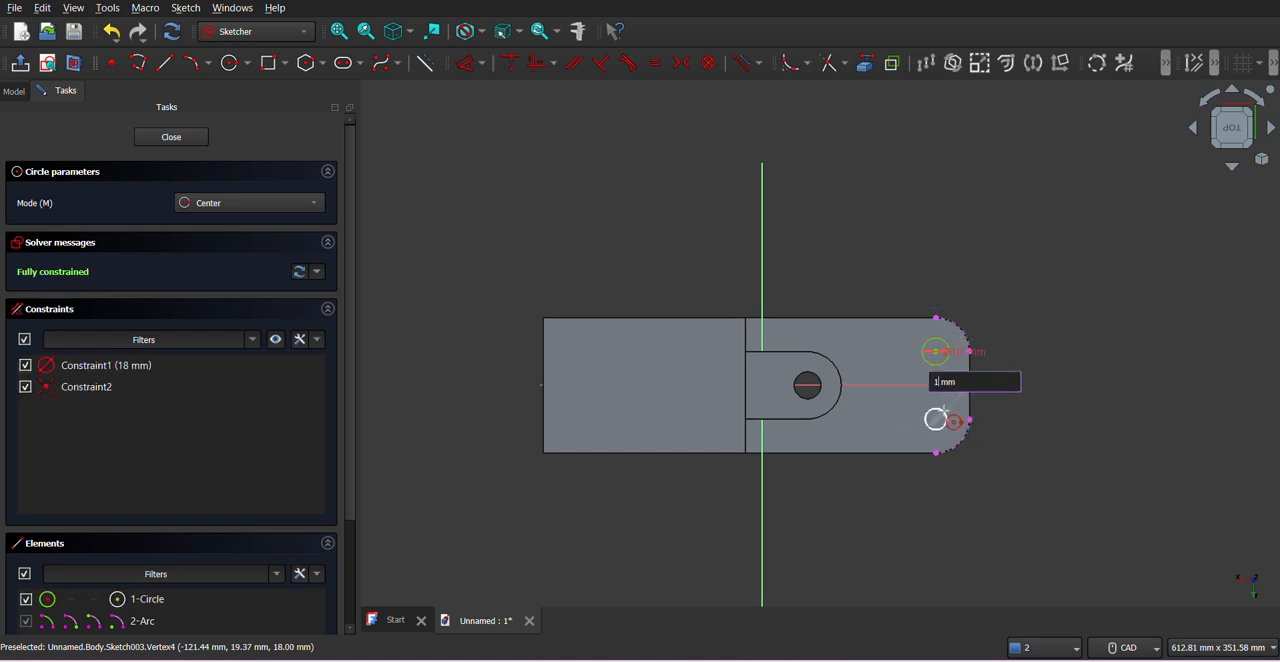
type("8")
key("Return")
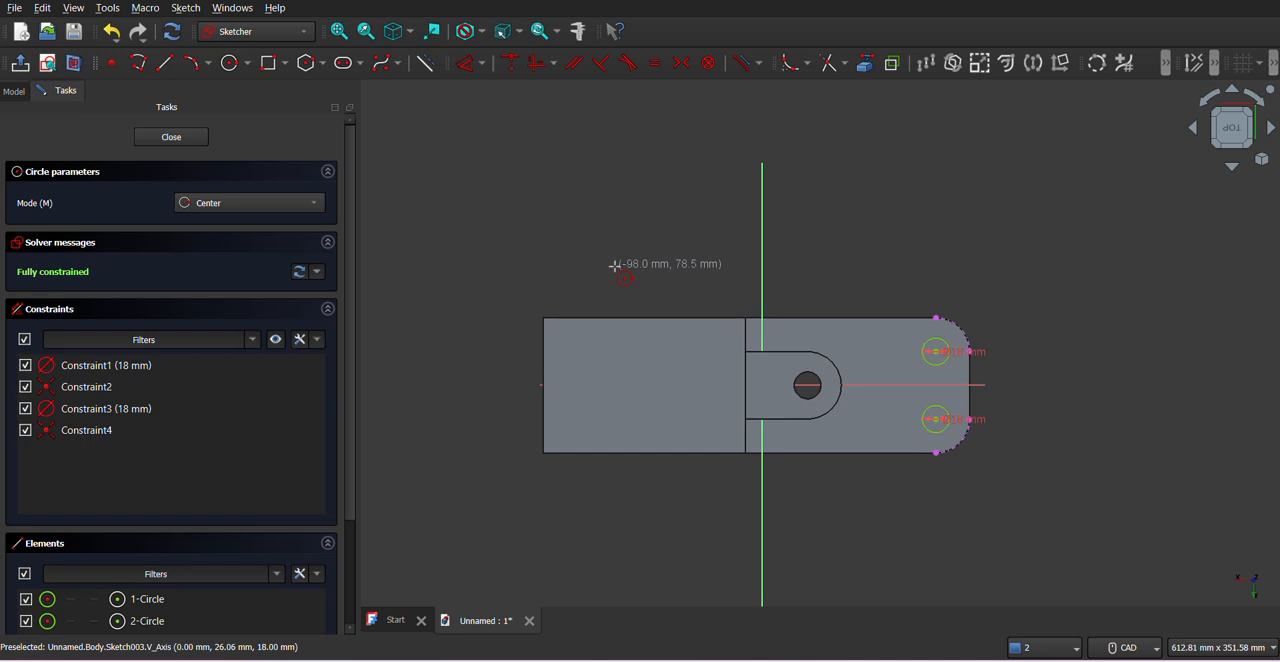
left_click(170, 138)
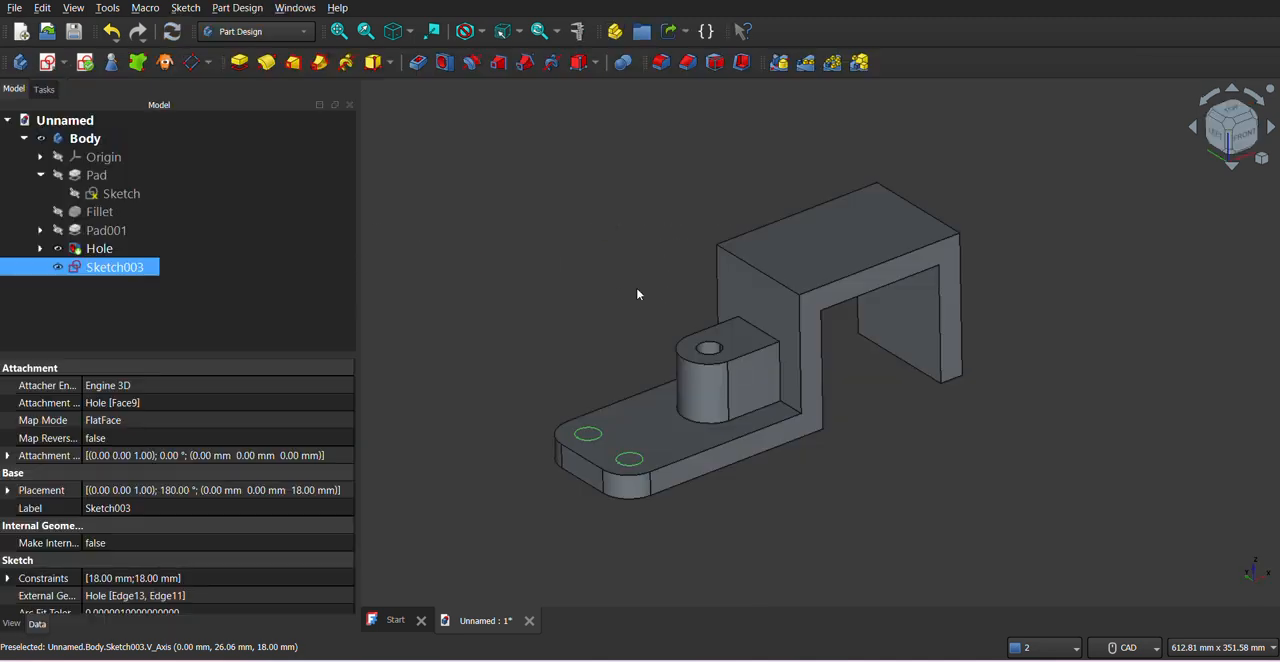
- Create 18 mm diameter holes with depth Through all from the two-circle sketch on the base flange
left_click(444, 64)
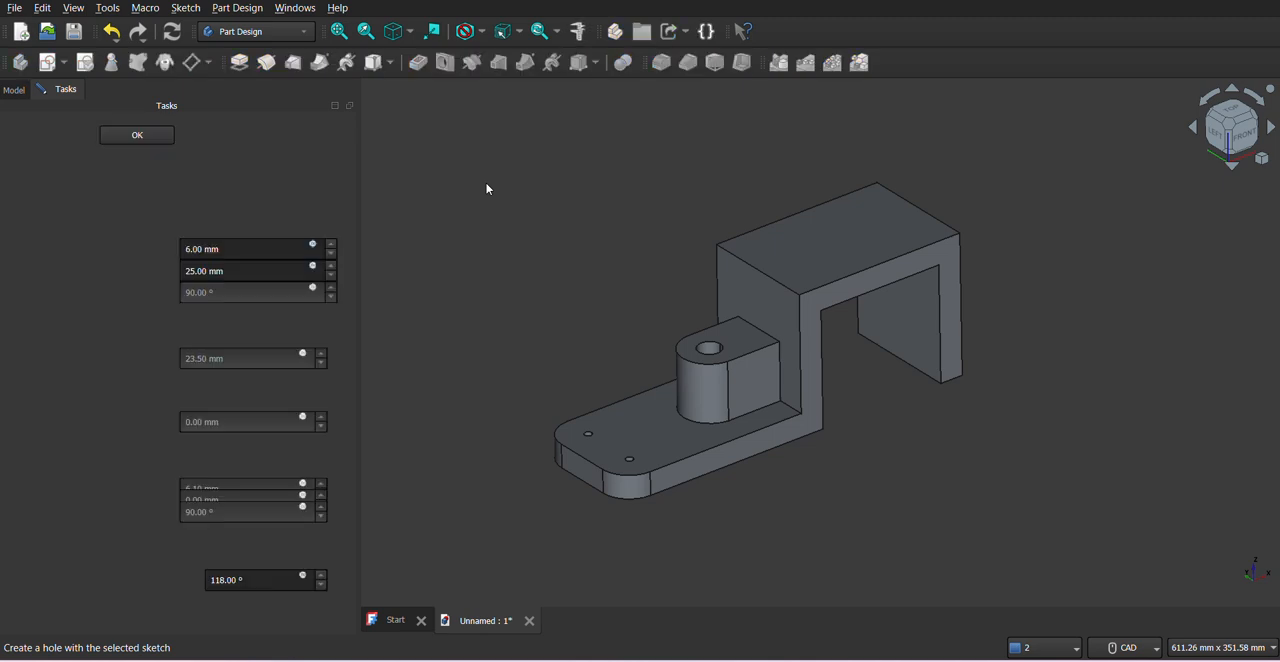
left_click(230, 252)
triple_click(230, 252)
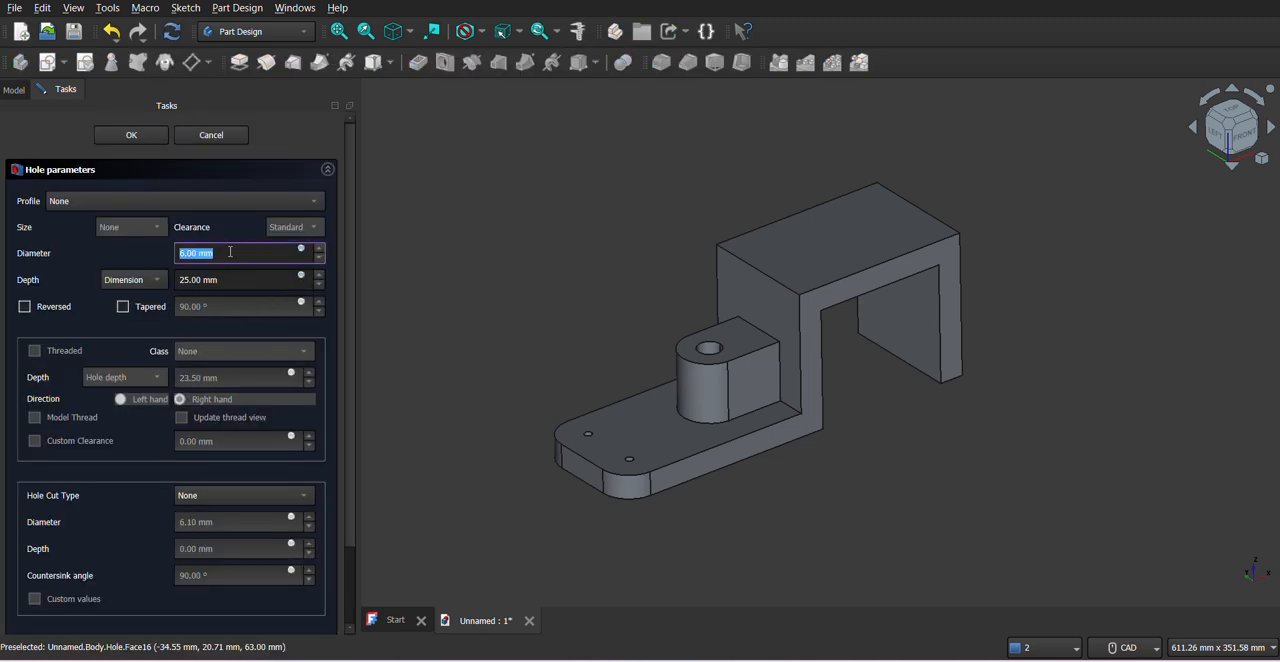
type("18")
left_click(155, 279)
left_click(148, 292)
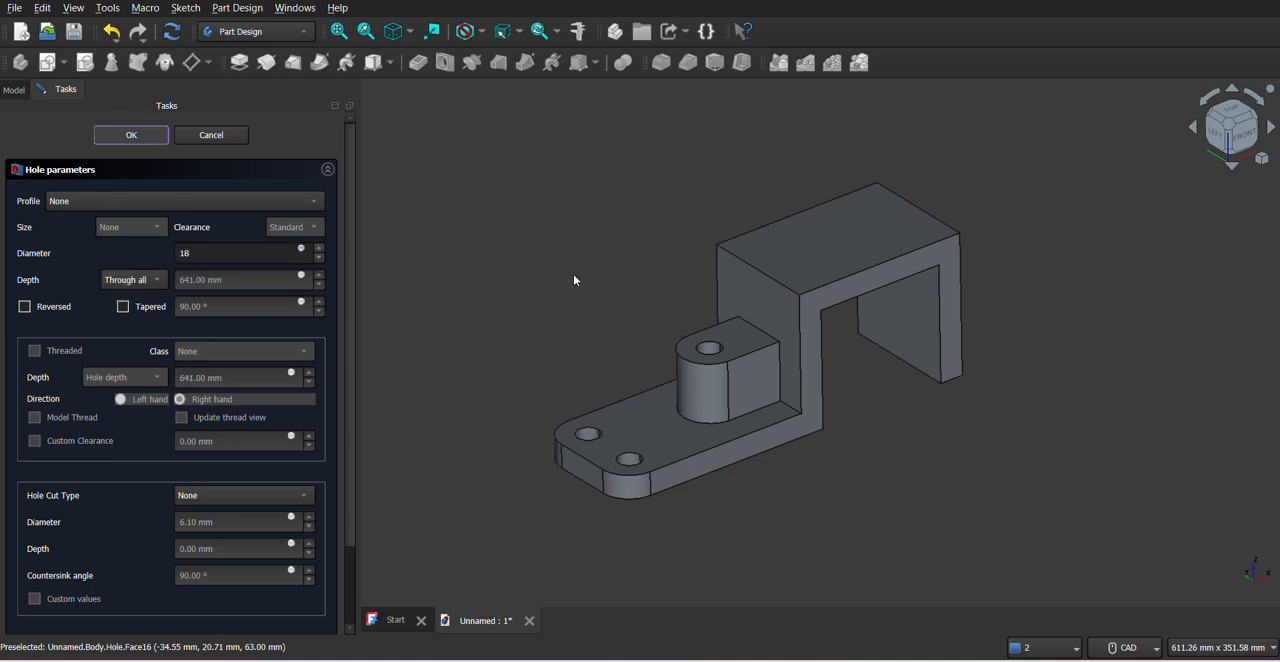
key("Return")
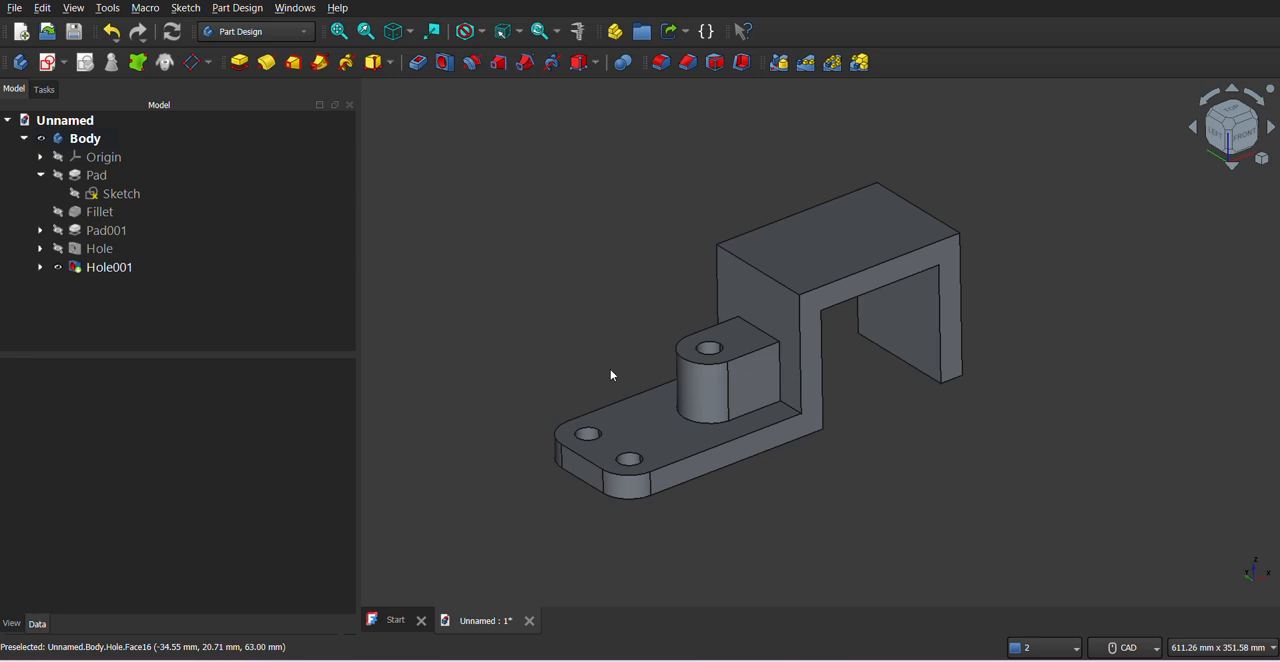
mouse_move(611, 370)
middle_mouse_down()
mouse_move(623, 386)
mouse_move(633, 367)
middle_mouse_up()
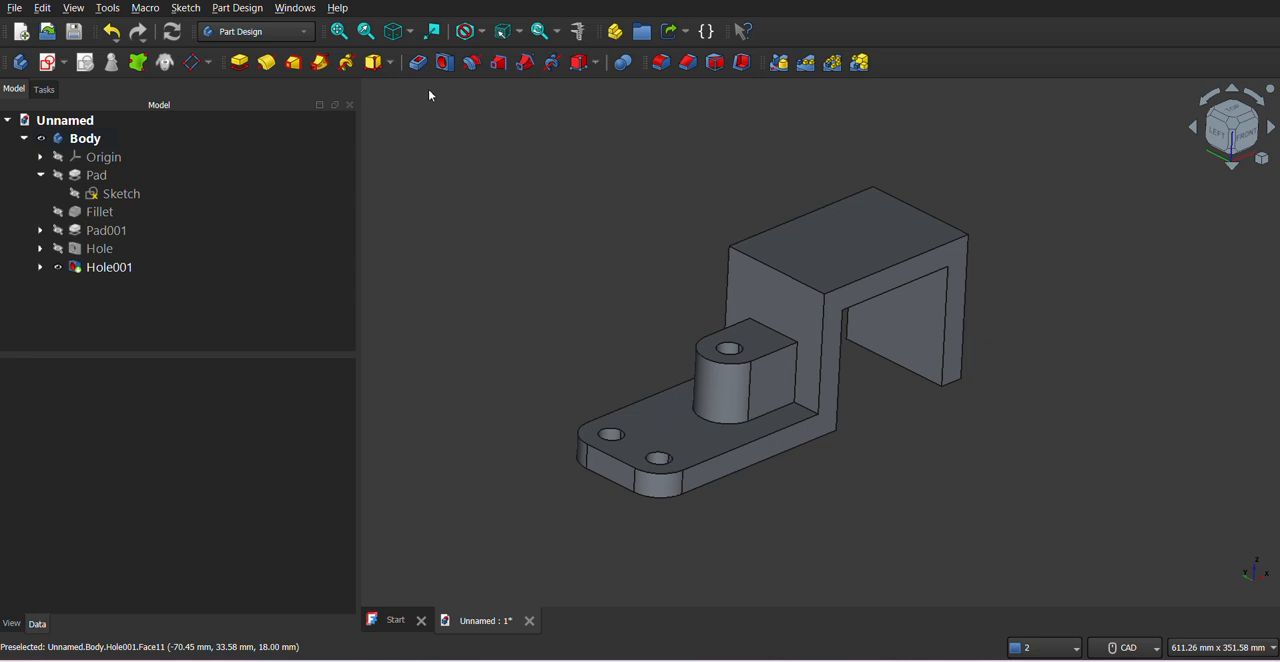
middle_click_drag(870, 424, 730, 384)
middle_click_drag(894, 474, 878, 507)
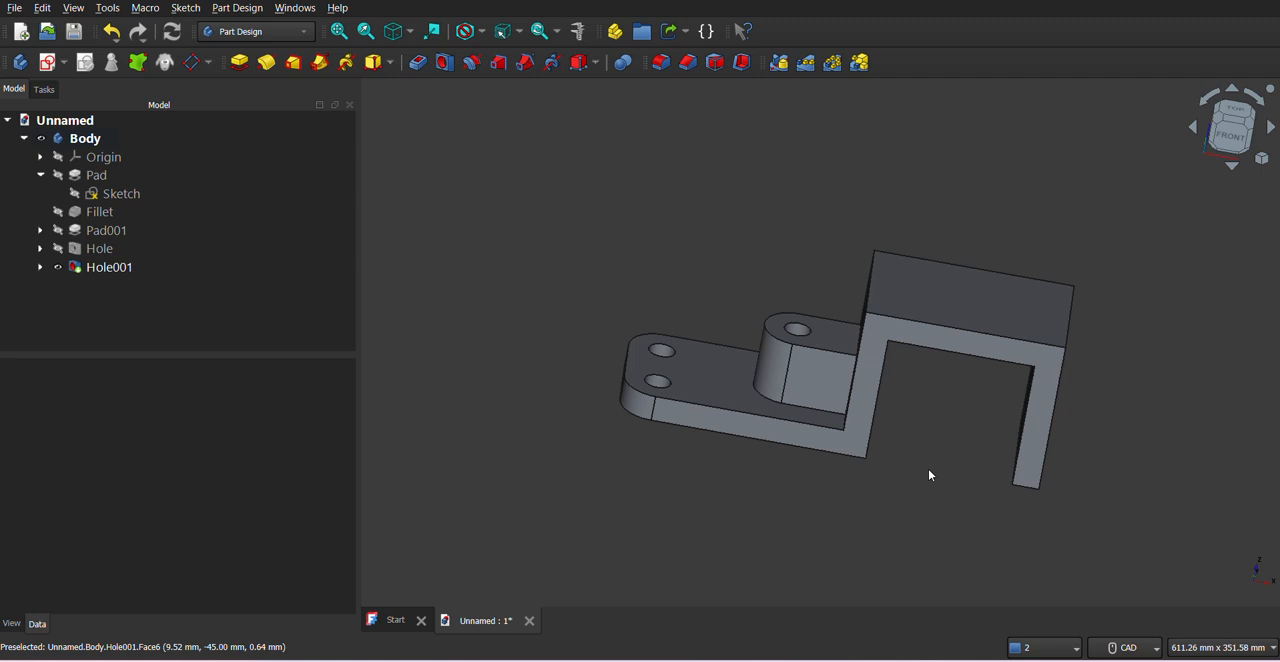
left_click(120, 268)
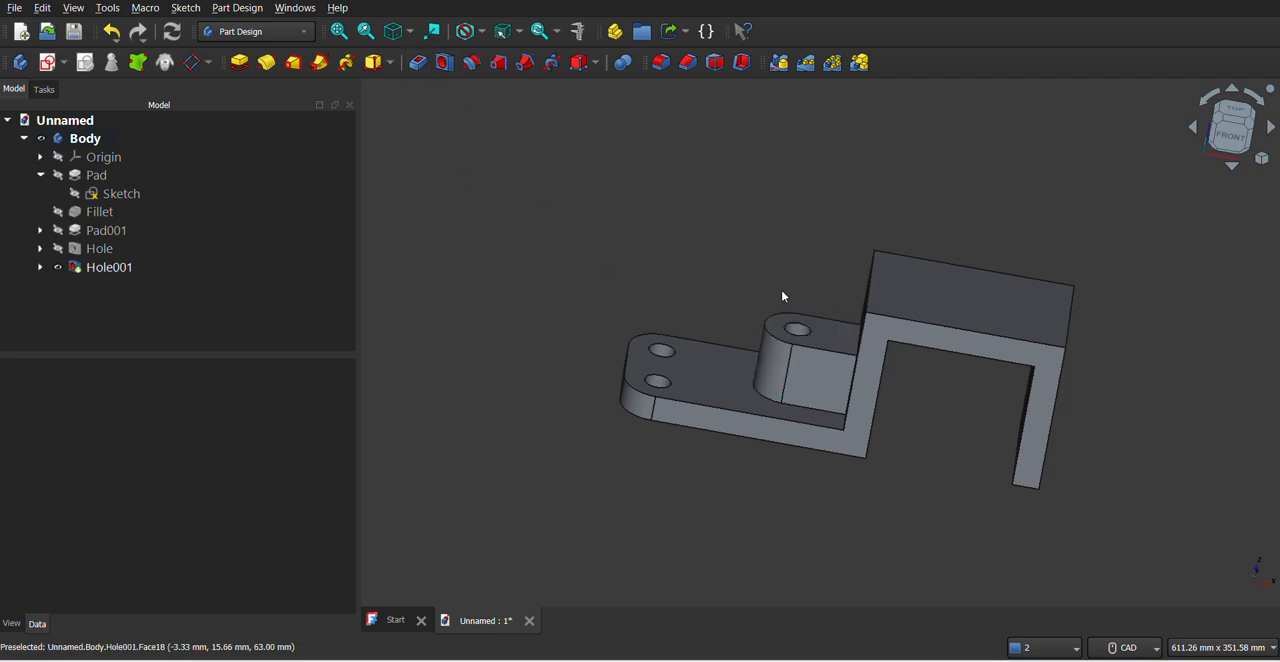
middle_click_drag(723, 283, 699, 293)
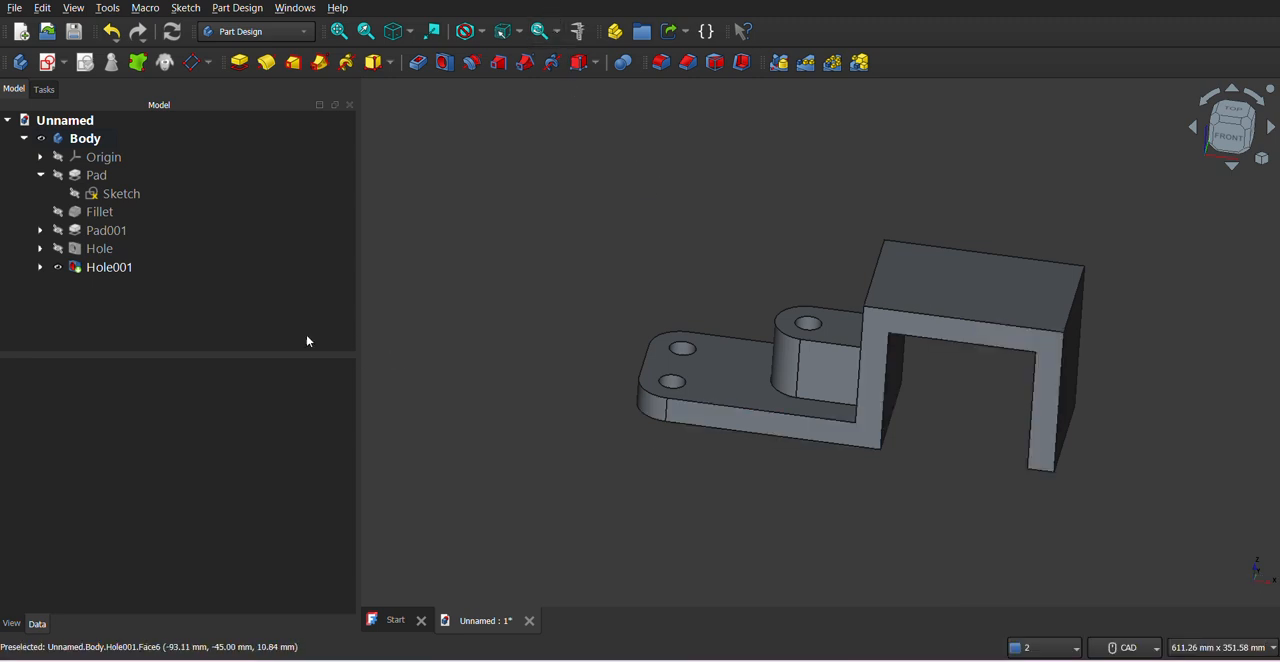
mouse_move(747, 405)
middle_mouse_down()
mouse_move(746, 419)
mouse_move(749, 392)
middle_mouse_up()
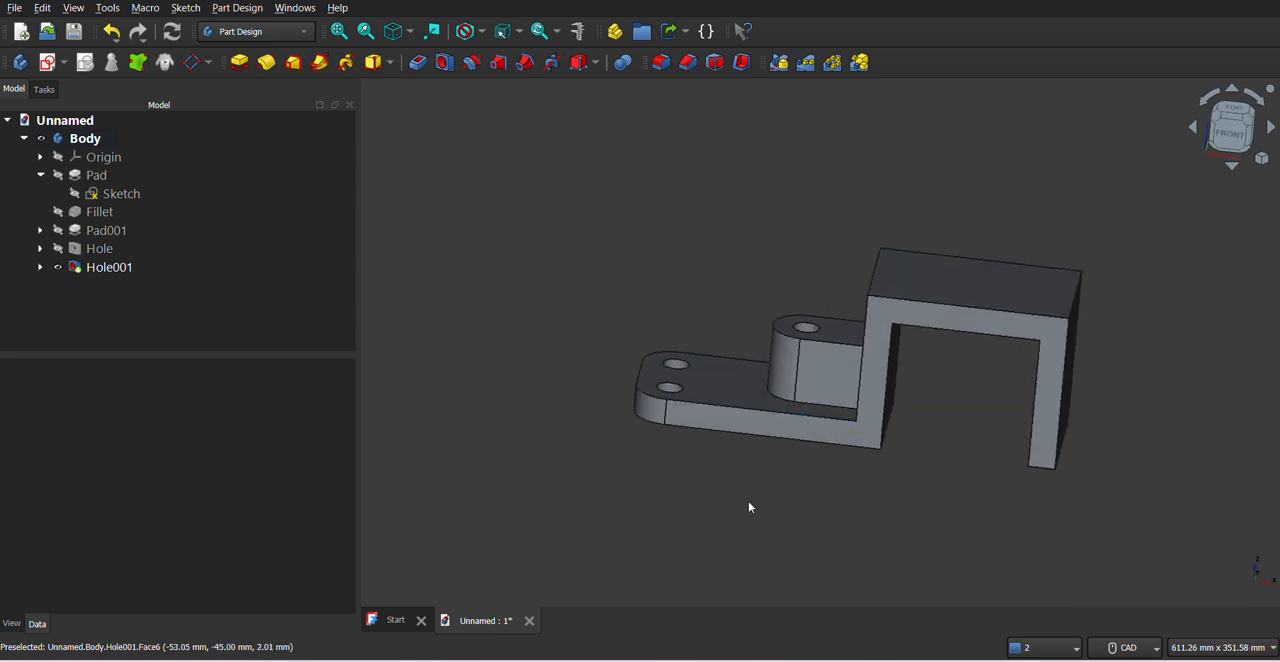
- After consulting the PDF drawing, start a sketch on the outer face of the bracket's free leg, oriented with the leg upright
key("alt+Tab")
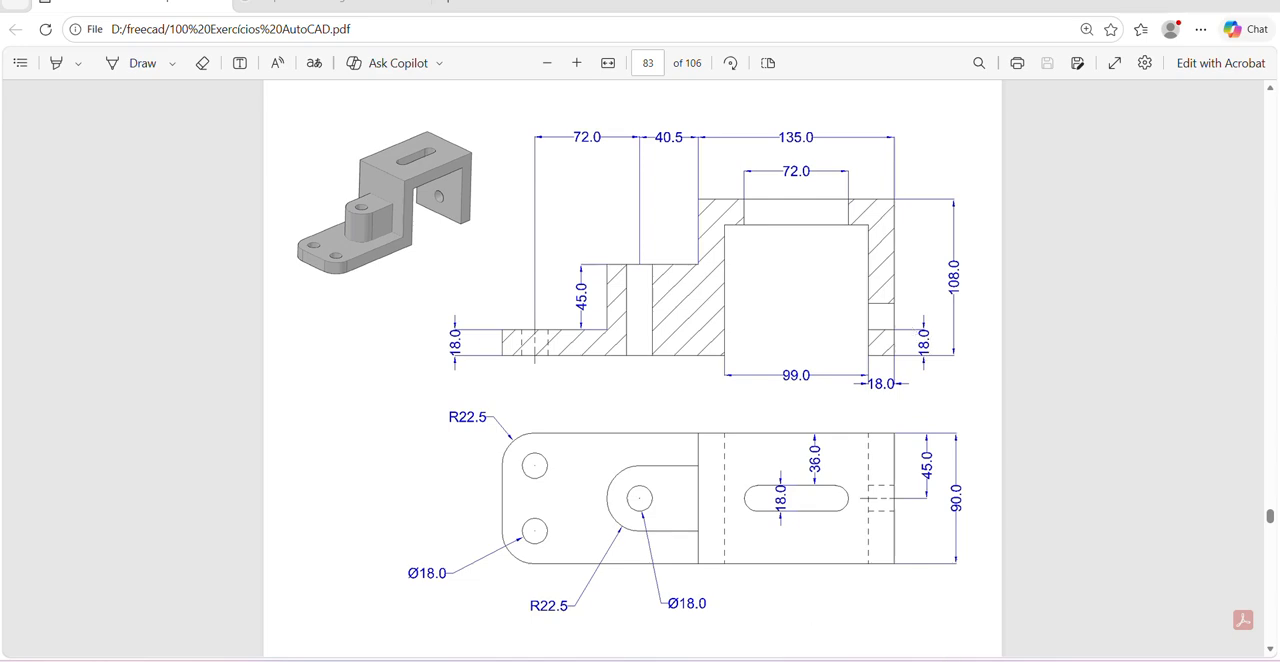
left_click(929, 657)
middle_click_drag(993, 427, 914, 406)
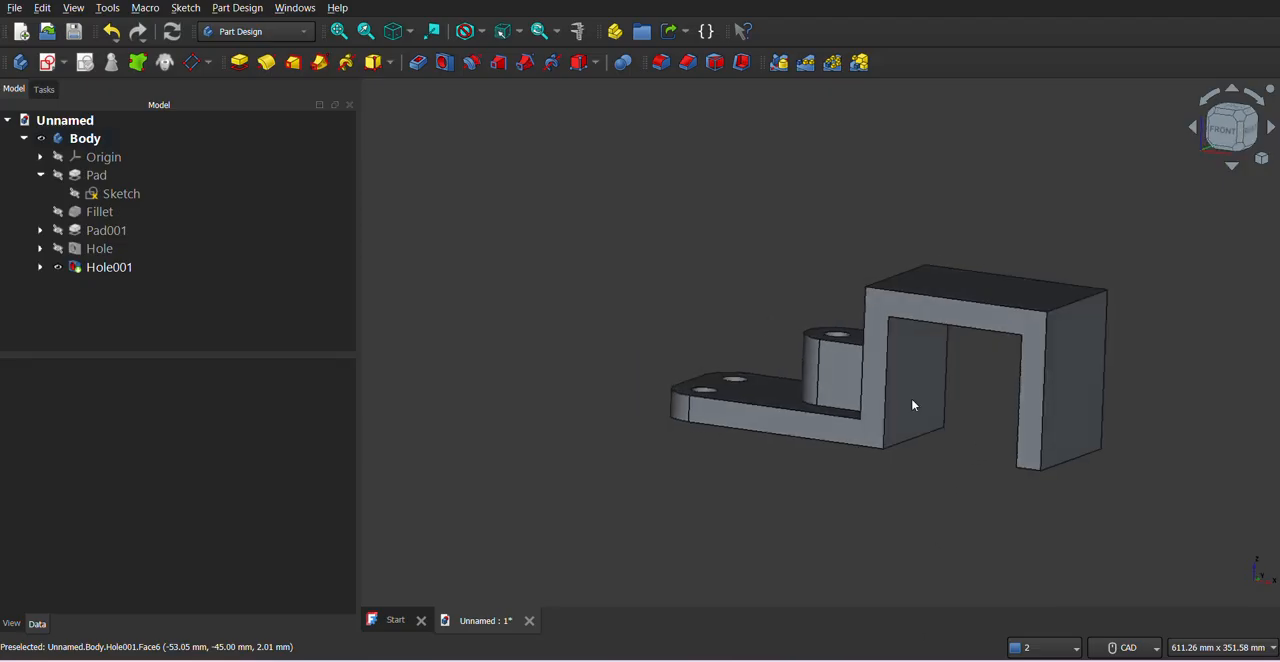
left_click(1072, 402)
left_click(63, 63)
left_click(77, 87)
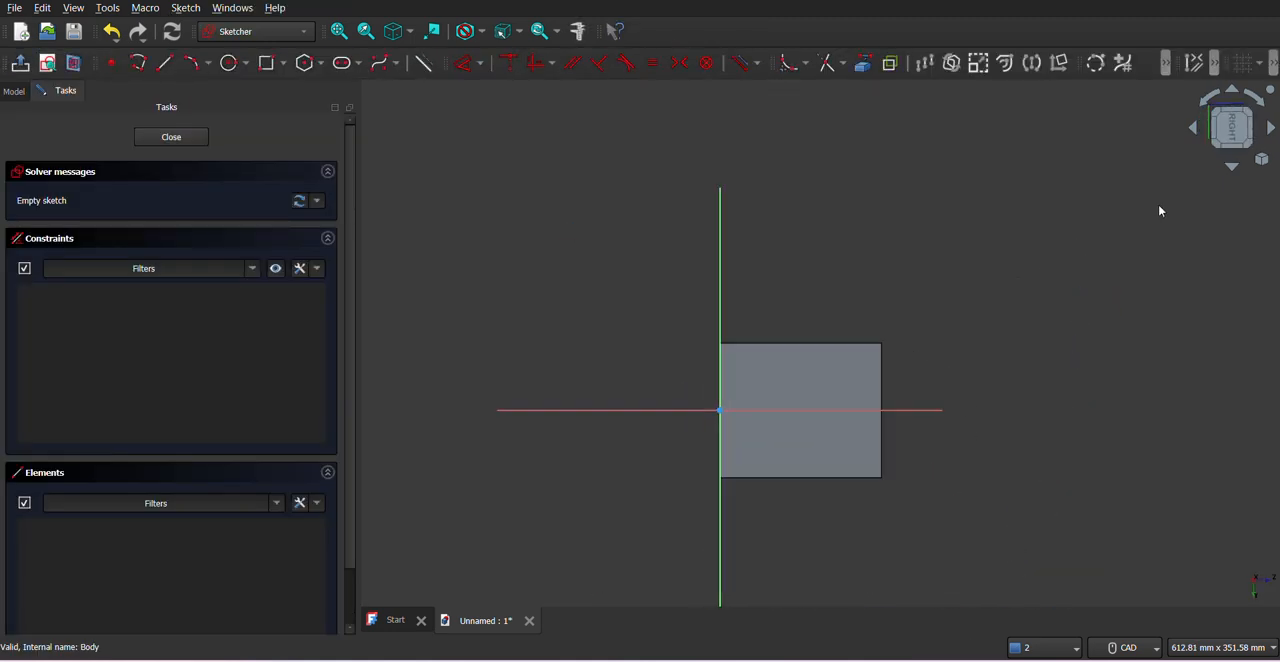
left_click(1207, 100)
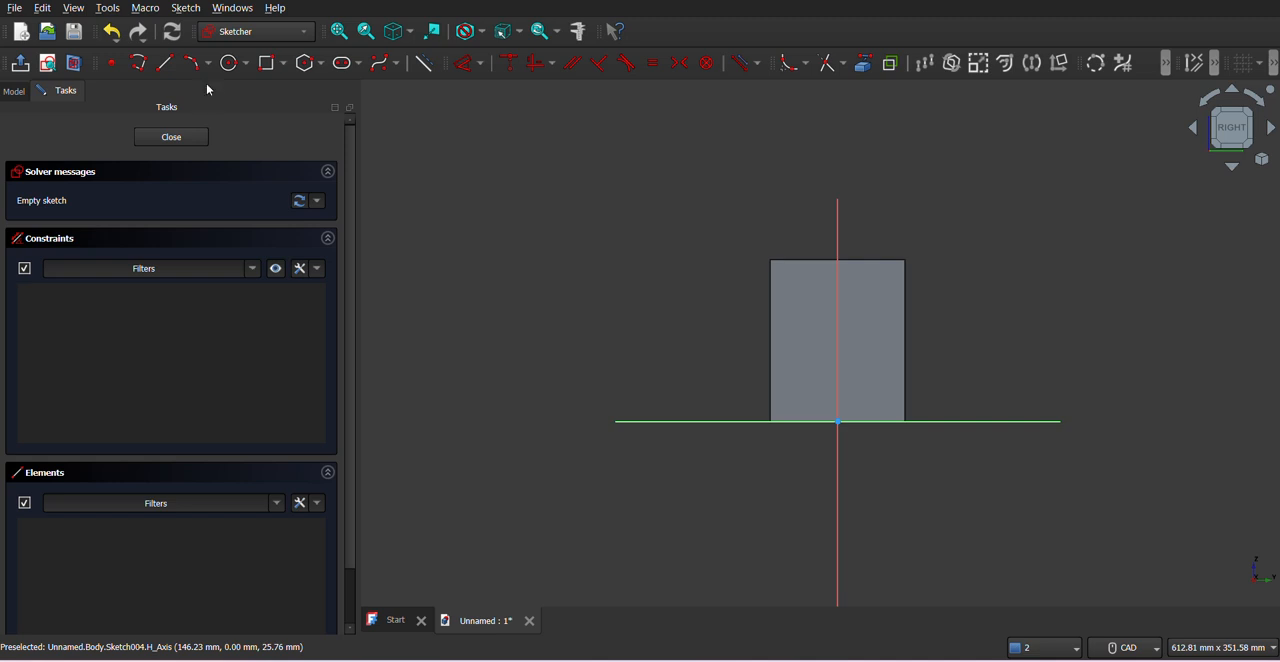
- Draw an 18 mm diameter circle centred on the sketch's vertical centreline in the lower half of the leg face
left_click(233, 62)
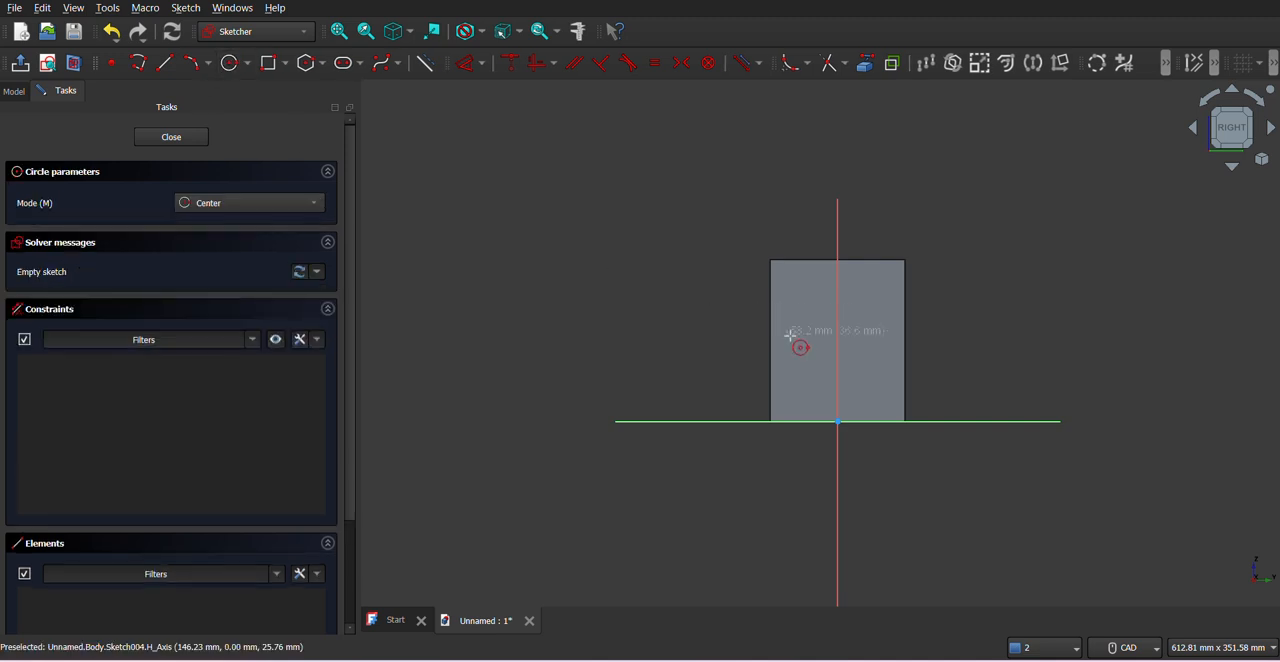
left_click(837, 360)
type("18")
key("Return")
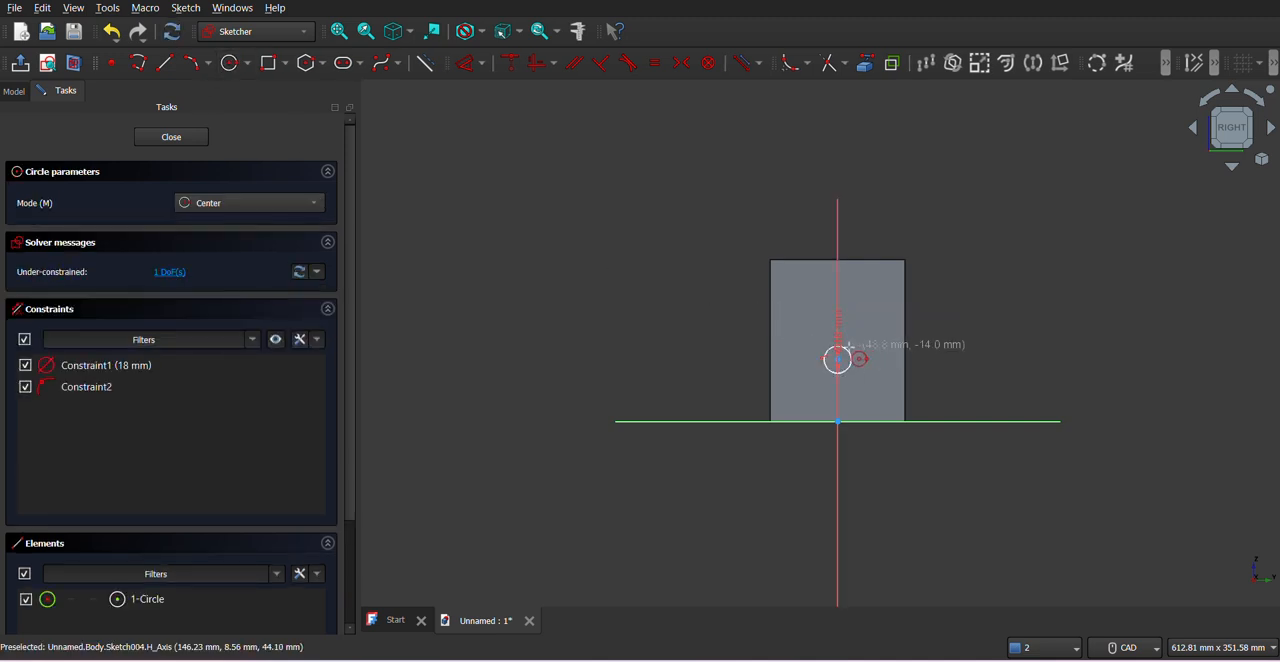
scroll(885, 385, "up", 5)
scroll(626, 343, "up", 1)
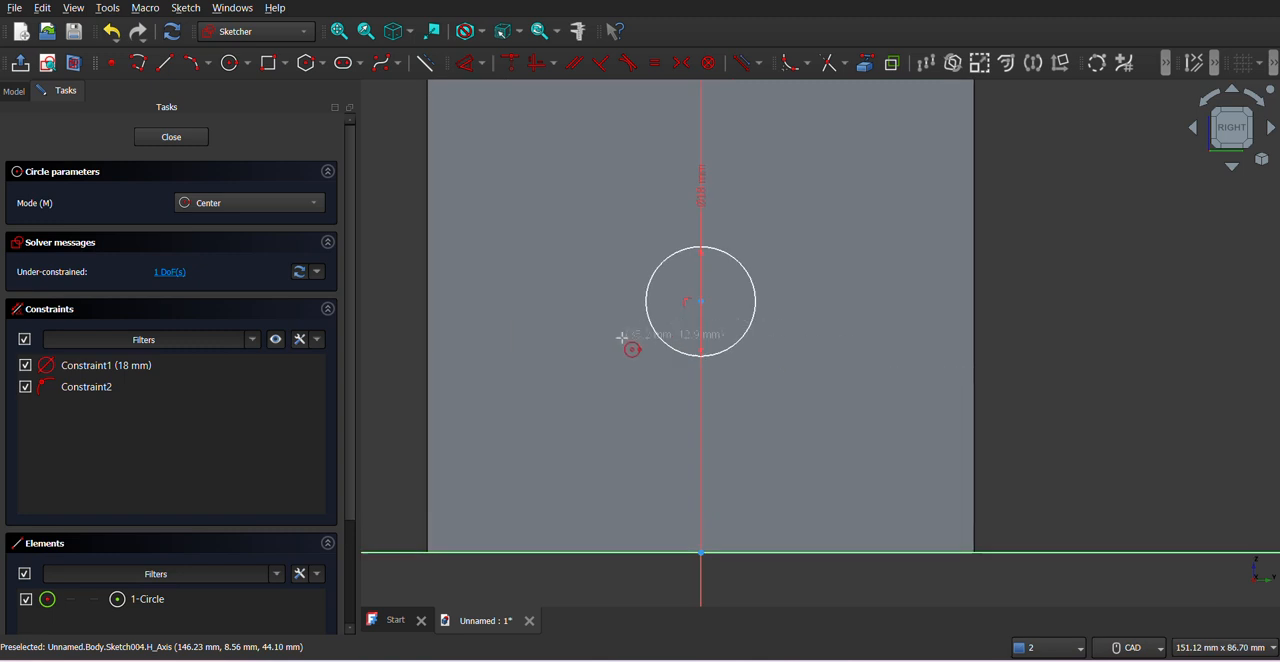
scroll(596, 352, "down", 3)
scroll(596, 352, "down", 1)
key("Escape")
- Try to add an 18 mm distance dimension to the circle
left_click(463, 67)
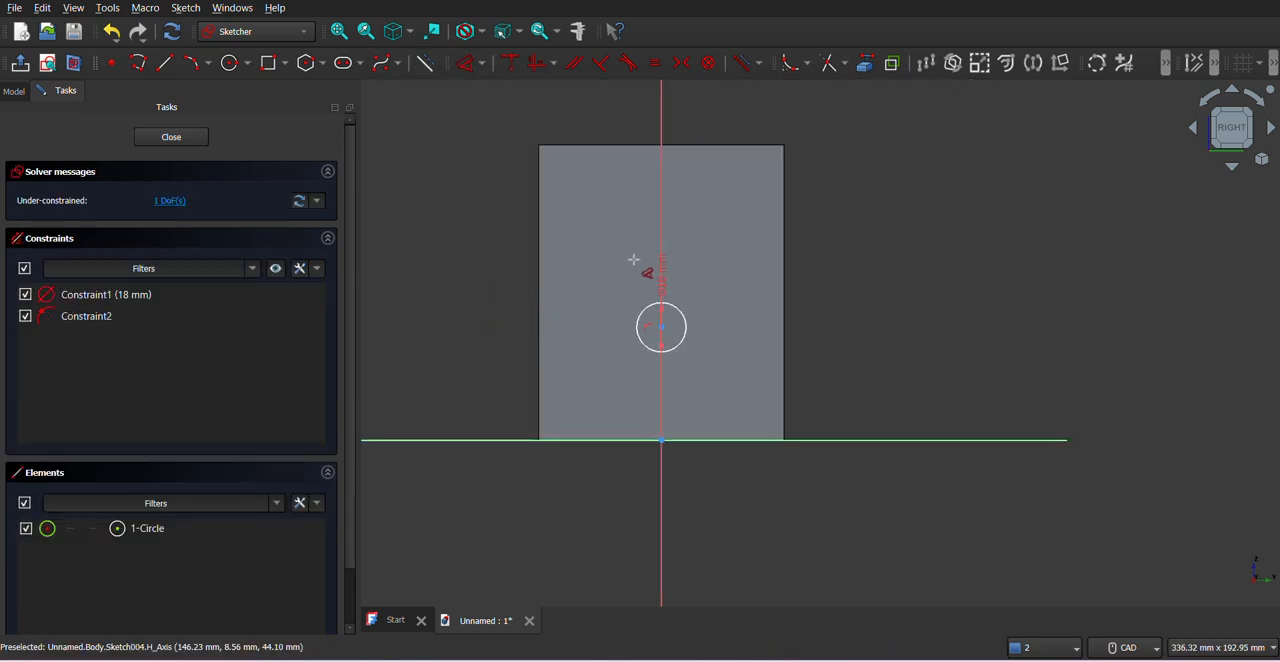
left_click(646, 320)
left_click(866, 261)
type("18")
key("Return")
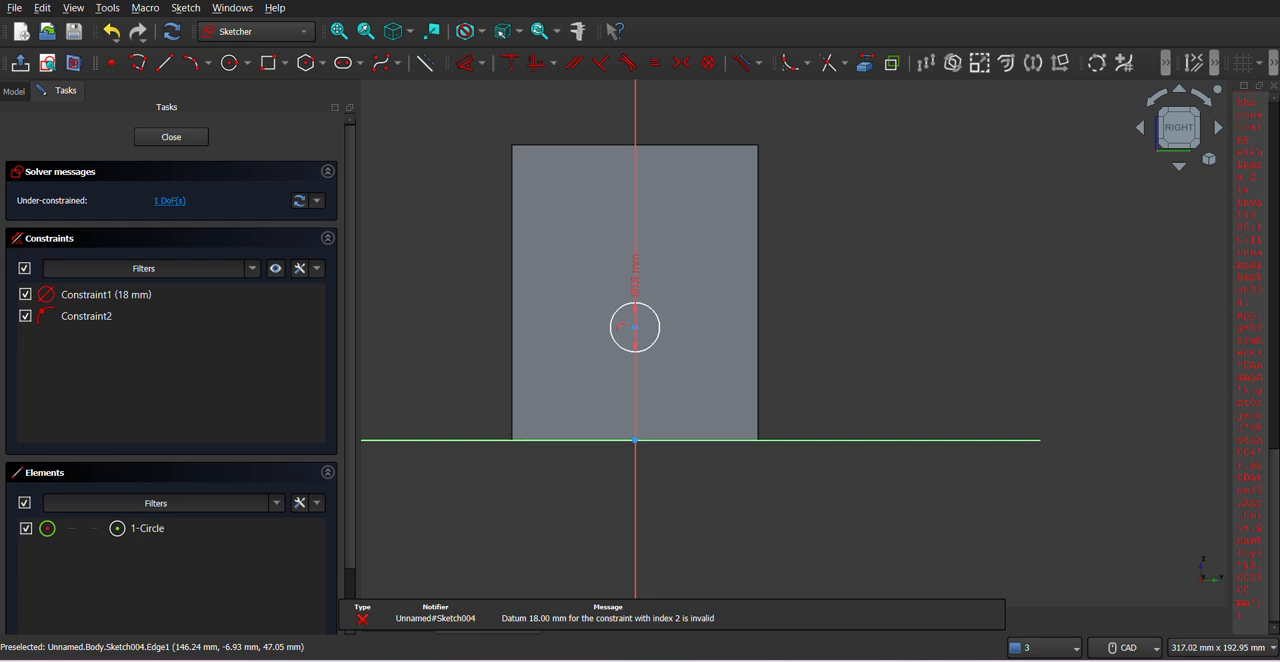
- Constrain the circle's centre 18 mm above the sketch origin and undo that dimension
scroll(640, 370, "up", 2)
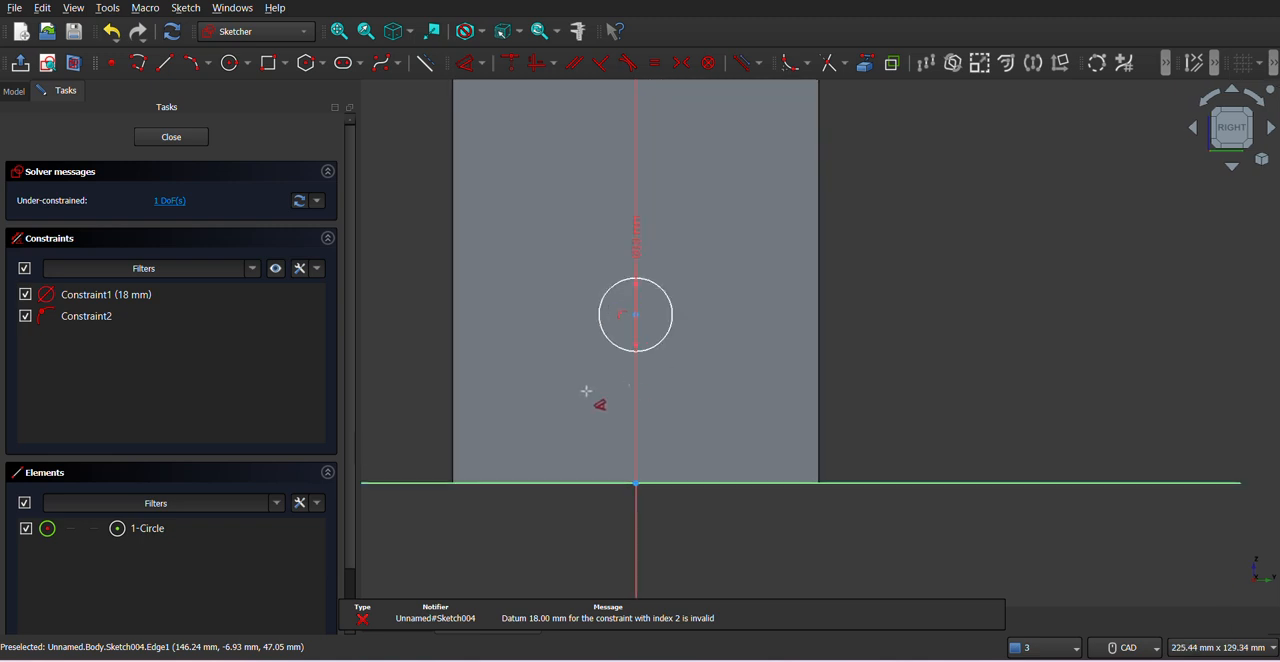
left_click(636, 315)
left_click(634, 483)
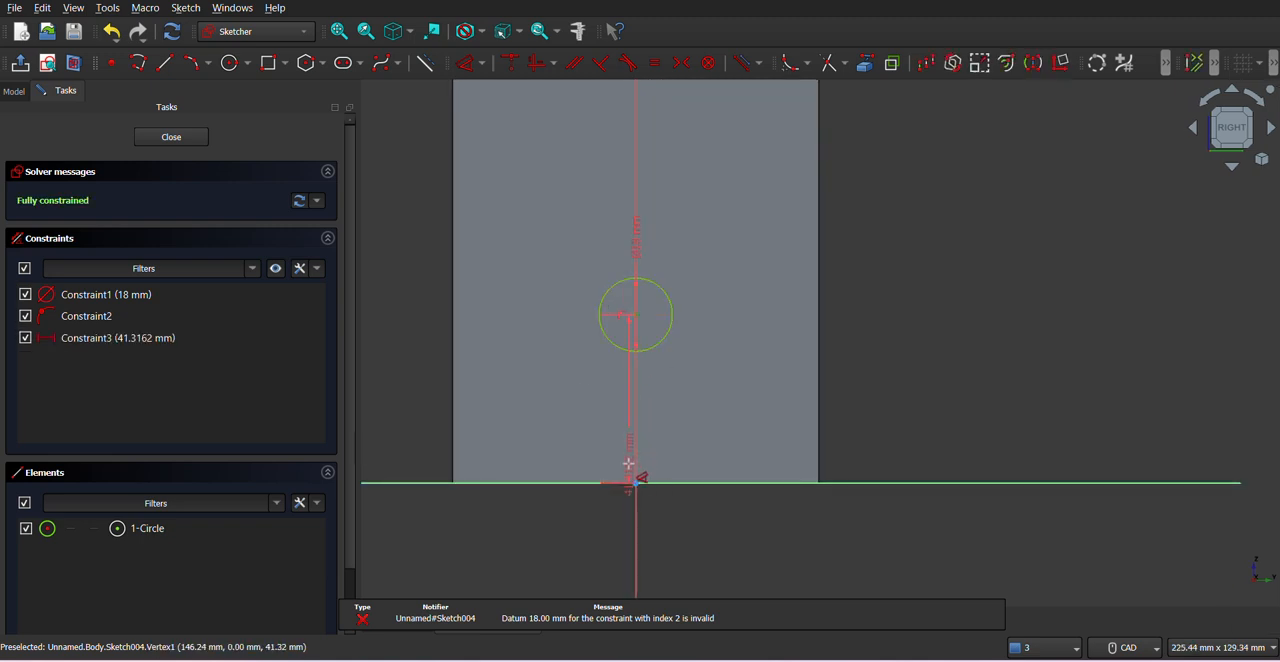
left_click(933, 420)
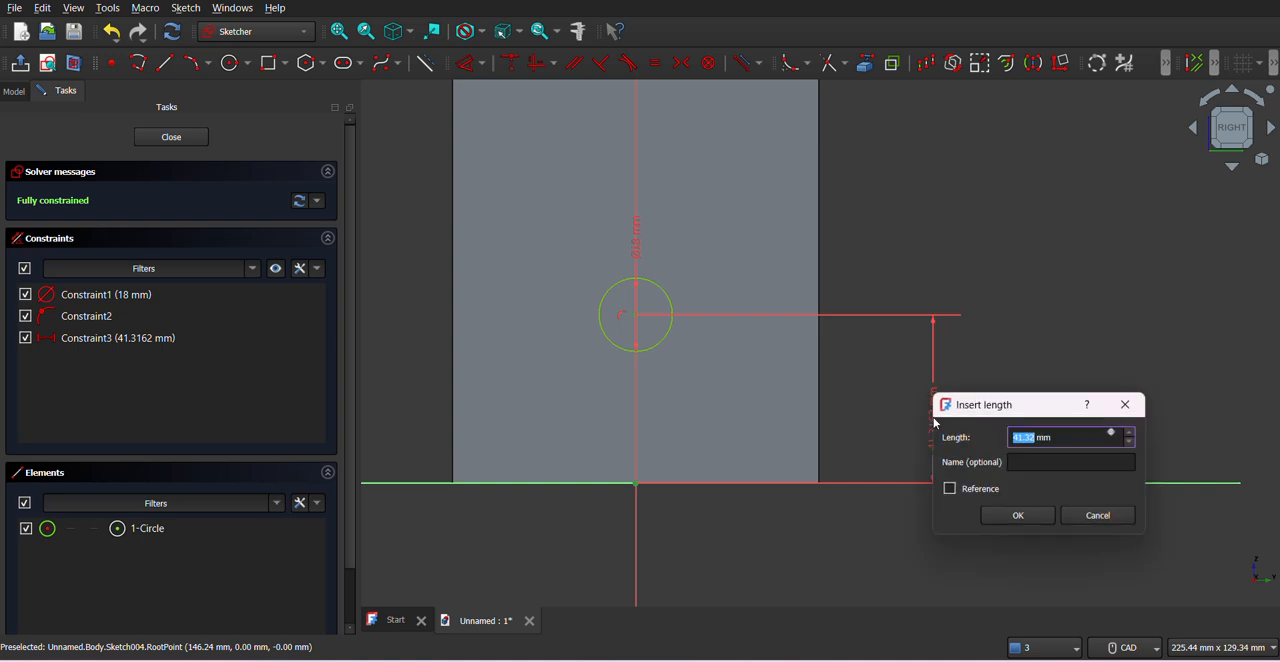
type("18")
key("Return")
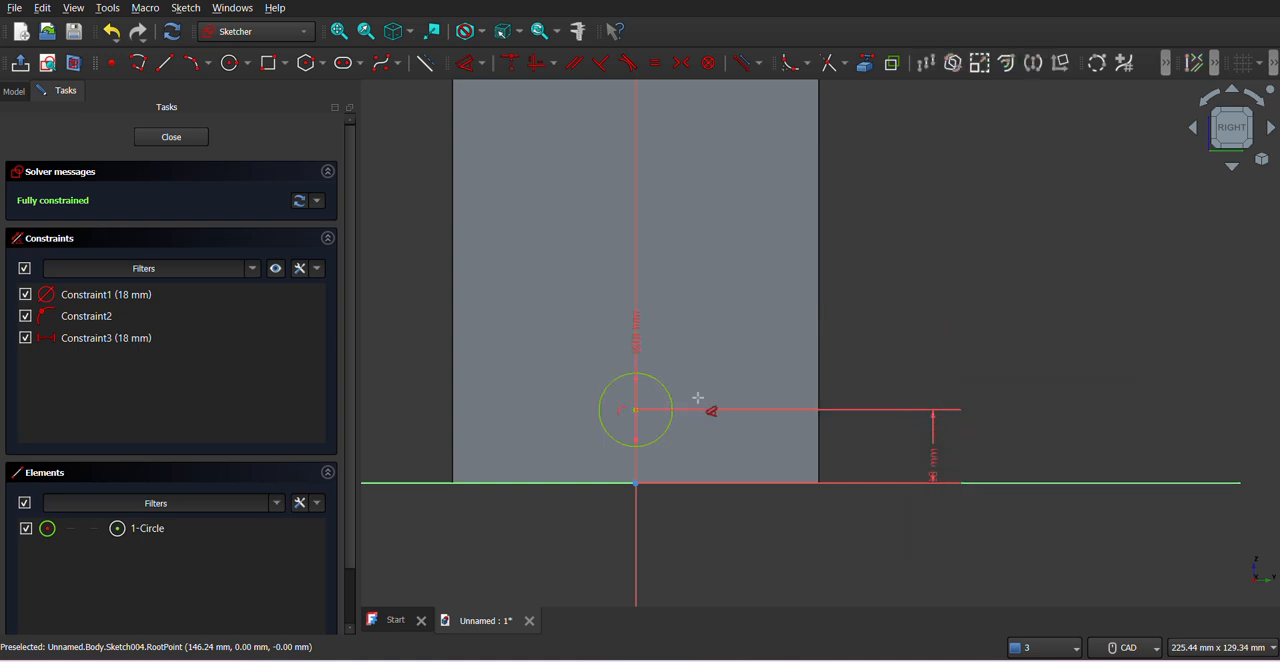
left_click(637, 411)
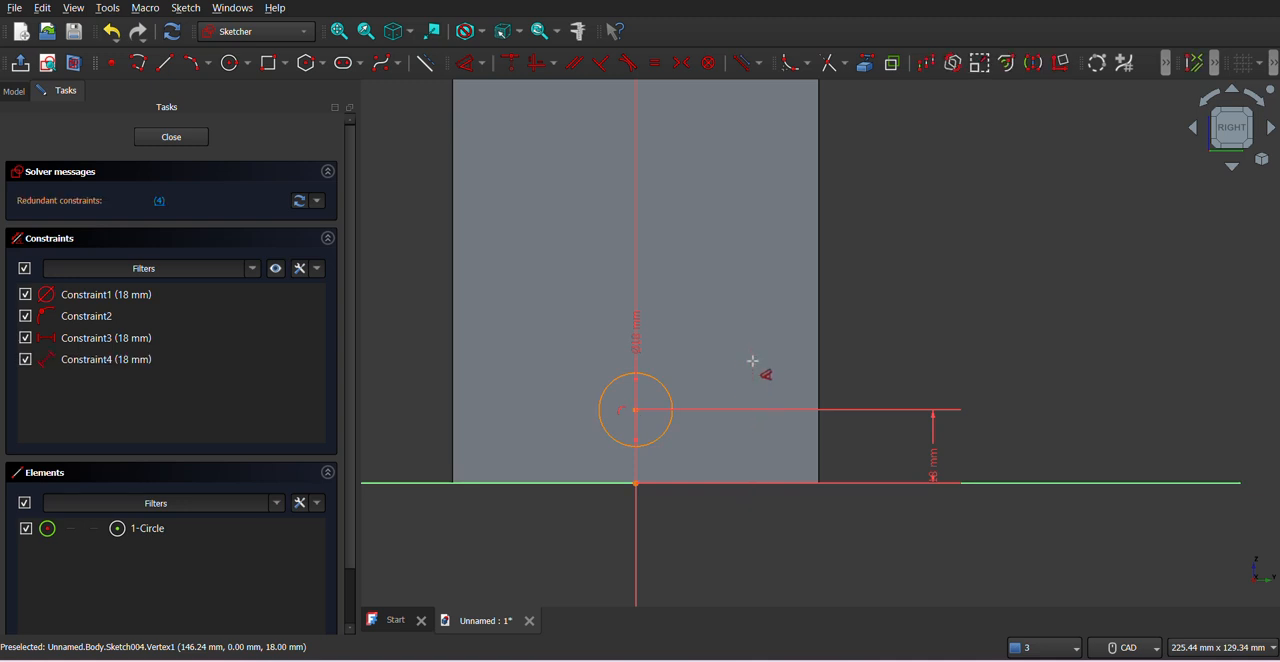
key("Escape")
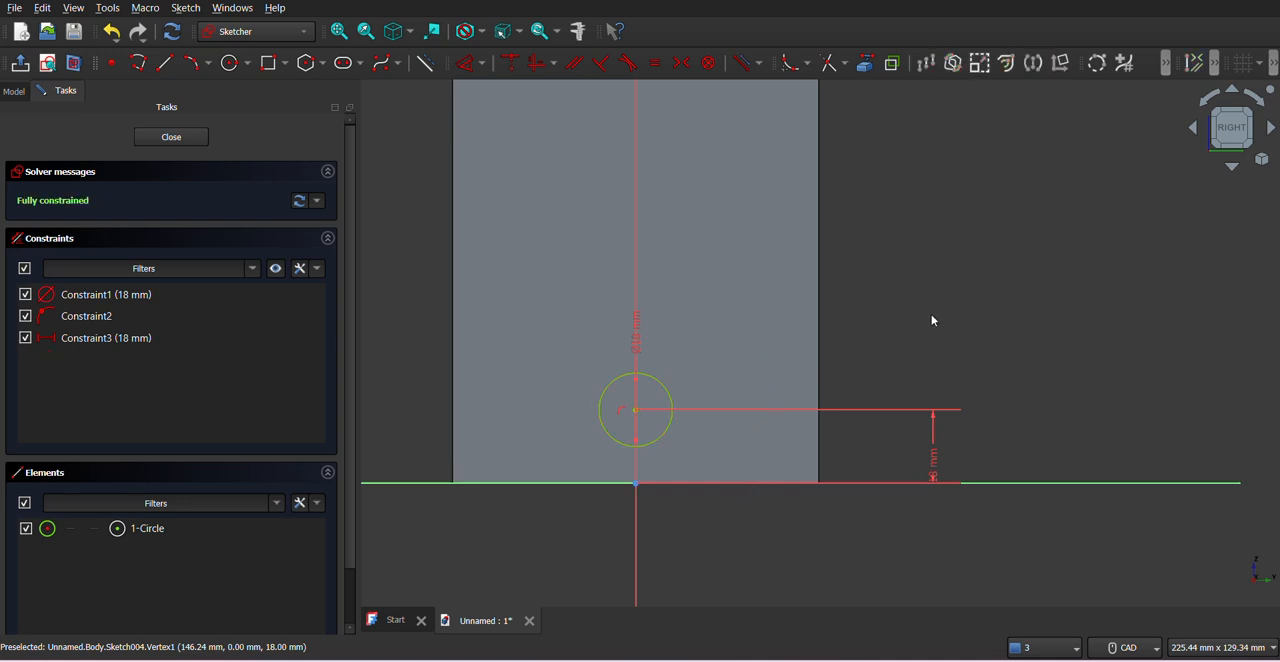
key("ctrl+z")
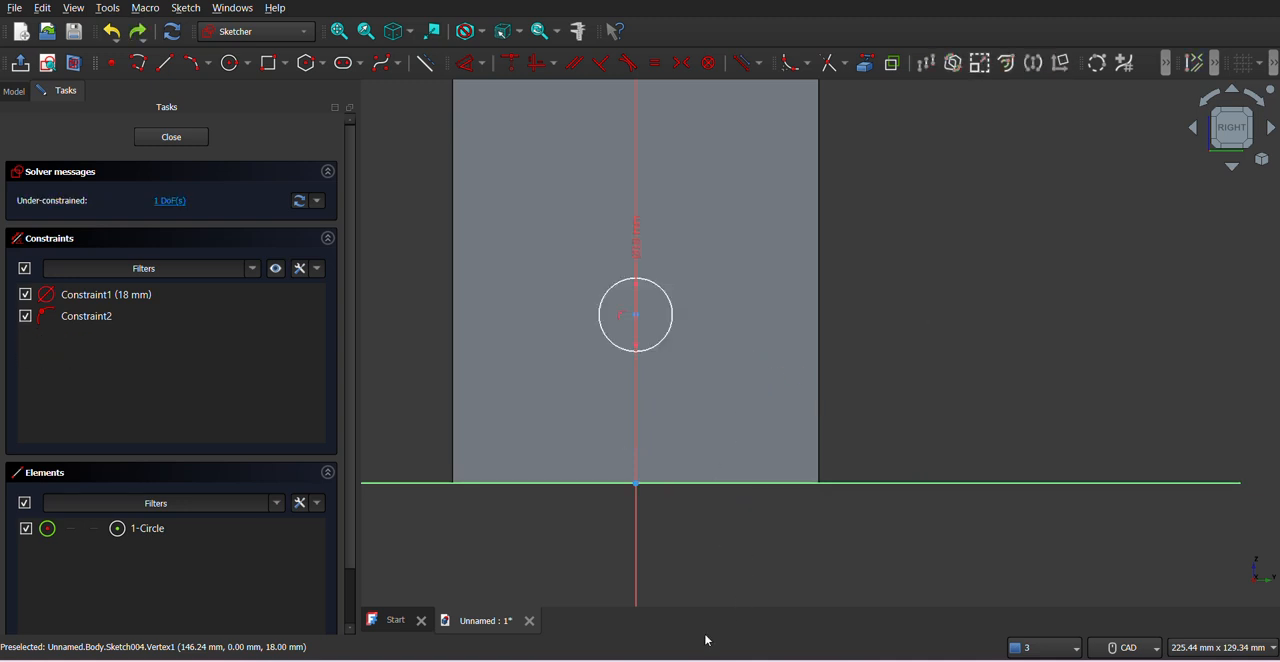
left_click(465, 63)
left_click(635, 315)
left_click(635, 483)
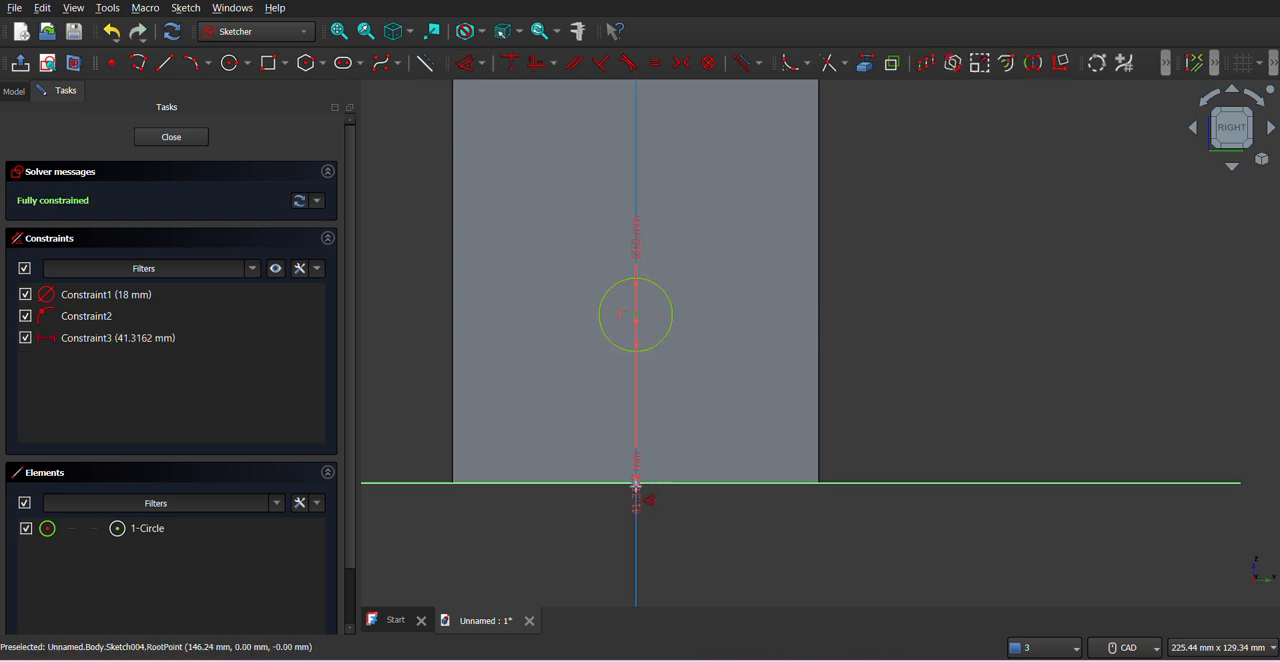
left_click(636, 484)
left_click(637, 485)
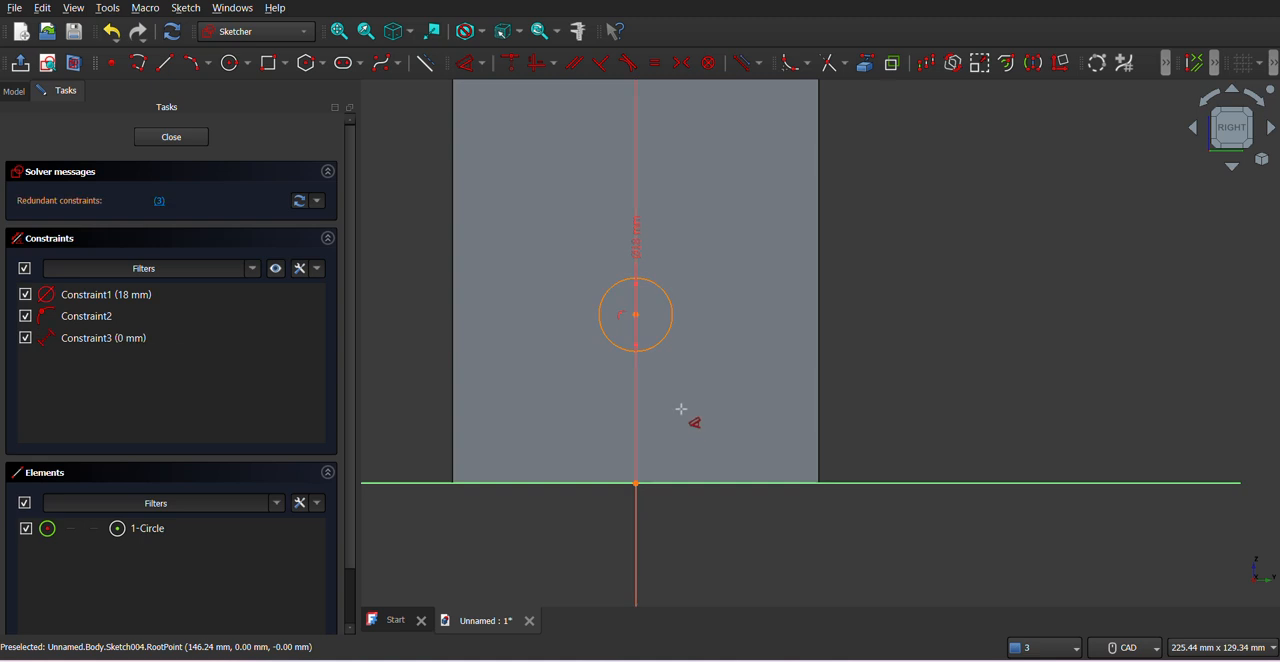
key("Escape")
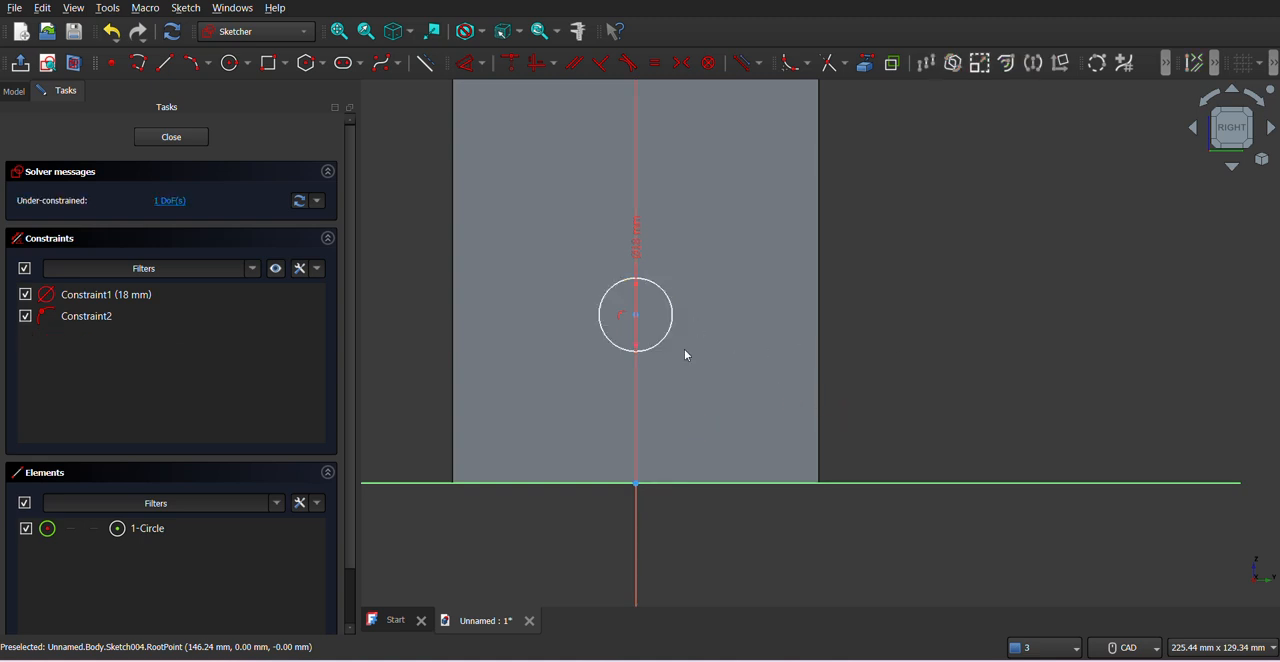
- Constrain the circle's lowest edge 18 mm above the leg's bottom edge and close the sketch
left_click(466, 63)
left_click(628, 350)
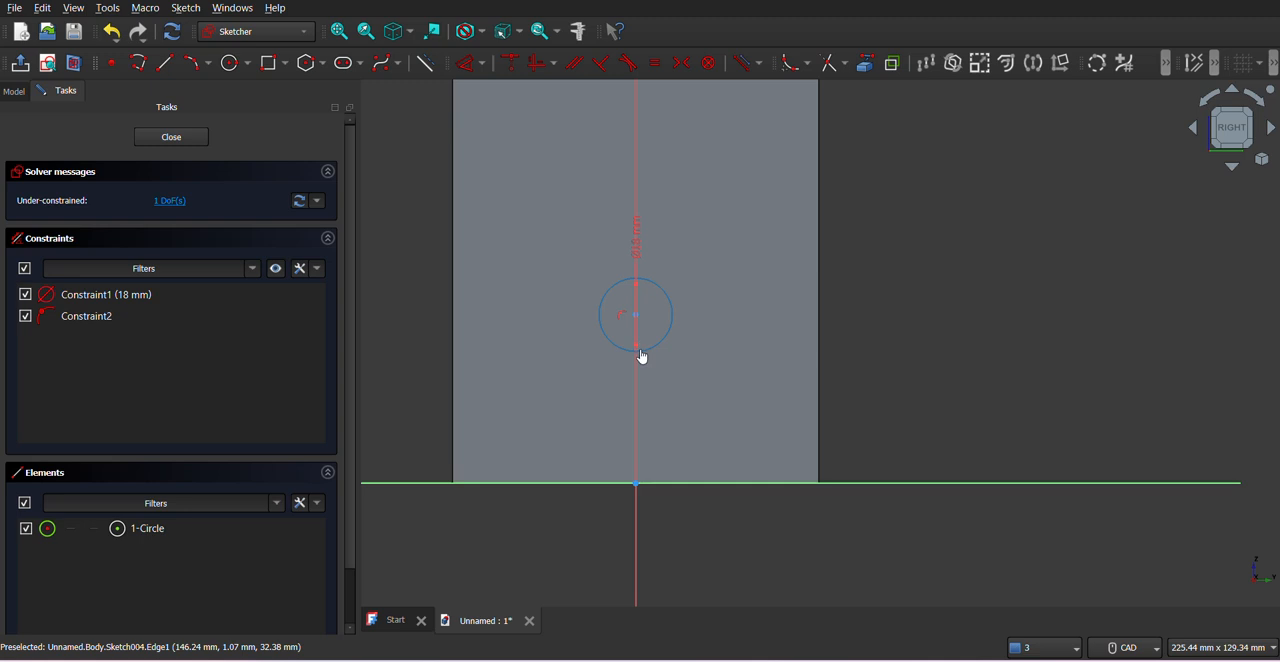
left_click(640, 357)
left_click(636, 491)
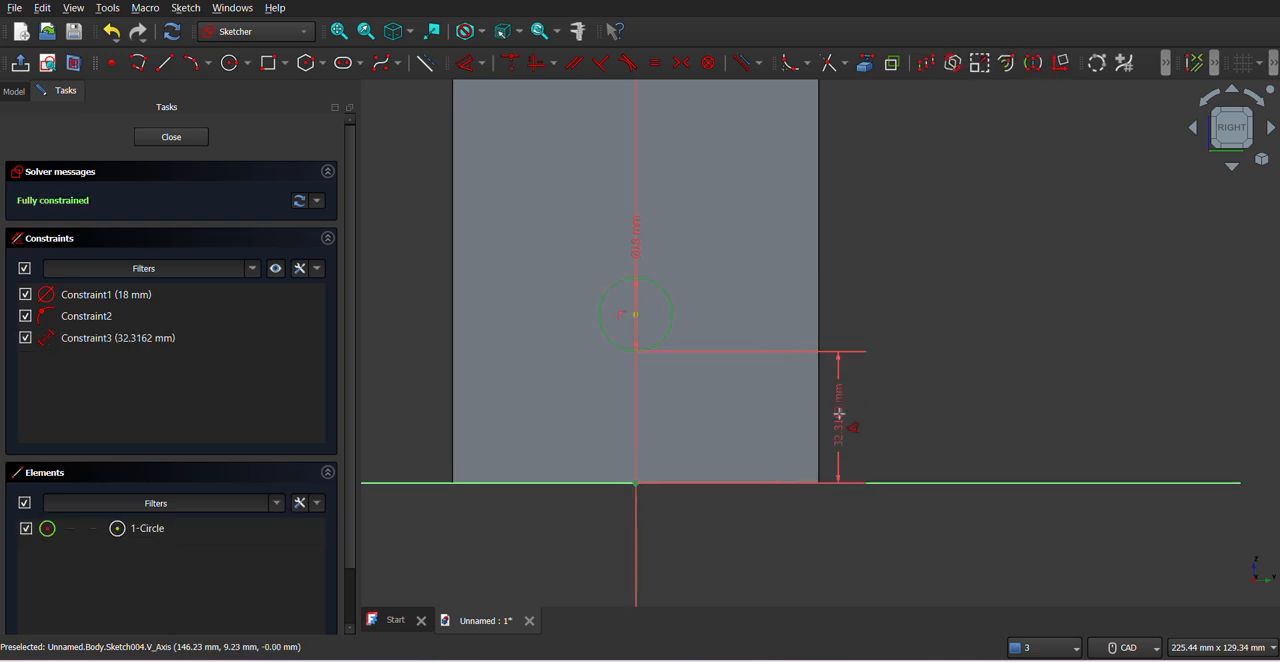
left_click(862, 416)
type("18")
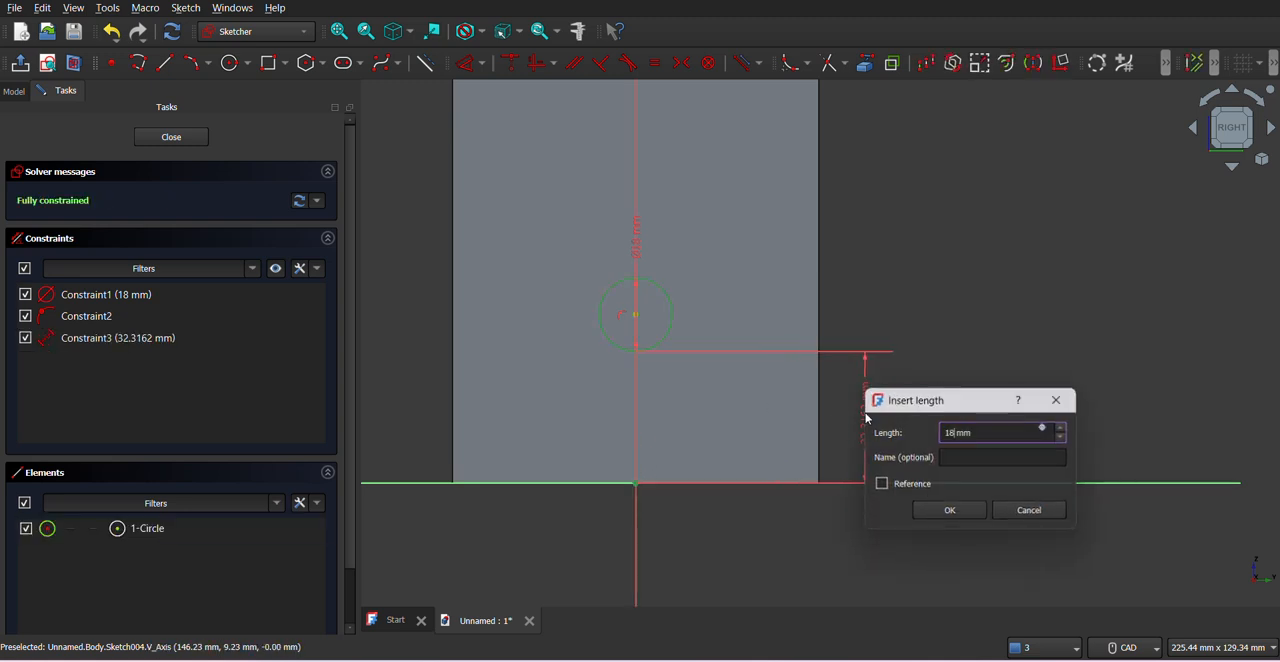
key("Return")
middle_click_drag(729, 346, 806, 354)
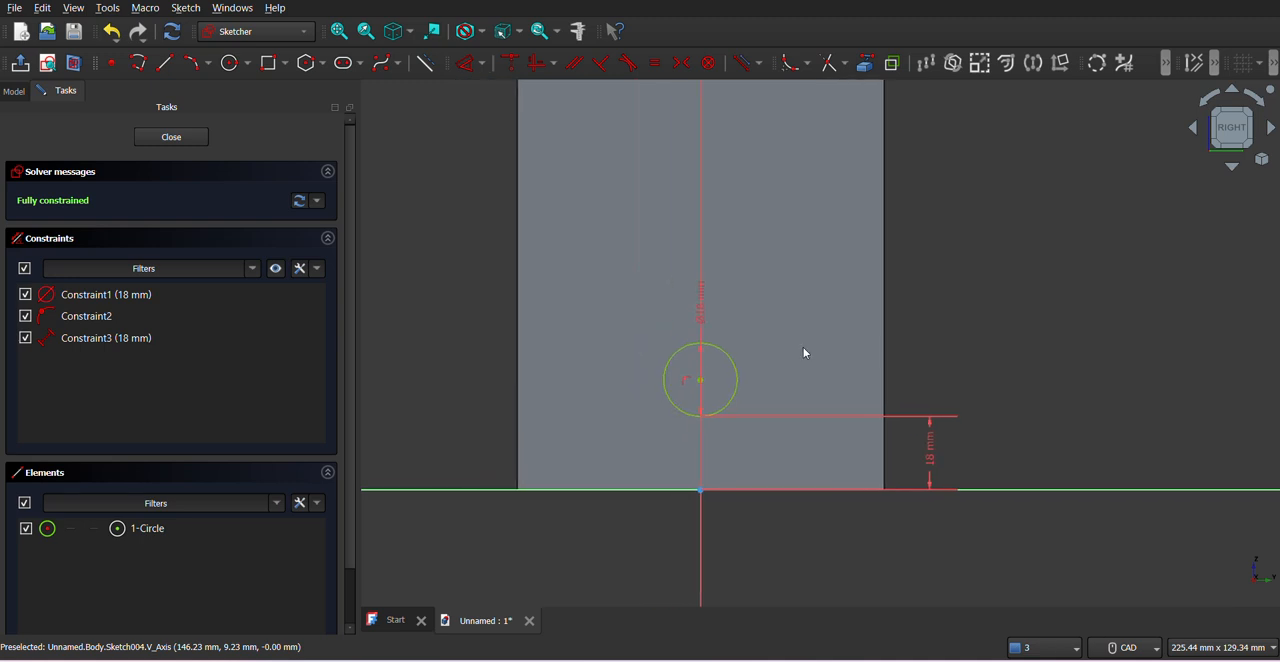
left_click(183, 145)
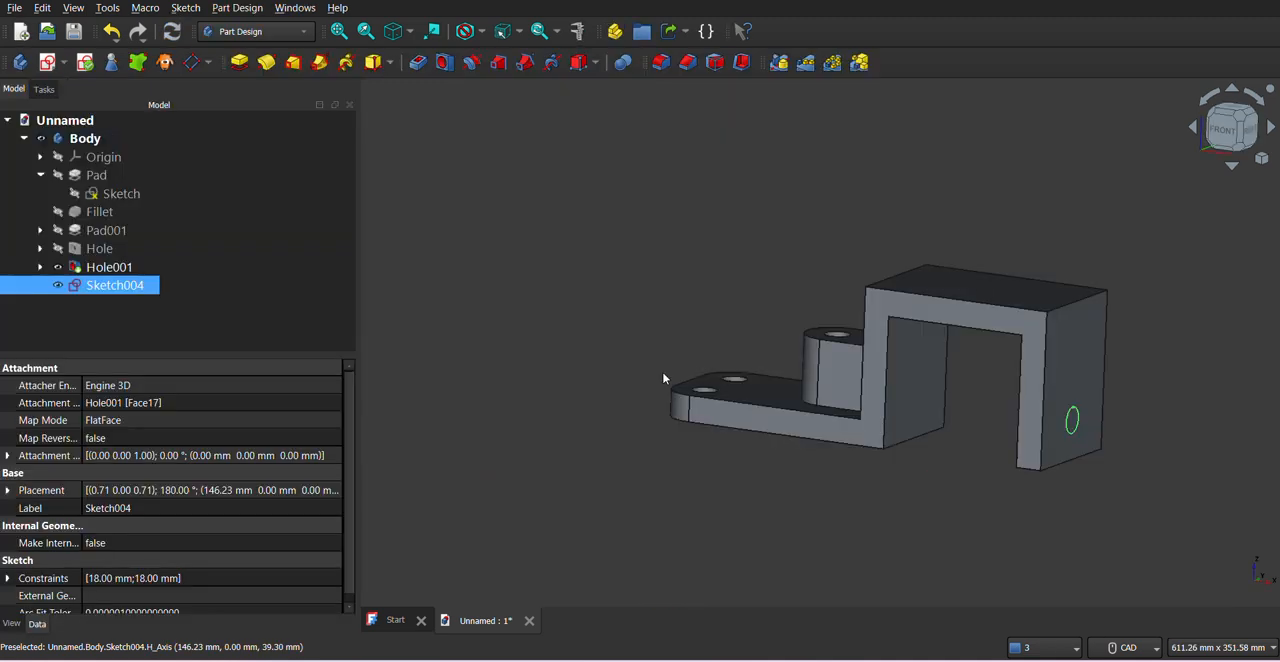
- Create an 18 mm diameter hole in the outer leg from the circle sketch
left_click(444, 63)
left_click(251, 257)
key("ctrl+a")
type("18")
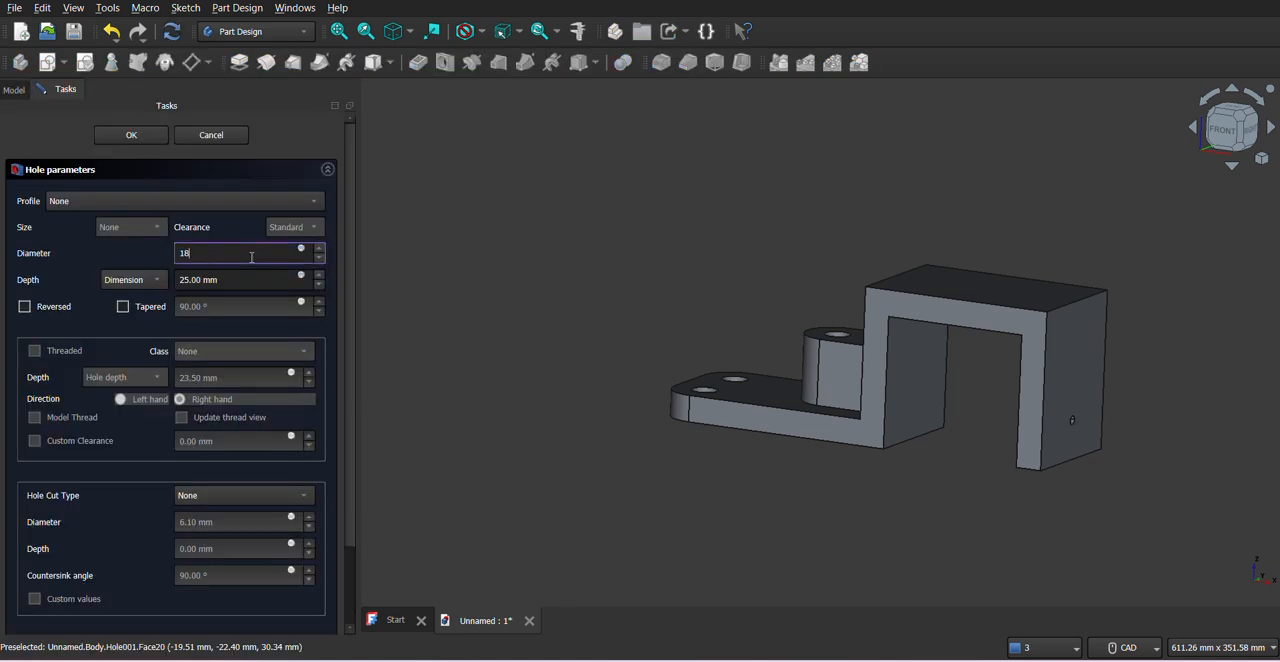
left_click(214, 177)
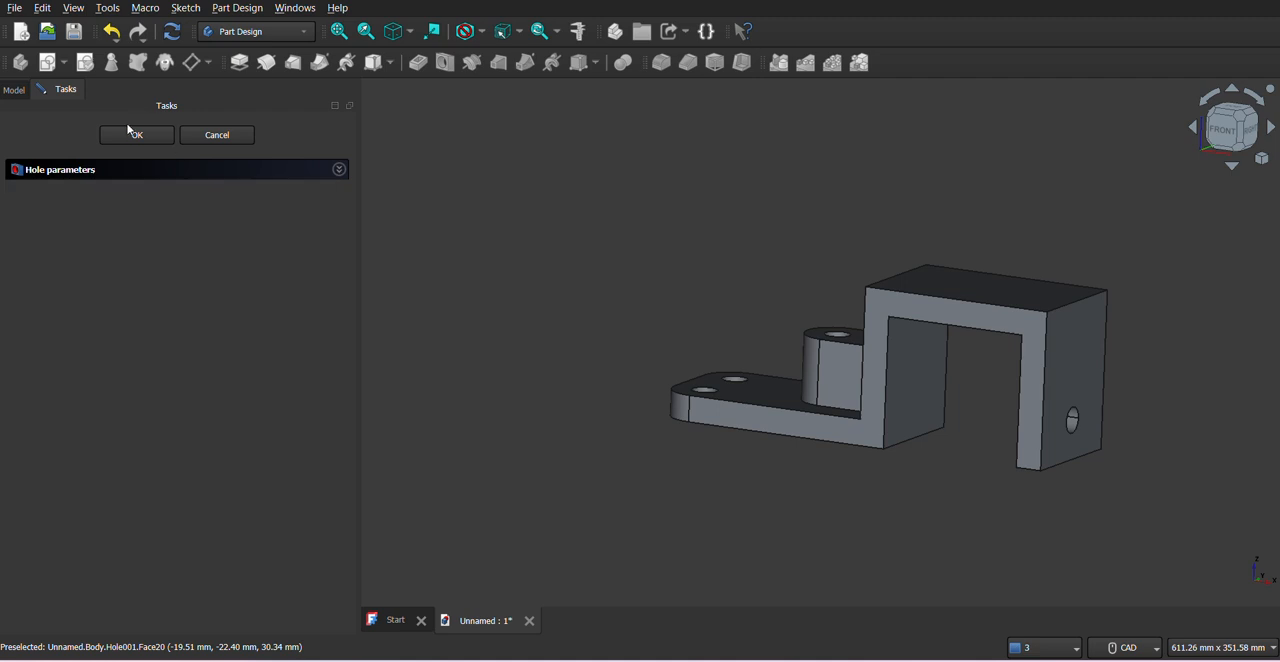
left_click(129, 139)
- Save the document as yt24 in the freecadmodels folder
middle_click_drag(923, 466, 1049, 460)
middle_click_drag(669, 421, 715, 457)
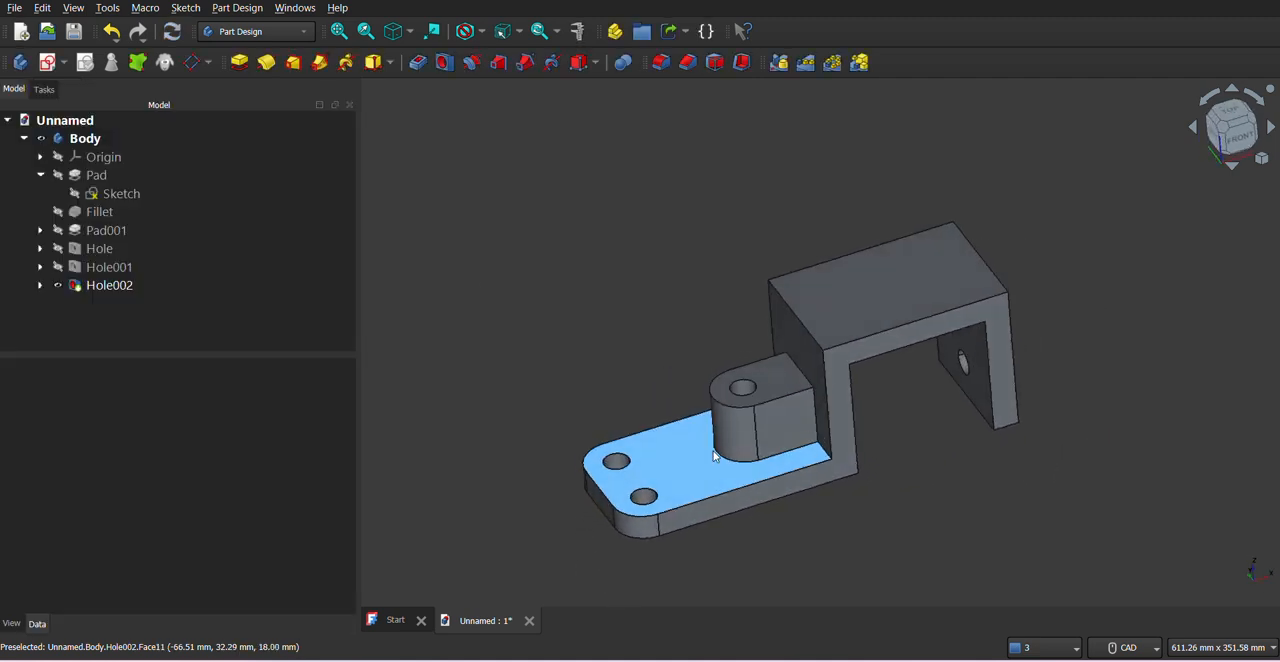
left_click(73, 31)
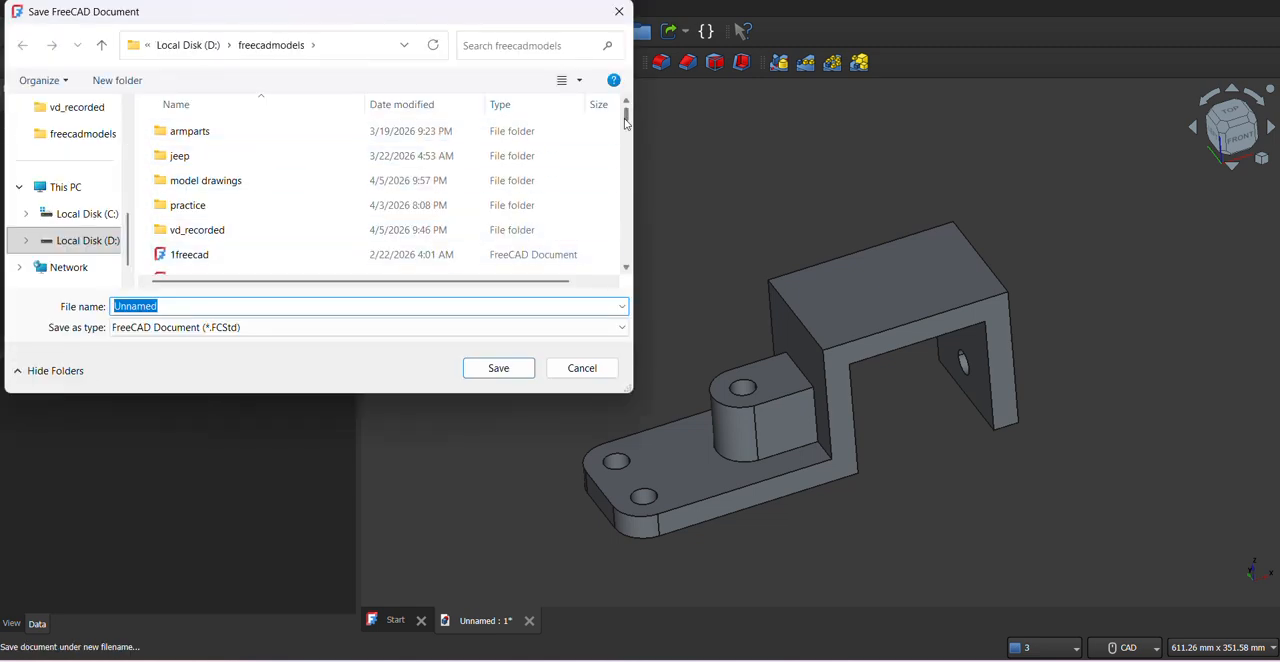
left_click_drag(626, 122, 627, 261)
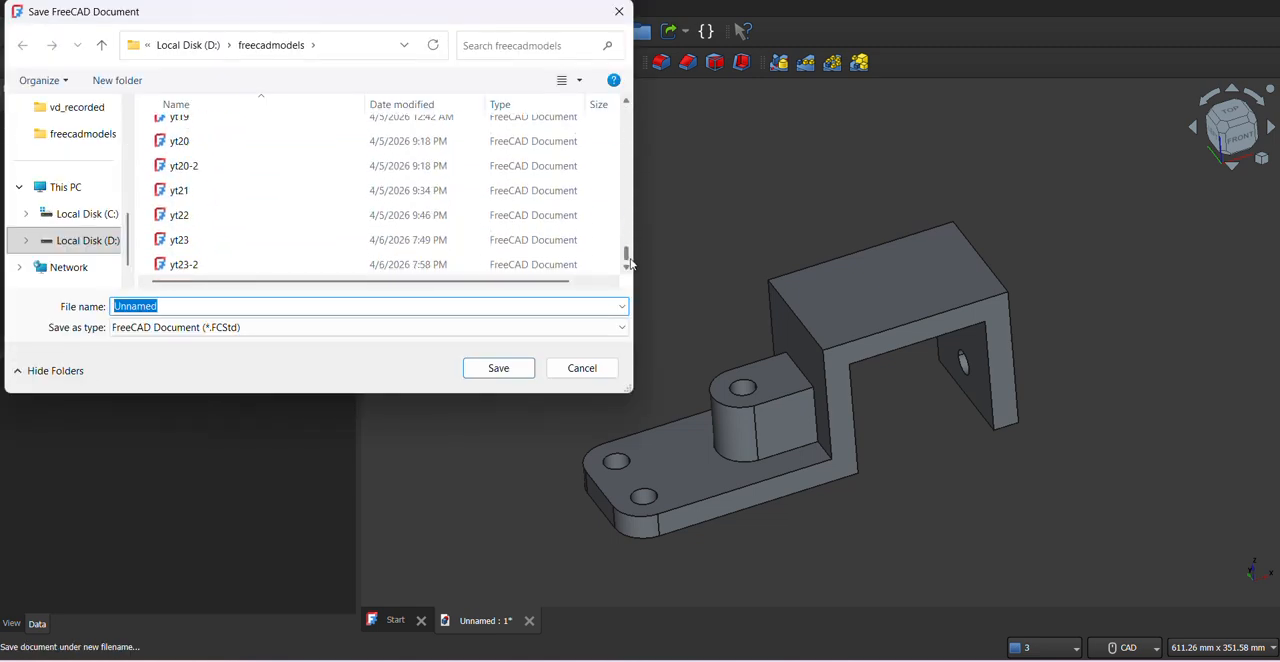
type("yt24")
left_click(525, 369)
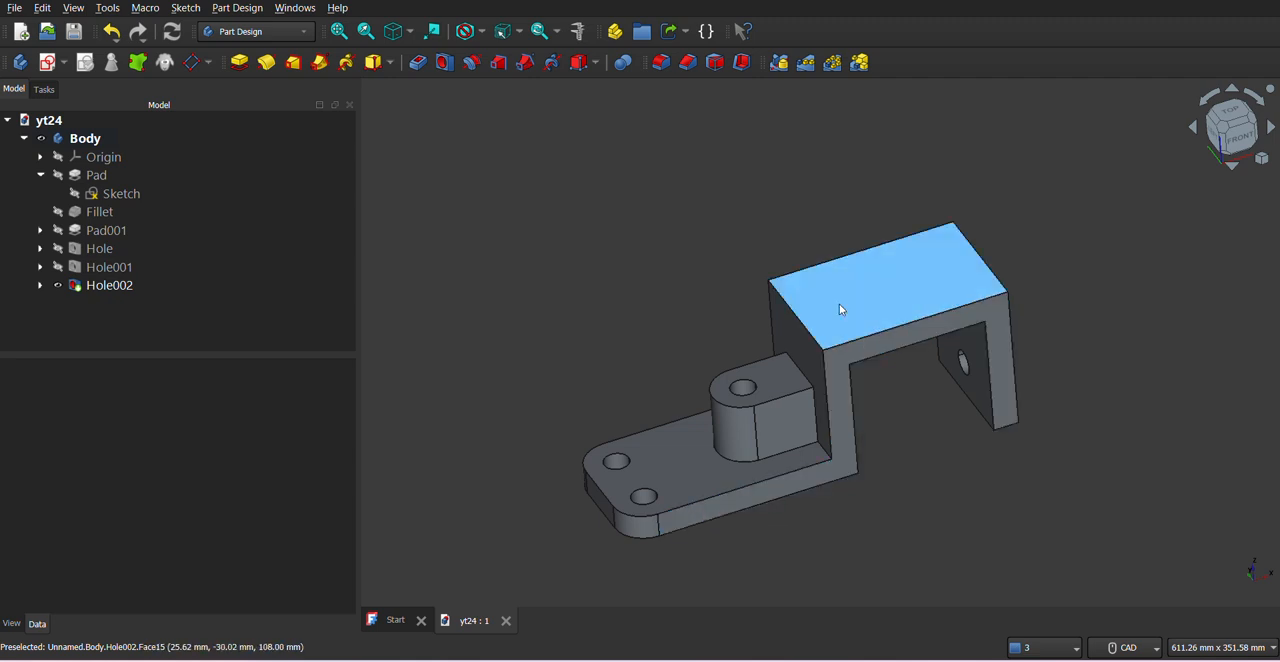
- Start a new sketch on the bracket's raised upper face, oriented with the base plate's rounded end facing left
left_click(884, 294)
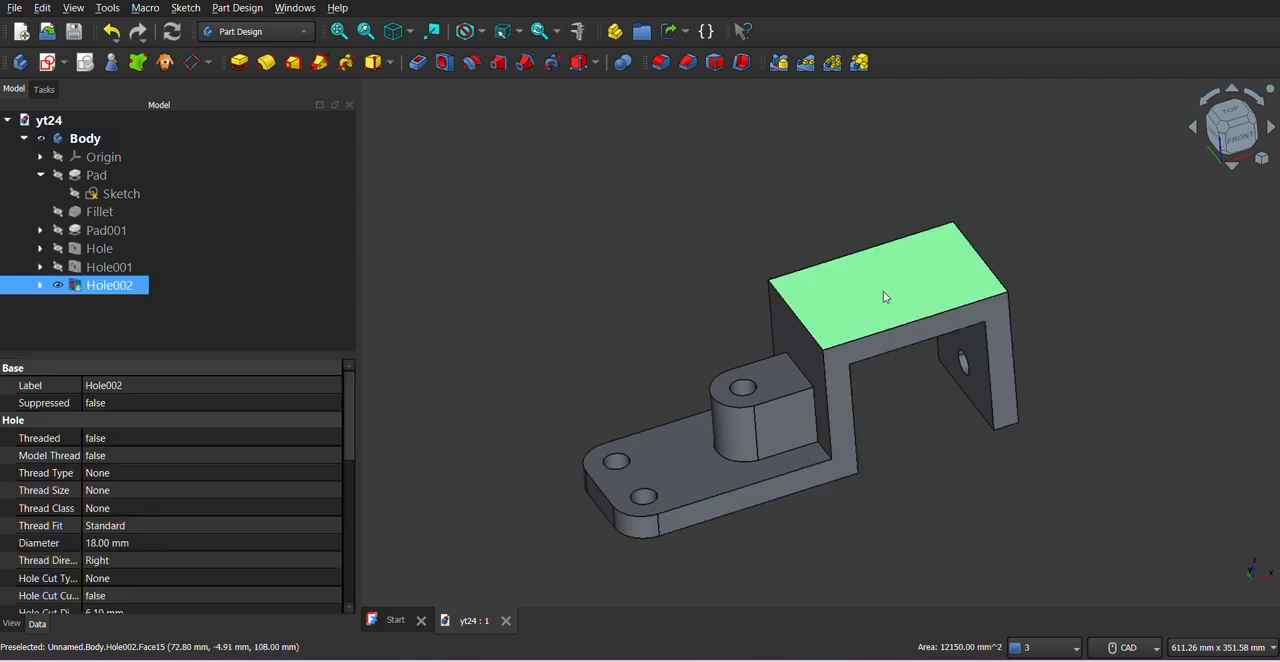
left_click(64, 62)
left_click(85, 86)
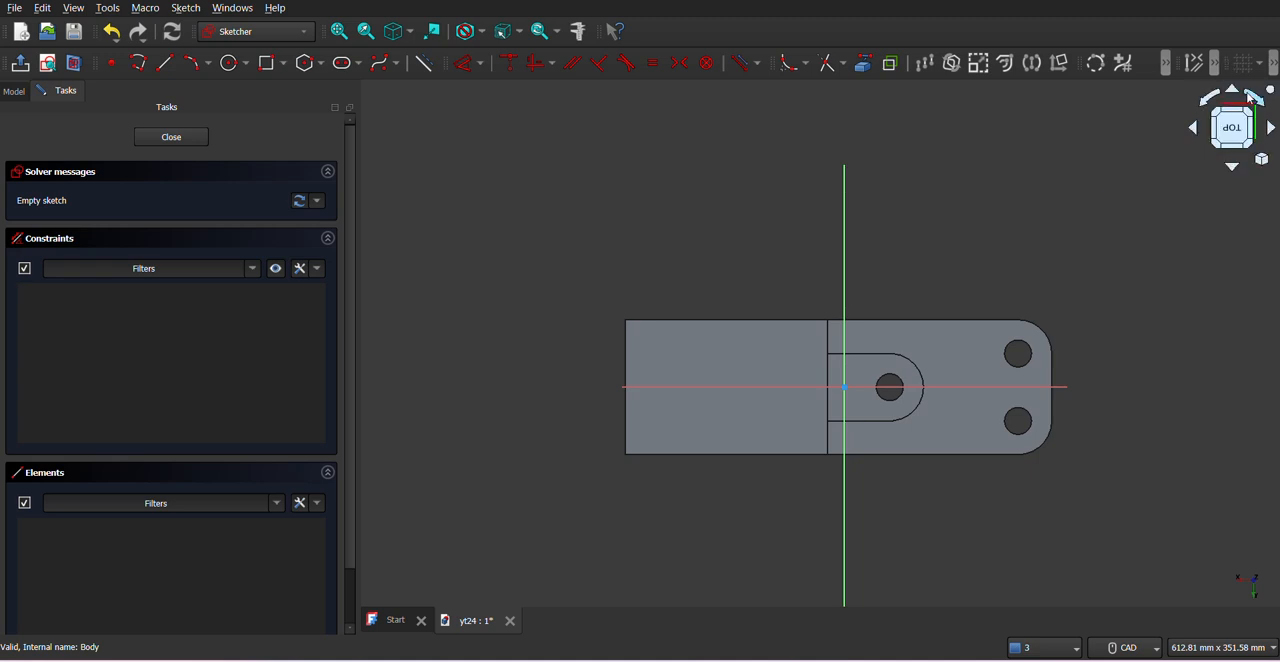
left_click(1252, 97)
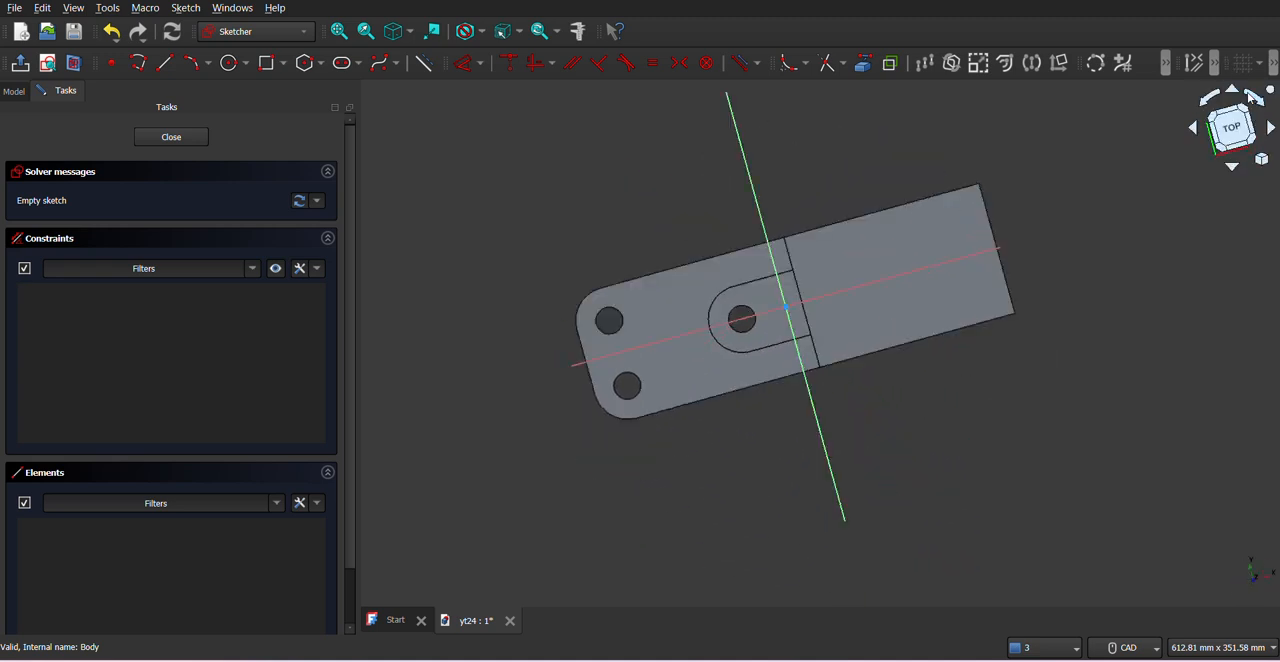
left_click(1252, 97)
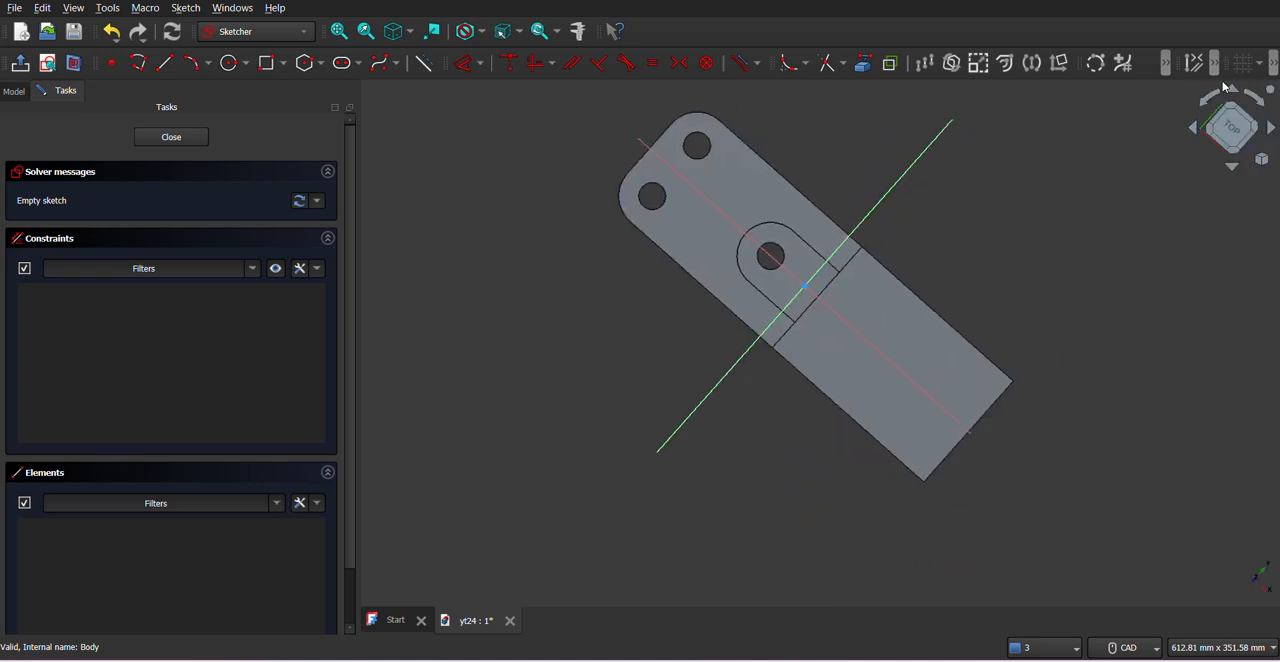
left_click(1229, 123)
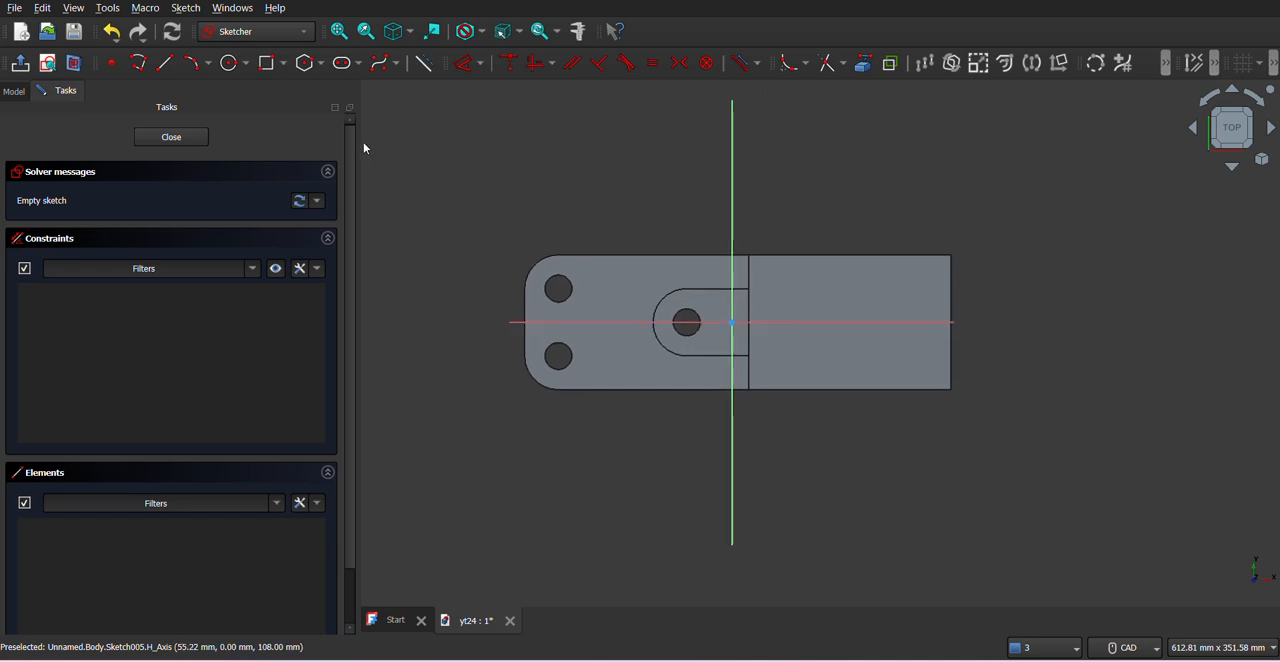
- Sketch a slot along the horizontal axis of the upper face, with about 80.6 mm between arc centres and an end radius of about 13.8 mm
left_click(358, 63)
left_click(375, 83)
left_click(800, 321)
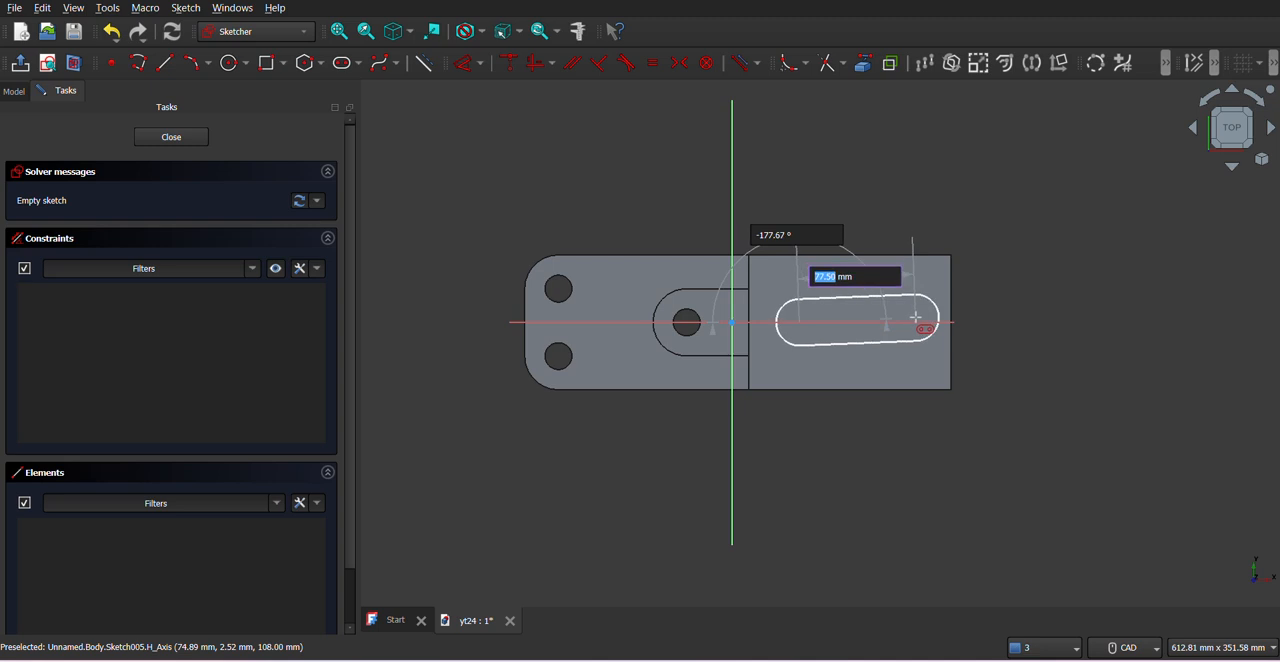
left_click(920, 323)
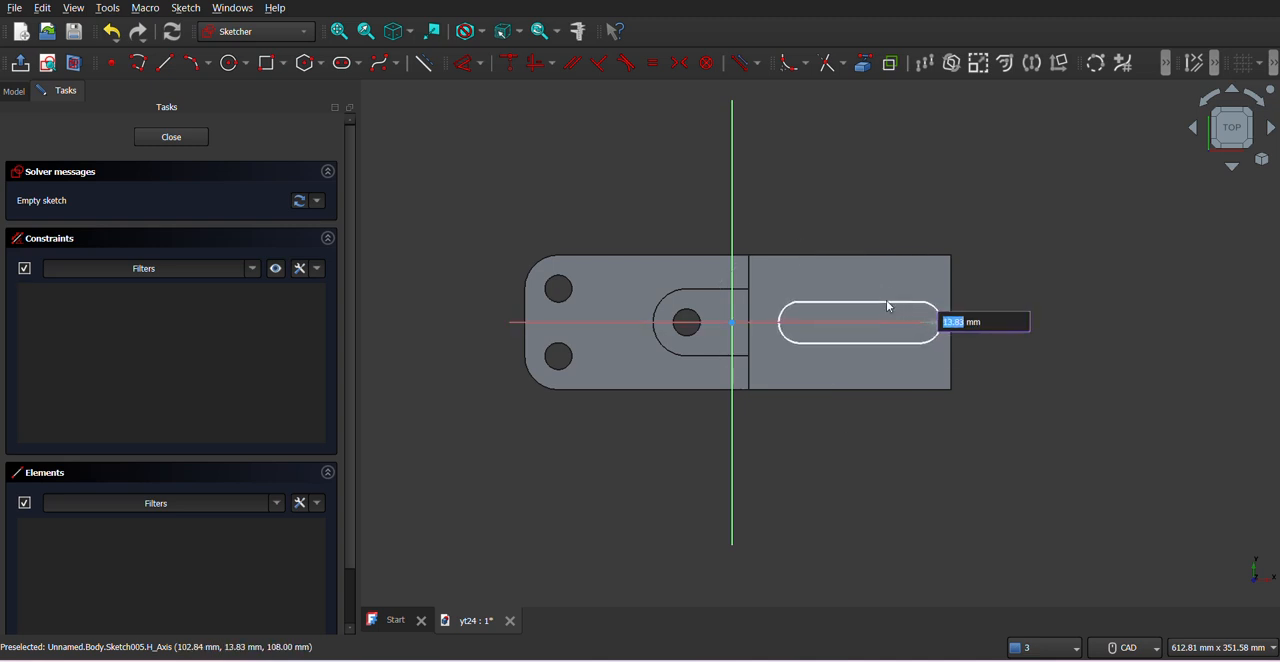
left_click(888, 303)
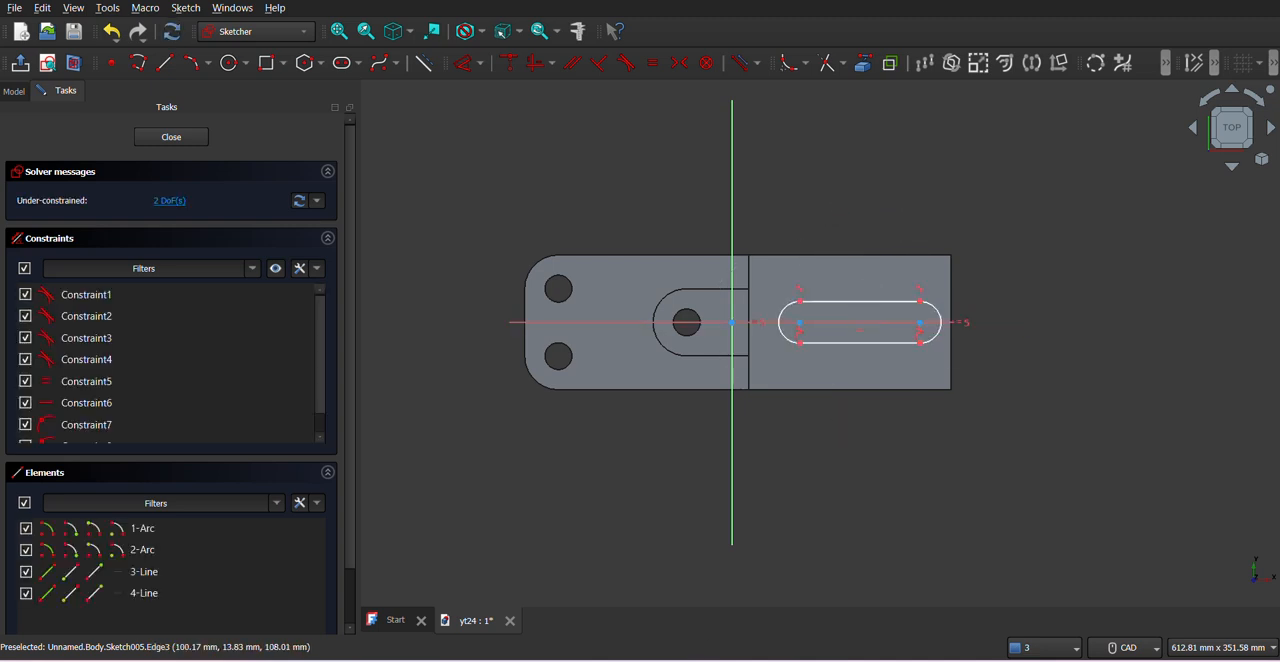
- Check the slot dimensions in the exercise PDF and try to dimension the distance between the slot's two end arcs
key("alt+Tab")
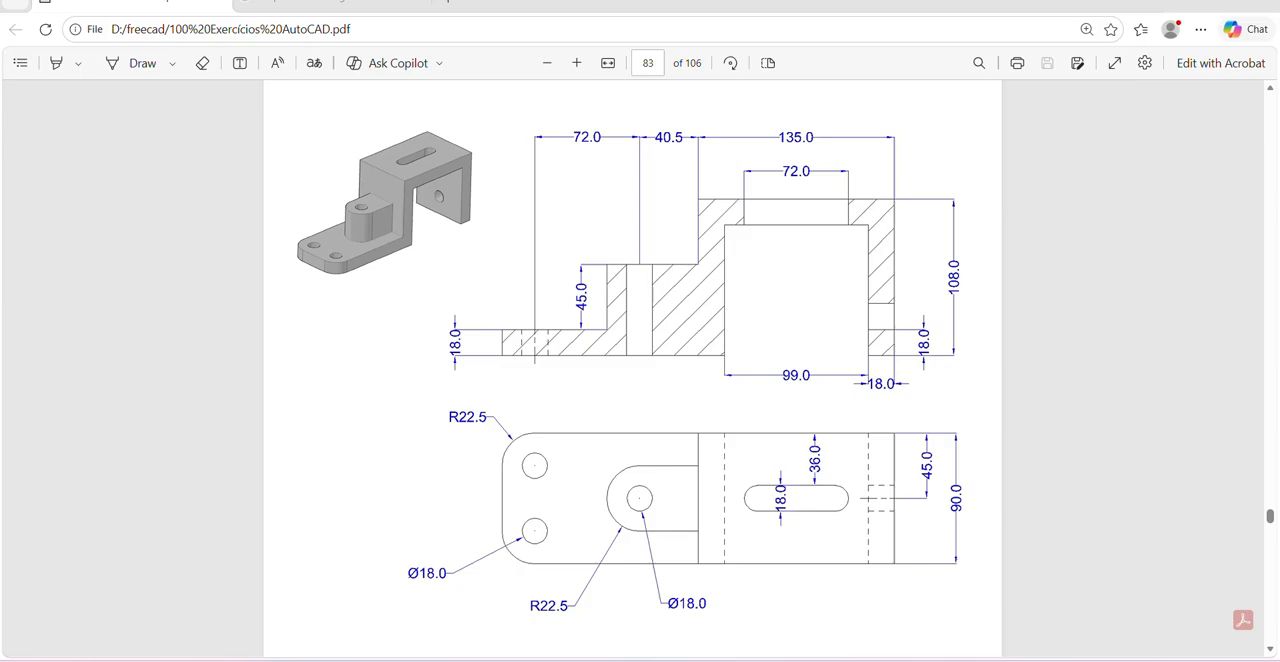
key("alt+Tab")
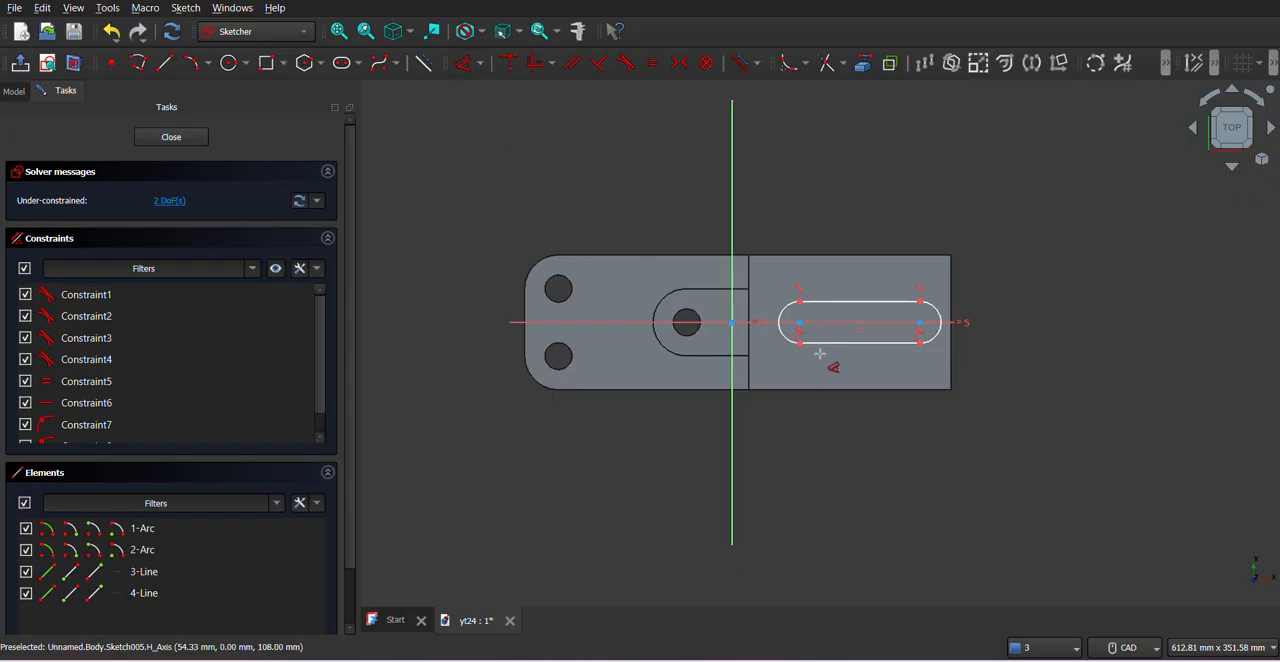
left_click_drag(785, 321, 942, 313)
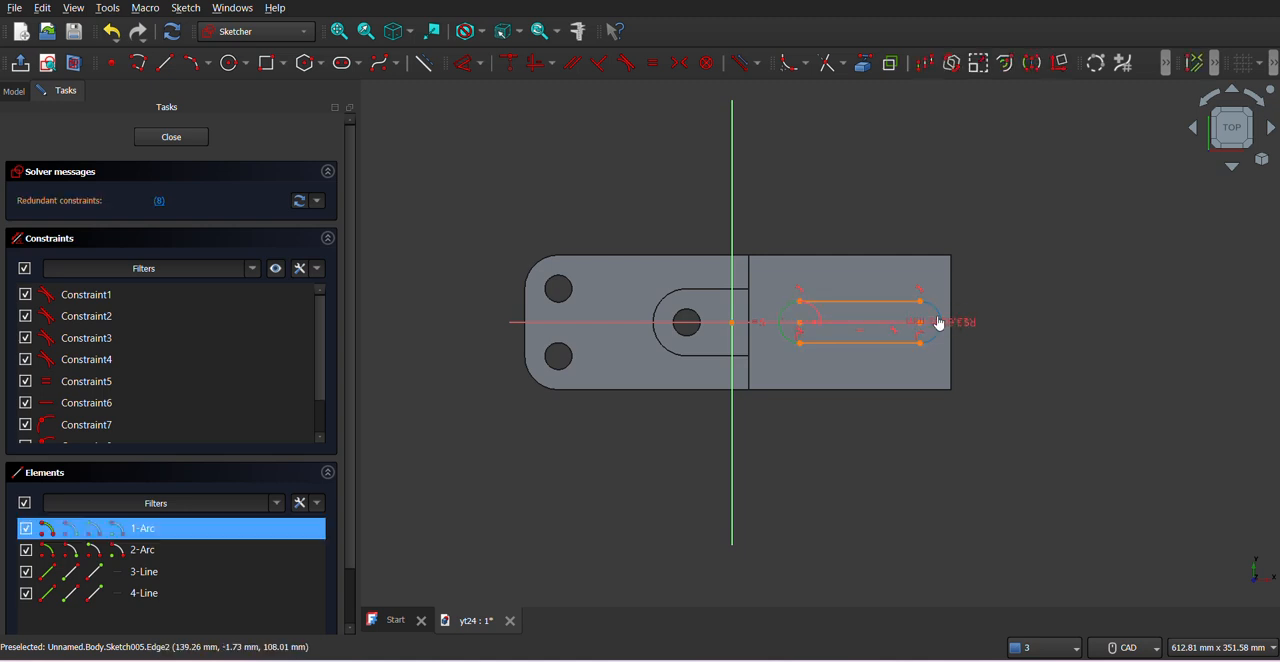
left_click(937, 327)
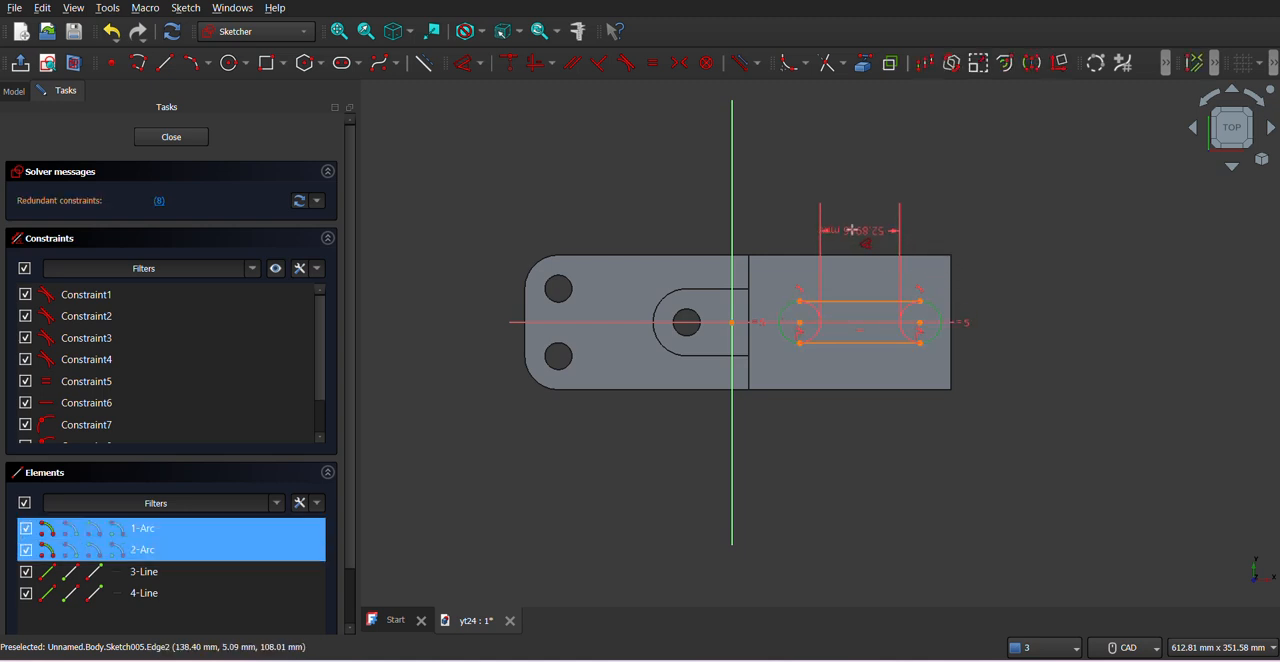
left_click(858, 372)
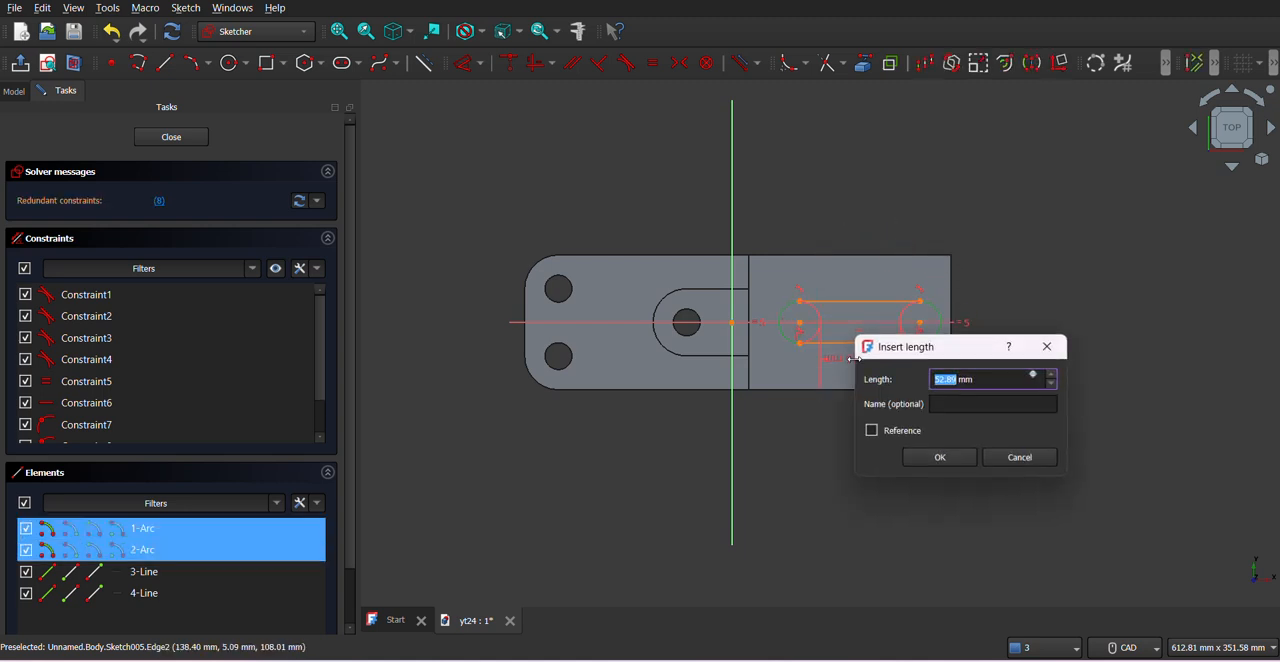
left_click(1047, 347)
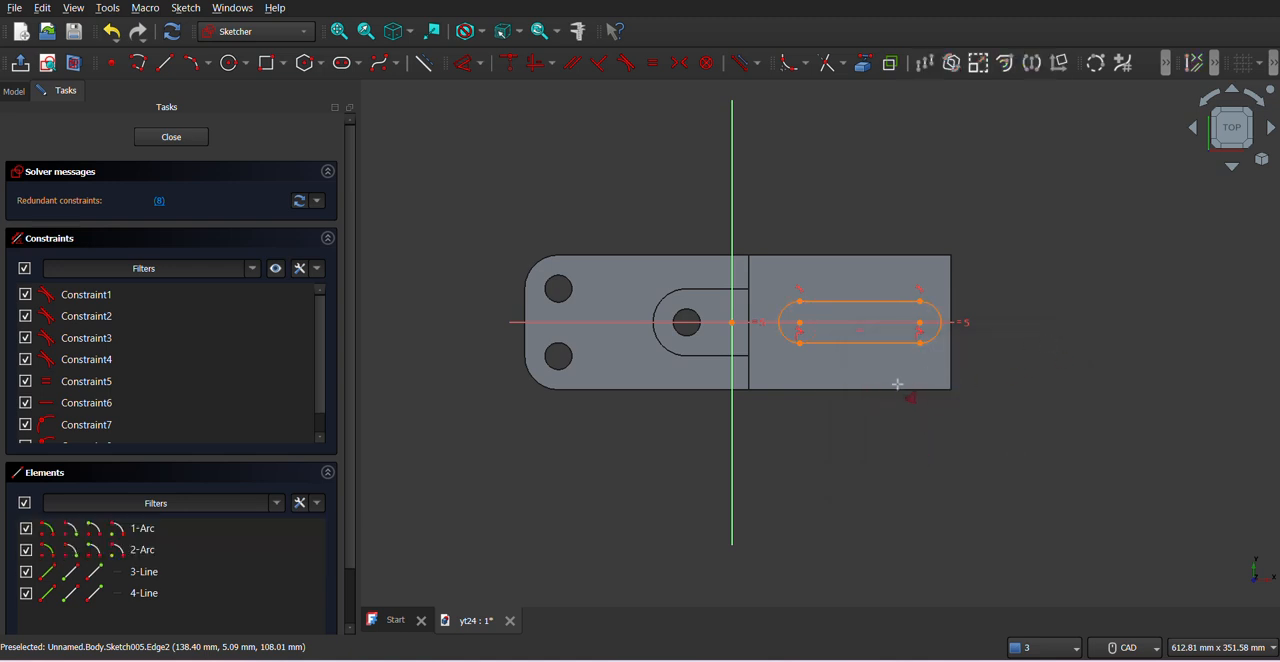
- Recheck the slot in the exercise PDF and undo the slot's most recent sketch constraints
scroll(876, 369, "up", 1)
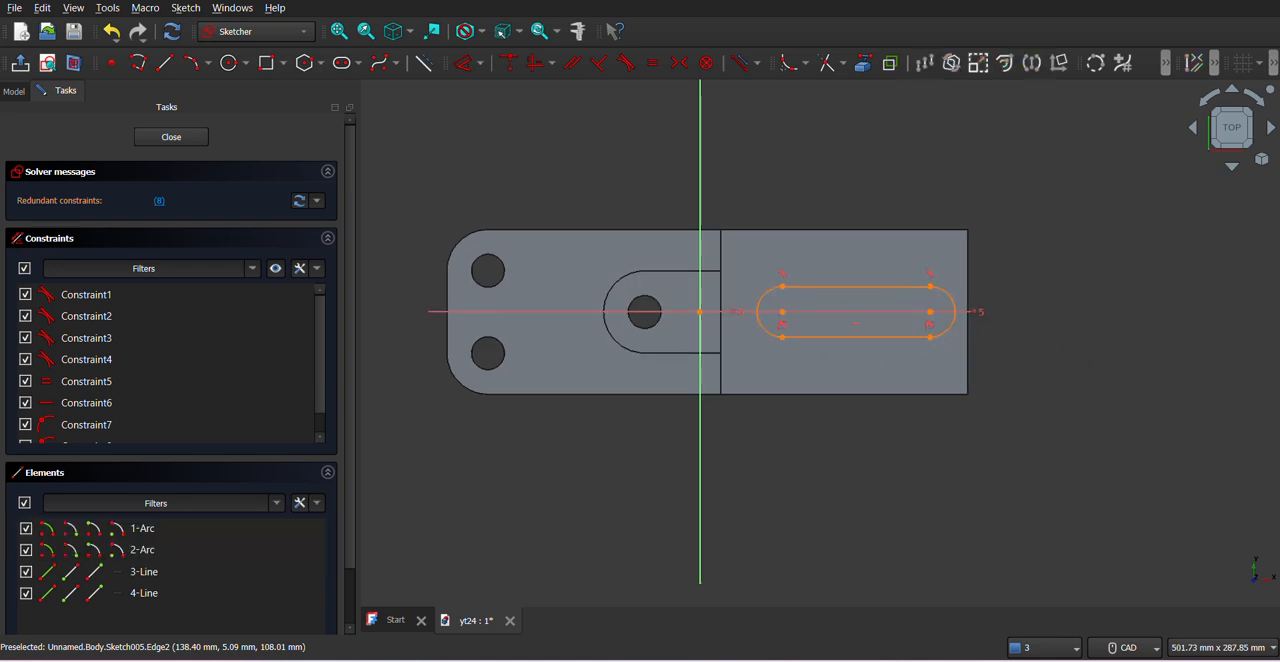
key("alt+Tab")
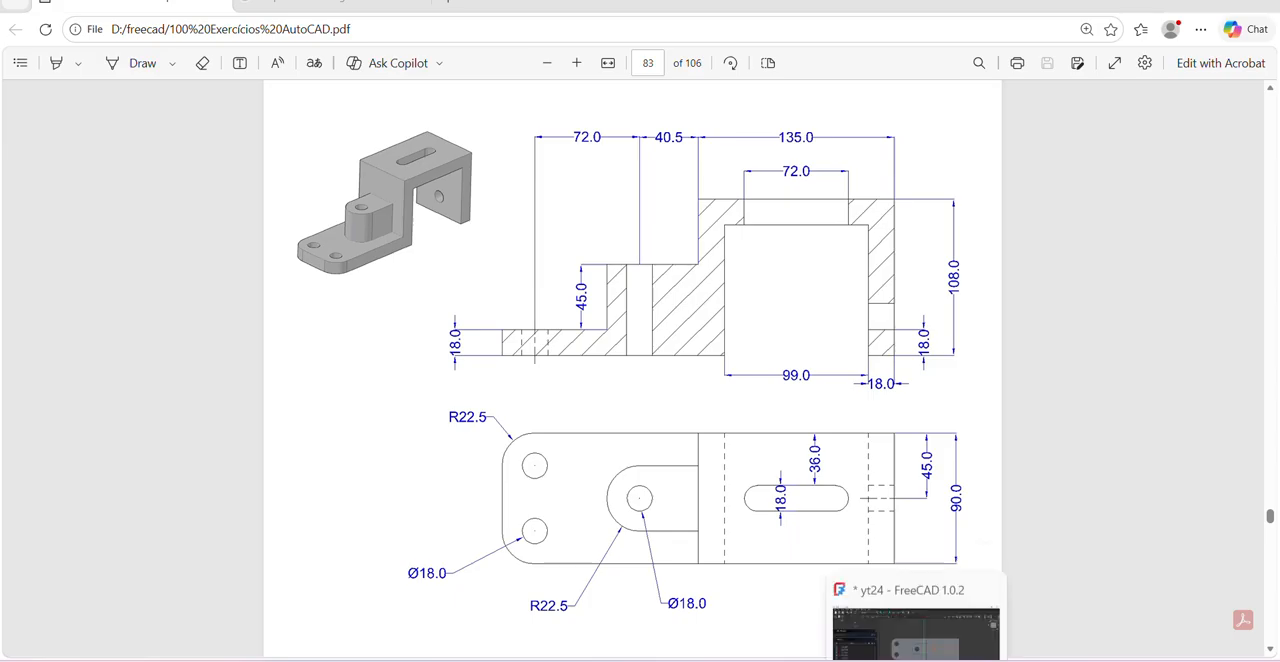
key("alt+Tab")
right_click(1013, 231)
left_click(884, 418)
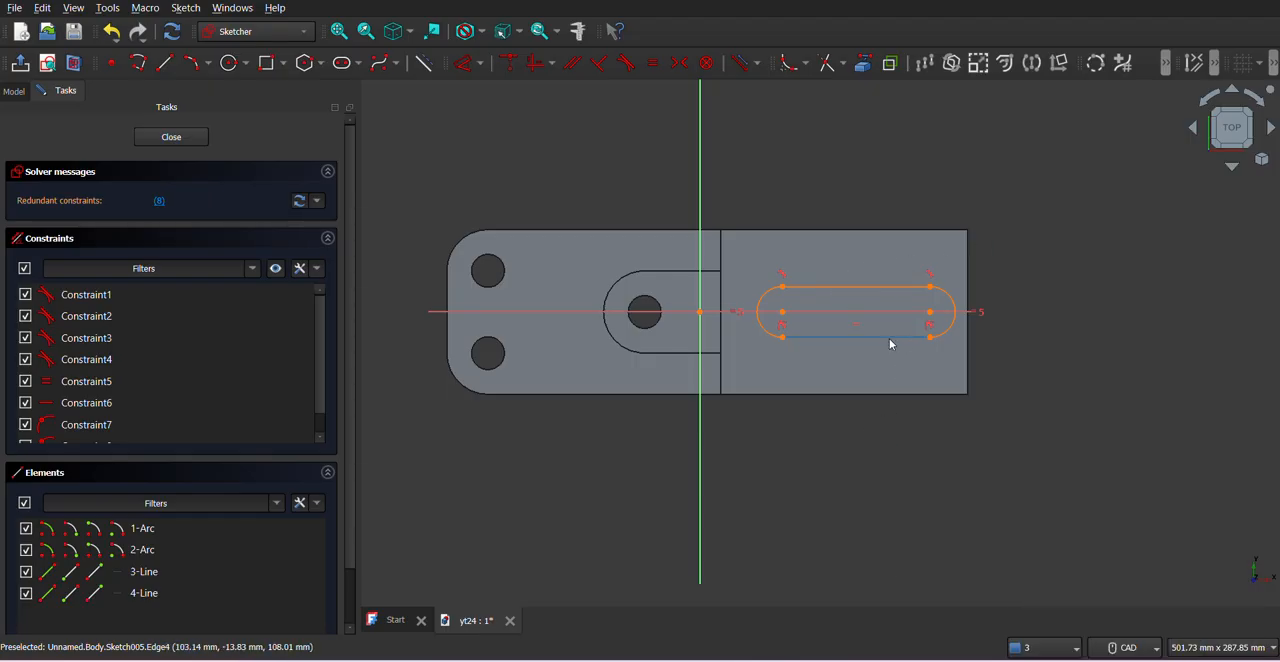
key("ctrl+z")
scroll(814, 328, "up", 2)
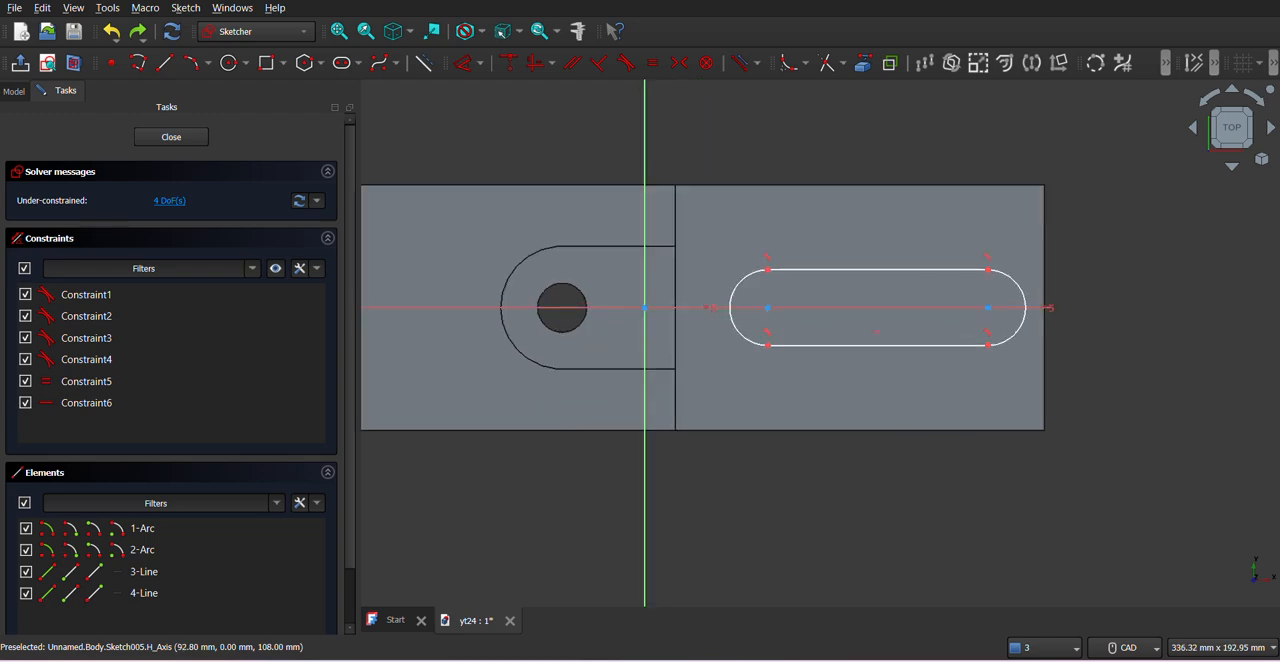
- Constrain the distance between the slot's two straight edges to 18 mm
key("alt+Tab")
key("alt+Tab")
left_click(814, 270)
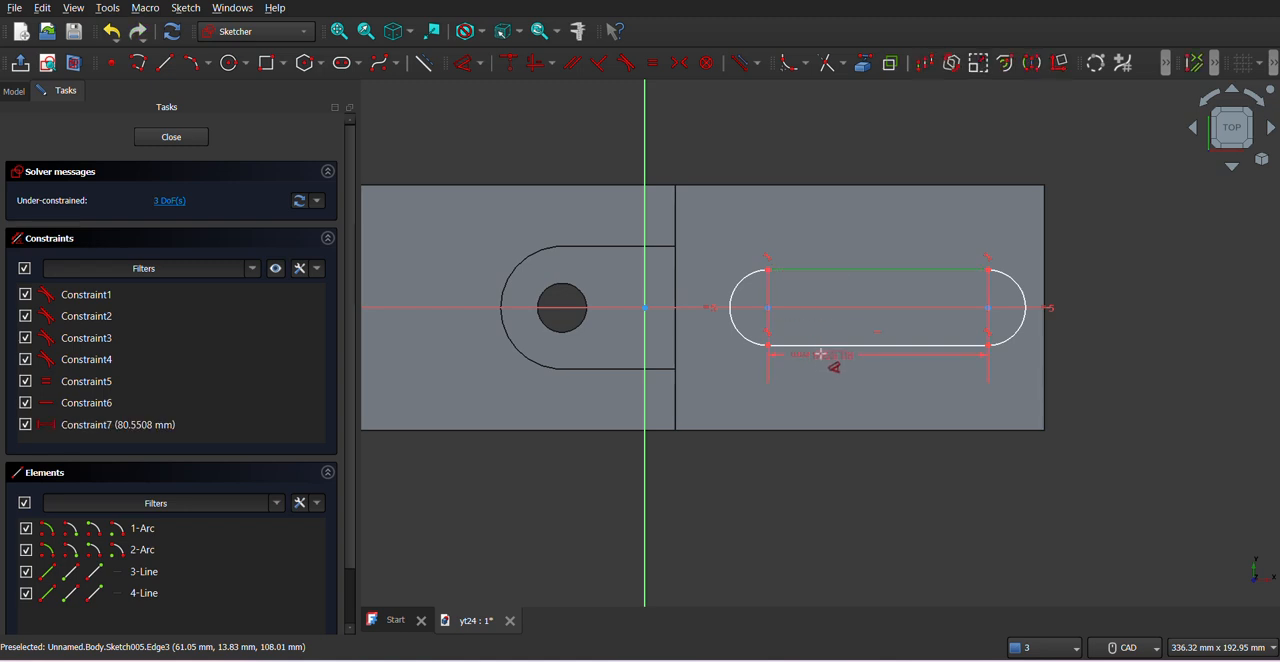
left_click(822, 344)
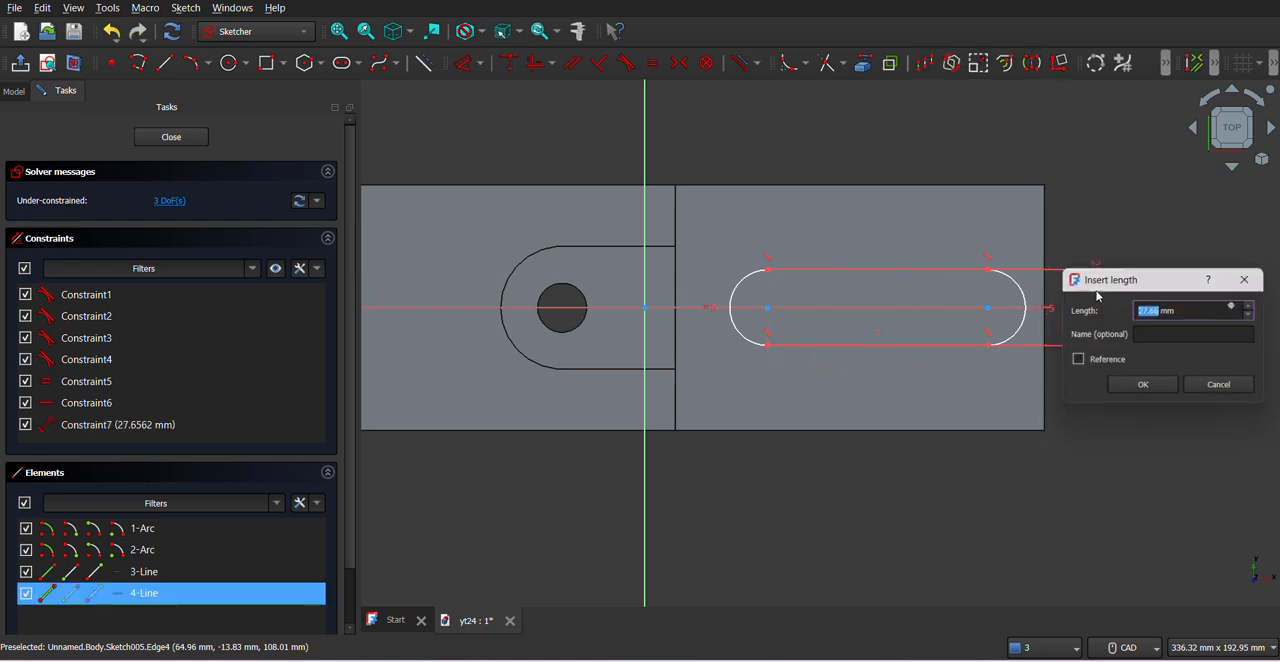
type("18")
key("Return")
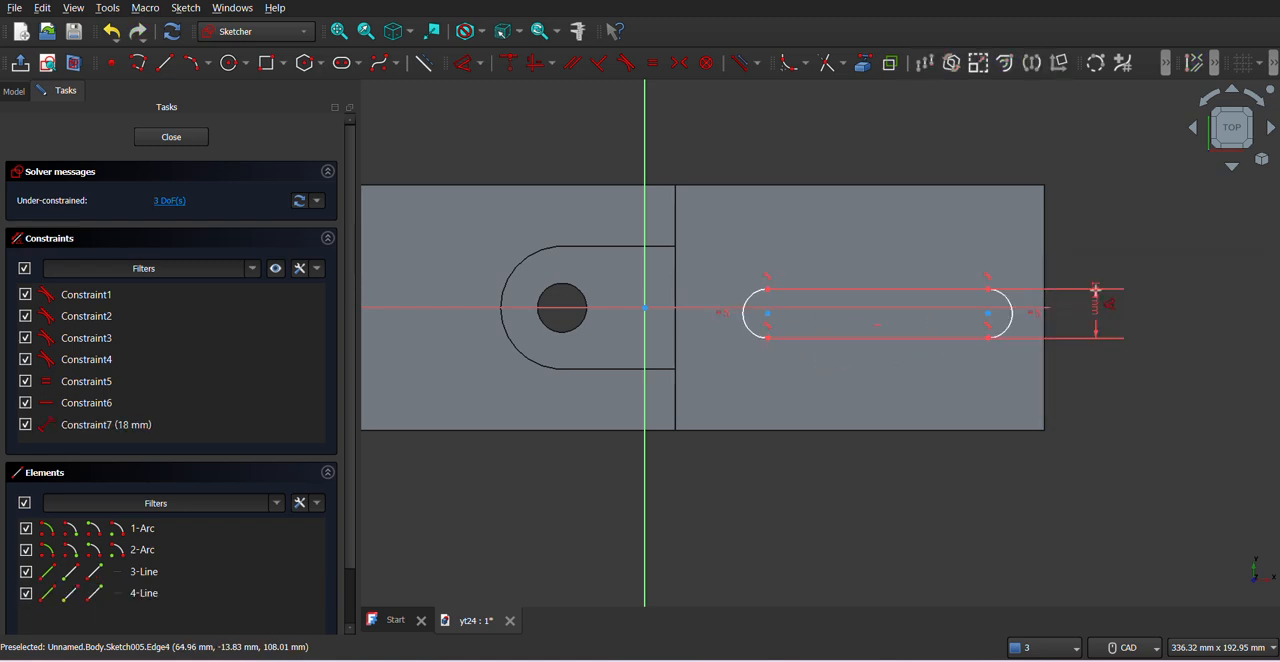
- Constrain the slot's arc centre nearest the sketch origin onto the horizontal axis
left_click(767, 314)
left_click(736, 313)
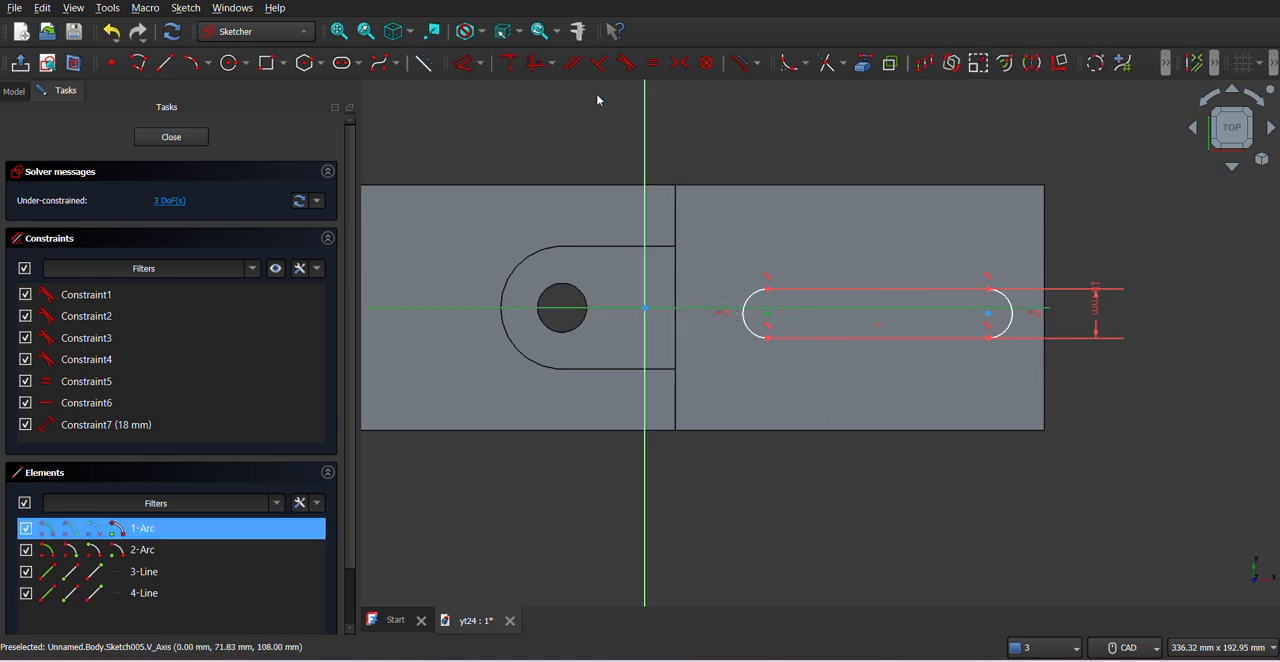
left_click(510, 66)
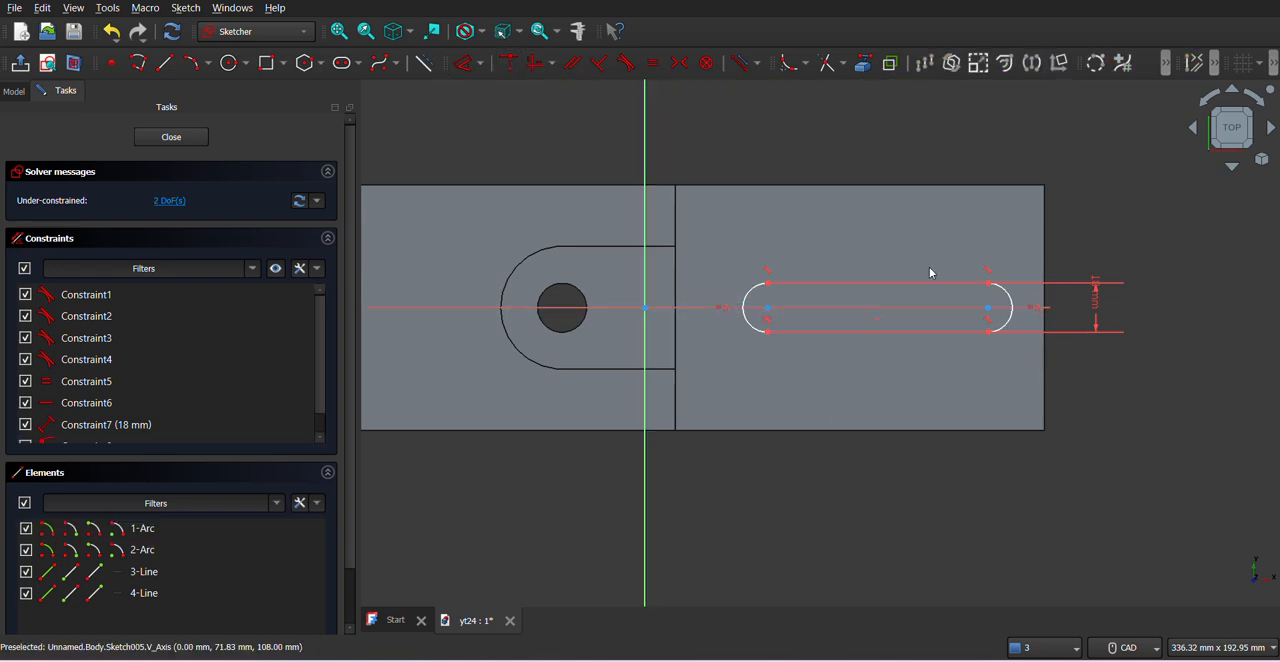
- Try to apply a coincident constraint to the slot's far arc centre and undo it
left_click(988, 314)
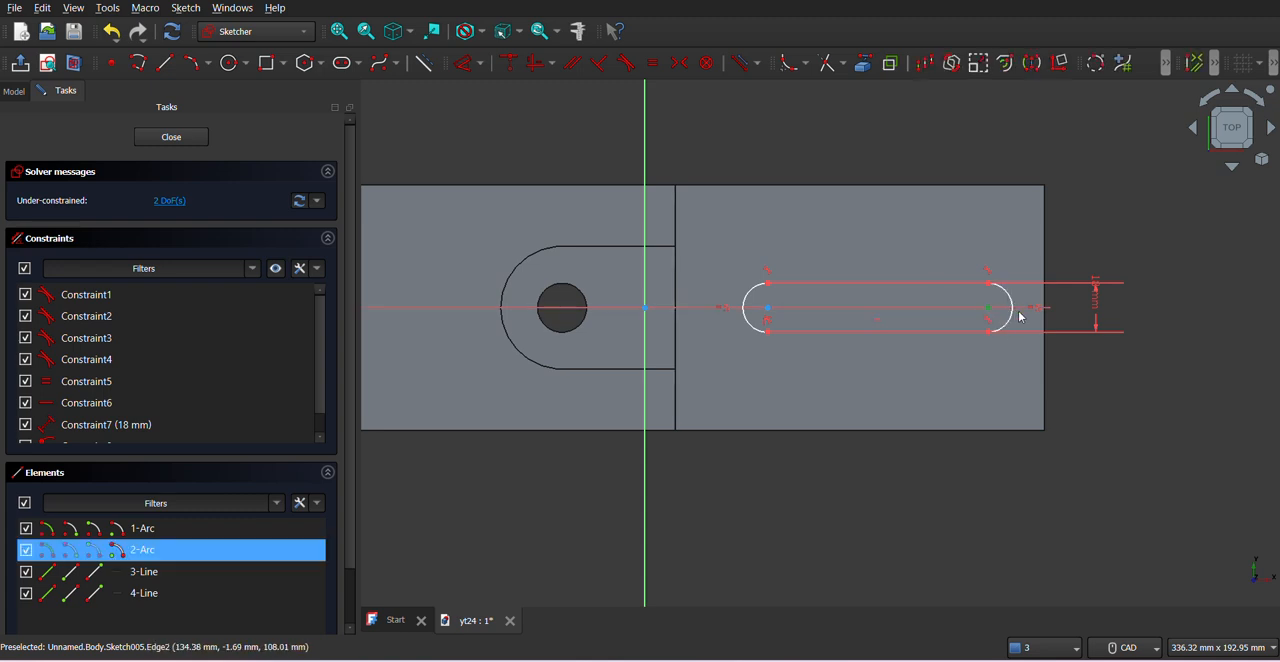
left_click(512, 66)
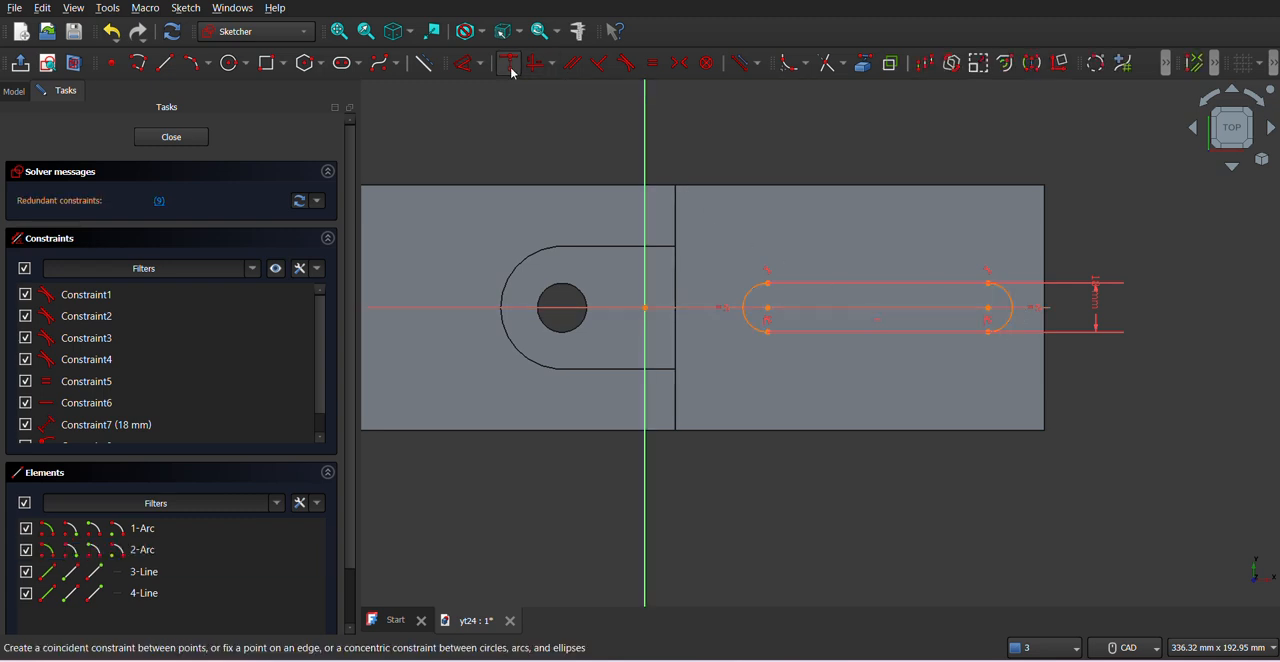
key("ctrl+z")
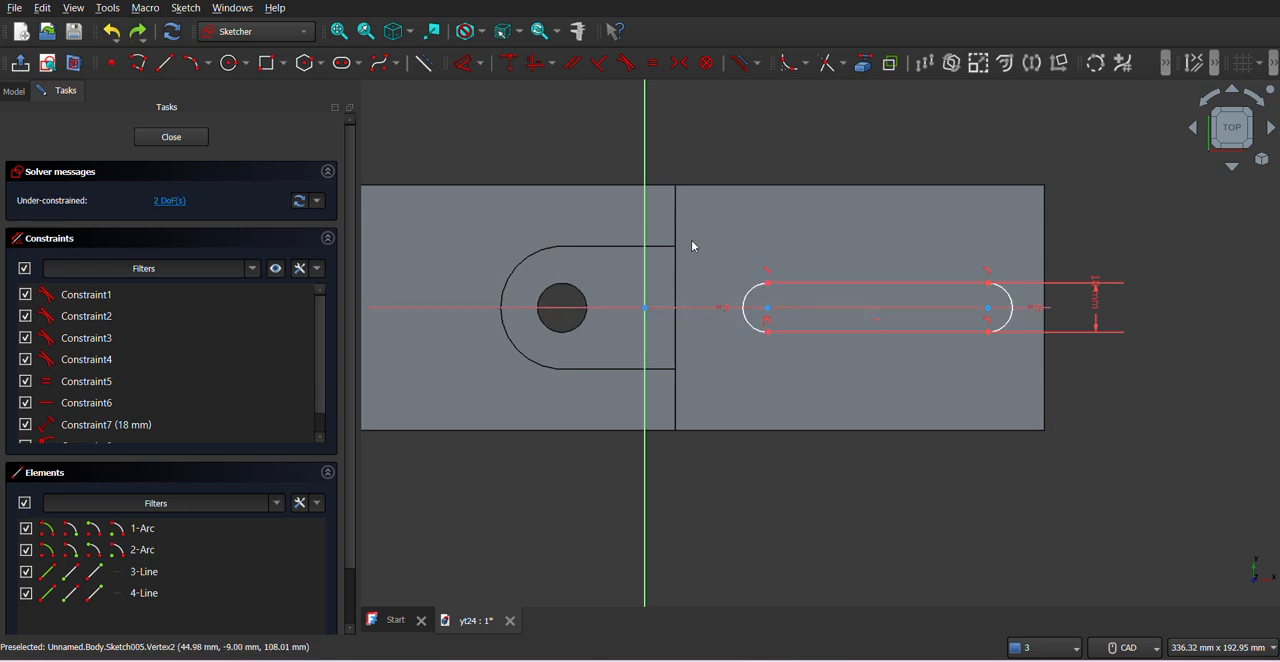
key("c")
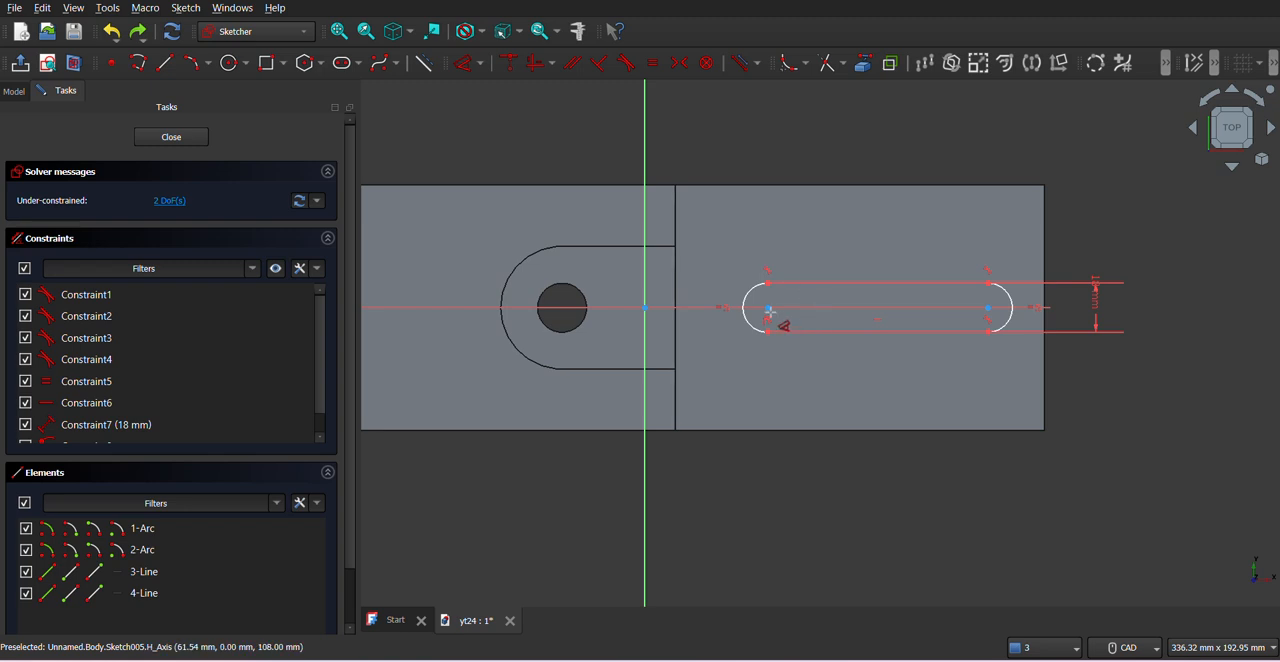
left_click(768, 310)
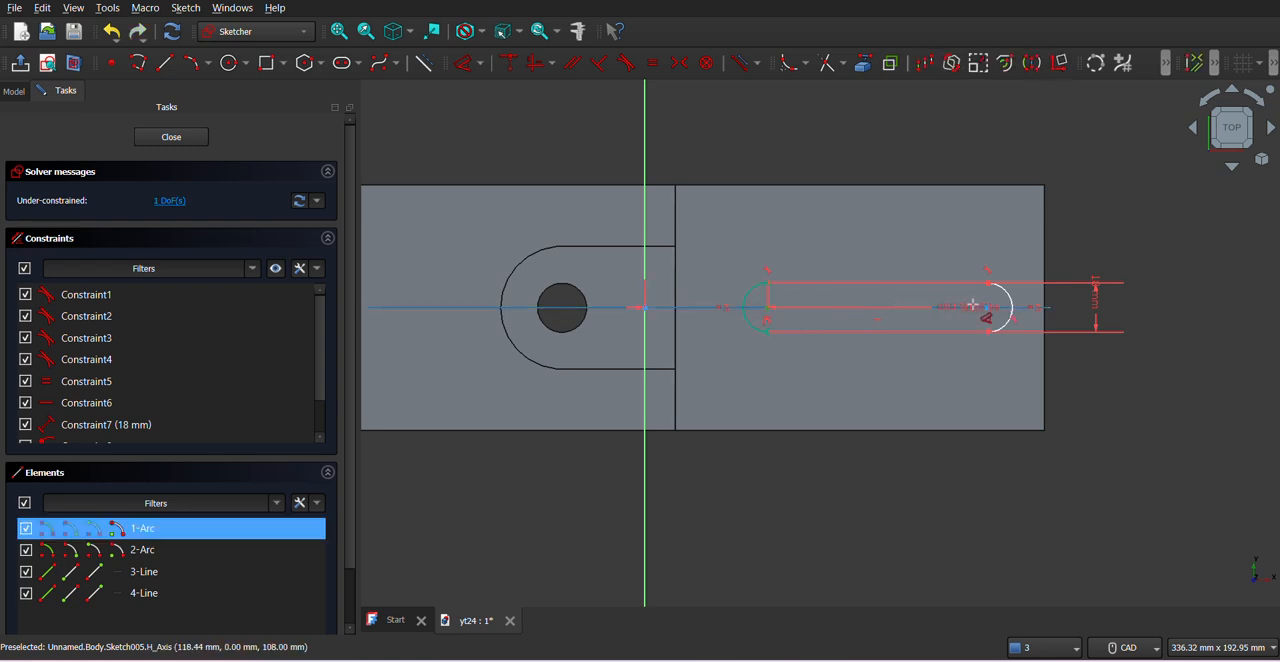
left_click(992, 314)
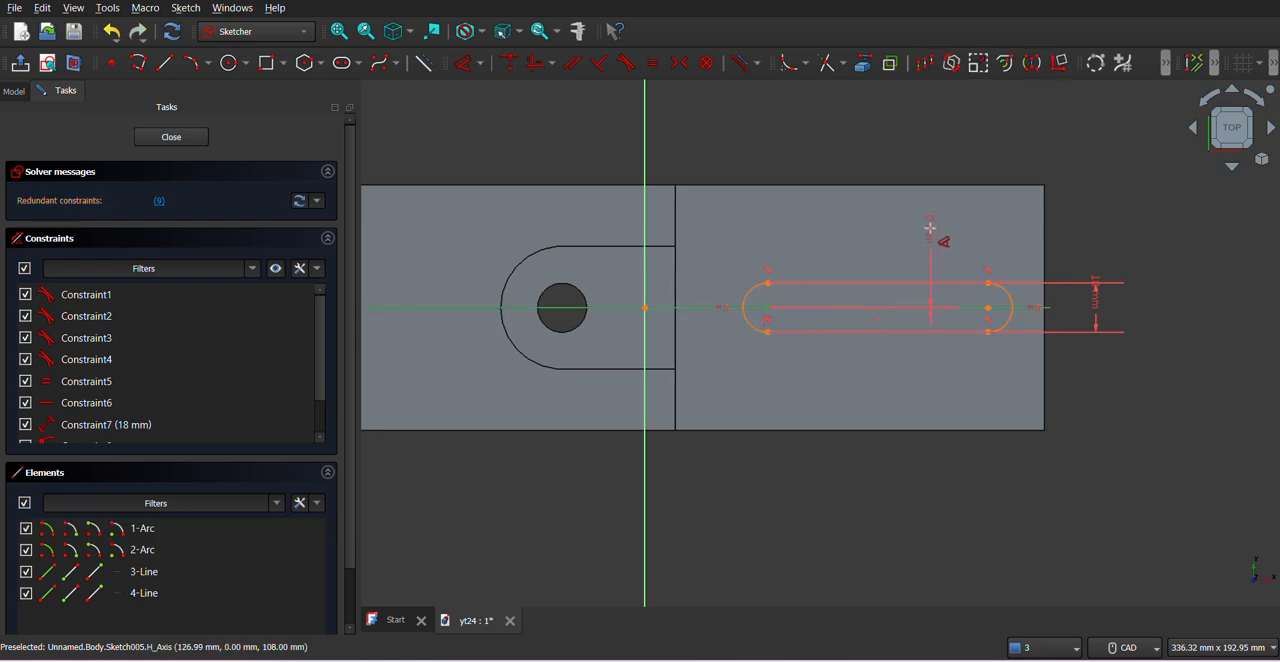
- Constrain the horizontal distance between the slot's two arc centres to 72 mm and close the sketch
left_click(464, 64)
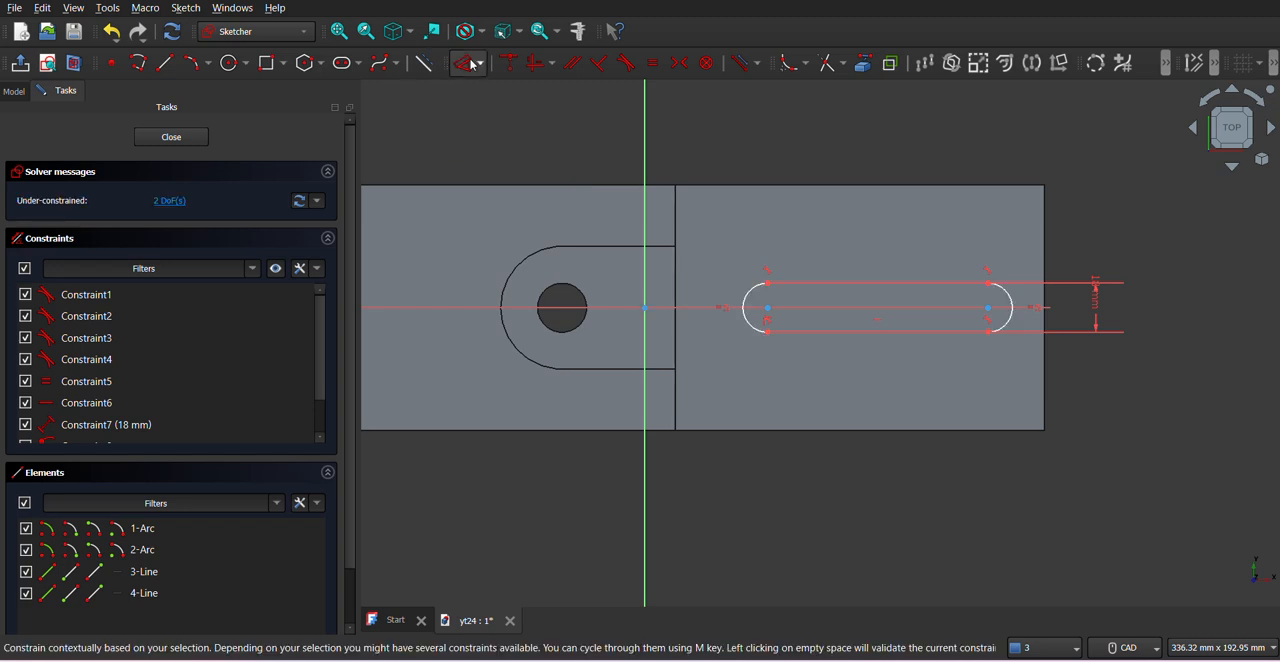
left_click(766, 317)
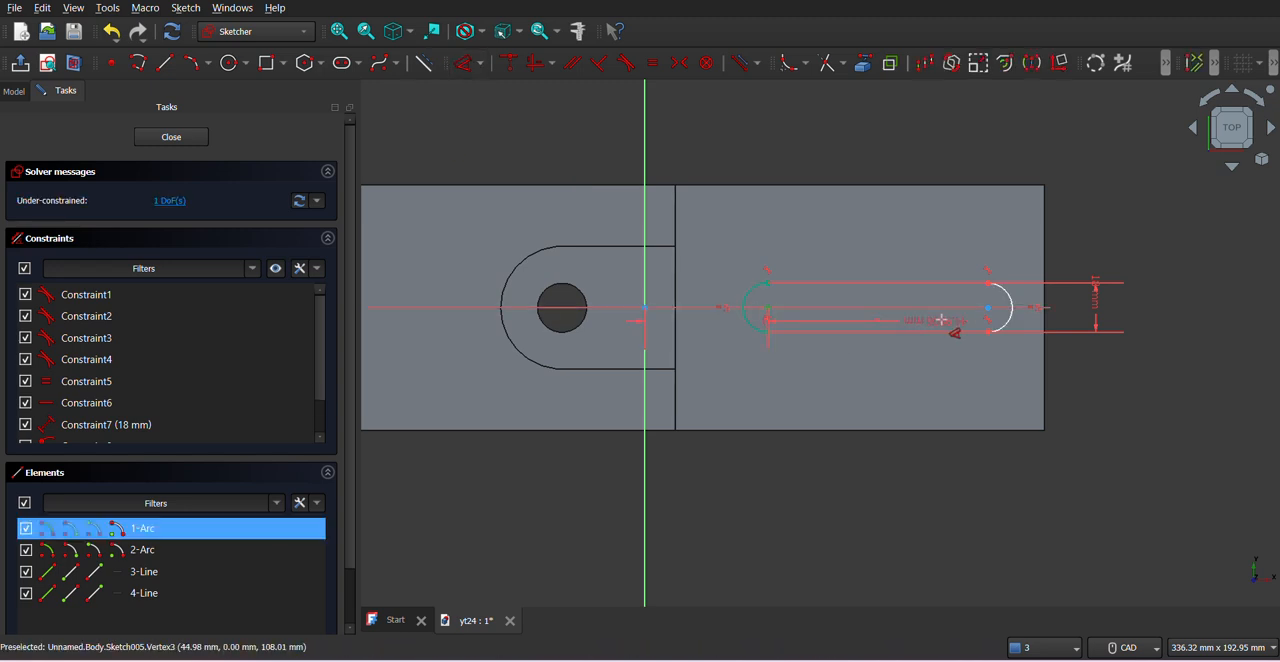
left_click(1006, 319)
key("d")
left_click(905, 363)
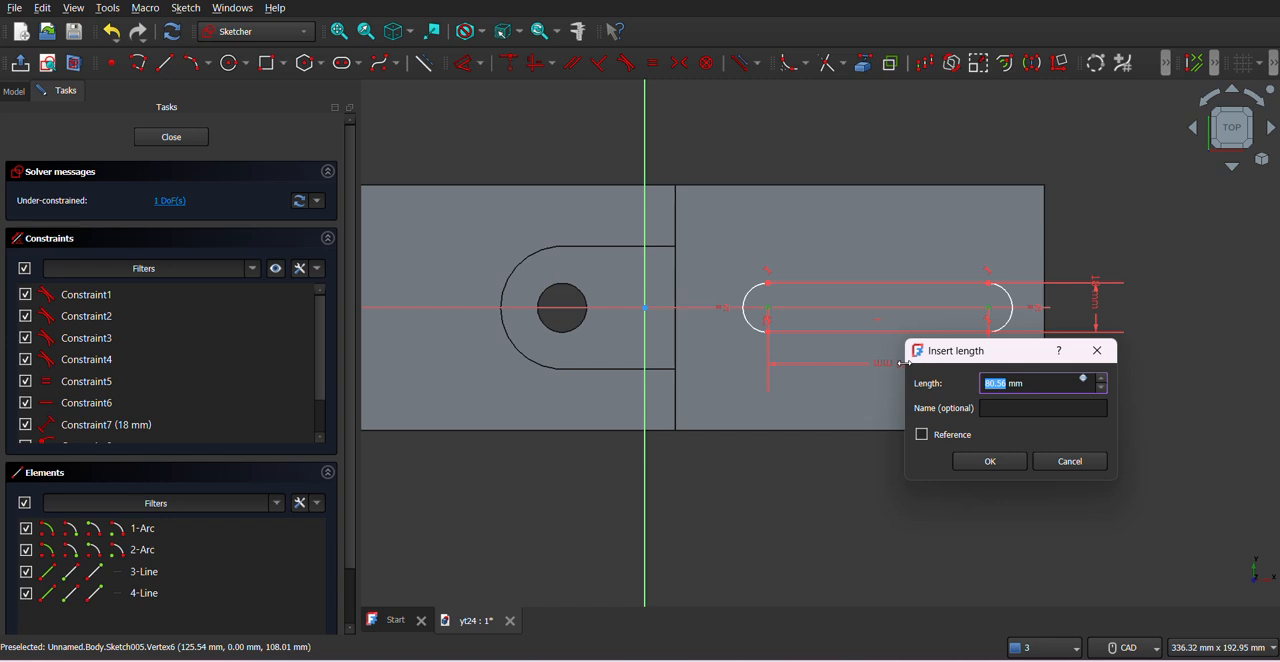
type("72")
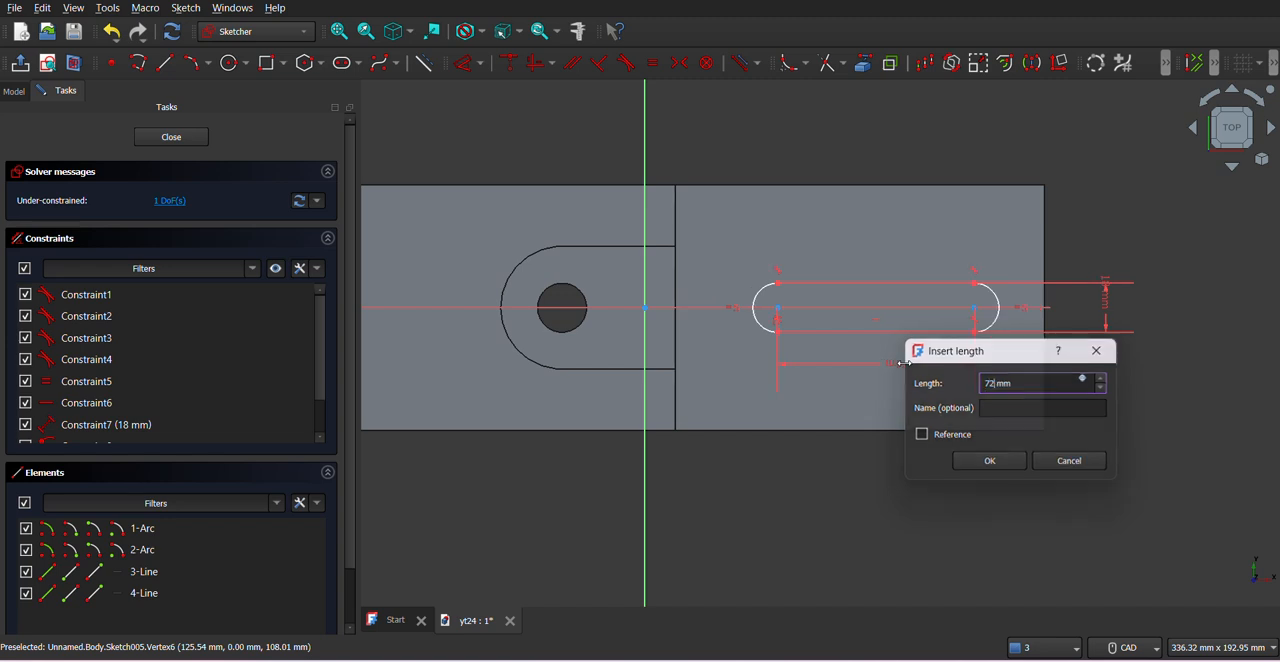
key("Return")
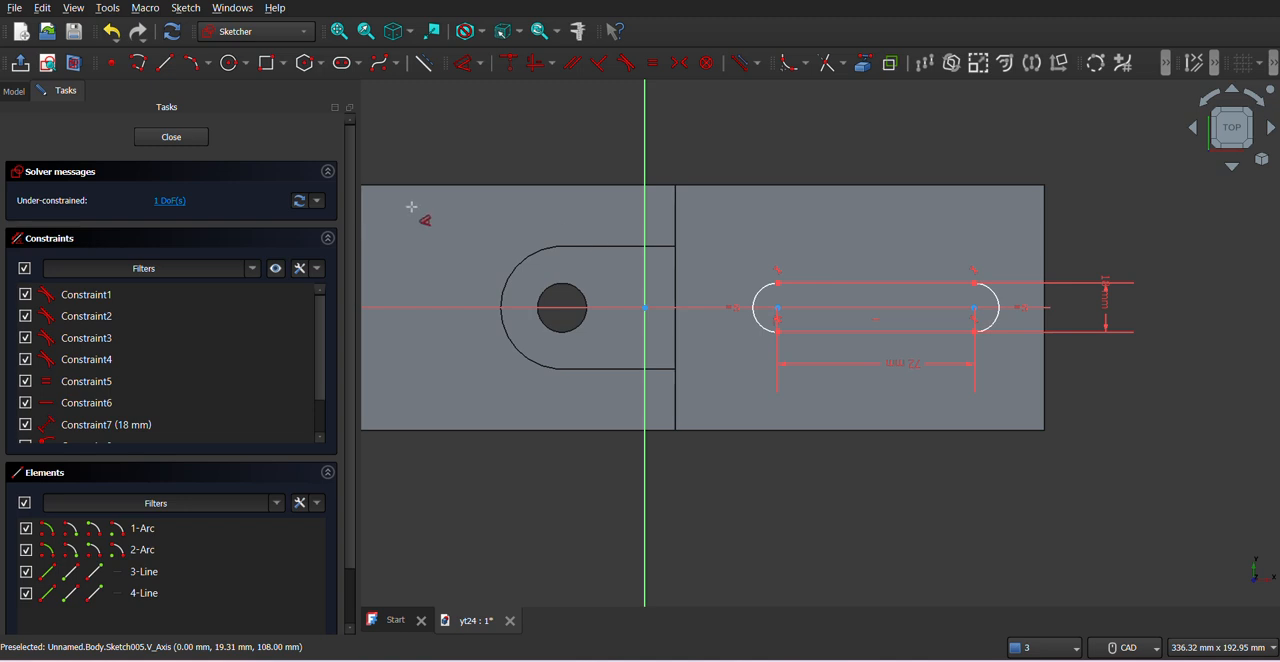
left_click(195, 138)
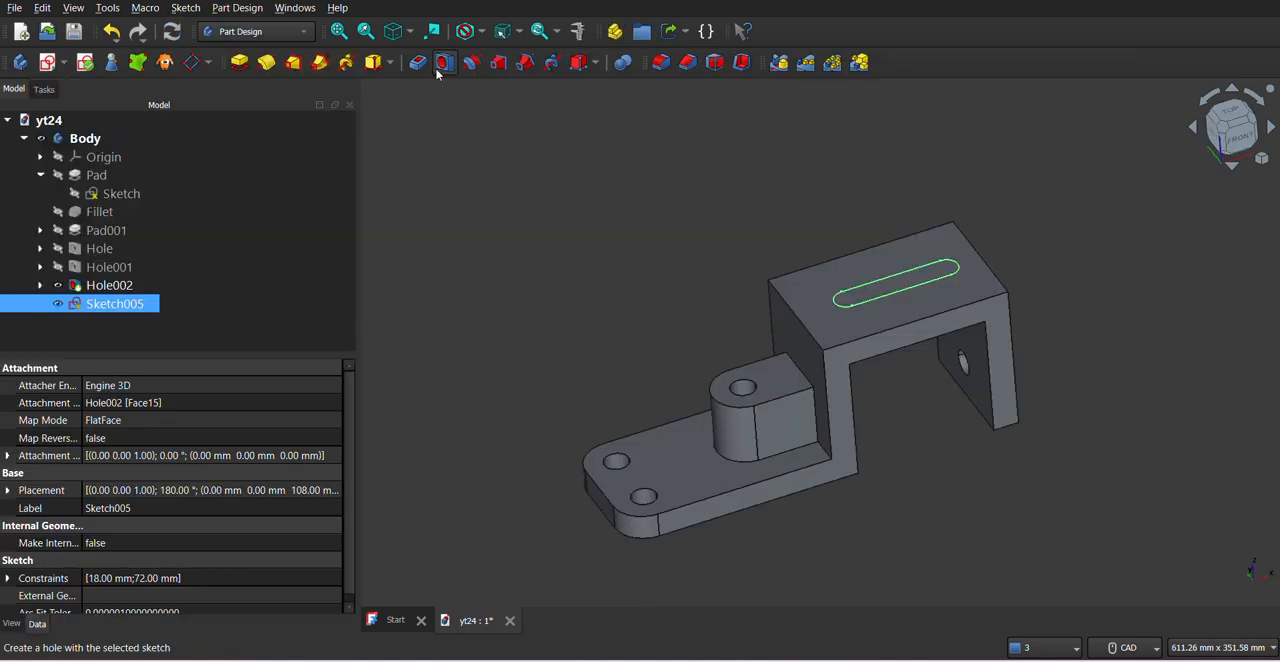
middle_click_drag(951, 430, 880, 384)
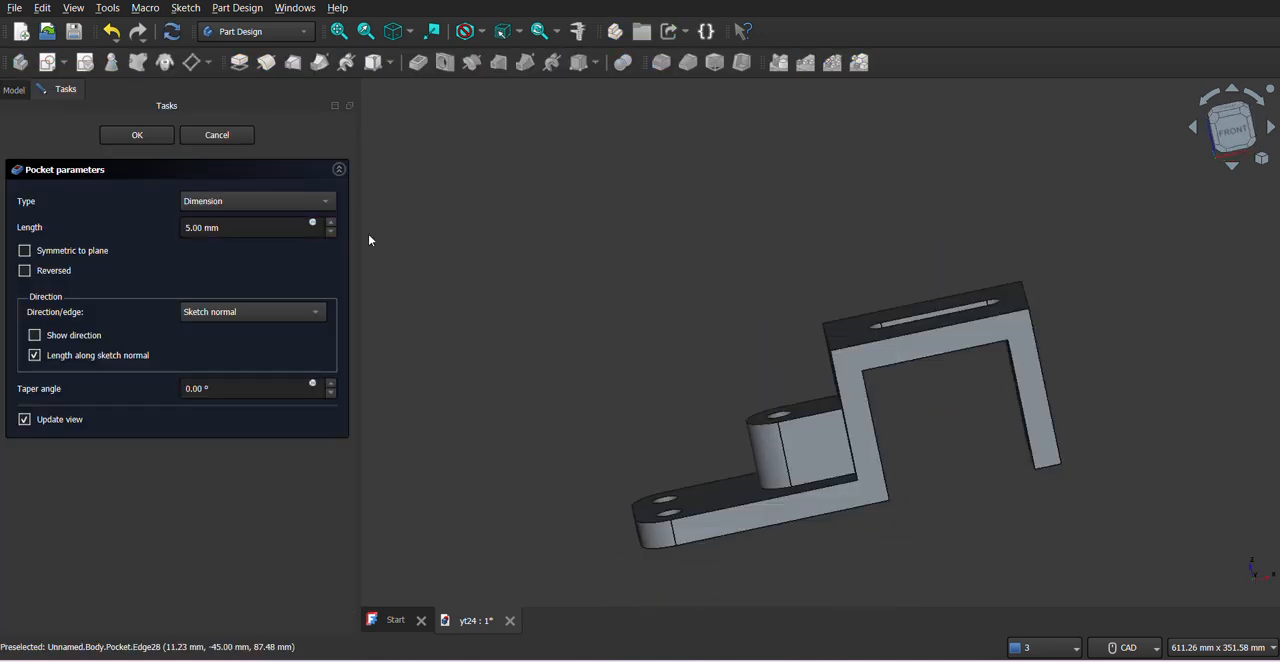
scroll(237, 214, "down", 1)
mouse_move(1049, 374)
middle_mouse_down()
mouse_move(994, 477)
mouse_move(1063, 403)
mouse_move(1050, 390)
middle_mouse_up()
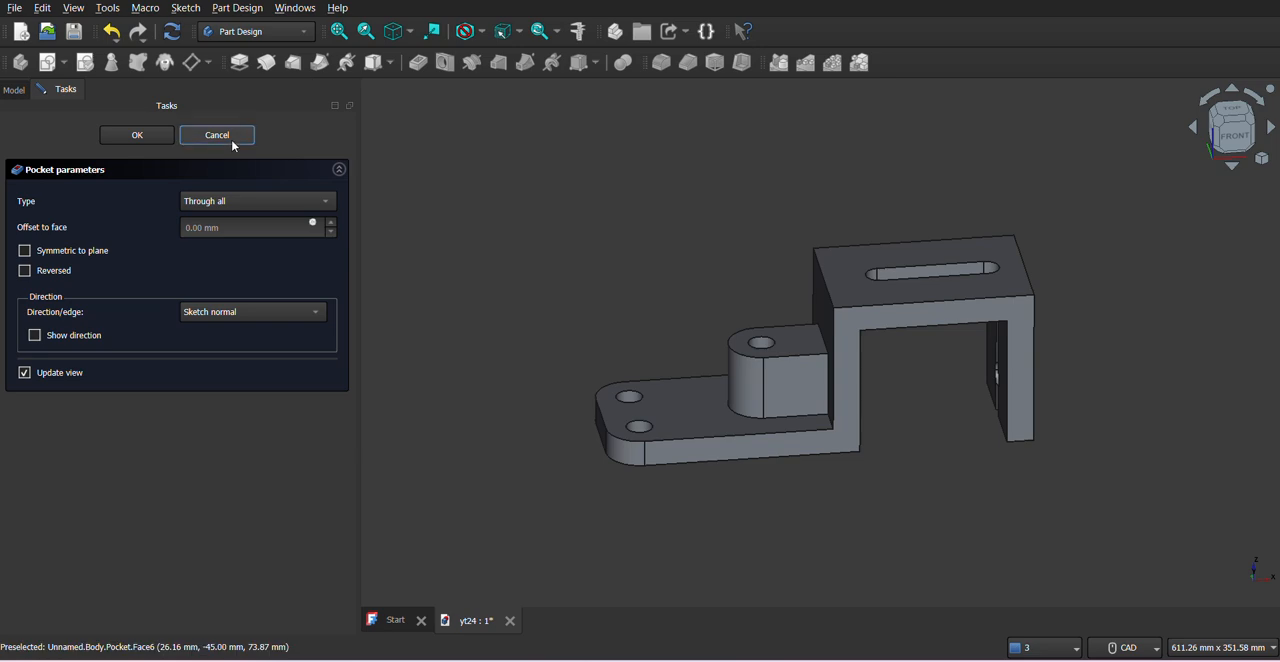
key("Escape")
- Reopen the slot sketch and project the upper face's edge on the boss side as external geometry
left_click(126, 306)
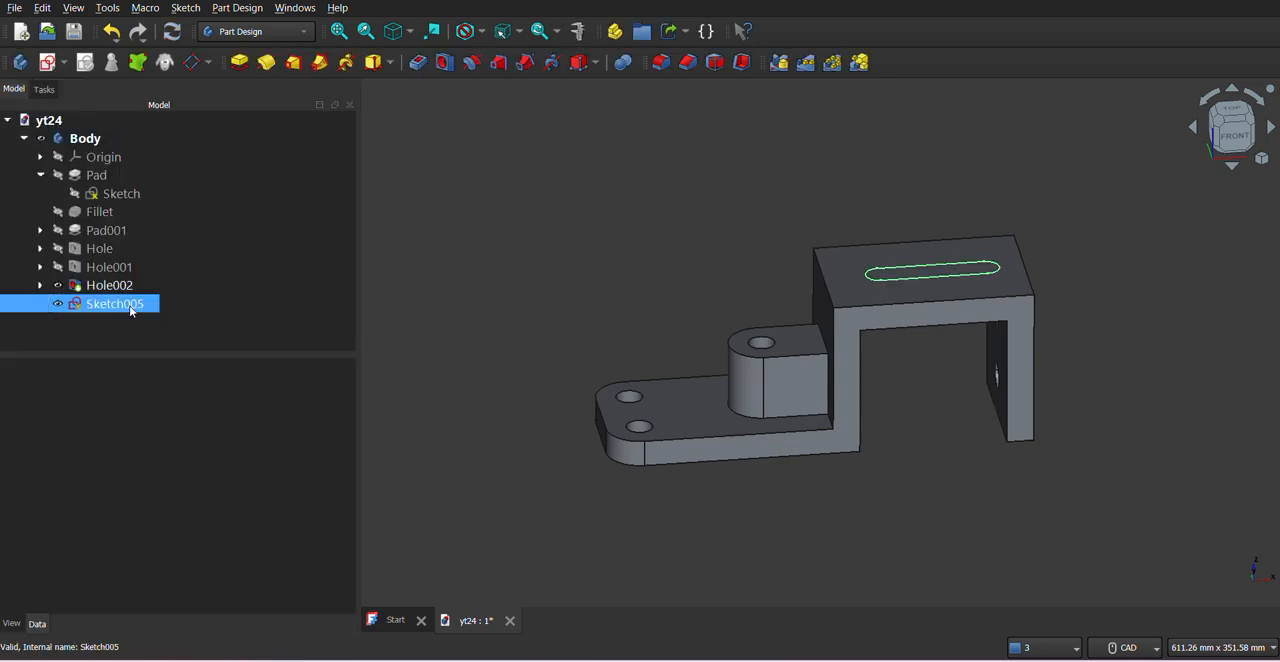
right_click(130, 305)
left_click(168, 1)
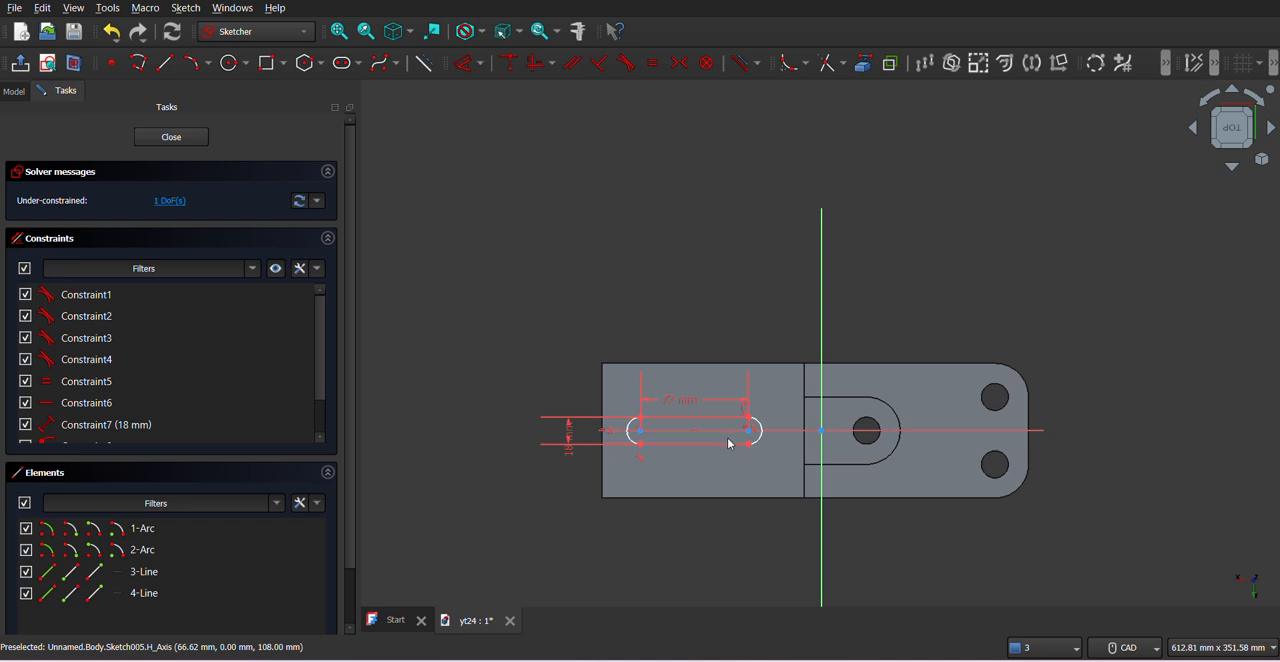
scroll(703, 428, "up", 3)
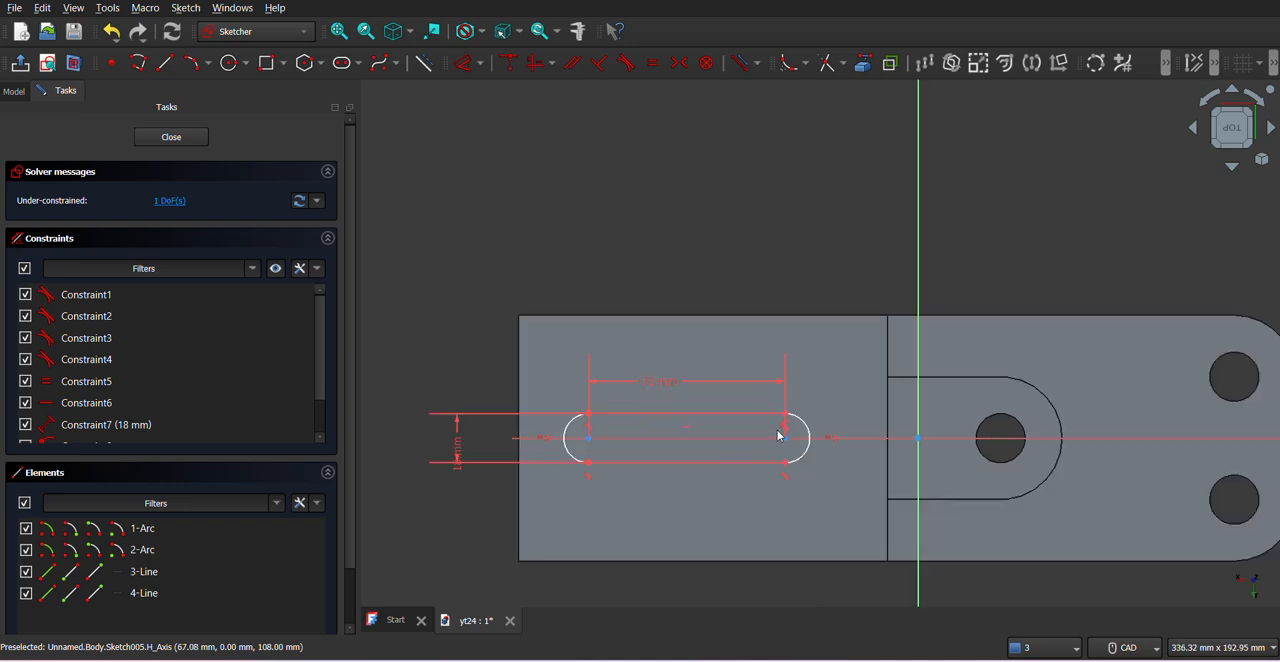
left_click(461, 66)
left_click(863, 63)
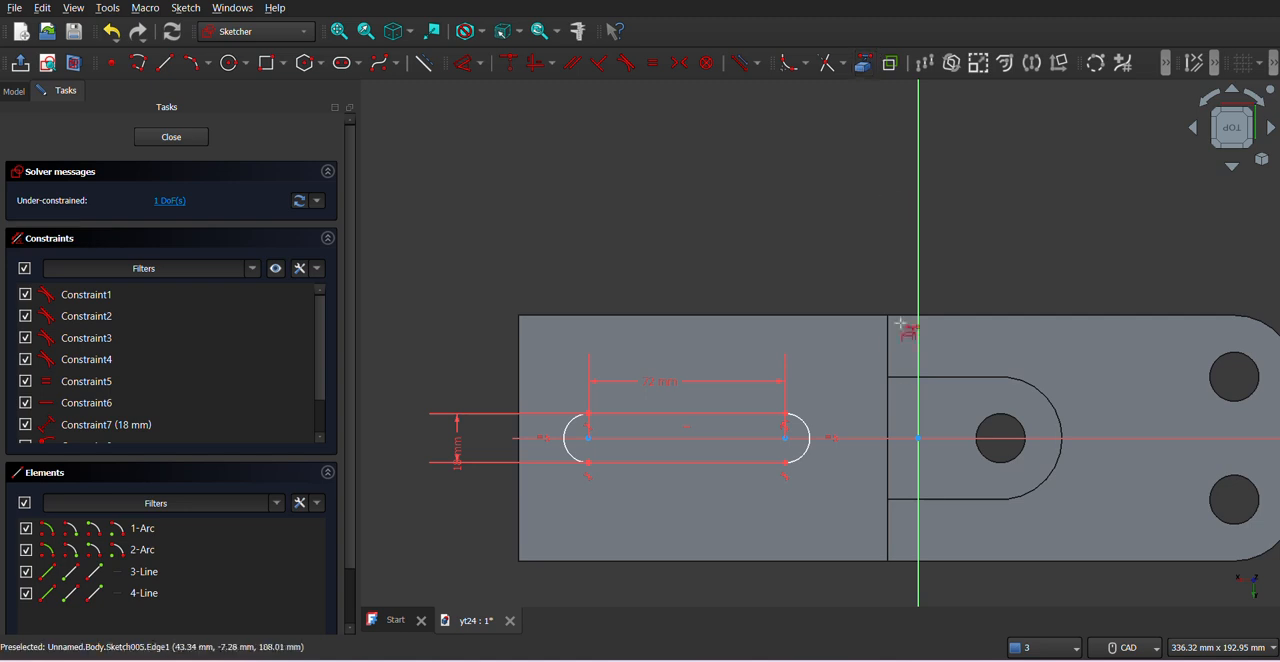
left_click(888, 356)
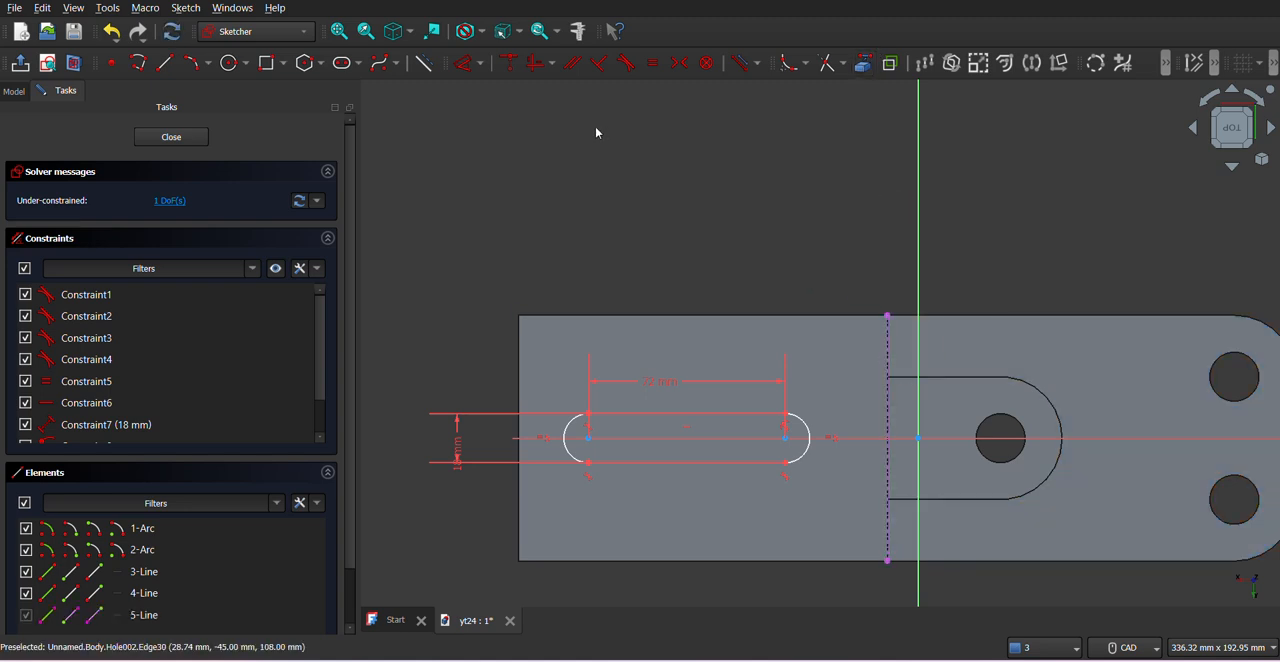
- Constrain the slot's nearest arc centre 30 mm from the projected edge and close the sketch
left_click(463, 63)
left_click(787, 437)
left_click(887, 423)
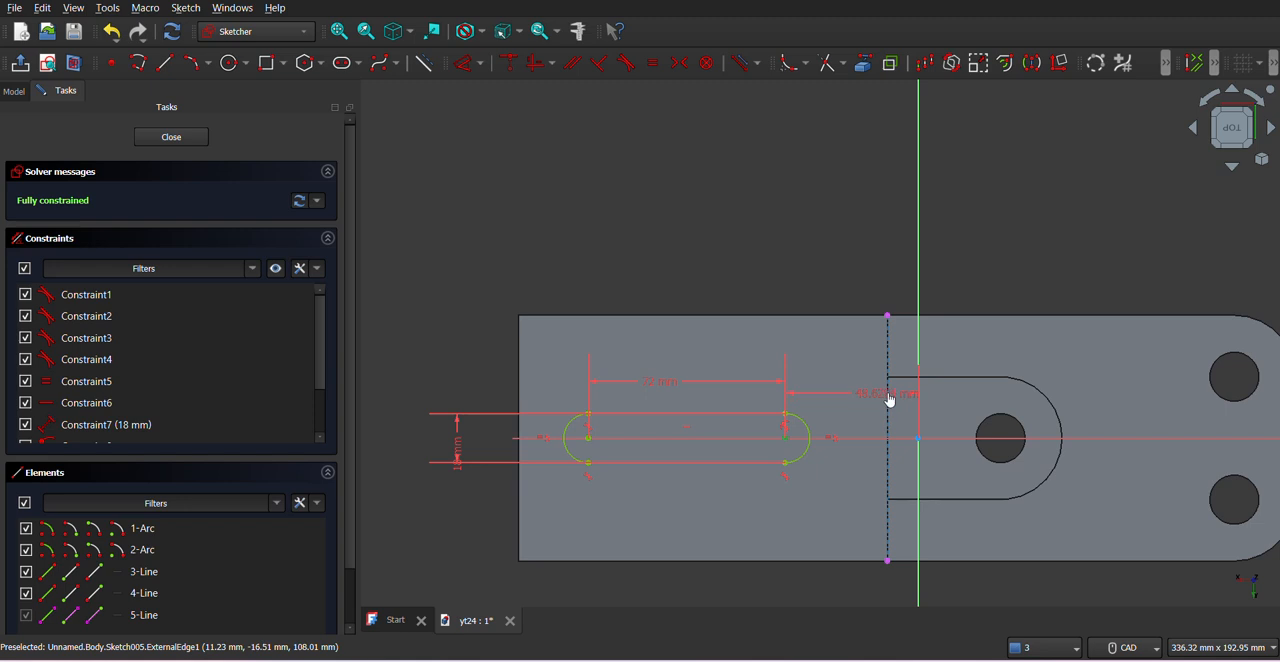
left_click(840, 279)
key("BackSpace")
type("30")
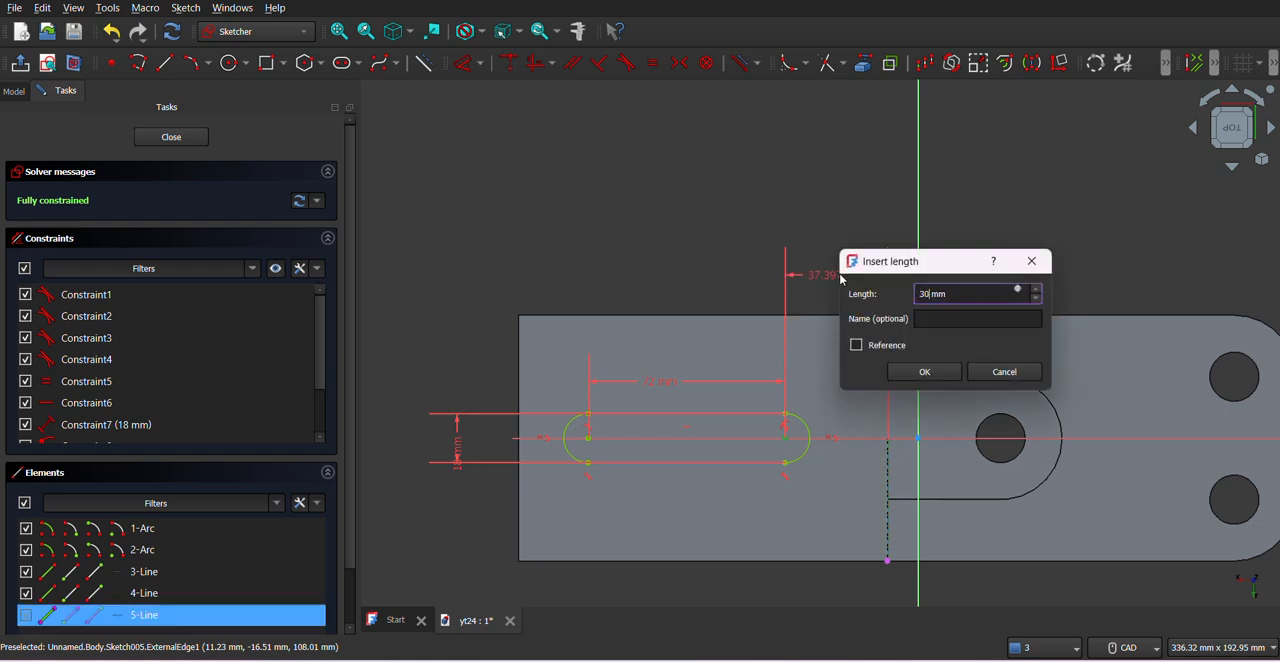
key("Return")
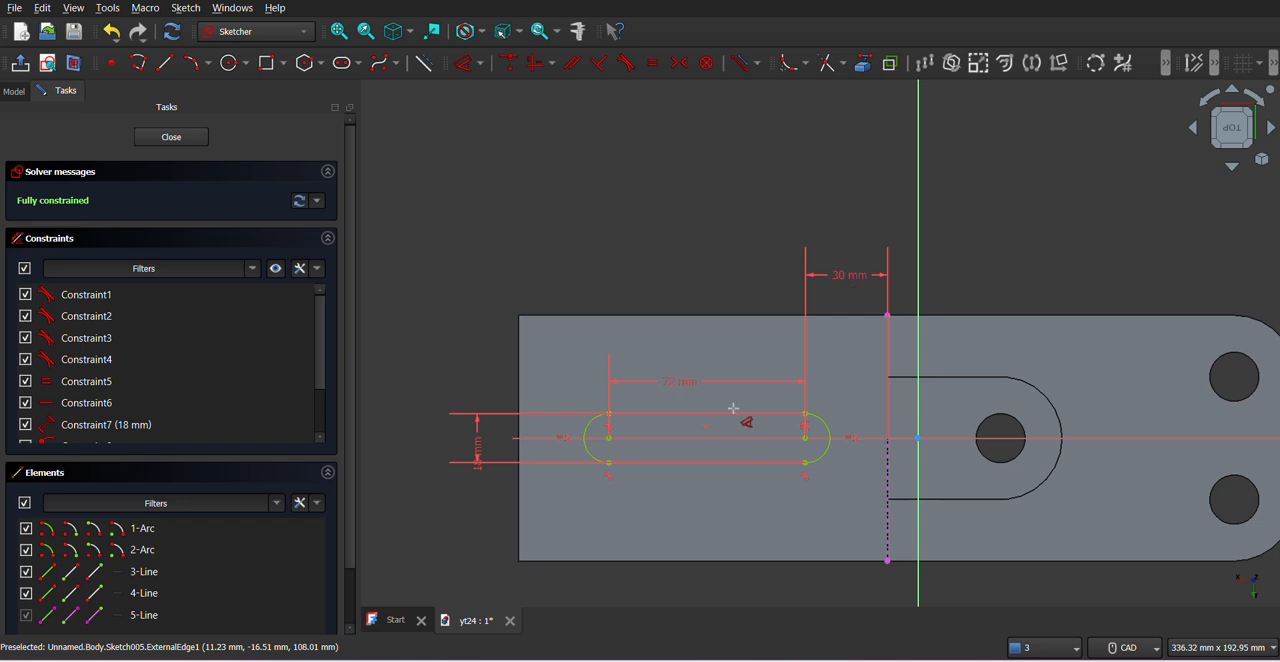
left_click(171, 137)
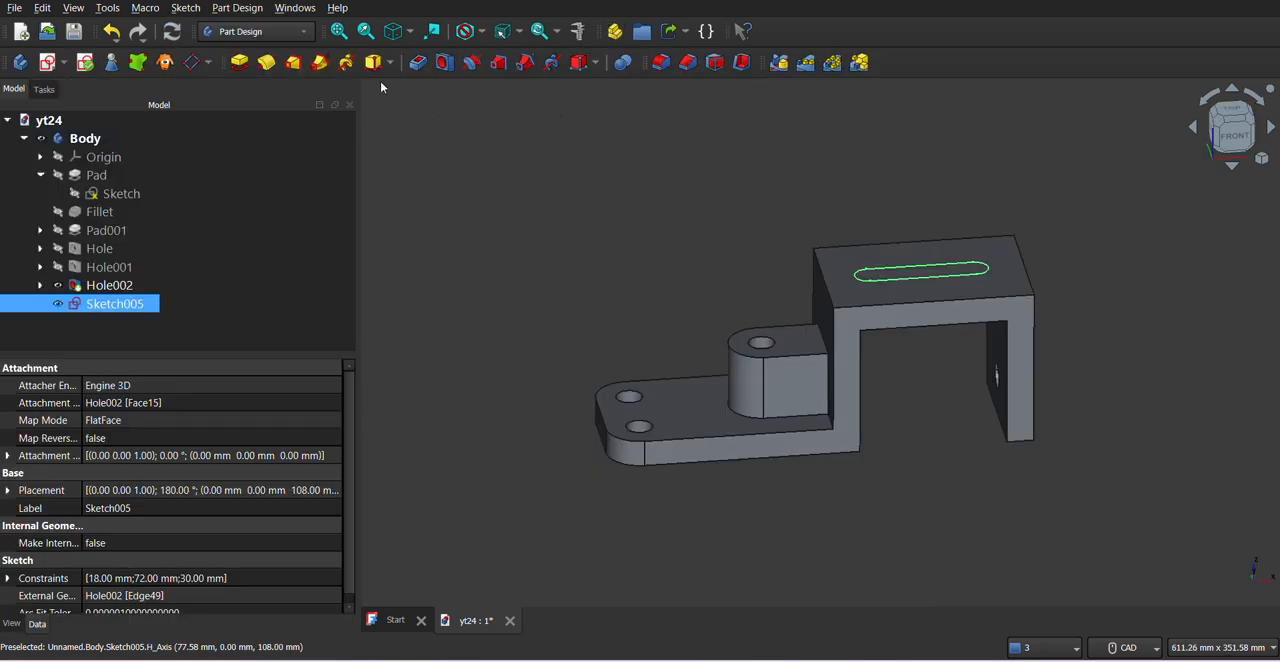
- Cut the slot sketch into the bracket as a pocket of type Through all
left_click(418, 62)
left_click(282, 205)
left_click(271, 222)
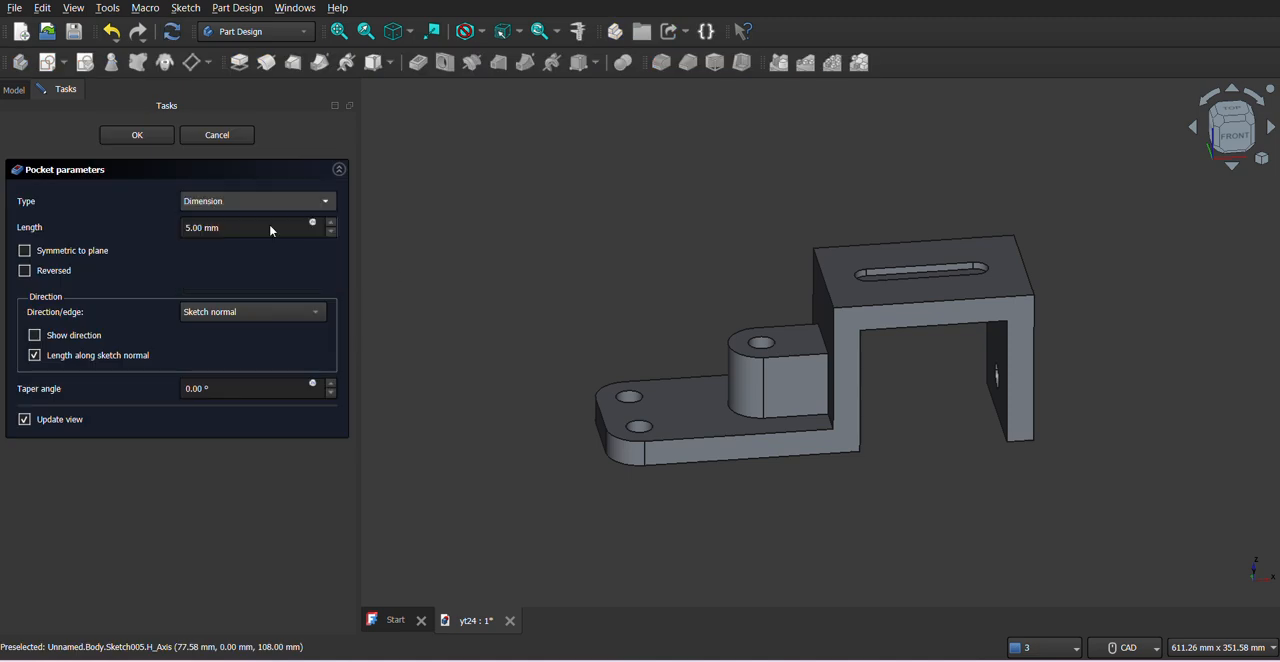
left_click(116, 133)
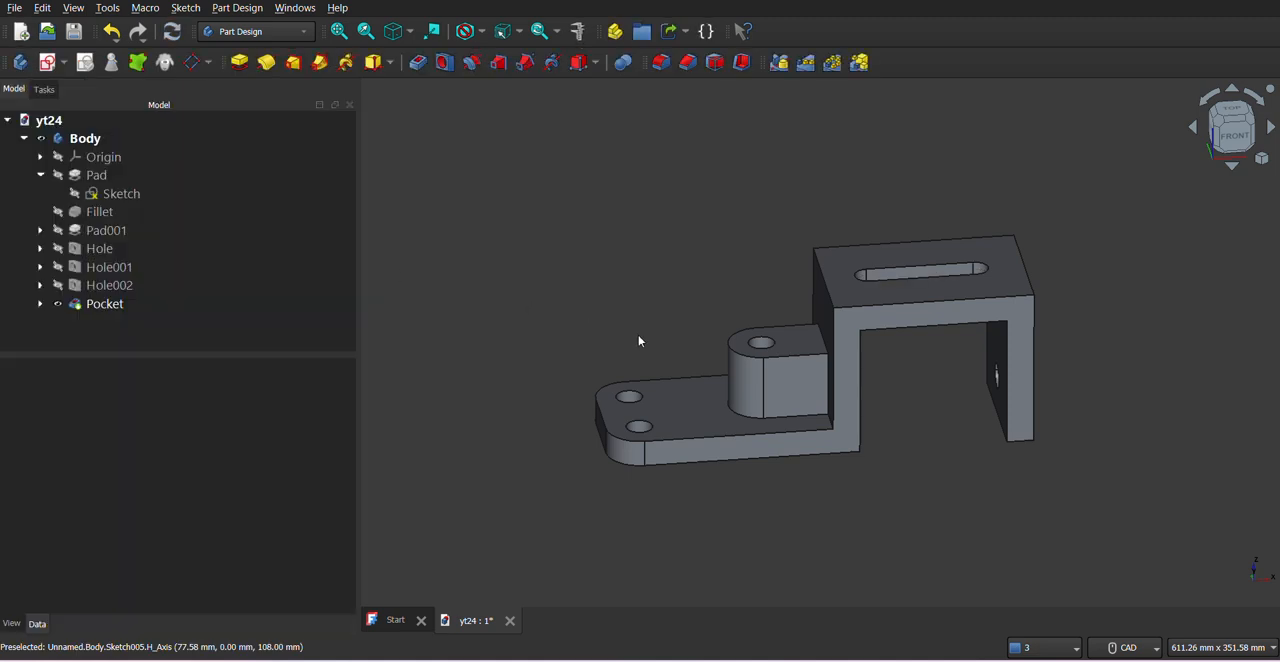
- Apply a random color to the whole bracket body
middle_click_drag(885, 490, 932, 491)
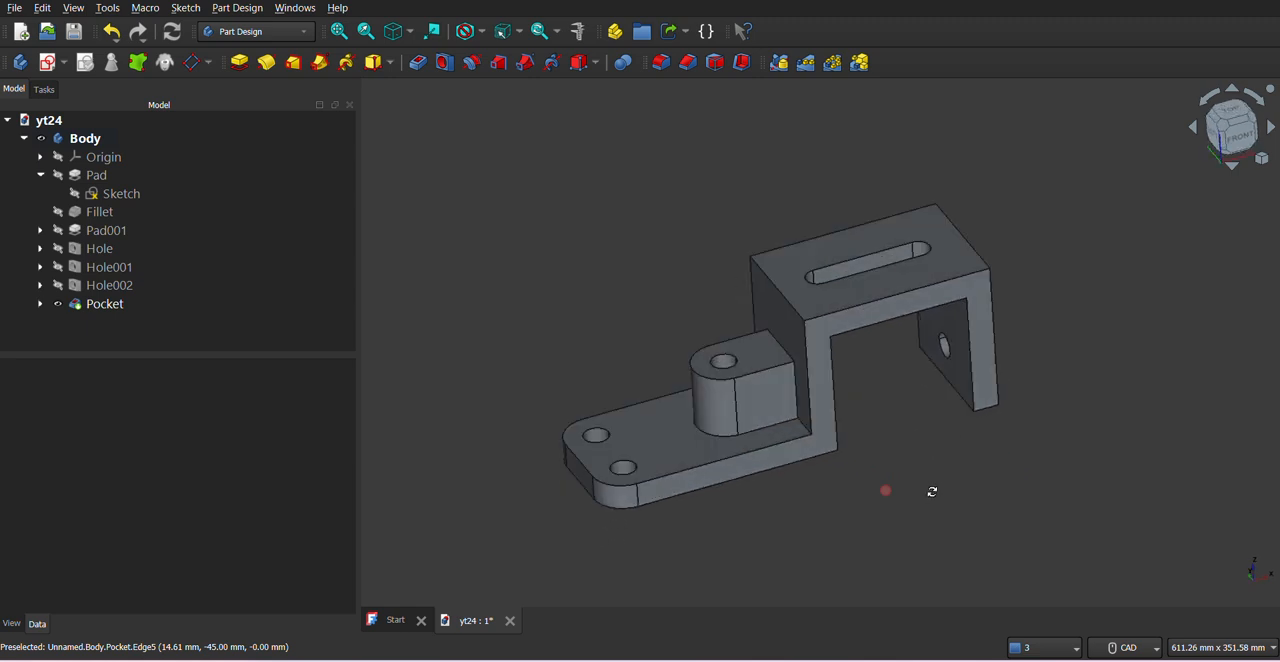
middle_click_drag(890, 419, 923, 446)
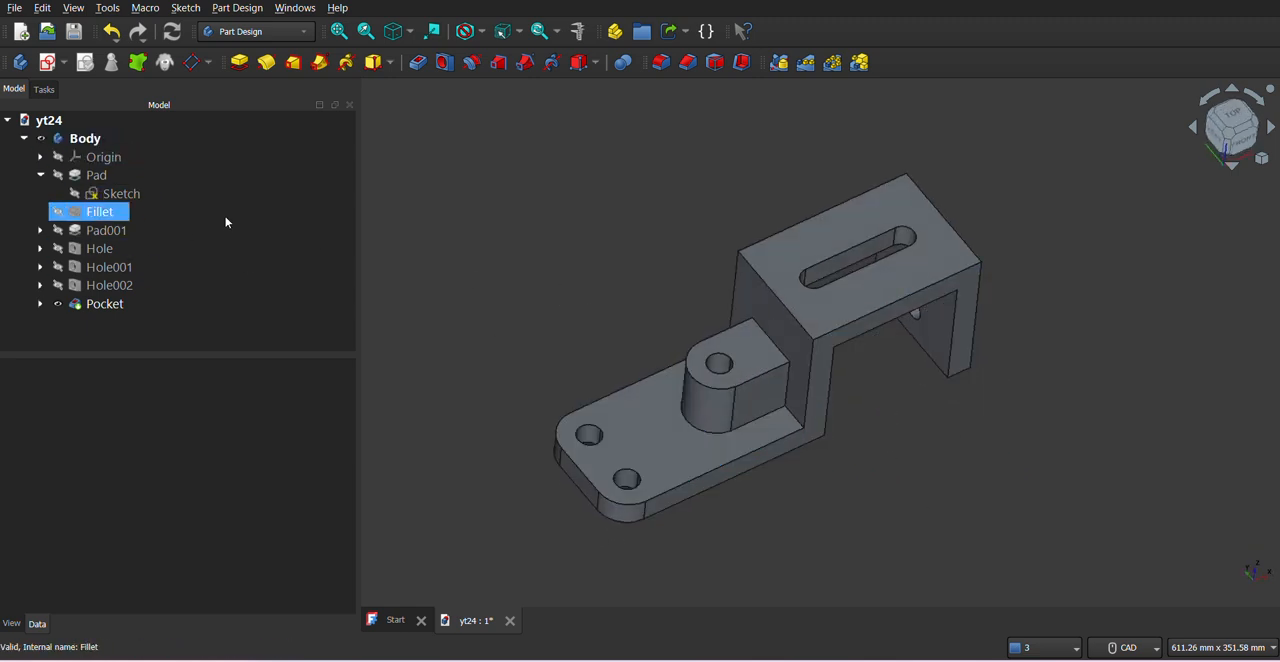
right_click(104, 138)
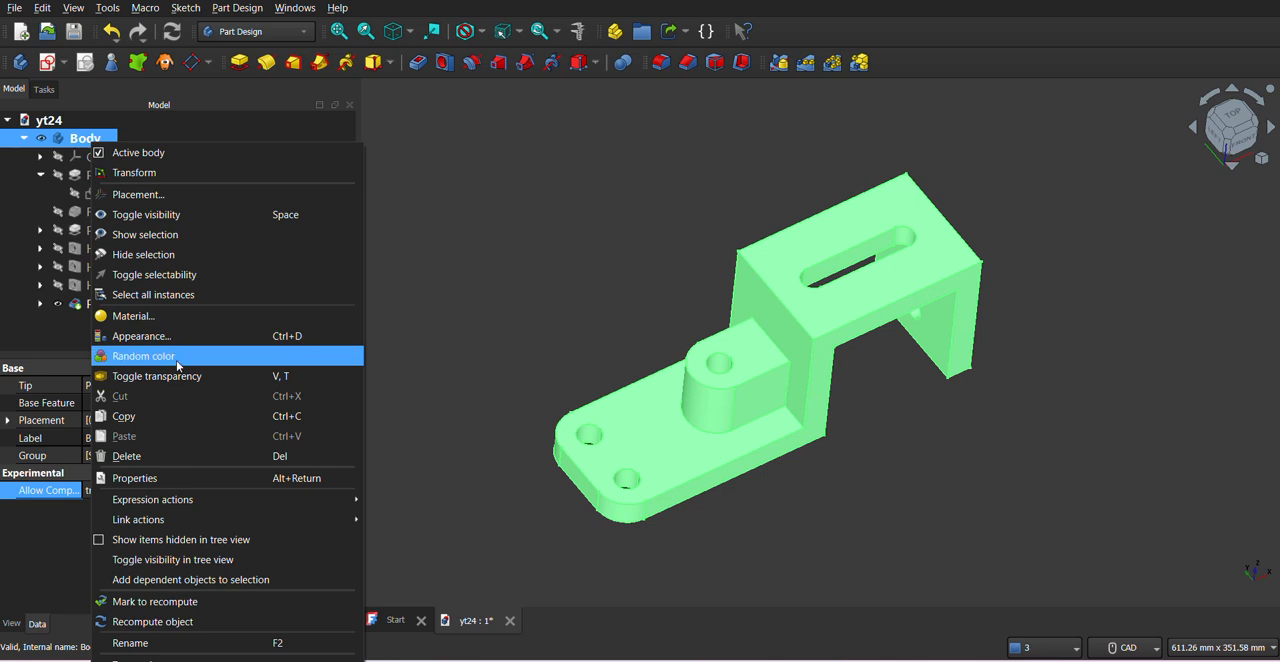
left_click(436, 409)
left_click(491, 356)
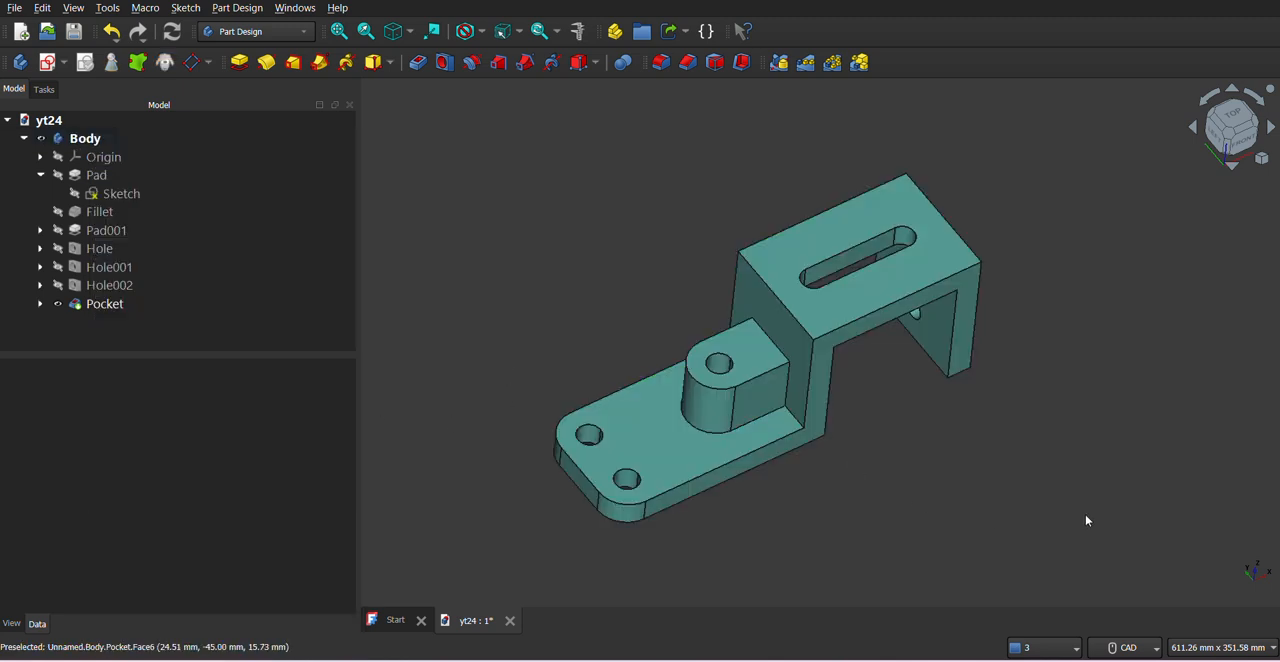